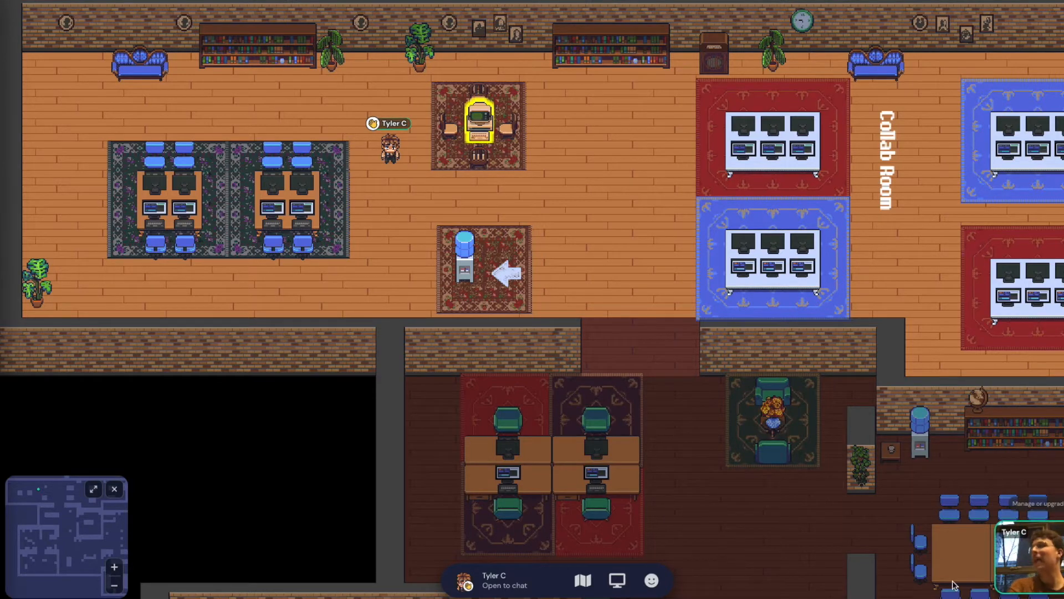
Walk from the office past the notice board, through the DGTL 3D Gallery into the pixel-art lounge
{"action": "key", "text": "Right"}
{"action": "key", "text": "Down"}
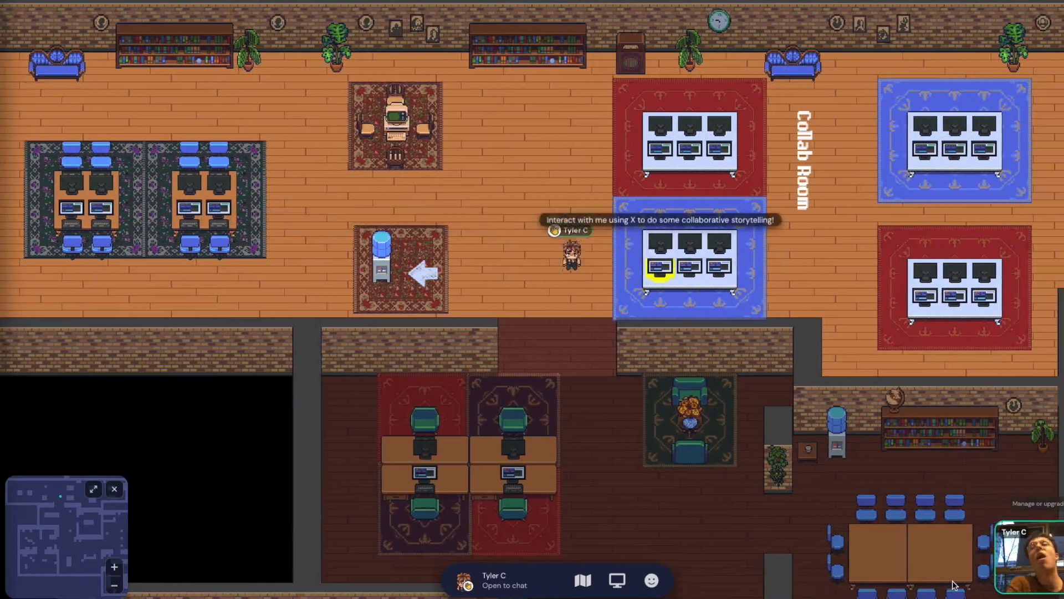
{"action": "key", "text": "Down"}
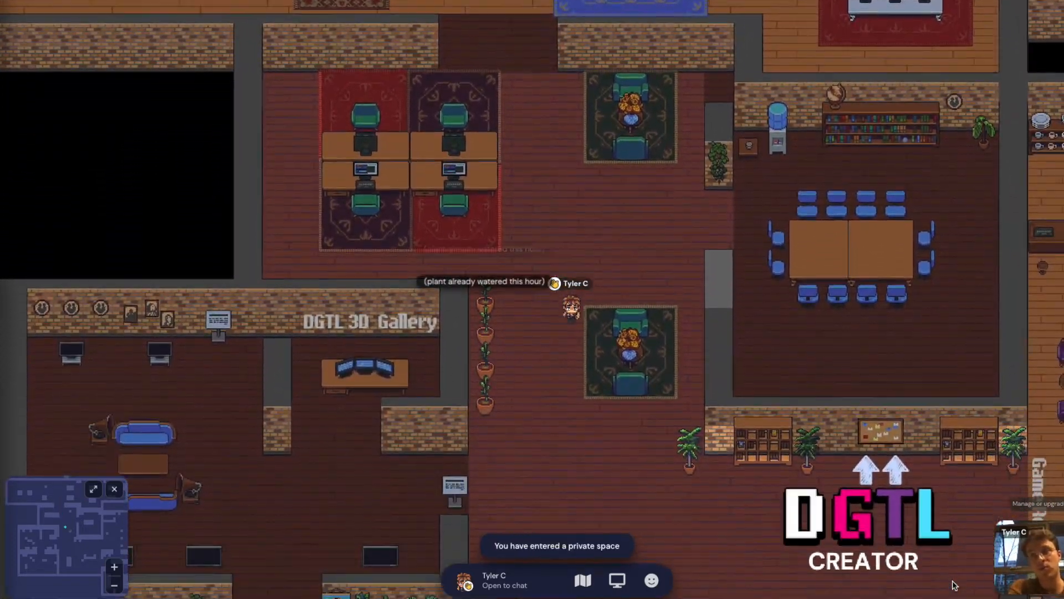
{"action": "key", "text": "Down"}
{"action": "key", "text": "Right"}
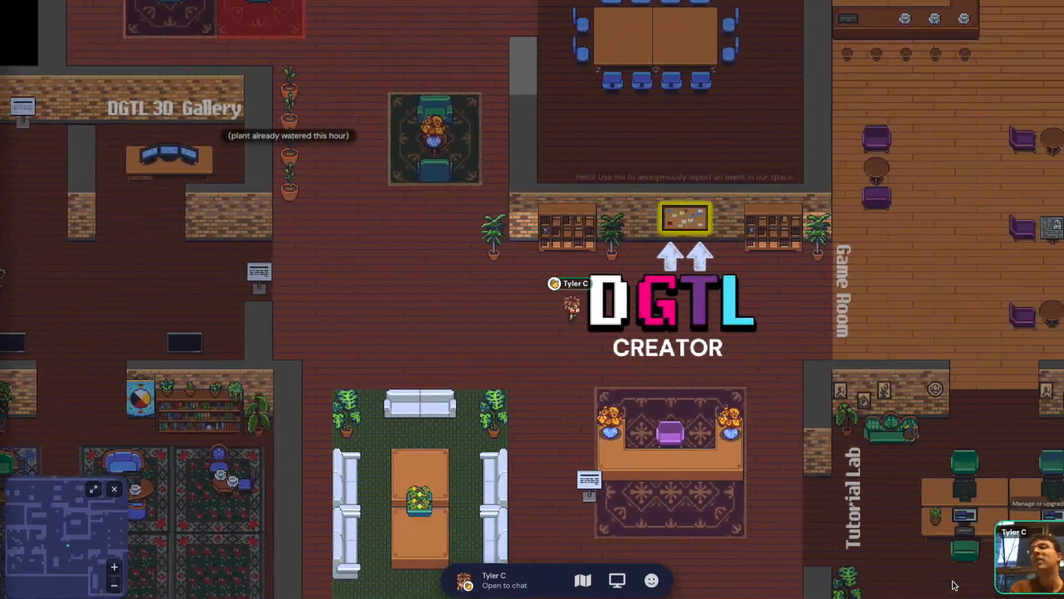
{"action": "key", "text": "Right"}
{"action": "key", "text": "Down"}
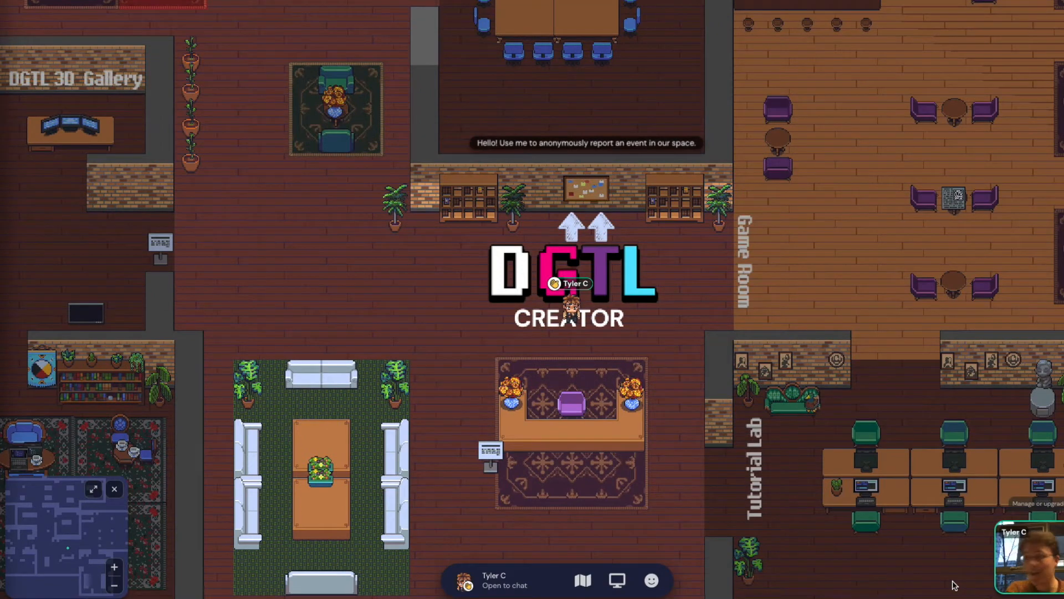
{"action": "key", "text": "Left"}
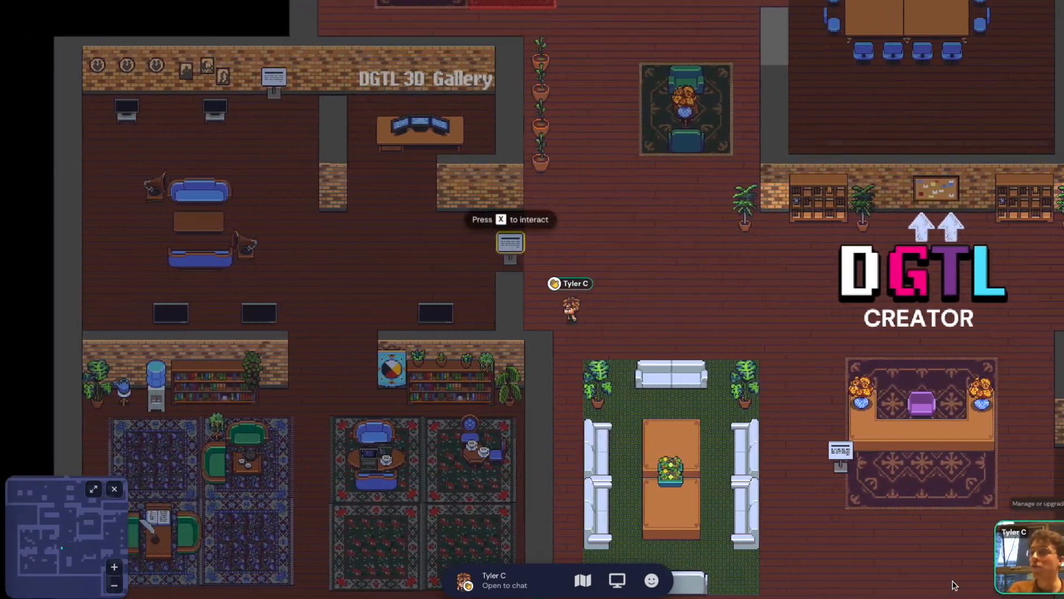
{"action": "key", "text": "Left"}
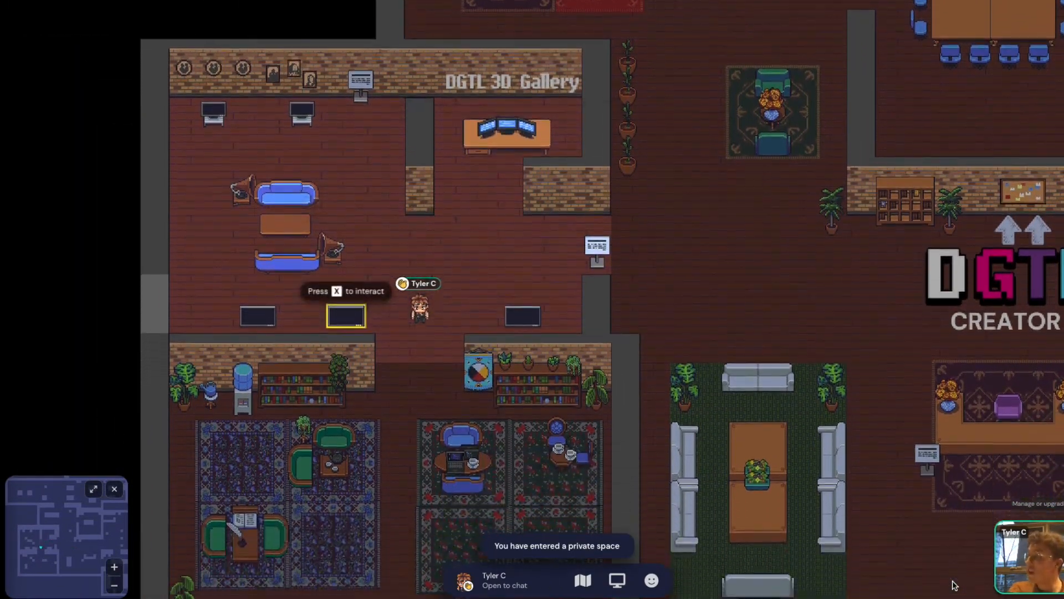
{"action": "key", "text": "Down"}
{"action": "key", "text": "Left"}
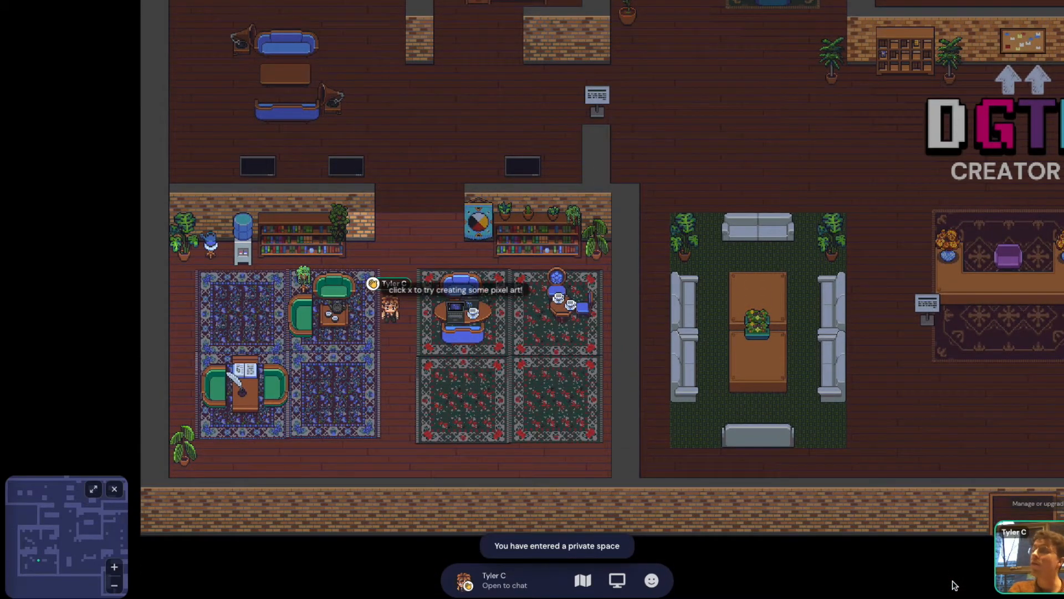
{"action": "key", "text": "Down"}
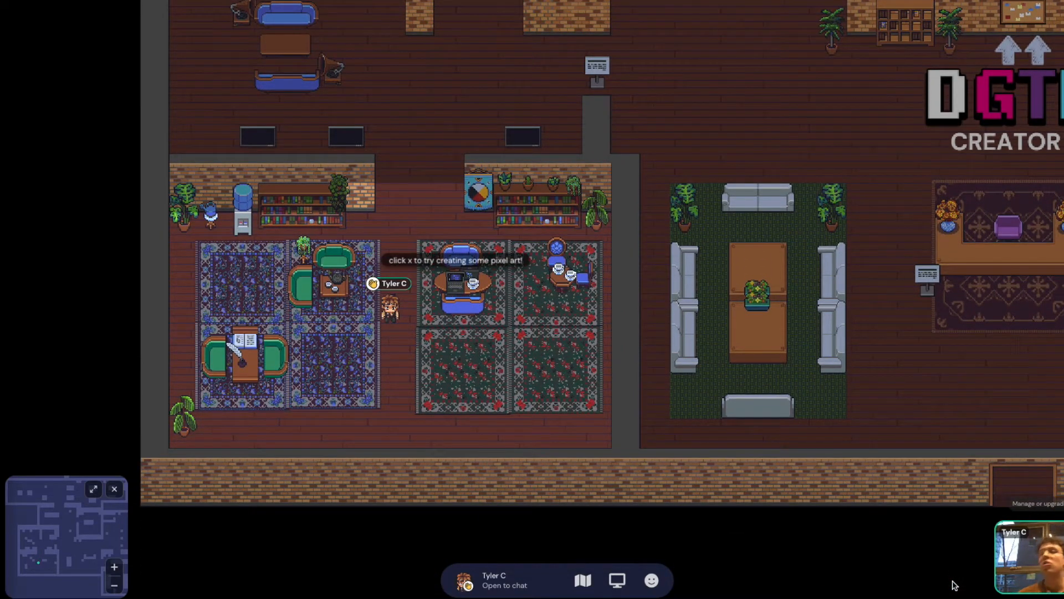
Walk back up to the gallery's wall kiosk, then over to the row of potted plants
{"action": "key", "text": "Up"}
{"action": "key", "text": "Right"}
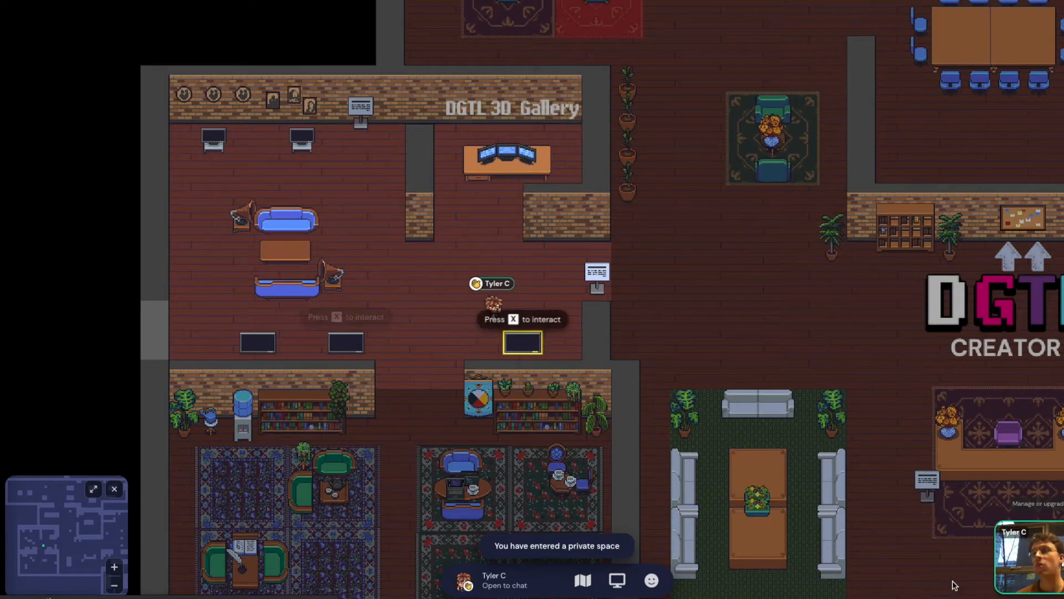
{"action": "key", "text": "Up"}
{"action": "key", "text": "Right"}
{"action": "key", "text": "Down"}
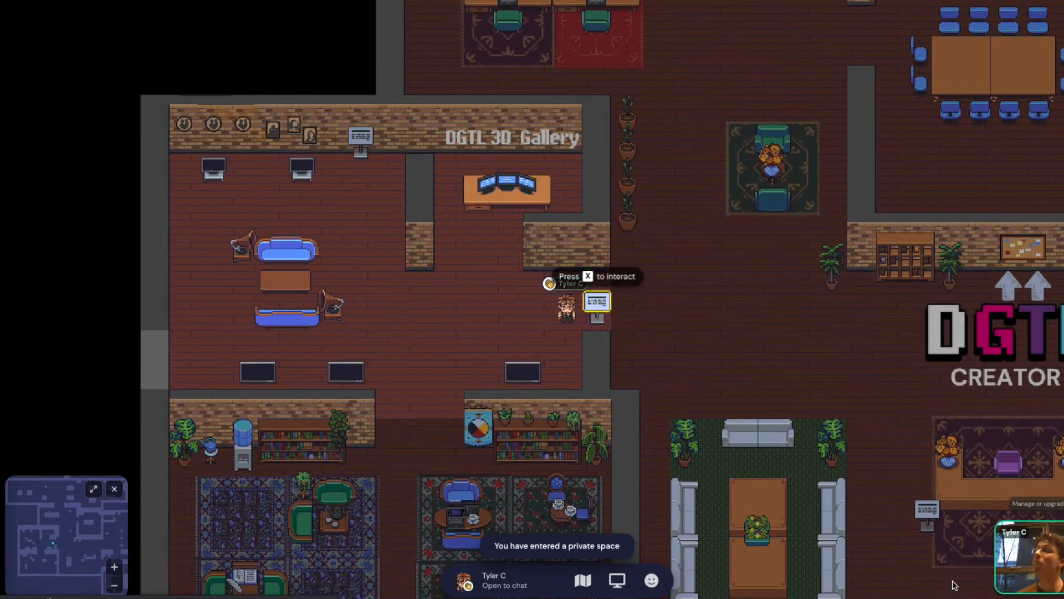
{"action": "key", "text": "Up"}
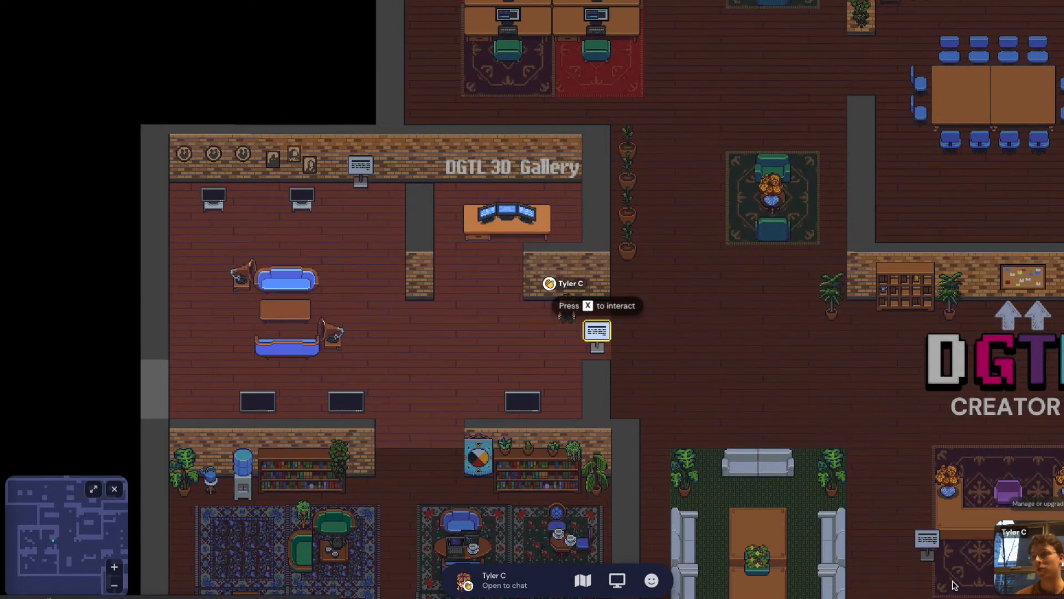
{"action": "key", "text": "Right"}
{"action": "key", "text": "Up"}
{"action": "key", "text": "Down"}
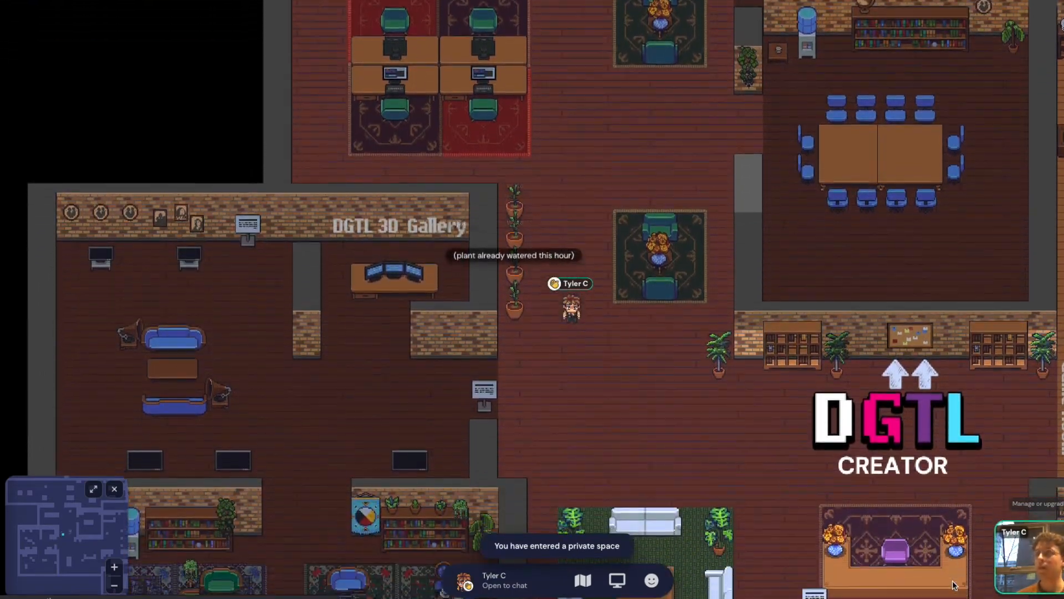
{"action": "key", "text": "Up"}
{"action": "key", "text": "Right"}
{"action": "key", "text": "Down"}
{"action": "key", "text": "Down"}
{"action": "key", "text": "Down"}
Walk past the bulletin board through the Game Room onto its teleport portal
{"action": "key", "text": "Right"}
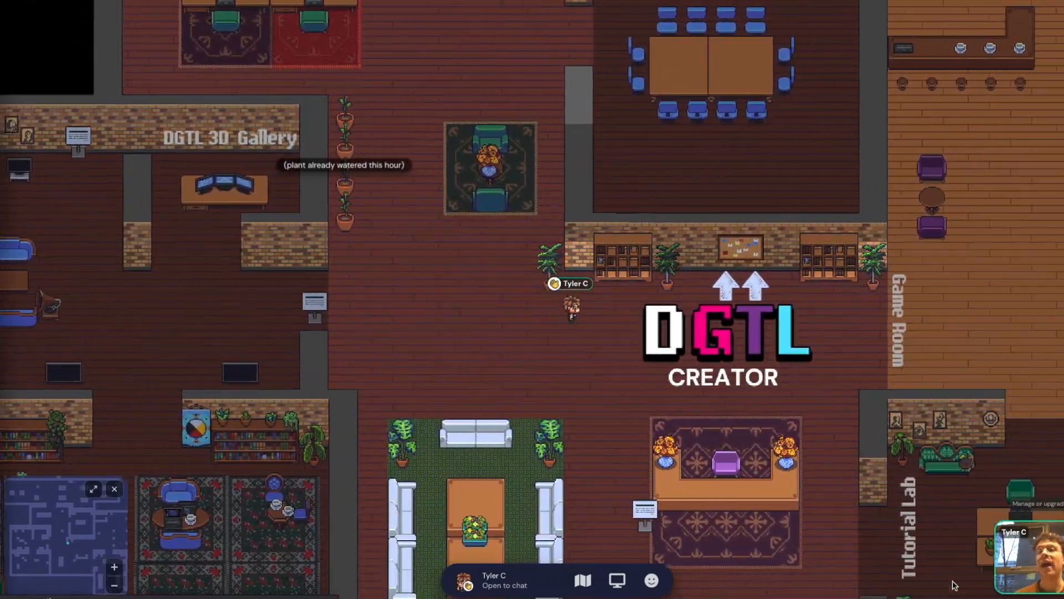
{"action": "key", "text": "Right"}
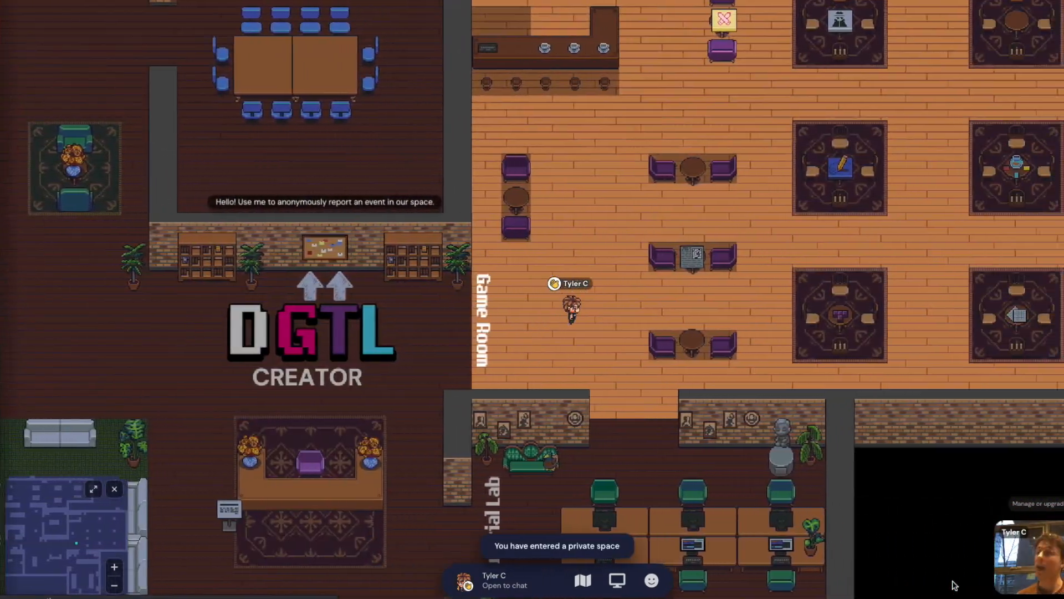
{"action": "key", "text": "Up"}
{"action": "key", "text": "Up"}
{"action": "key", "text": "Right"}
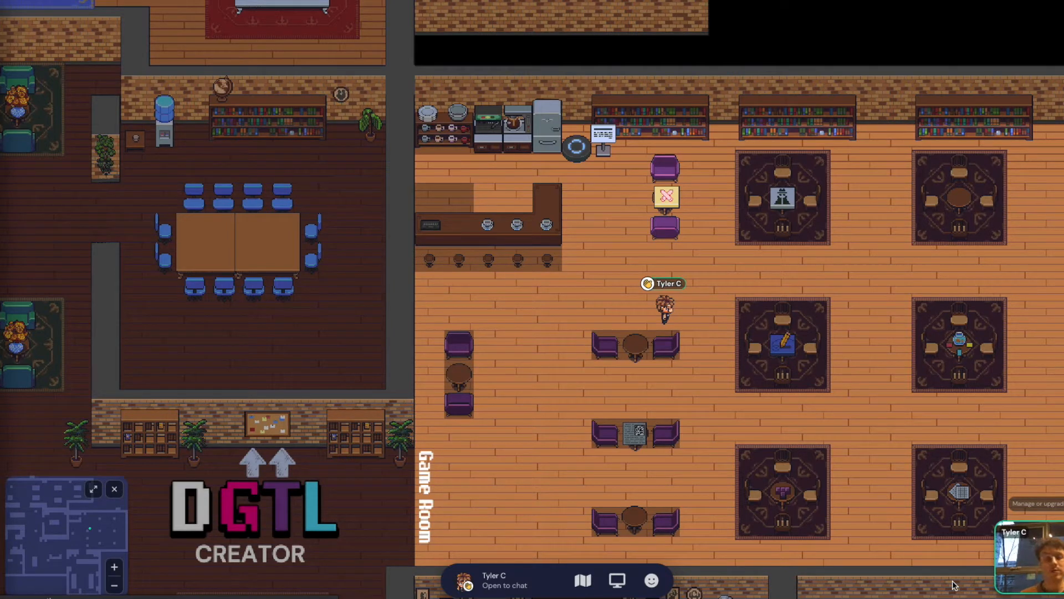
{"action": "key", "text": "Left"}
{"action": "key", "text": "Up"}
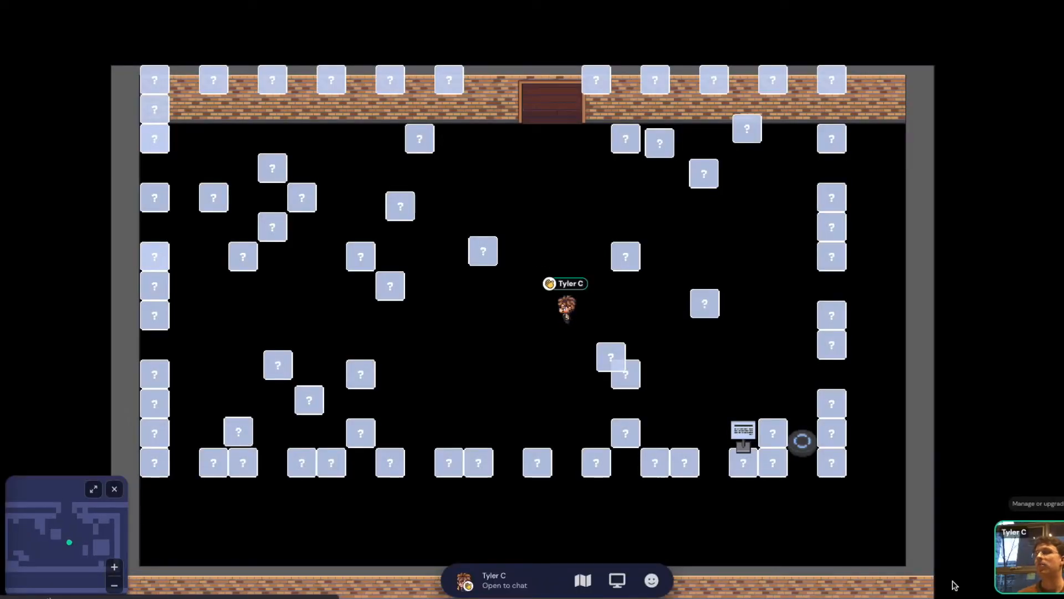
Walk up the snowy forest corridor past the igloo toward the house
{"action": "key", "text": "Left"}
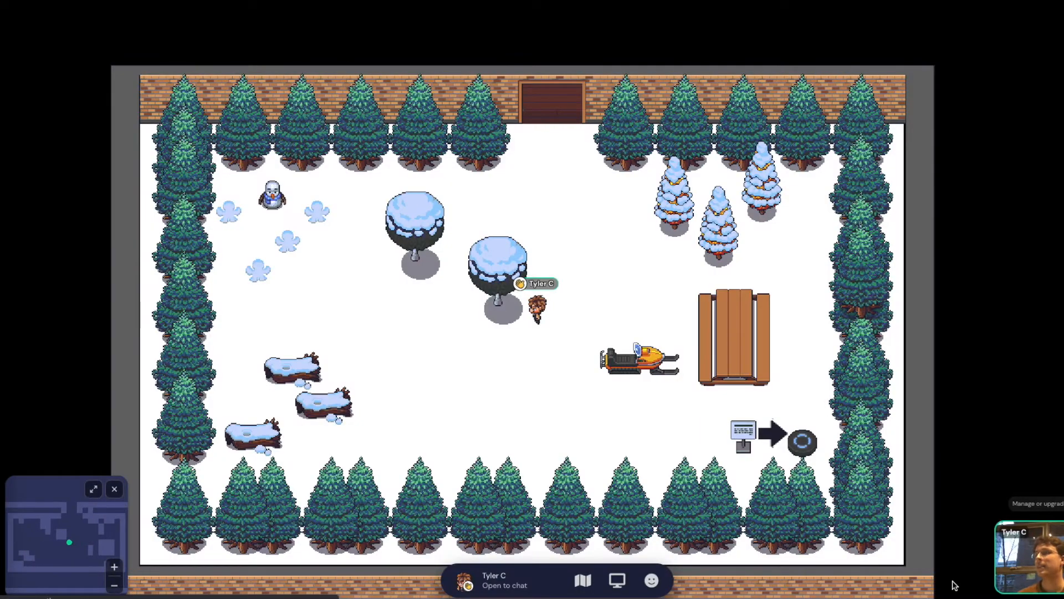
{"action": "key", "text": "Up"}
{"action": "key", "text": "Up"}
{"action": "key", "text": "Up"}
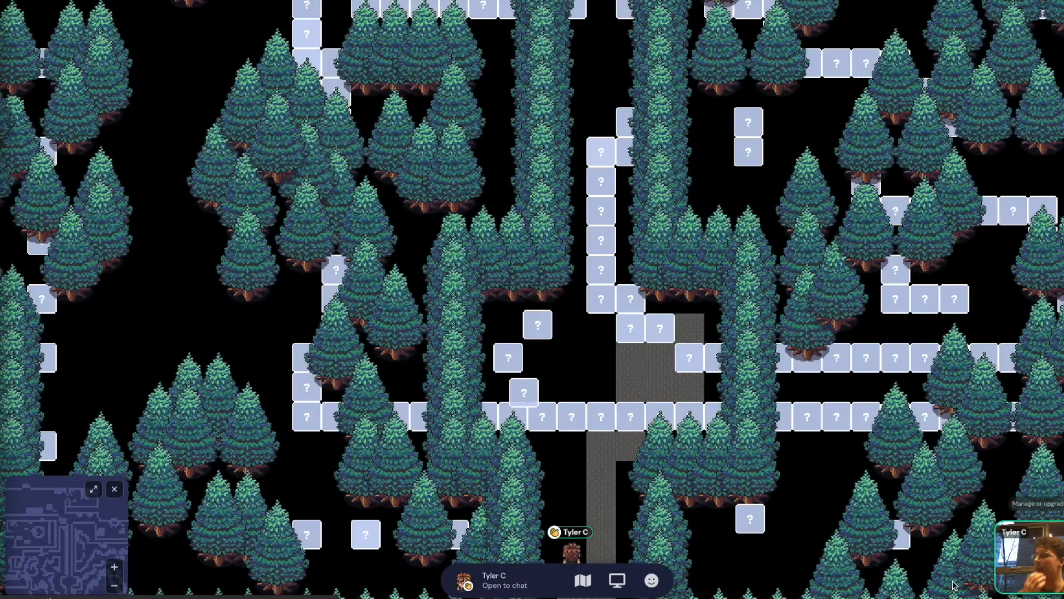
{"action": "key", "text": "Up"}
{"action": "key", "text": "Up"}
{"action": "key", "text": "Up"}
{"action": "key", "text": "Up"}
{"action": "key", "text": "Up"}
{"action": "key", "text": "Up"}
{"action": "key", "text": "Up"}
{"action": "key", "text": "Up"}
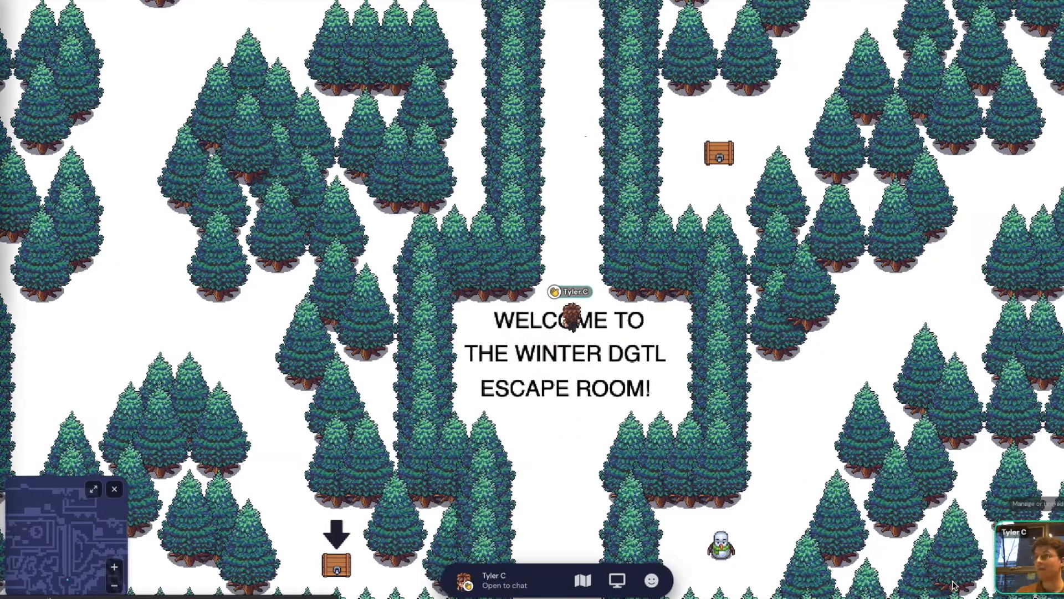
{"action": "key", "text": "Up"}
{"action": "key", "text": "Up"}
{"action": "key", "text": "Up"}
{"action": "key", "text": "Up"}
{"action": "key", "text": "Up"}
{"action": "key", "text": "Up"}
{"action": "key", "text": "Up"}
{"action": "key", "text": "Up"}
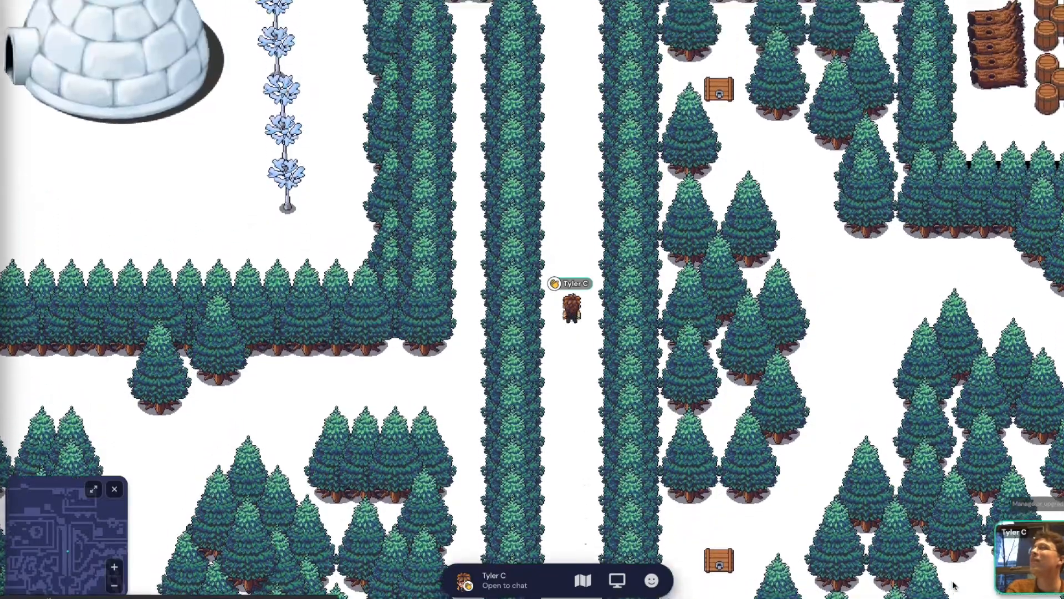
{"action": "key", "text": "Up"}
{"action": "key", "text": "Up"}
{"action": "key", "text": "Up"}
{"action": "key", "text": "Up"}
{"action": "key", "text": "Up"}
{"action": "key", "text": "Up"}
{"action": "key", "text": "Up"}
{"action": "key", "text": "Up"}
{"action": "key", "text": "Up"}
{"action": "key", "text": "Up"}
{"action": "key", "text": "Up"}
{"action": "key", "text": "Up"}
{"action": "key", "text": "Up"}
{"action": "key", "text": "Up"}
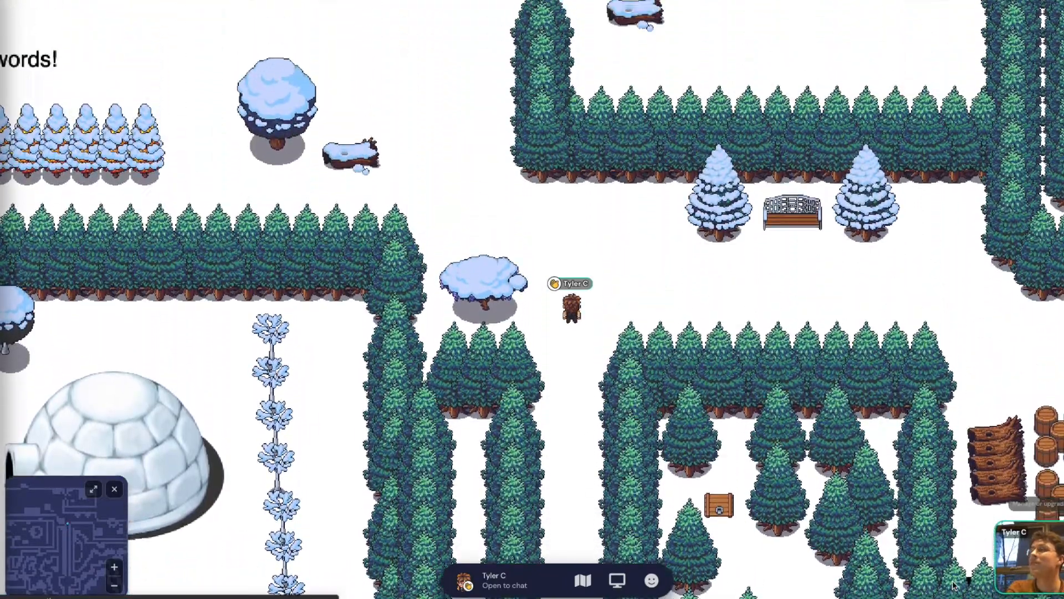
Walk around past the password snowman and through the house door
{"action": "key", "text": "Left"}
{"action": "key", "text": "Left"}
{"action": "key", "text": "Left"}
{"action": "key", "text": "Left"}
{"action": "key", "text": "Up"}
{"action": "key", "text": "Up"}
{"action": "key", "text": "Up"}
{"action": "key", "text": "Up"}
{"action": "key", "text": "Up"}
{"action": "key", "text": "Up"}
{"action": "key", "text": "Up"}
{"action": "key", "text": "Up"}
{"action": "key", "text": "Right"}
{"action": "key", "text": "Right"}
{"action": "key", "text": "Up"}
{"action": "key", "text": "Right"}
{"action": "key", "text": "Right"}
{"action": "key", "text": "Right"}
{"action": "key", "text": "Right"}
{"action": "key", "text": "Right"}
{"action": "key", "text": "Right"}
{"action": "key", "text": "Right"}
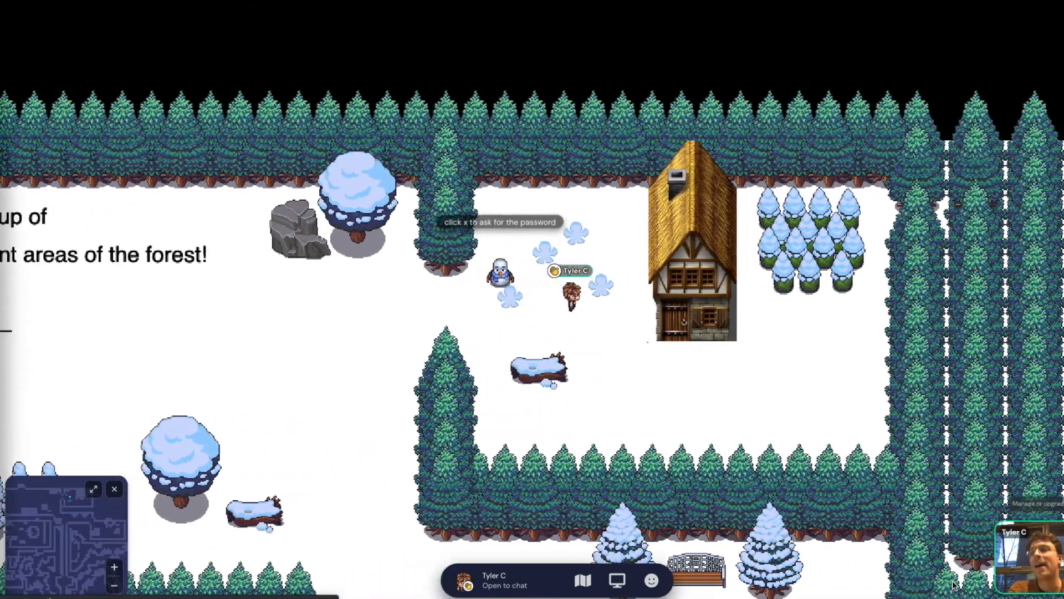
{"action": "key", "text": "Right"}
{"action": "key", "text": "Right"}
{"action": "key", "text": "Up"}
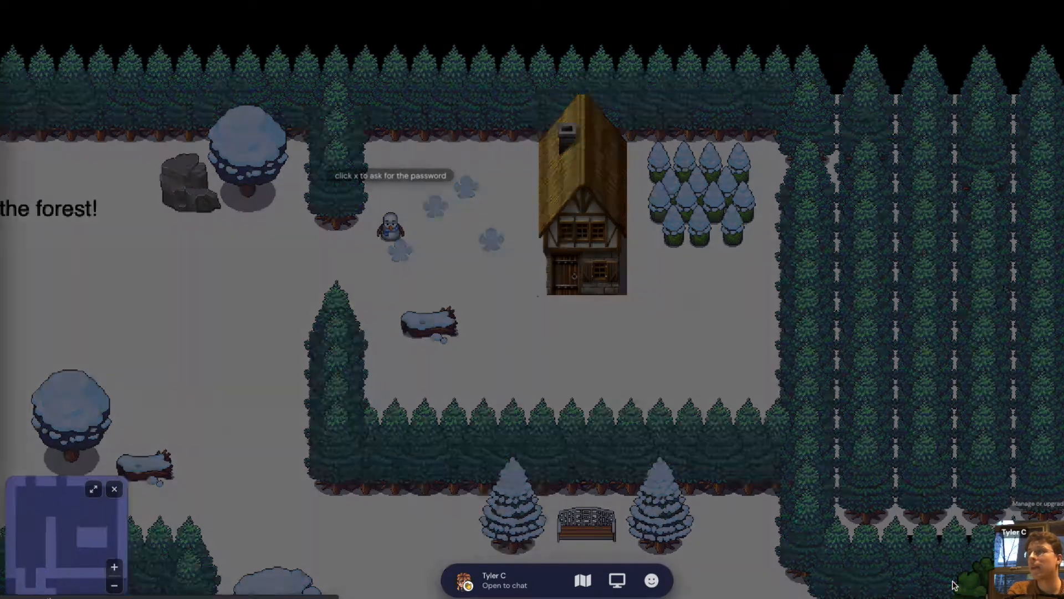
Walk up into the house and step around its interior
{"action": "key", "text": "Up"}
{"action": "key", "text": "Up"}
{"action": "key", "text": "Up"}
{"action": "key", "text": "Up"}
{"action": "key", "text": "Right"}
{"action": "key", "text": "Right"}
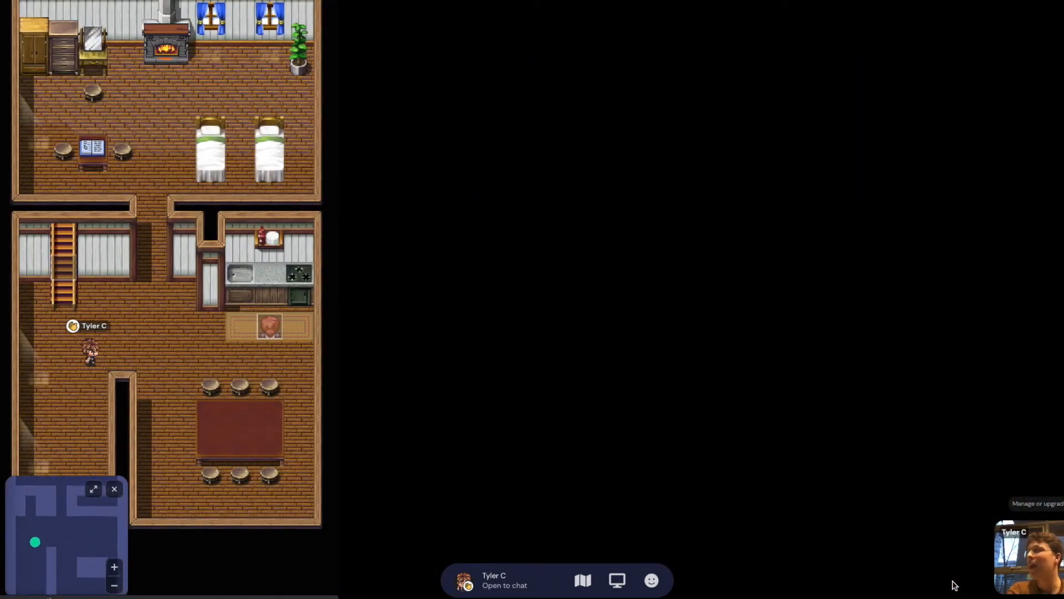
{"action": "key", "text": "Right"}
{"action": "key", "text": "Down"}
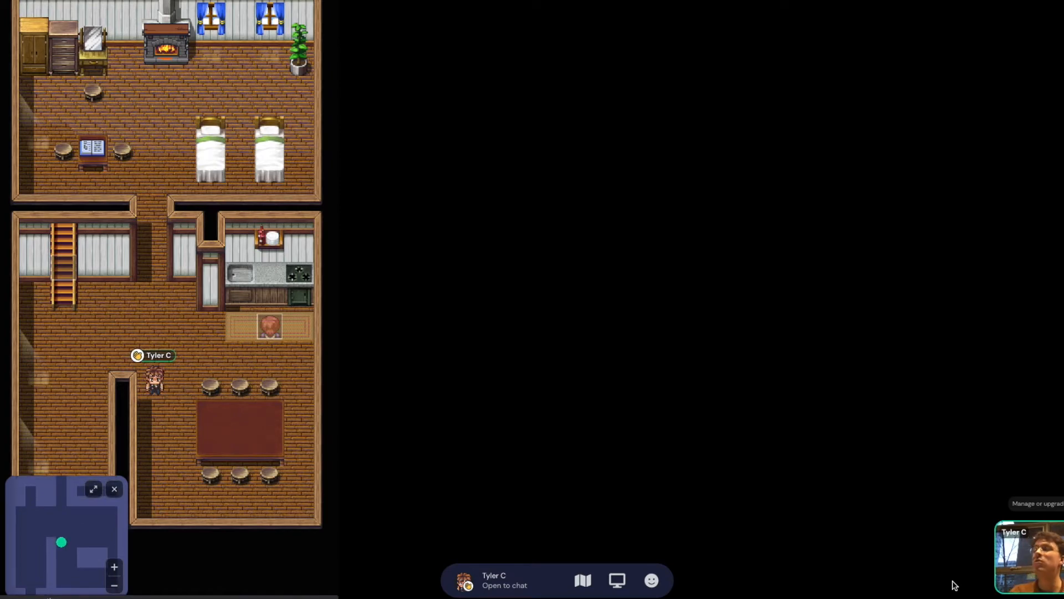
{"action": "key", "text": "Up"}
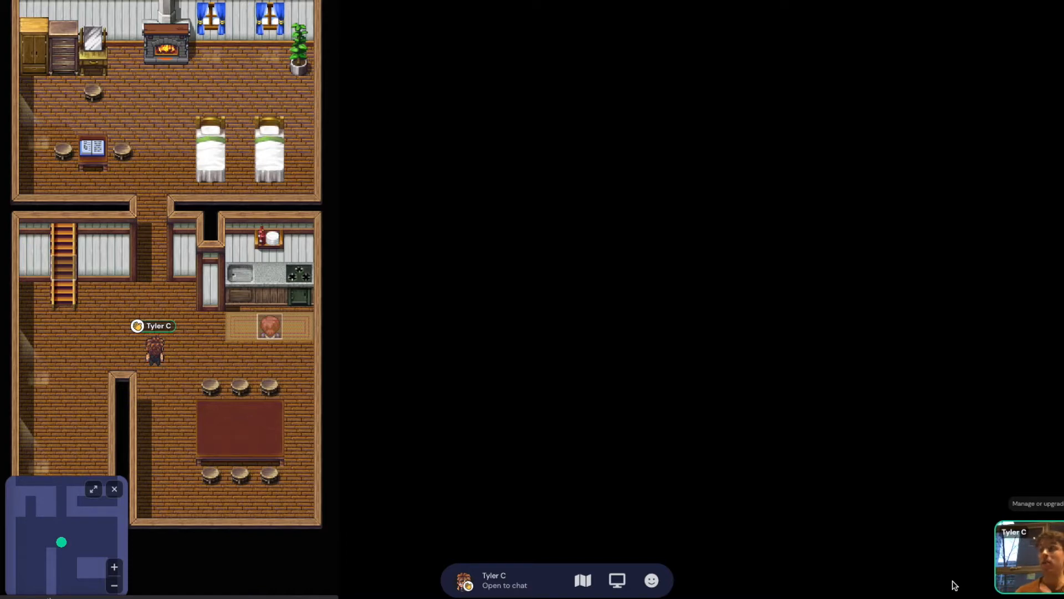
Walk back out the house entrance to the forest beside the password penguin
{"action": "key", "text": "Down"}
{"action": "key", "text": "Left"}
{"action": "key", "text": "Left"}
{"action": "key", "text": "Left"}
{"action": "key", "text": "Down"}
{"action": "key", "text": "Down"}
{"action": "key", "text": "Down"}
{"action": "key", "text": "Down"}
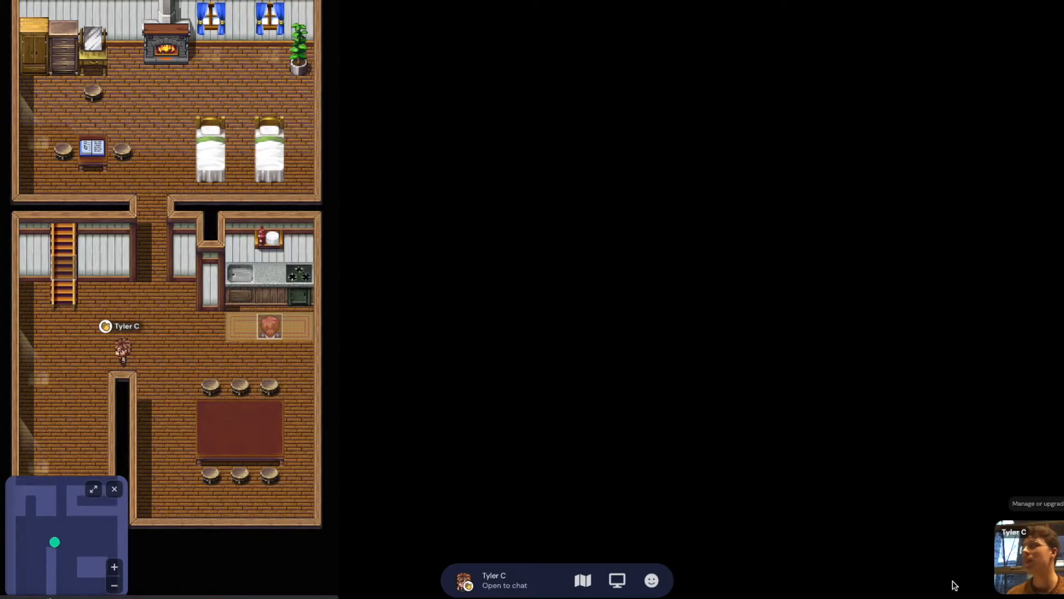
{"action": "key", "text": "Down"}
{"action": "key", "text": "Down"}
{"action": "key", "text": "Down"}
{"action": "key", "text": "Left"}
{"action": "key", "text": "Left"}
{"action": "key", "text": "Up"}
{"action": "key", "text": "Up"}
{"action": "key", "text": "Up"}
{"action": "key", "text": "Up"}
{"action": "key", "text": "Left"}
{"action": "key", "text": "Left"}
{"action": "key", "text": "Left"}
{"action": "key", "text": "Left"}
{"action": "key", "text": "Left"}
{"action": "key", "text": "Left"}
{"action": "key", "text": "Left"}
{"action": "key", "text": "Left"}
Walk down the forest path past the igloo onto the teleporter, arriving beside the rug sign in the office
{"action": "key", "text": "Down"}
{"action": "key", "text": "Down"}
{"action": "key", "text": "Down"}
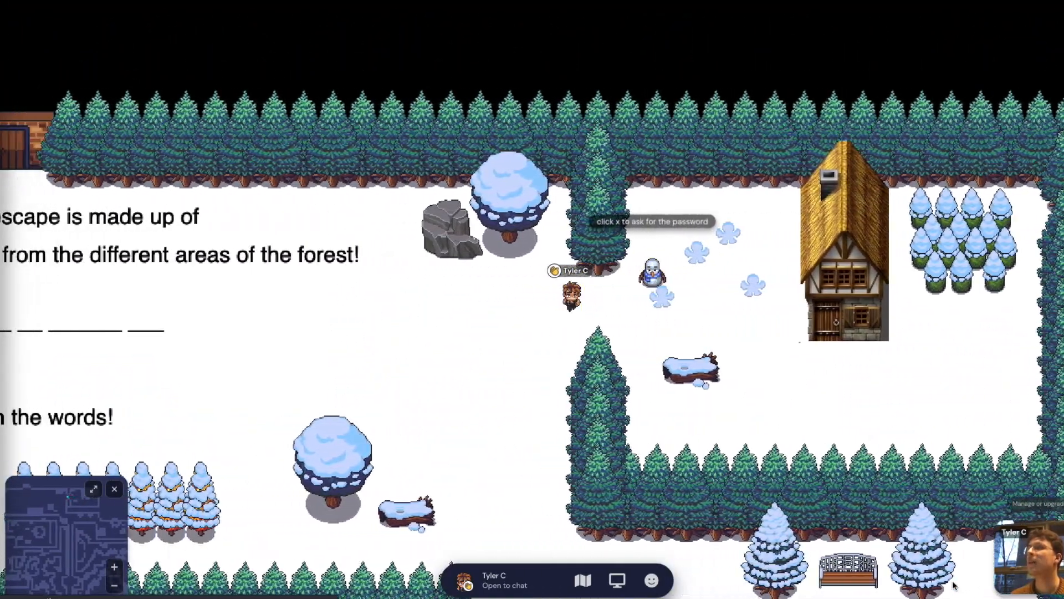
{"action": "key", "text": "Down"}
{"action": "key", "text": "Down"}
{"action": "key", "text": "Down"}
{"action": "key", "text": "Down"}
{"action": "key", "text": "Down"}
{"action": "key", "text": "Down"}
{"action": "key", "text": "Down"}
{"action": "key", "text": "Down"}
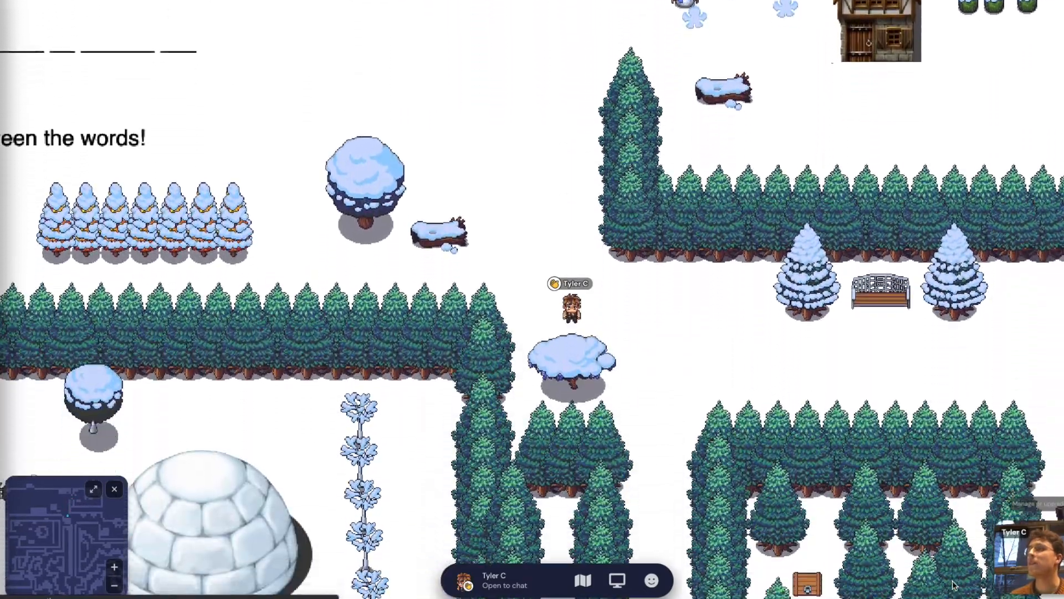
{"action": "key", "text": "Right"}
{"action": "key", "text": "Right"}
{"action": "key", "text": "Right"}
{"action": "key", "text": "Down"}
{"action": "key", "text": "Down"}
{"action": "key", "text": "Down"}
{"action": "key", "text": "Down"}
{"action": "key", "text": "Down"}
{"action": "key", "text": "Down"}
{"action": "key", "text": "Down"}
{"action": "key", "text": "Down"}
{"action": "key", "text": "Down"}
{"action": "key", "text": "Down"}
{"action": "key", "text": "Down"}
{"action": "key", "text": "Down"}
{"action": "key", "text": "Down"}
{"action": "key", "text": "Down"}
{"action": "key", "text": "Down"}
{"action": "key", "text": "Down"}
{"action": "key", "text": "Down"}
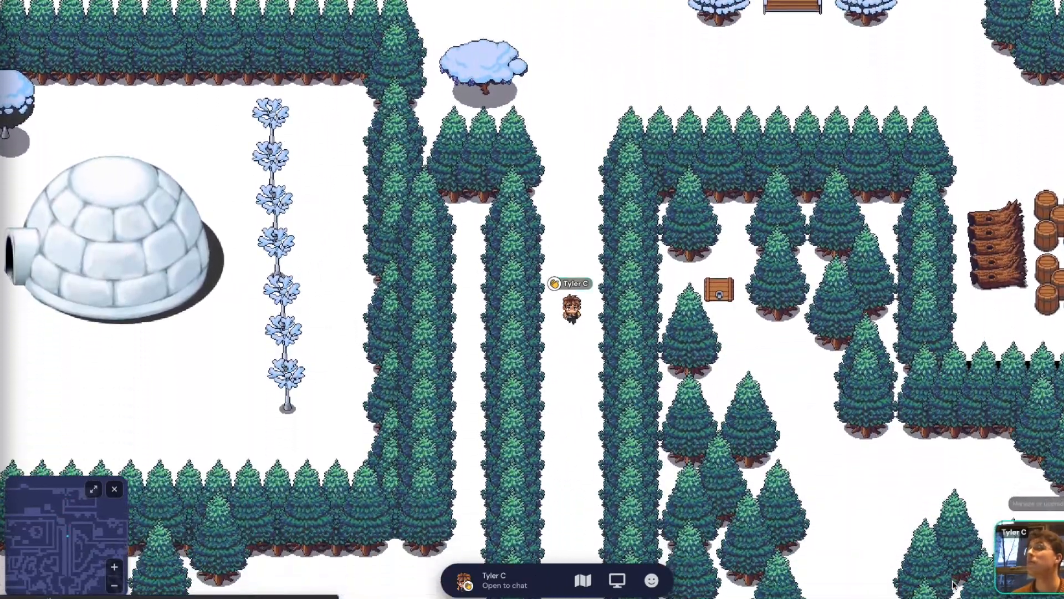
{"action": "key", "text": "Down"}
{"action": "key", "text": "Down"}
{"action": "key", "text": "Down"}
{"action": "key", "text": "Down"}
{"action": "key", "text": "Down"}
{"action": "key", "text": "Down"}
{"action": "key", "text": "Down"}
{"action": "key", "text": "Down"}
{"action": "key", "text": "Down"}
{"action": "key", "text": "Down"}
{"action": "key", "text": "Down"}
{"action": "key", "text": "Down"}
{"action": "key", "text": "Down"}
{"action": "key", "text": "Down"}
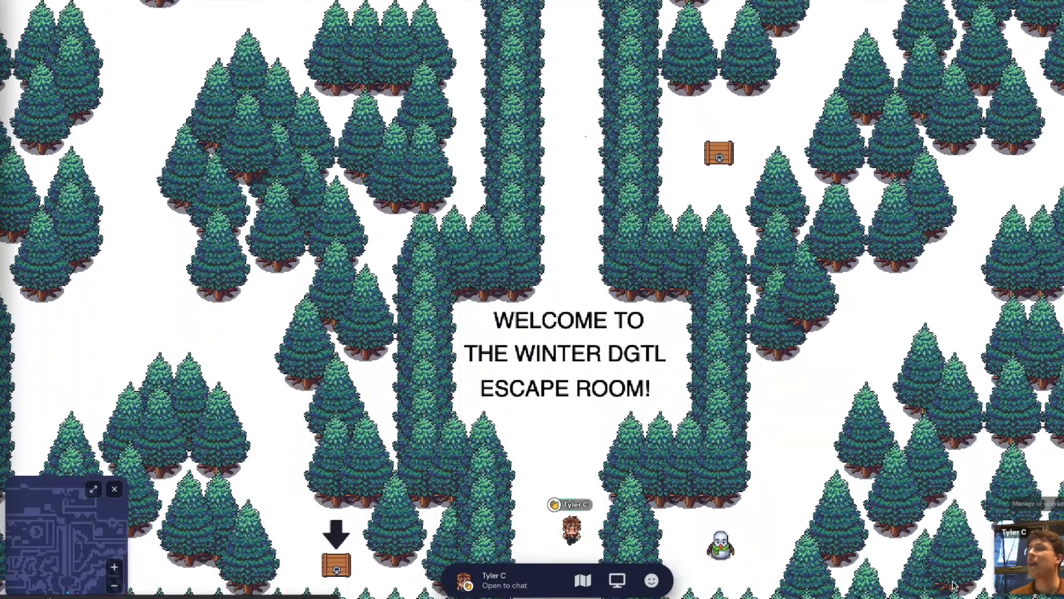
{"action": "key", "text": "Down"}
{"action": "key", "text": "Down"}
{"action": "key", "text": "Down"}
{"action": "key", "text": "Down"}
{"action": "key", "text": "Down"}
{"action": "key", "text": "Down"}
{"action": "key", "text": "Down"}
{"action": "key", "text": "Down"}
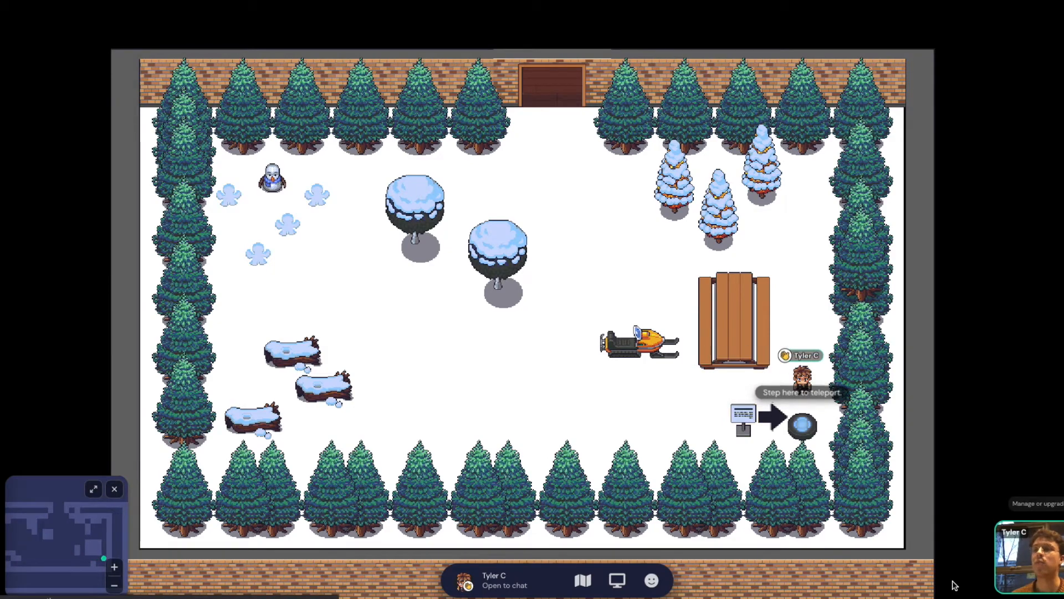
{"action": "key", "text": "Down"}
{"action": "key", "text": "Left"}
{"action": "key", "text": "Left"}
{"action": "key", "text": "Left"}
{"action": "key", "text": "Left"}
{"action": "key", "text": "Left"}
{"action": "key", "text": "Left"}
{"action": "key", "text": "Left"}
{"action": "key", "text": "Up"}
{"action": "key", "text": "Up"}
{"action": "key", "text": "Up"}
{"action": "key", "text": "Up"}
{"action": "key", "text": "Up"}
{"action": "key", "text": "Up"}
{"action": "key", "text": "Up"}
{"action": "key", "text": "Up"}
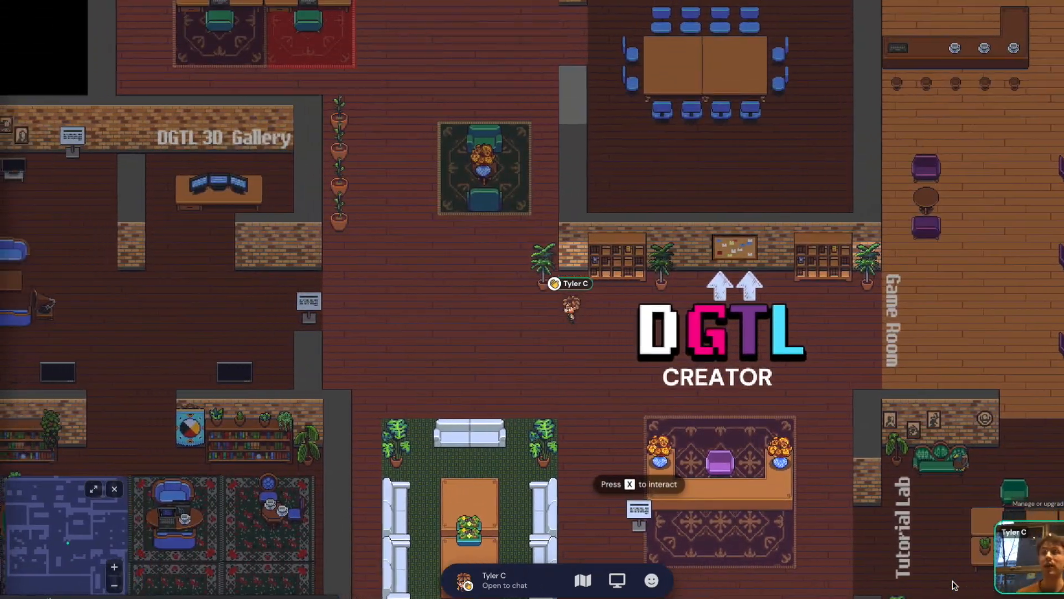
Walk past the DGTL 3D Gallery and purple rug into the Tutorial Lab's Sculptfab desk
{"action": "key", "text": "Left"}
{"action": "key", "text": "Left"}
{"action": "key", "text": "Left"}
{"action": "key", "text": "Left"}
{"action": "key", "text": "Left"}
{"action": "key", "text": "Up"}
{"action": "key", "text": "Up"}
{"action": "key", "text": "Up"}
{"action": "key", "text": "Up"}
{"action": "key", "text": "Up"}
{"action": "key", "text": "Up"}
{"action": "key", "text": "Up"}
{"action": "key", "text": "Up"}
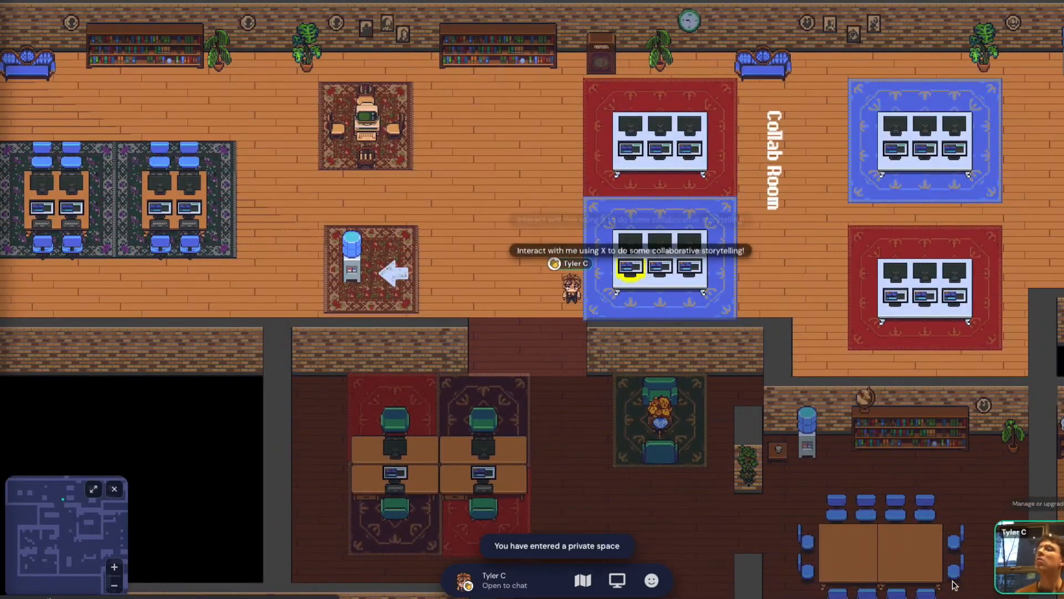
{"action": "key", "text": "Down"}
{"action": "key", "text": "Down"}
{"action": "key", "text": "Down"}
{"action": "key", "text": "Down"}
{"action": "key", "text": "Down"}
{"action": "key", "text": "Down"}
{"action": "key", "text": "Down"}
{"action": "key", "text": "Down"}
{"action": "key", "text": "Down"}
{"action": "key", "text": "Down"}
{"action": "key", "text": "Down"}
{"action": "key", "text": "Down"}
{"action": "key", "text": "Down"}
{"action": "key", "text": "Down"}
{"action": "key", "text": "Down"}
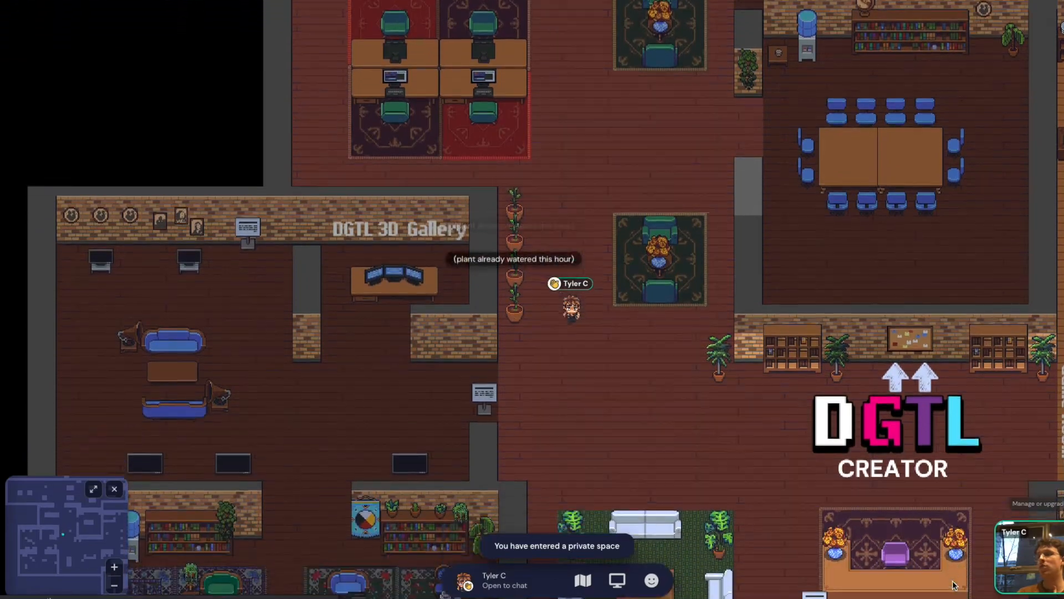
{"action": "key", "text": "Down"}
{"action": "key", "text": "Down"}
{"action": "key", "text": "Down"}
{"action": "key", "text": "Down"}
{"action": "key", "text": "Down"}
{"action": "key", "text": "Down"}
{"action": "key", "text": "Down"}
{"action": "key", "text": "Right"}
{"action": "key", "text": "Right"}
{"action": "key", "text": "Right"}
{"action": "key", "text": "Right"}
{"action": "key", "text": "Right"}
{"action": "key", "text": "Right"}
{"action": "key", "text": "Right"}
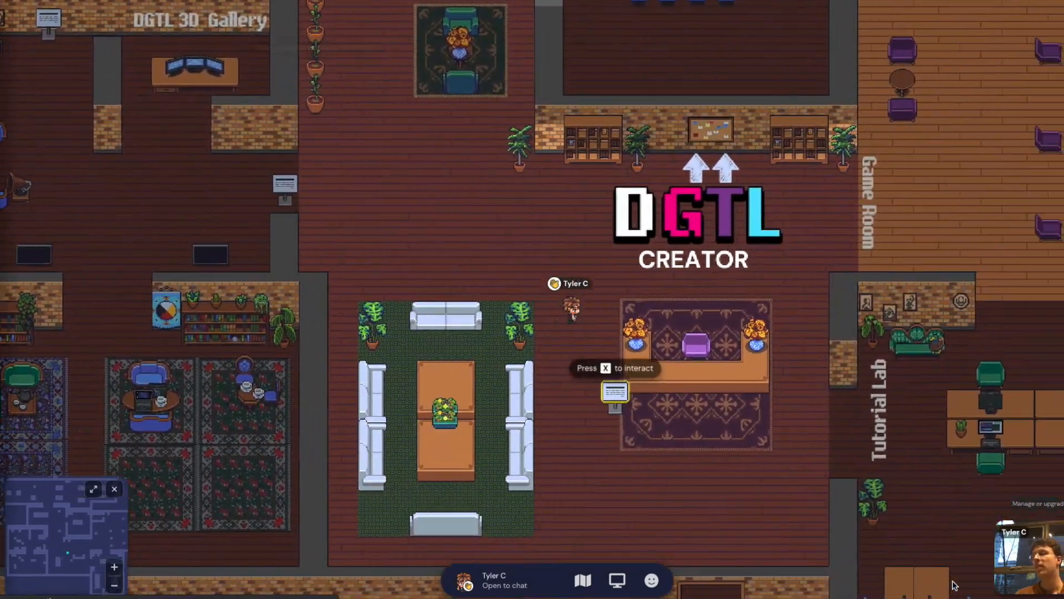
{"action": "key", "text": "Down"}
{"action": "key", "text": "Down"}
{"action": "key", "text": "Down"}
{"action": "key", "text": "Down"}
{"action": "key", "text": "Down"}
{"action": "key", "text": "Down"}
{"action": "key", "text": "Down"}
{"action": "key", "text": "Down"}
{"action": "key", "text": "Right"}
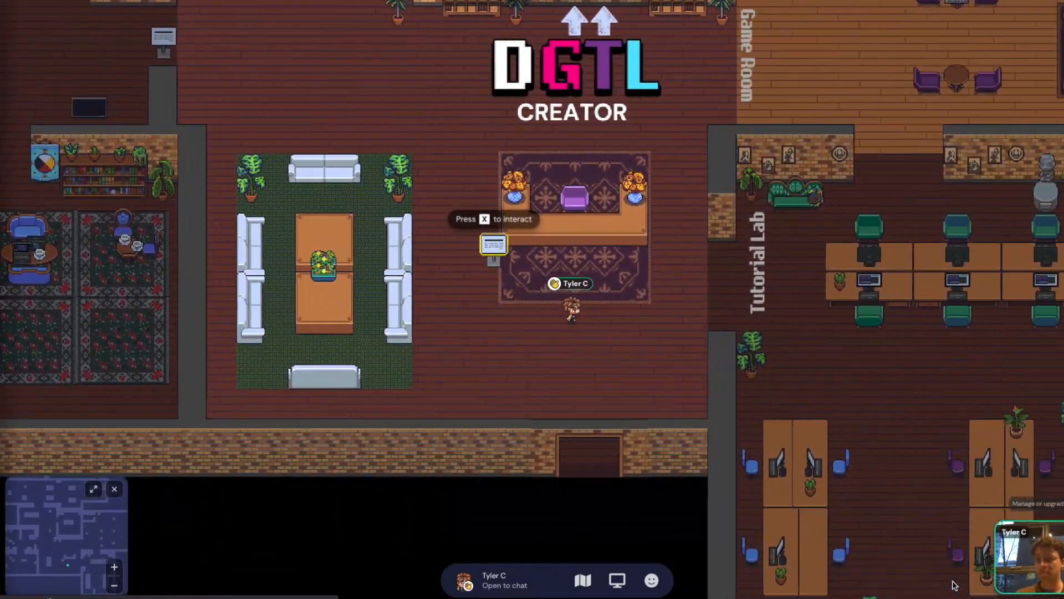
{"action": "key", "text": "Up"}
{"action": "key", "text": "Right"}
{"action": "key", "text": "Right"}
{"action": "key", "text": "Right"}
{"action": "key", "text": "Right"}
{"action": "key", "text": "Right"}
{"action": "key", "text": "Right"}
{"action": "key", "text": "Right"}
{"action": "key", "text": "Right"}
{"action": "key", "text": "Right"}
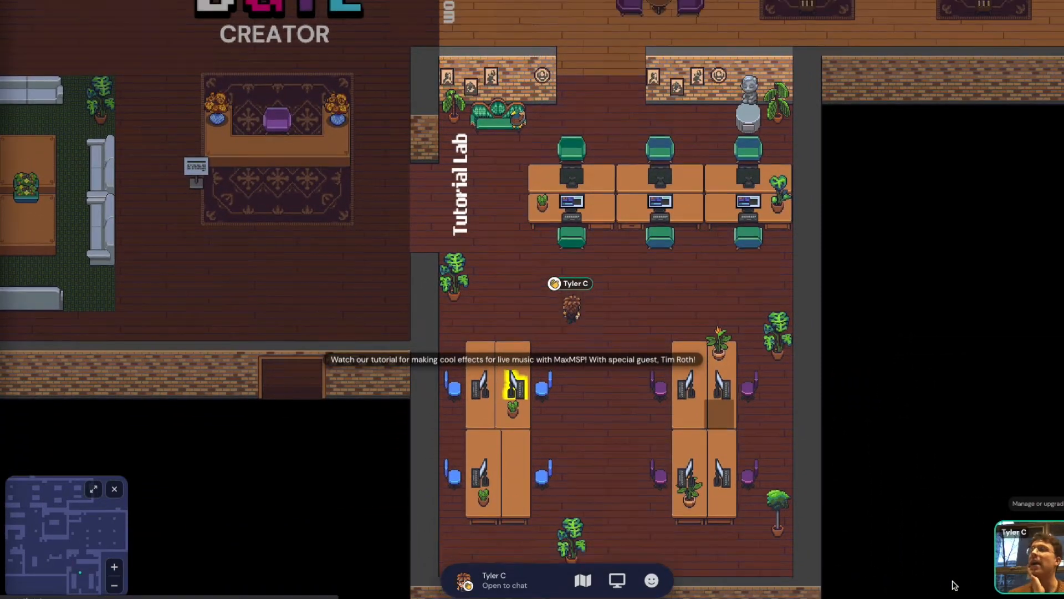
{"action": "key", "text": "Up"}
{"action": "key", "text": "Up"}
{"action": "key", "text": "Left"}
{"action": "key", "text": "Left"}
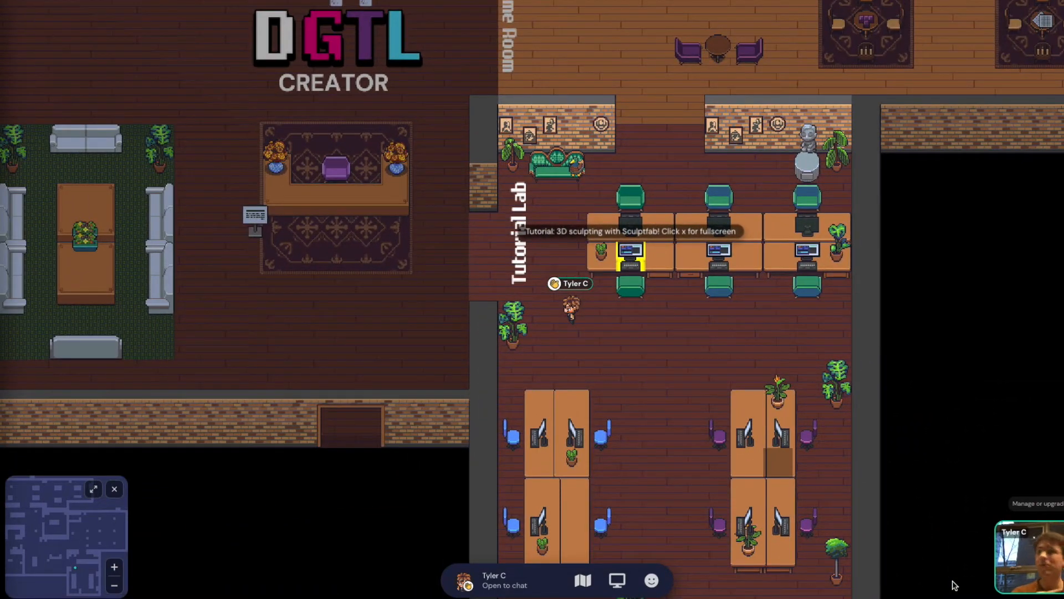
Walk back past the potted plants and up through the doorway into the Collab Room
{"action": "key", "text": "Up"}
{"action": "key", "text": "Left"}
{"action": "key", "text": "Left"}
{"action": "key", "text": "Left"}
{"action": "key", "text": "Left"}
{"action": "key", "text": "Left"}
{"action": "key", "text": "Left"}
{"action": "key", "text": "Left"}
{"action": "key", "text": "Left"}
{"action": "key", "text": "Left"}
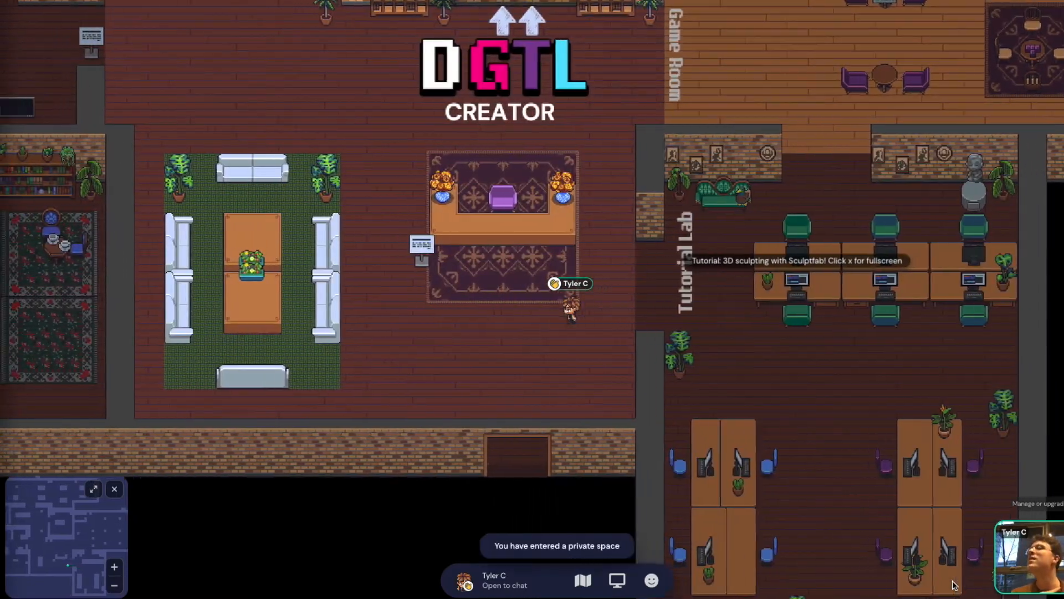
{"action": "key", "text": "Left"}
{"action": "key", "text": "Left"}
{"action": "key", "text": "Left"}
{"action": "key", "text": "Left"}
{"action": "key", "text": "Up"}
{"action": "key", "text": "Up"}
{"action": "key", "text": "Up"}
{"action": "key", "text": "Up"}
{"action": "key", "text": "Up"}
{"action": "key", "text": "Up"}
{"action": "key", "text": "Up"}
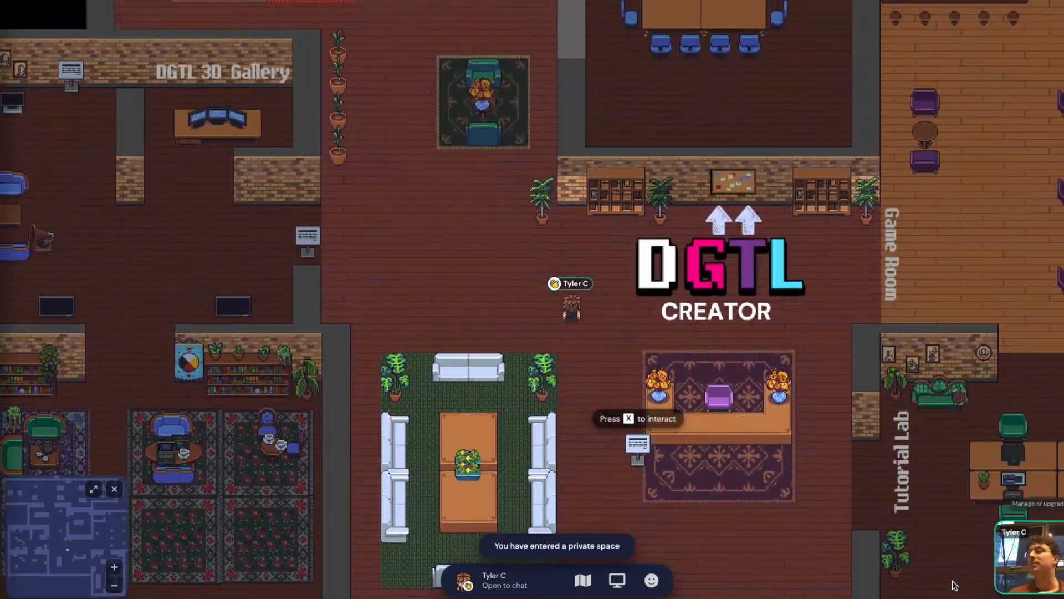
{"action": "key", "text": "Left"}
{"action": "key", "text": "Left"}
{"action": "key", "text": "Left"}
{"action": "key", "text": "Left"}
{"action": "key", "text": "Left"}
{"action": "key", "text": "Up"}
{"action": "key", "text": "Up"}
{"action": "key", "text": "Up"}
{"action": "key", "text": "Up"}
{"action": "key", "text": "Up"}
{"action": "key", "text": "Up"}
{"action": "key", "text": "Up"}
{"action": "key", "text": "Up"}
{"action": "key", "text": "Up"}
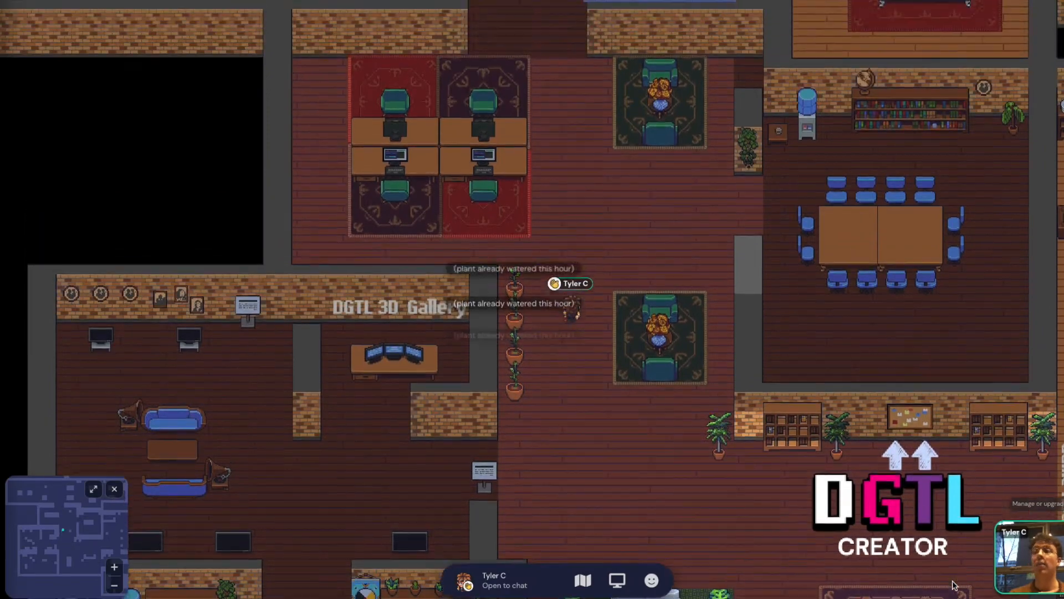
{"action": "key", "text": "Up"}
{"action": "key", "text": "Up"}
{"action": "key", "text": "Up"}
{"action": "key", "text": "Up"}
{"action": "key", "text": "Up"}
{"action": "key", "text": "Up"}
{"action": "key", "text": "Up"}
{"action": "key", "text": "Up"}
{"action": "key", "text": "Up"}
{"action": "key", "text": "Up"}
{"action": "key", "text": "Up"}
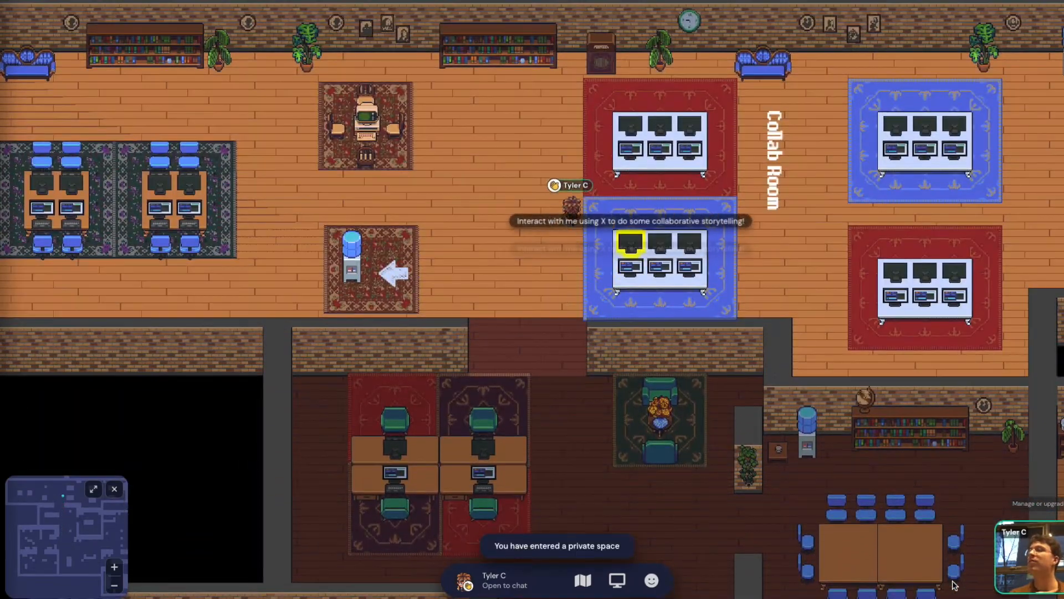
{"action": "key", "text": "Left"}
{"action": "key", "text": "Left"}
{"action": "key", "text": "Left"}
{"action": "key", "text": "Right"}
{"action": "key", "text": "Right"}
{"action": "key", "text": "Right"}
{"action": "key", "text": "Right"}
{"action": "key", "text": "Right"}
{"action": "key", "text": "Right"}
{"action": "key", "text": "Right"}
{"action": "key", "text": "Right"}
{"action": "key", "text": "Right"}
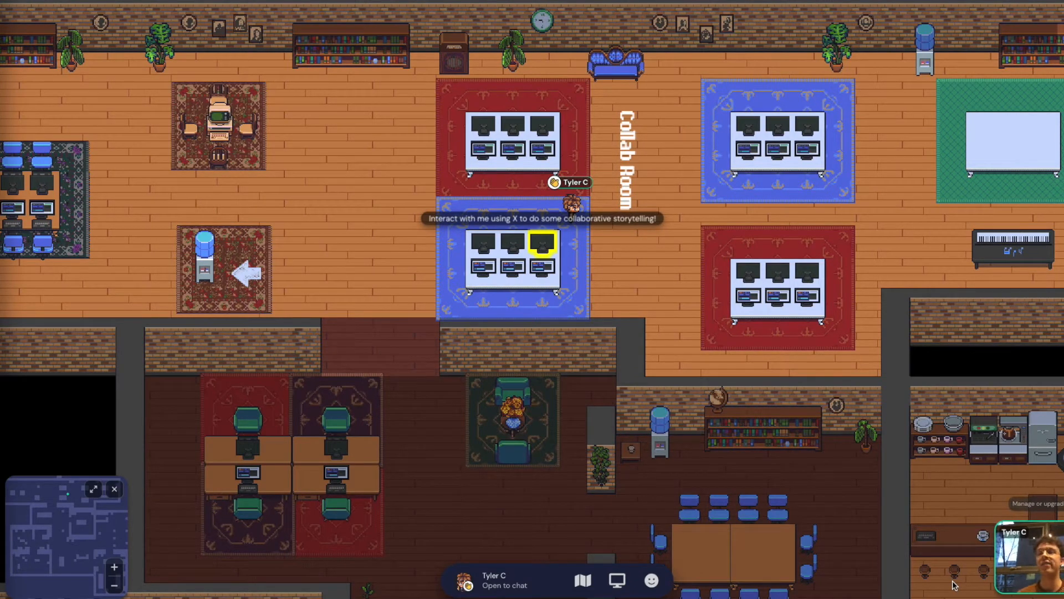
Go to the leftmost computer desk, open its note with X, and follow the gather.town invite link
{"action": "key", "text": "Left"}
{"action": "key", "text": "Left"}
{"action": "key", "text": "Left"}
{"action": "key", "text": "Left"}
{"action": "key", "text": "Left"}
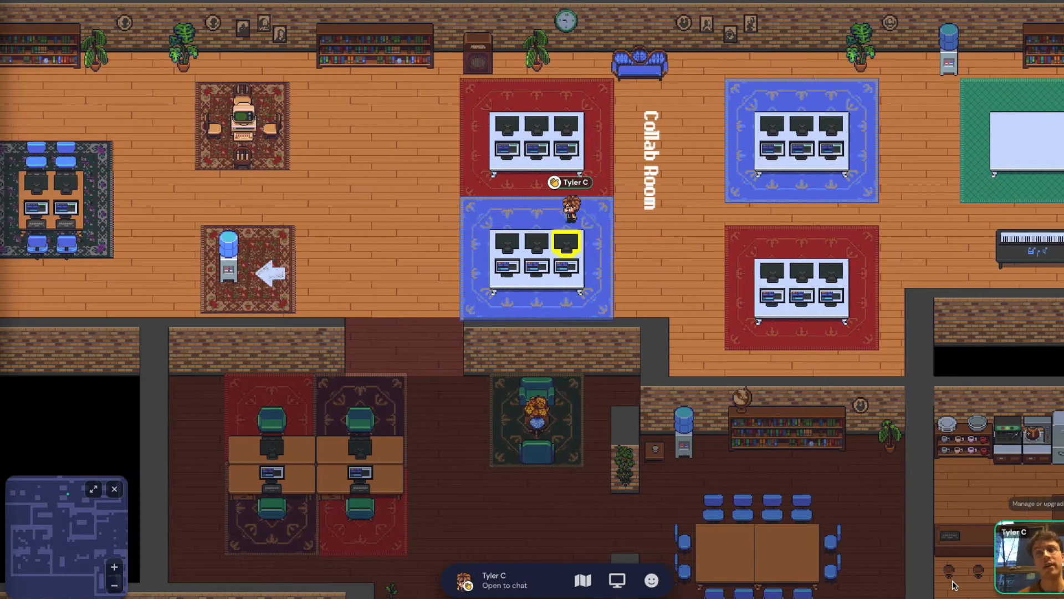
{"action": "key", "text": "Left"}
{"action": "key", "text": "Left"}
{"action": "key", "text": "Left"}
{"action": "key", "text": "Left"}
{"action": "key", "text": "Left"}
{"action": "key", "text": "Left"}
{"action": "key", "text": "Left"}
{"action": "key", "text": "Left"}
{"action": "key", "text": "Left"}
{"action": "key", "text": "Left"}
{"action": "key", "text": "Up"}
{"action": "key", "text": "Up"}
{"action": "key", "text": "Up"}
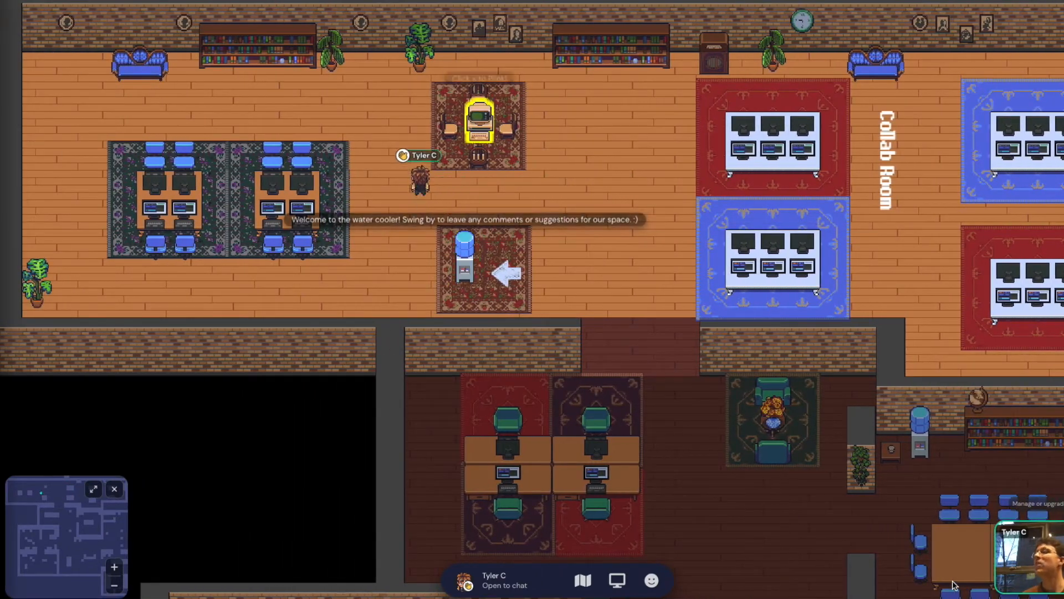
{"action": "key", "text": "Left"}
{"action": "key", "text": "Left"}
{"action": "key", "text": "Left"}
{"action": "key", "text": "Left"}
{"action": "key", "text": "Left"}
{"action": "key", "text": "Left"}
{"action": "key", "text": "Left"}
{"action": "key", "text": "Left"}
{"action": "key", "text": "Left"}
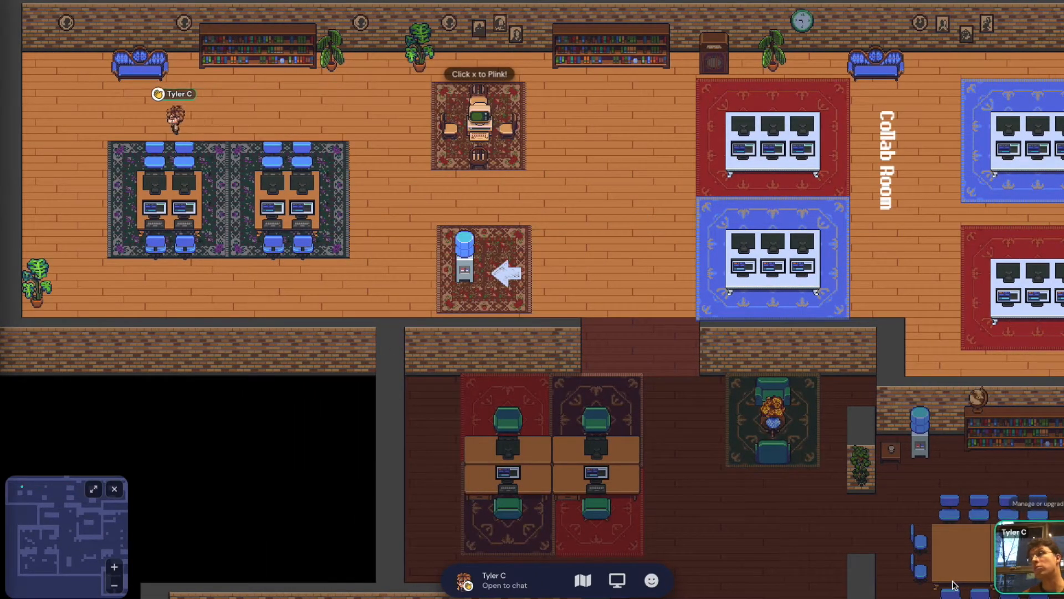
{"action": "key", "text": "Down"}
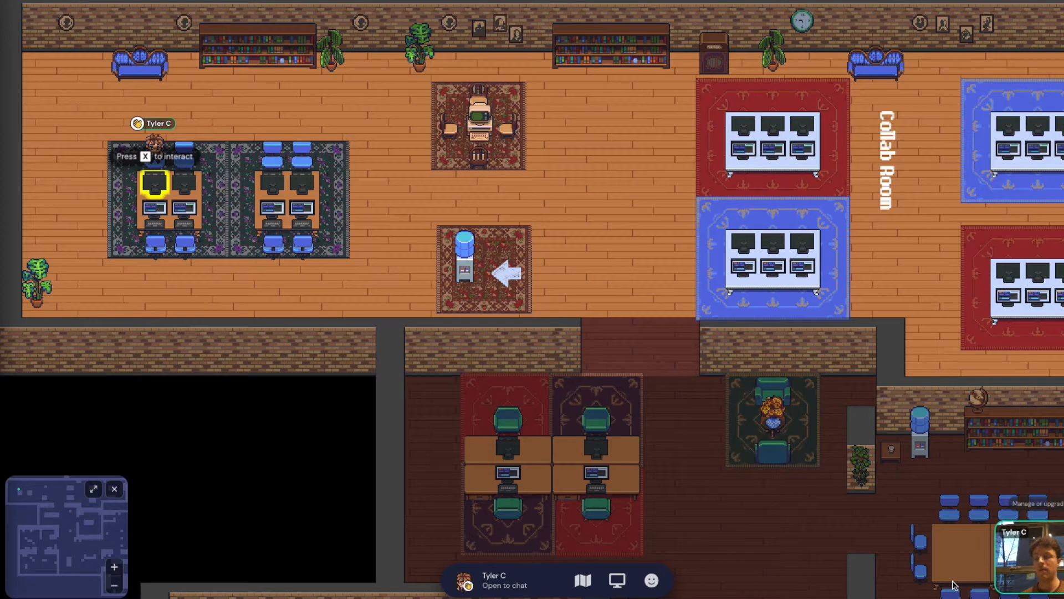
{"action": "key", "text": "x"}
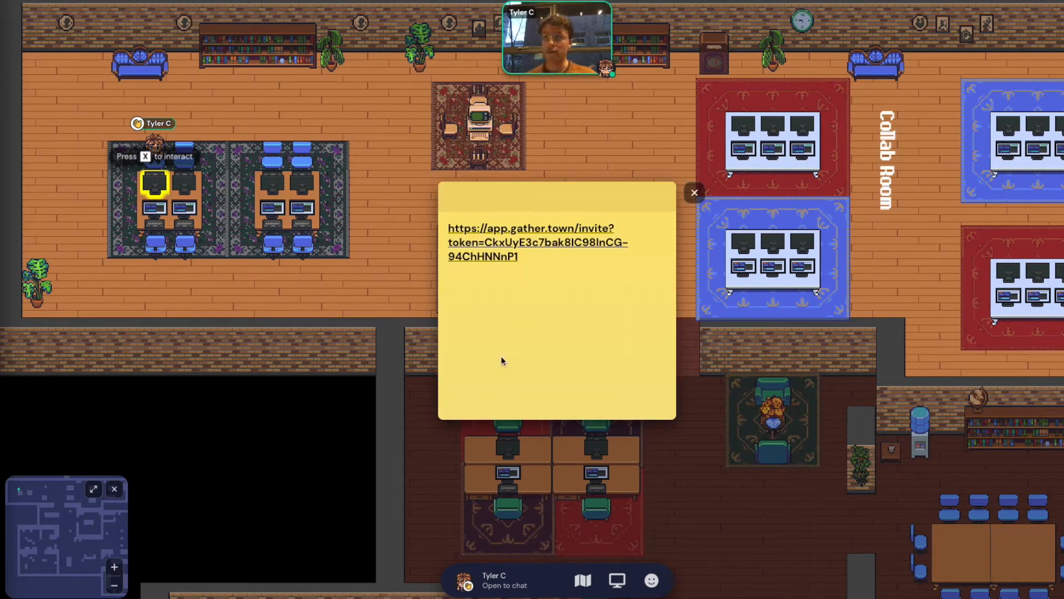
{"action": "left_click", "coordinate": [487, 252]}
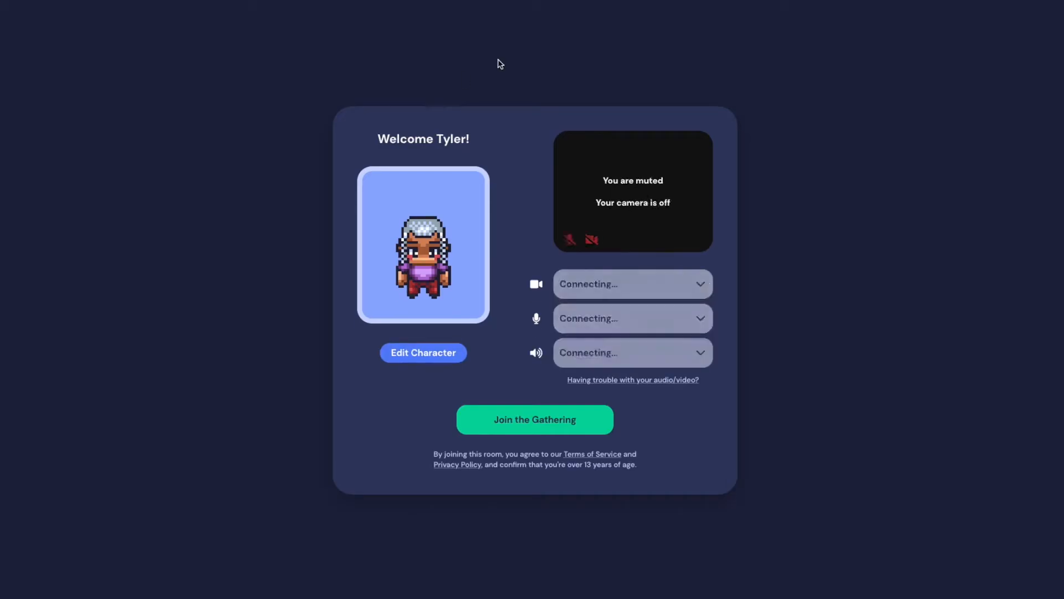
Join the Hangout Space 1 gathering and walk up, left, down and right around the empty room
{"action": "left_click", "coordinate": [546, 433]}
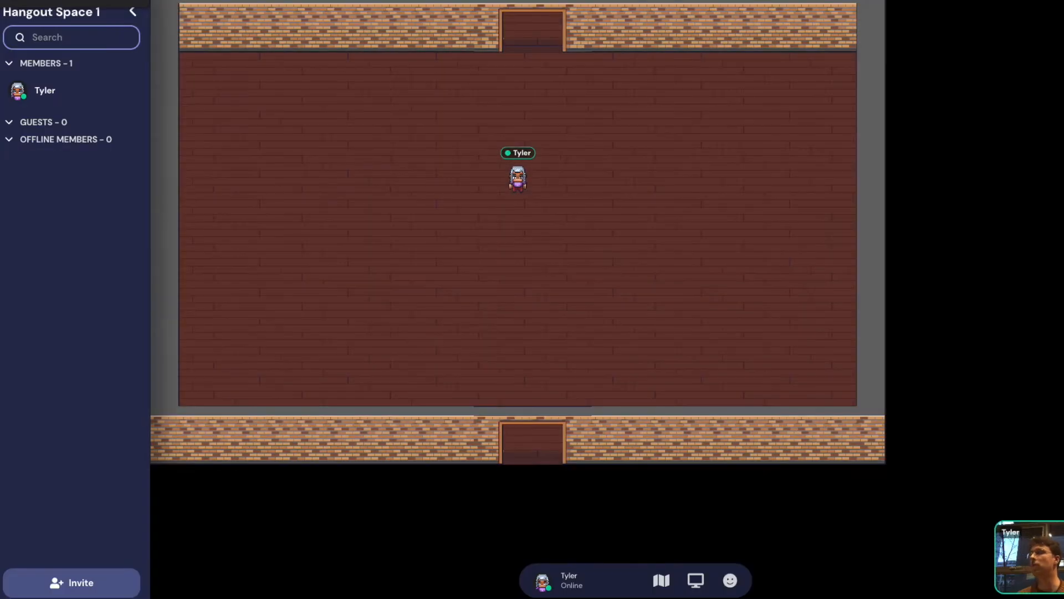
{"action": "key", "text": "Up"}
{"action": "key", "text": "Up"}
{"action": "key", "text": "Up"}
{"action": "key", "text": "Up"}
{"action": "key", "text": "Up"}
{"action": "key", "text": "Left"}
{"action": "key", "text": "Left"}
{"action": "key", "text": "Left"}
{"action": "key", "text": "Down"}
{"action": "key", "text": "Down"}
{"action": "key", "text": "Down"}
{"action": "key", "text": "Down"}
{"action": "key", "text": "Down"}
{"action": "key", "text": "Down"}
{"action": "key", "text": "Down"}
{"action": "key", "text": "Right"}
{"action": "key", "text": "Right"}
{"action": "key", "text": "Right"}
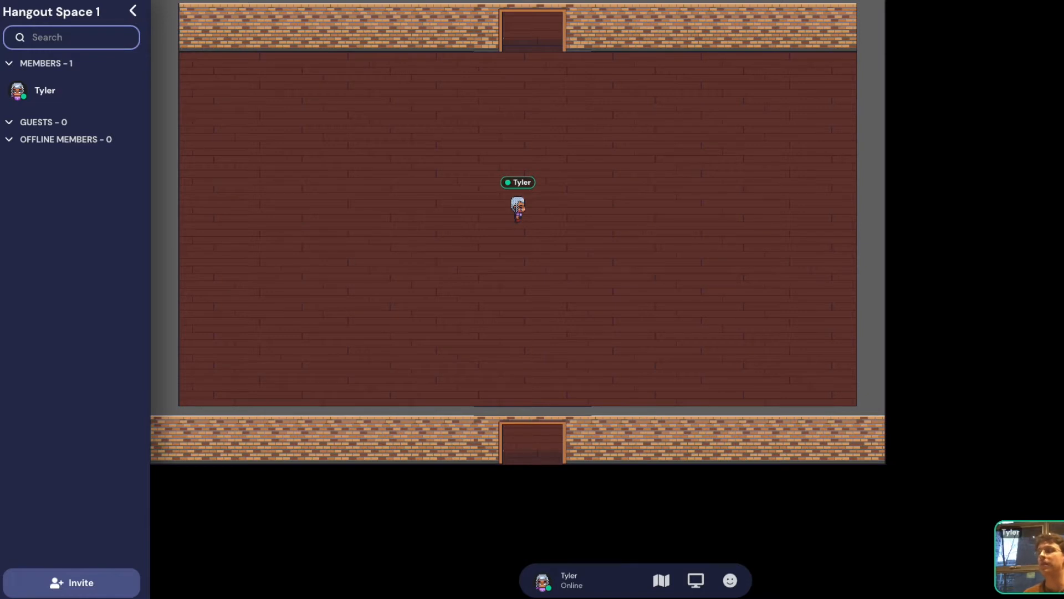
Enter build mode with B, browse the object catalogue, and toggle between erase and place modes
{"action": "key", "text": "b"}
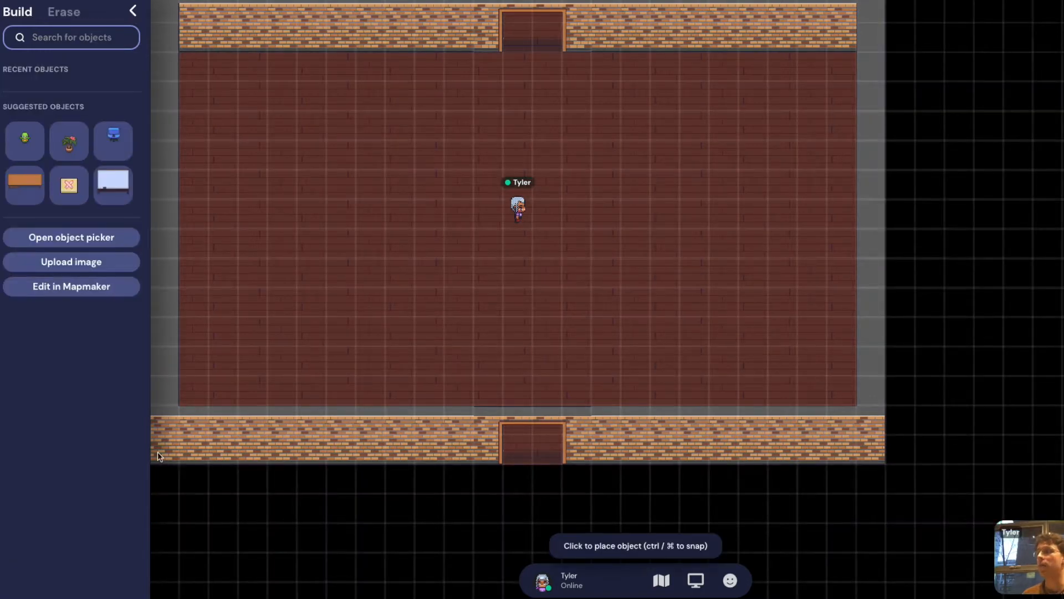
{"action": "left_click", "coordinate": [99, 236]}
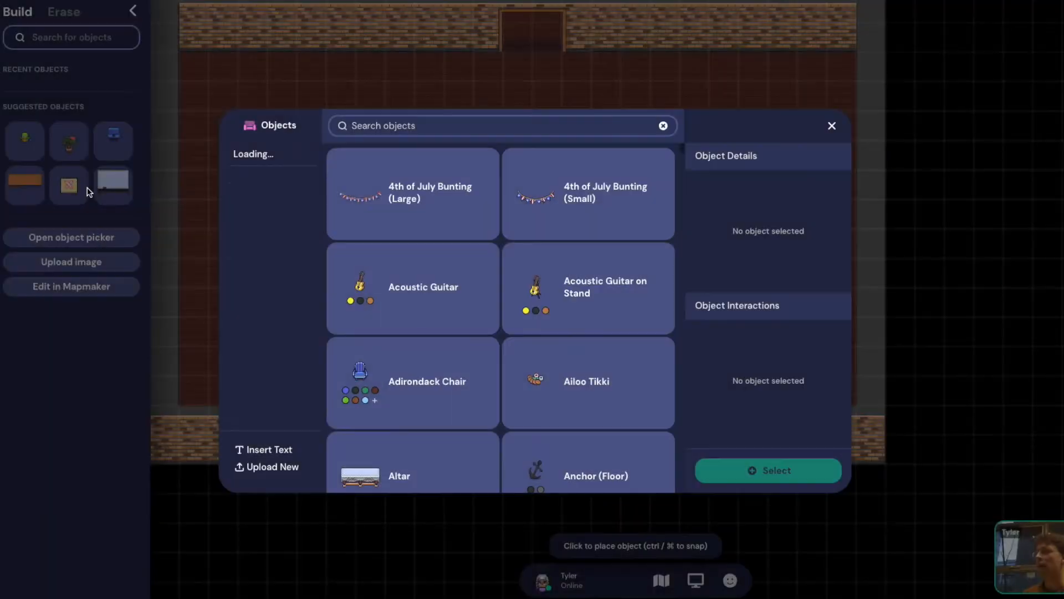
{"action": "left_click", "coordinate": [832, 126]}
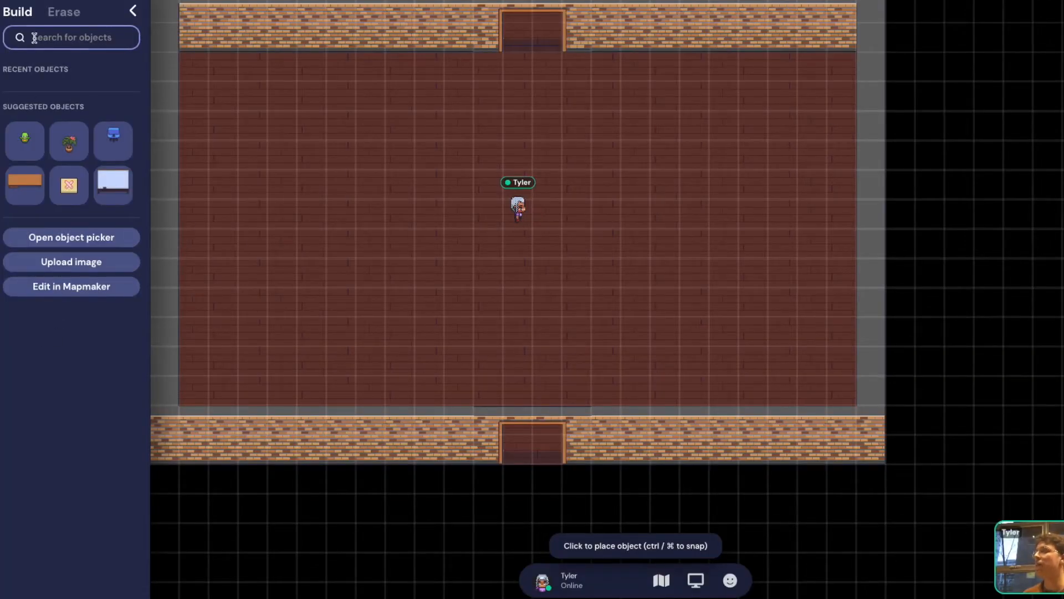
{"action": "left_click", "coordinate": [57, 13]}
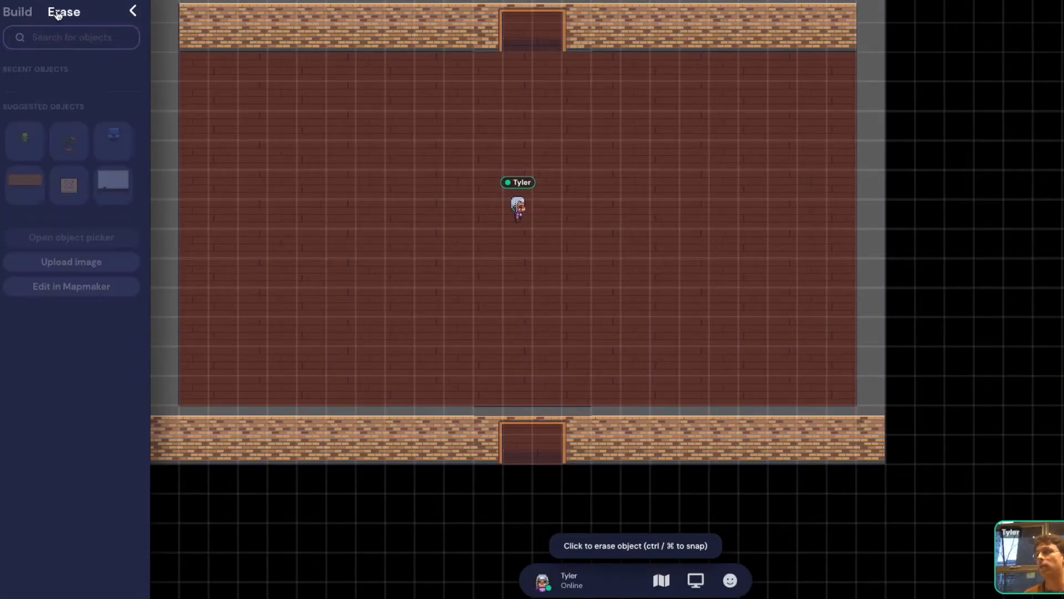
{"action": "left_click", "coordinate": [16, 11]}
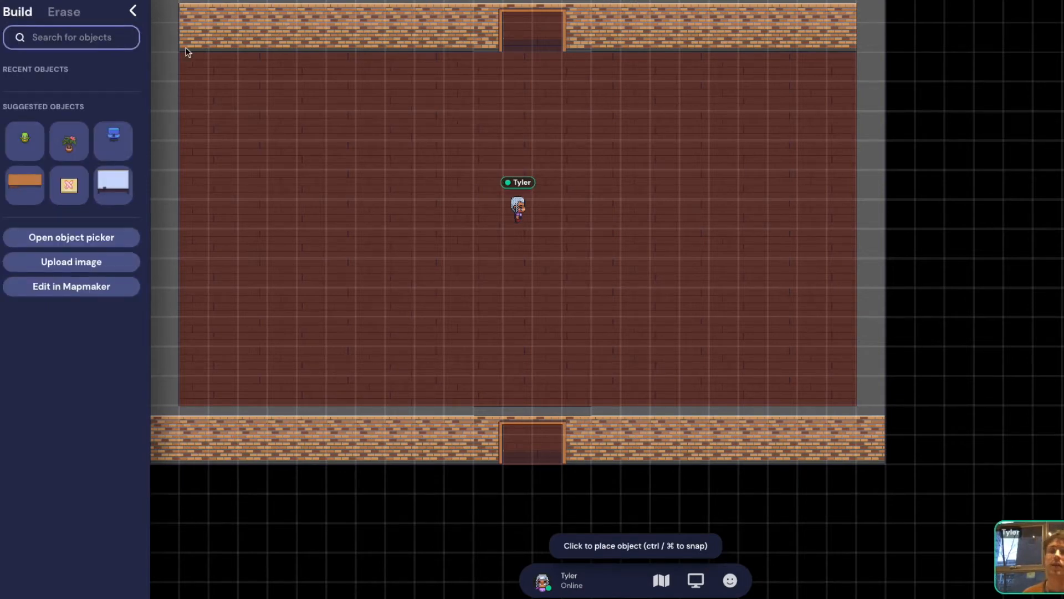
Reopen the catalogue and select 4th of July Bunting (Large) as the object to place
{"action": "left_click", "coordinate": [82, 238]}
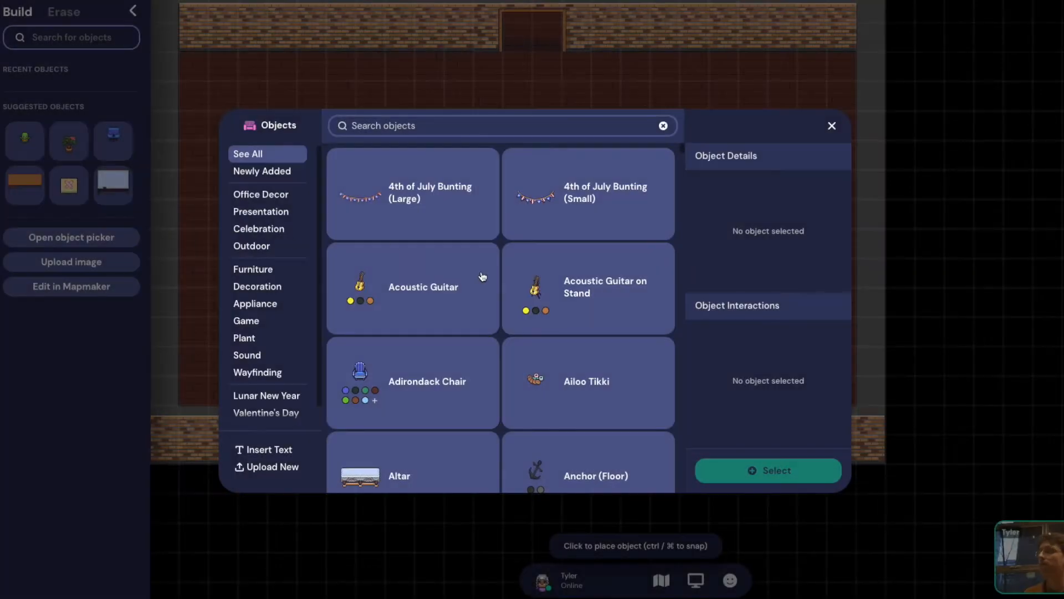
{"action": "scroll", "coordinate": [294, 285], "scroll_direction": "down", "scroll_amount": 1}
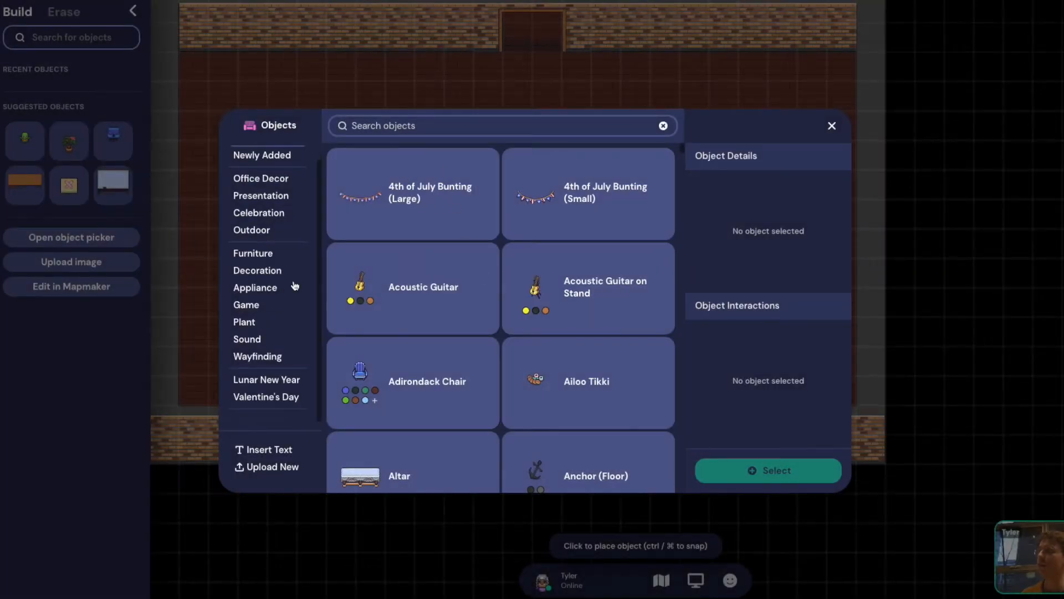
{"action": "scroll", "coordinate": [404, 267], "scroll_direction": "down", "scroll_amount": 5}
{"action": "scroll", "coordinate": [407, 268], "scroll_direction": "up", "scroll_amount": 6}
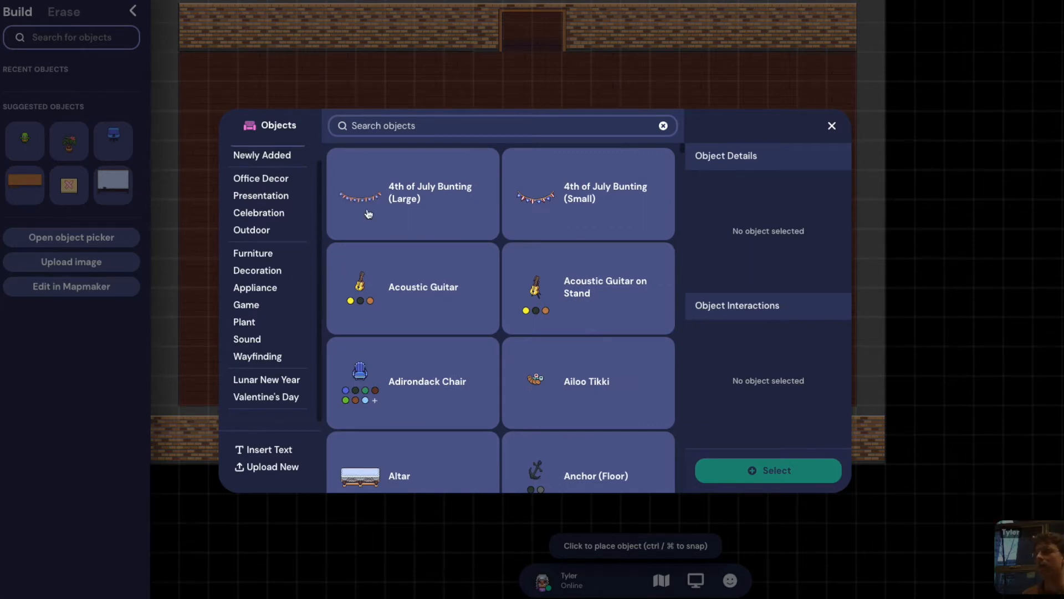
{"action": "left_click", "coordinate": [387, 184]}
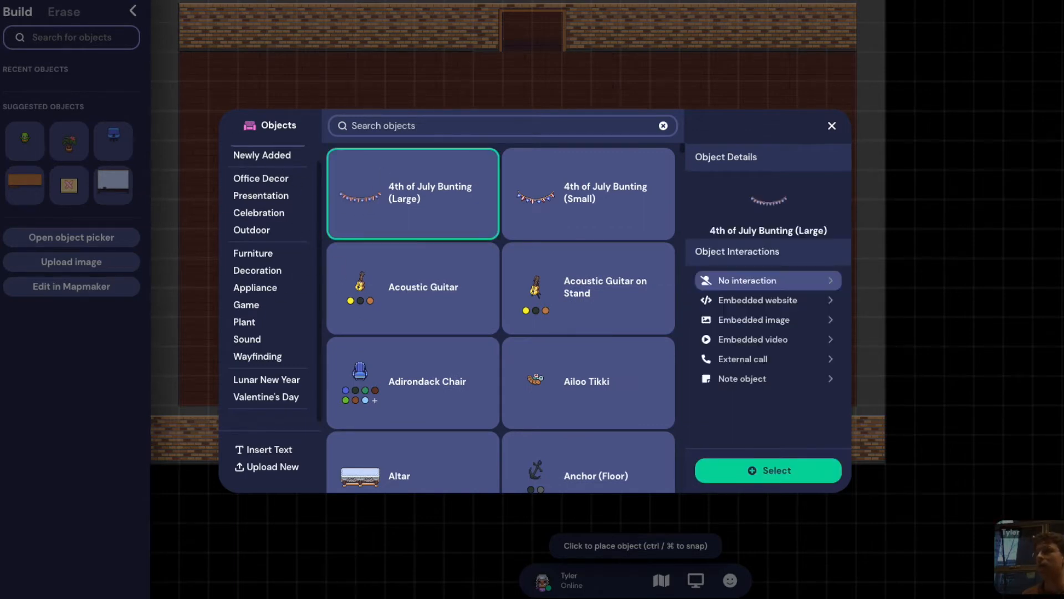
{"action": "left_click", "coordinate": [766, 470]}
Hang four buntings across the top wall and one at the floor's left edge, then close the object list
{"action": "left_click", "coordinate": [292, 16]}
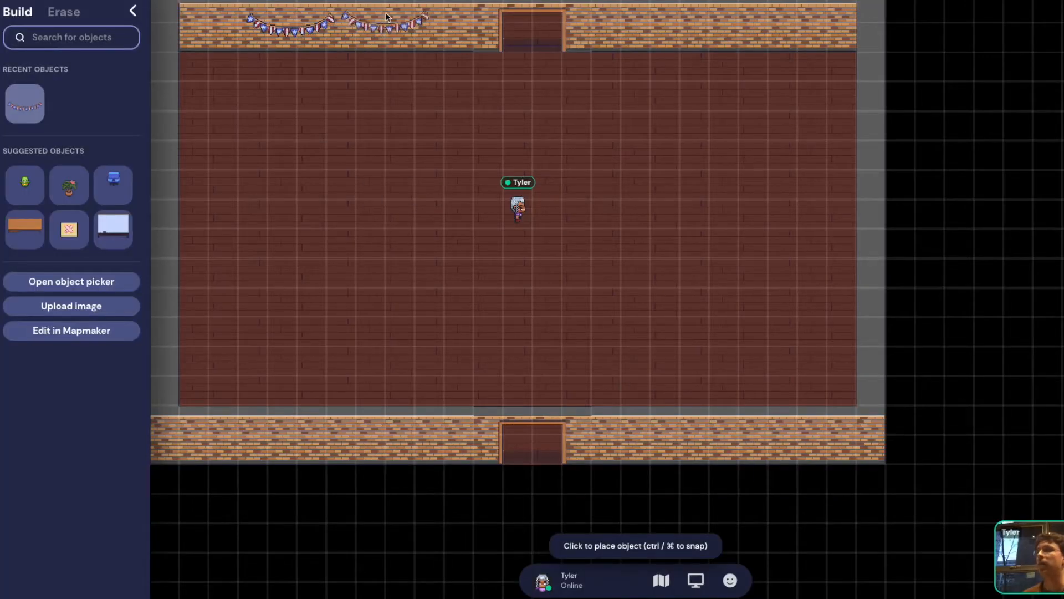
{"action": "left_click", "coordinate": [403, 18]}
{"action": "left_click", "coordinate": [636, 19]}
{"action": "left_click", "coordinate": [742, 22]}
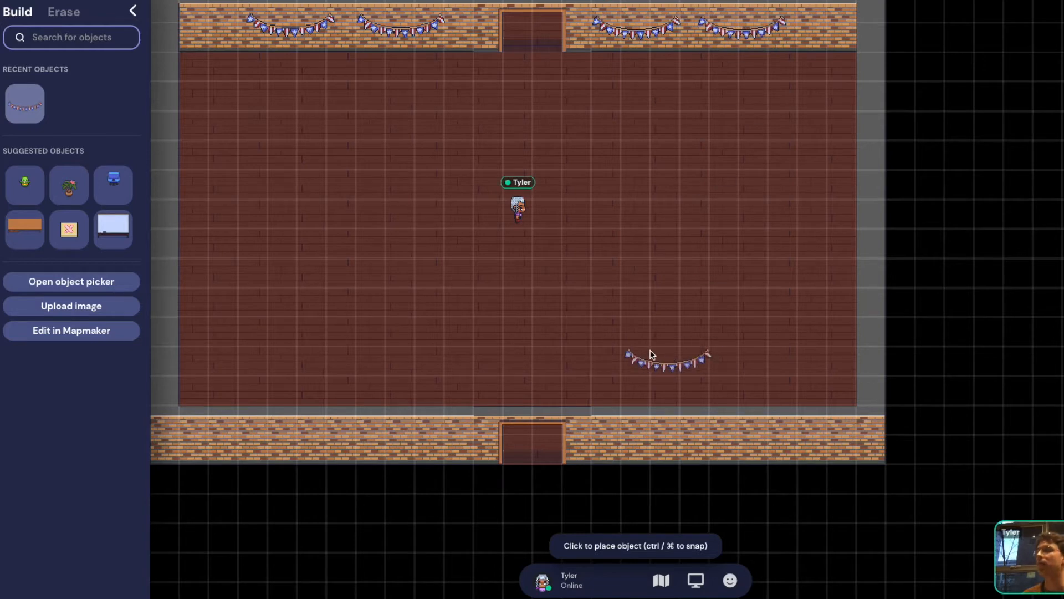
{"action": "left_click", "coordinate": [180, 206]}
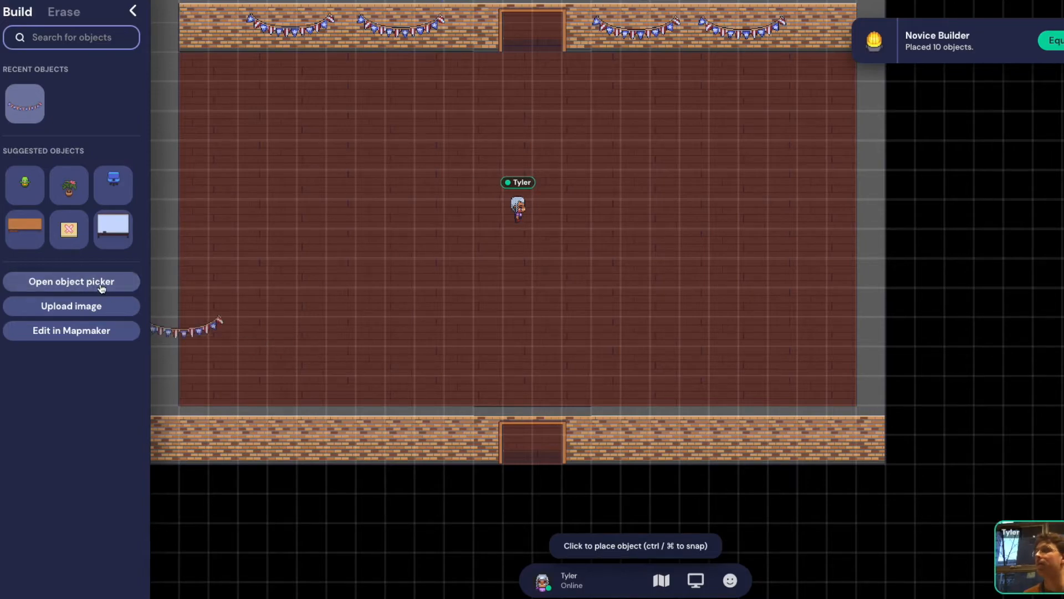
{"action": "scroll", "coordinate": [530, 314], "scroll_direction": "down", "scroll_amount": 1}
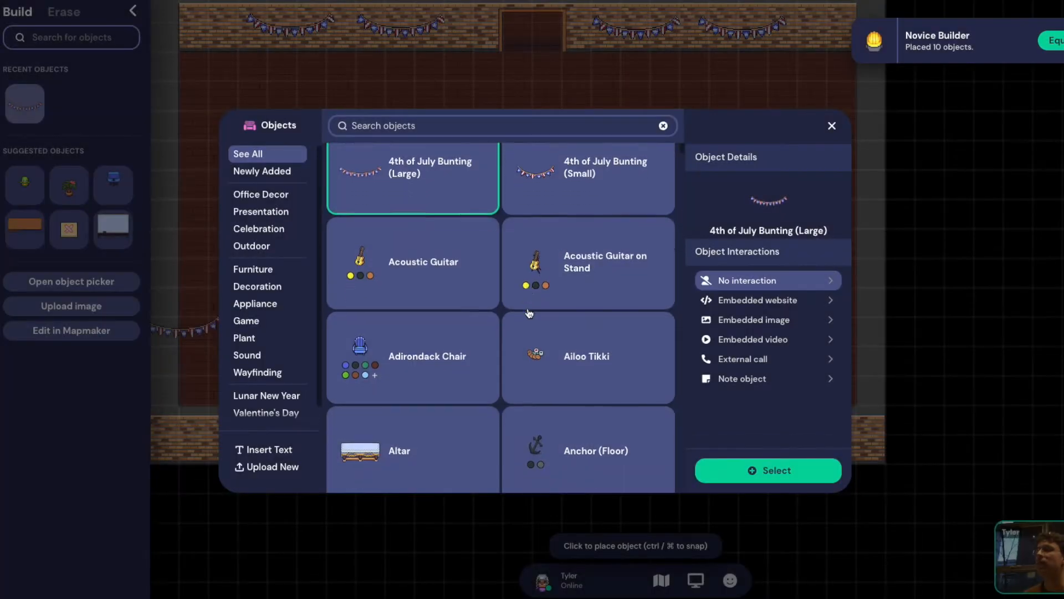
{"action": "left_click", "coordinate": [831, 126]}
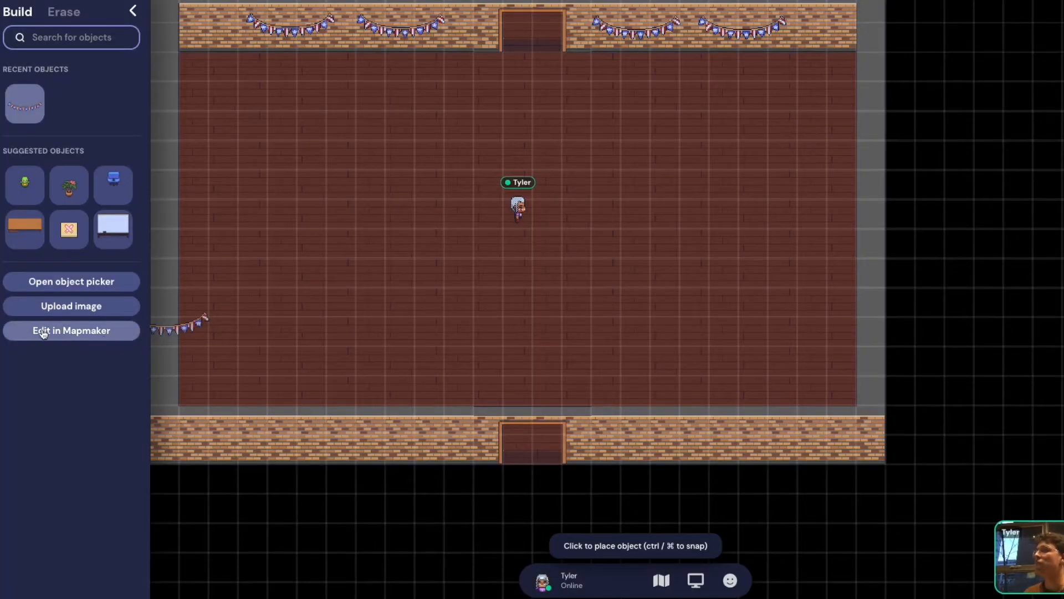
Open Hangout Space 1 in Mapmaker and switch to Walls & Floors editing
{"action": "left_click", "coordinate": [70, 335]}
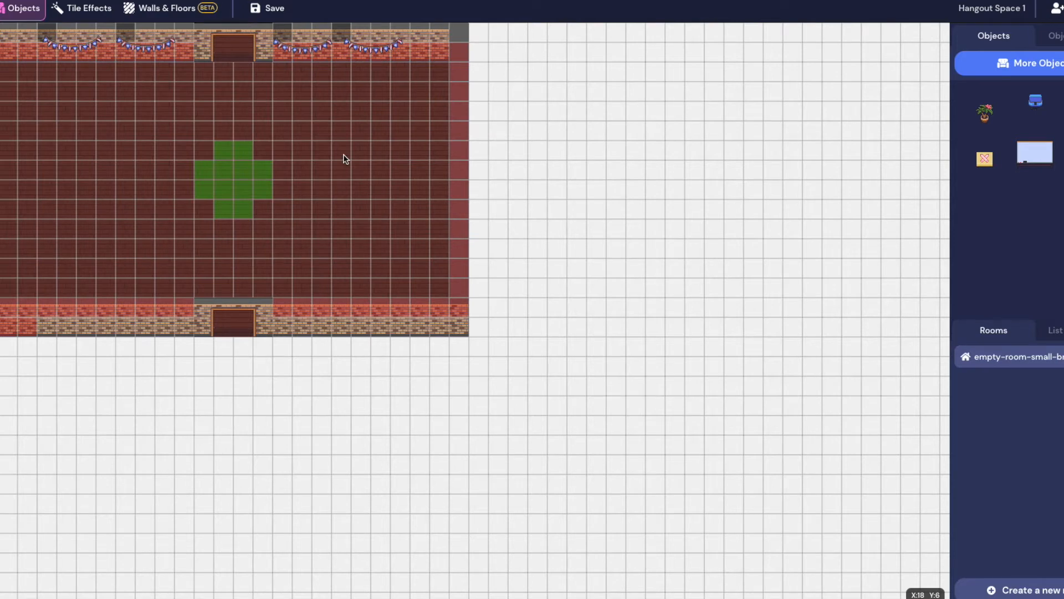
{"action": "left_click", "coordinate": [188, 9]}
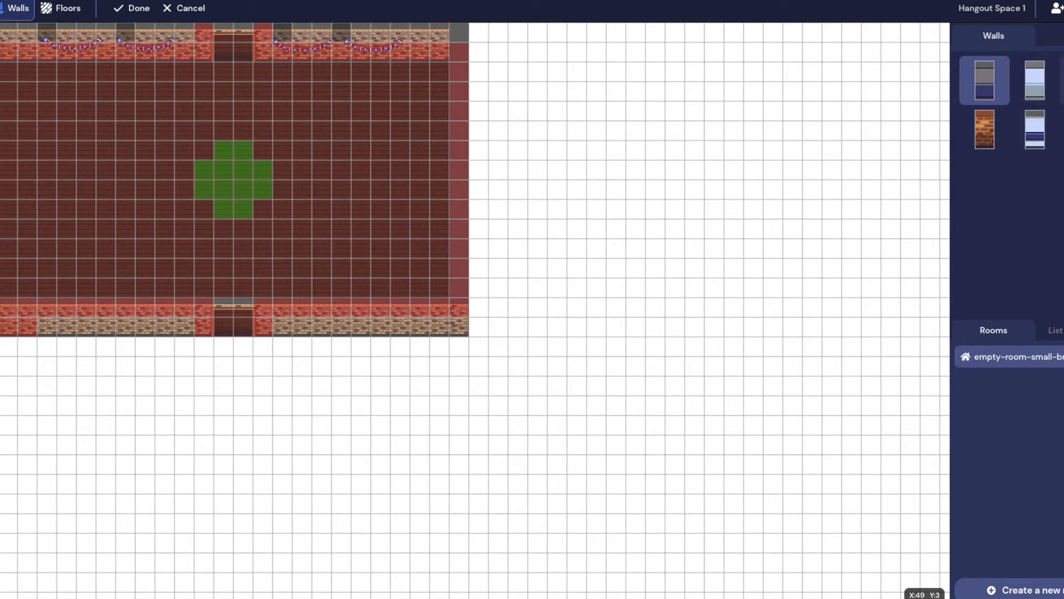
Pick a wall tile and erase the brick walls across the whole room
{"action": "left_click", "coordinate": [1062, 80]}
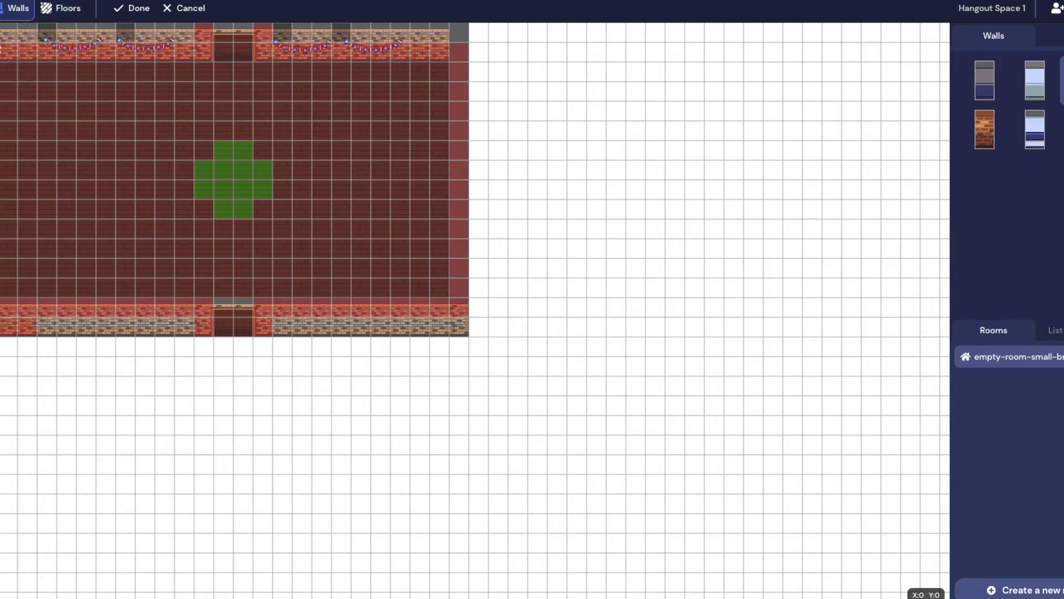
{"action": "mouse_move", "coordinate": [3, 39]}
{"action": "left_mouse_down"}
{"action": "mouse_move", "coordinate": [421, 290]}
{"action": "mouse_move", "coordinate": [468, 335]}
{"action": "left_mouse_up"}
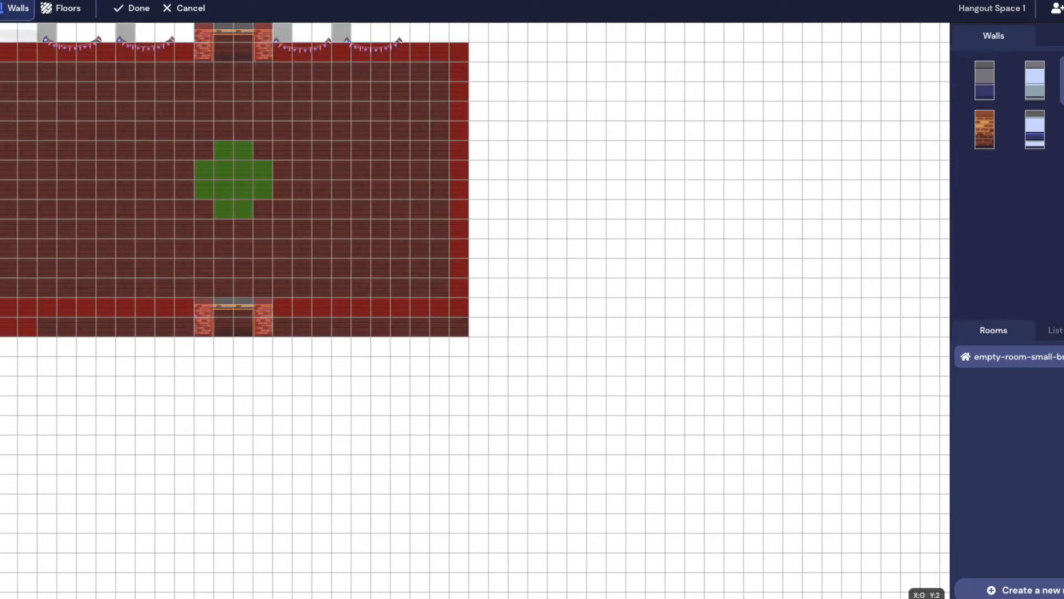
{"action": "scroll", "coordinate": [101, 152], "scroll_direction": "left", "scroll_amount": 1}
{"action": "scroll", "coordinate": [101, 151], "scroll_direction": "up", "scroll_amount": 1}
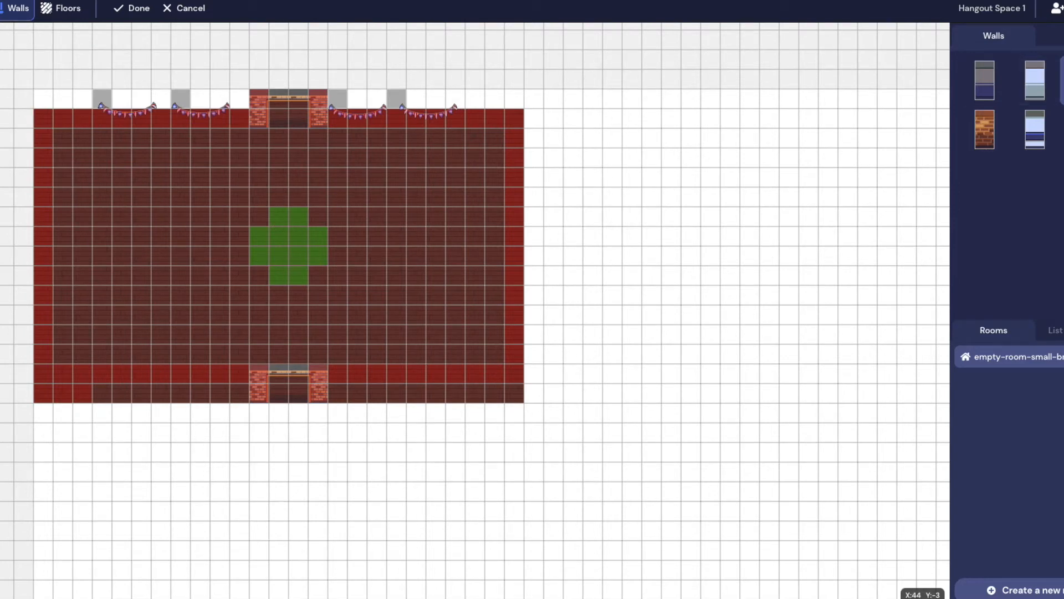
Erase all the room's floor tiles and apply the wall and floor changes
{"action": "left_click", "coordinate": [61, 8]}
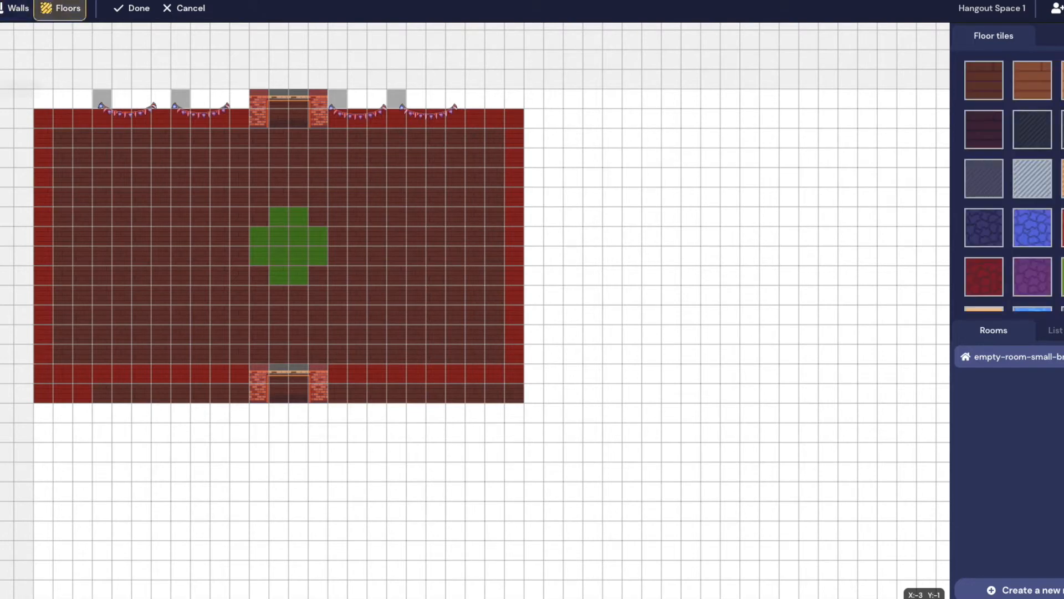
{"action": "left_click_drag", "start_coordinate": [52, 133], "coordinate": [514, 392]}
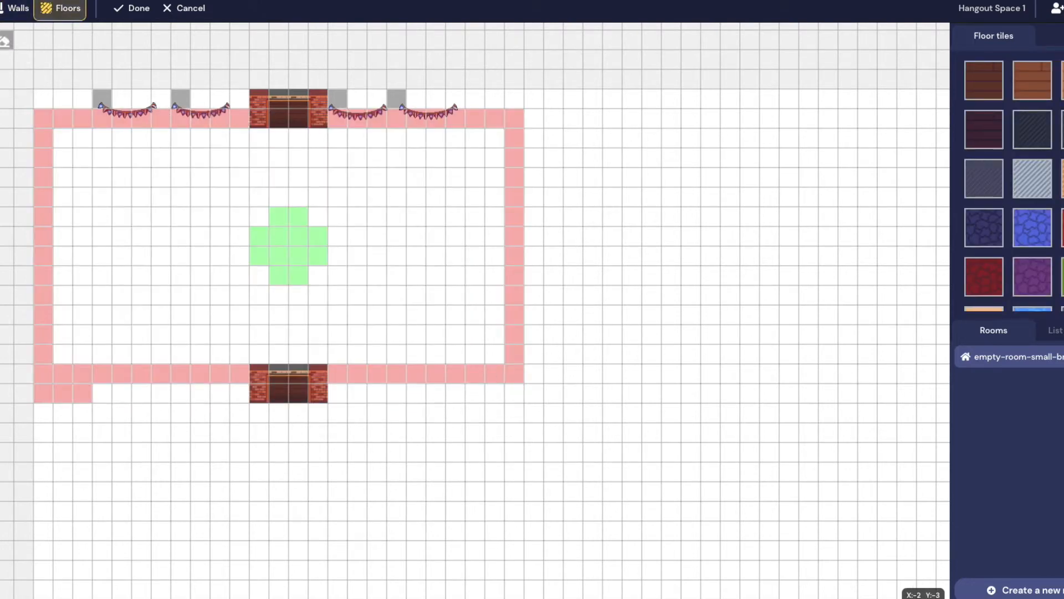
{"action": "left_click", "coordinate": [118, 11]}
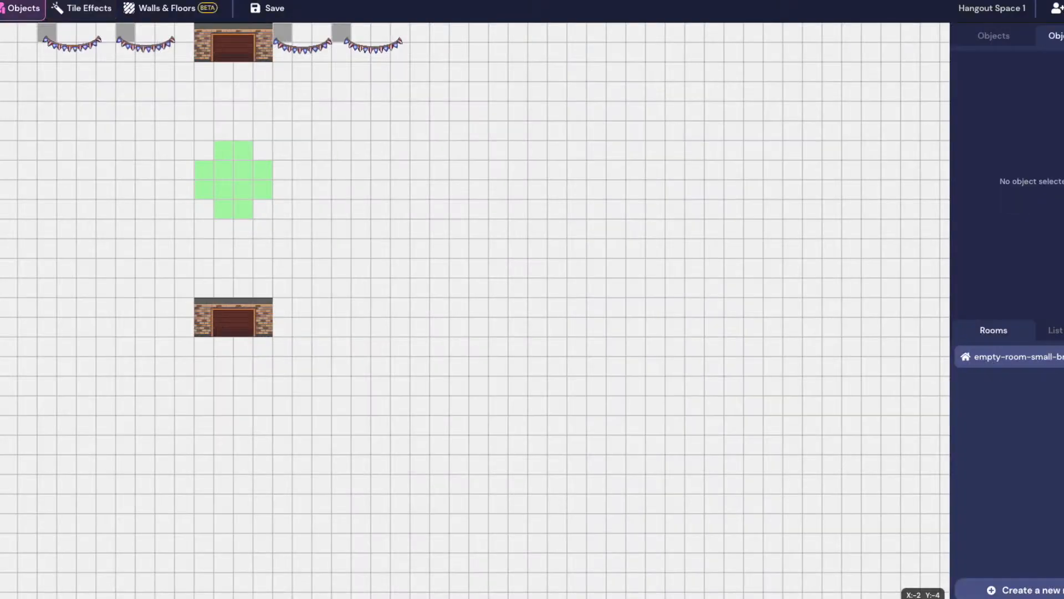
Erase the four buntings along the top row plus the top and lower brick doors
{"action": "left_click", "coordinate": [92, 53]}
{"action": "left_click", "coordinate": [127, 33]}
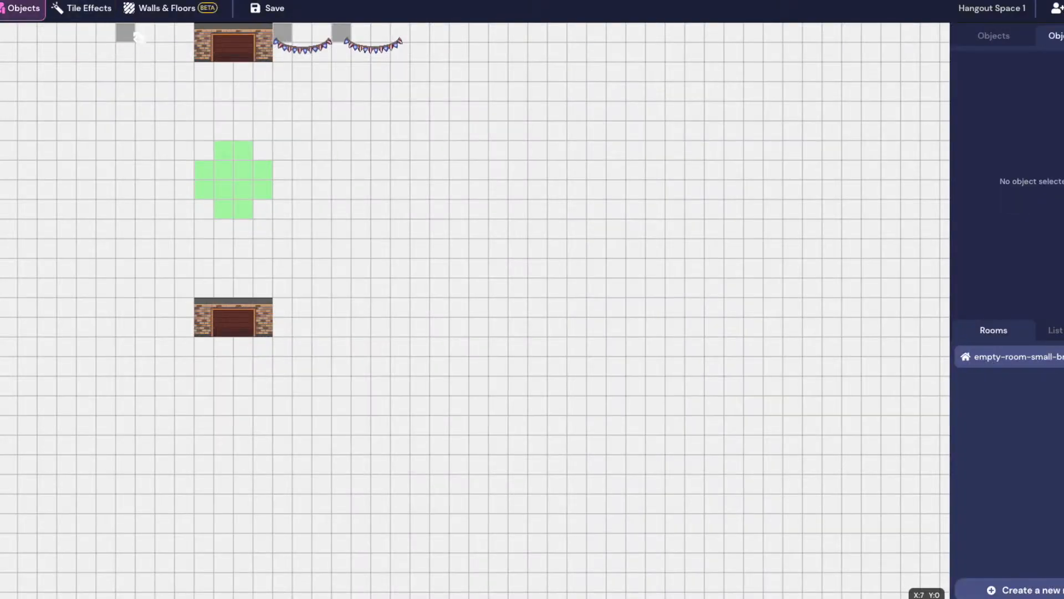
{"action": "left_click", "coordinate": [208, 42]}
{"action": "left_click", "coordinate": [286, 38]}
{"action": "left_click", "coordinate": [341, 33]}
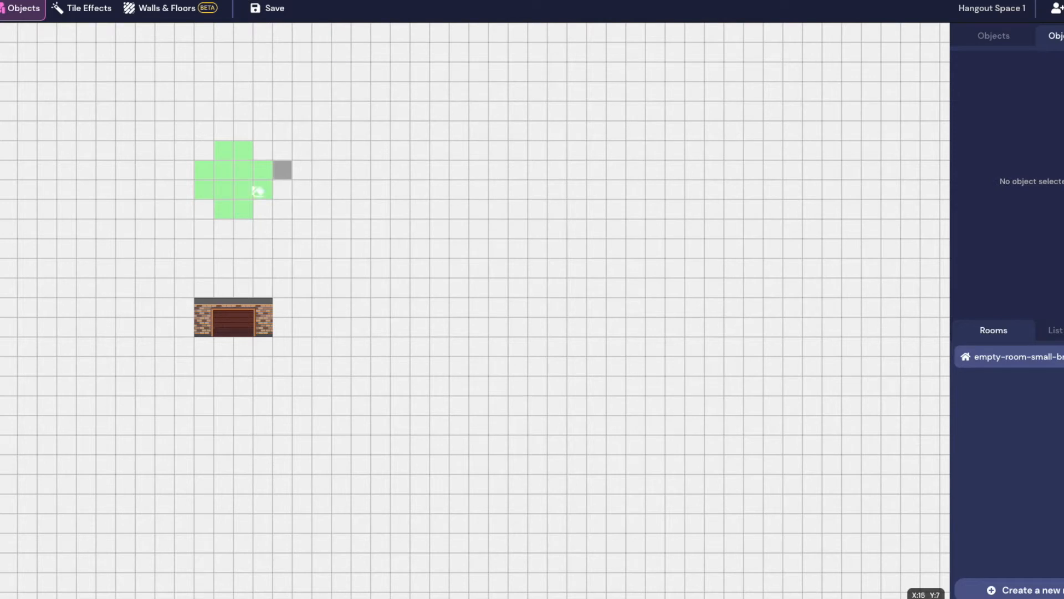
{"action": "left_click", "coordinate": [206, 310]}
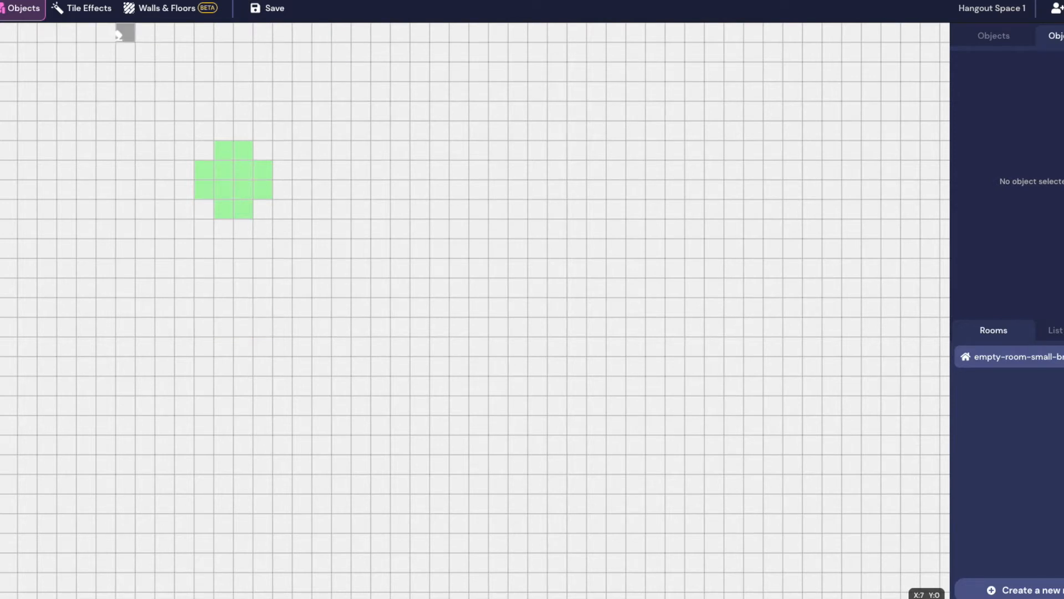
Review the Spawn option under Tile Effects, then go back to Walls & Floors
{"action": "left_click", "coordinate": [82, 8]}
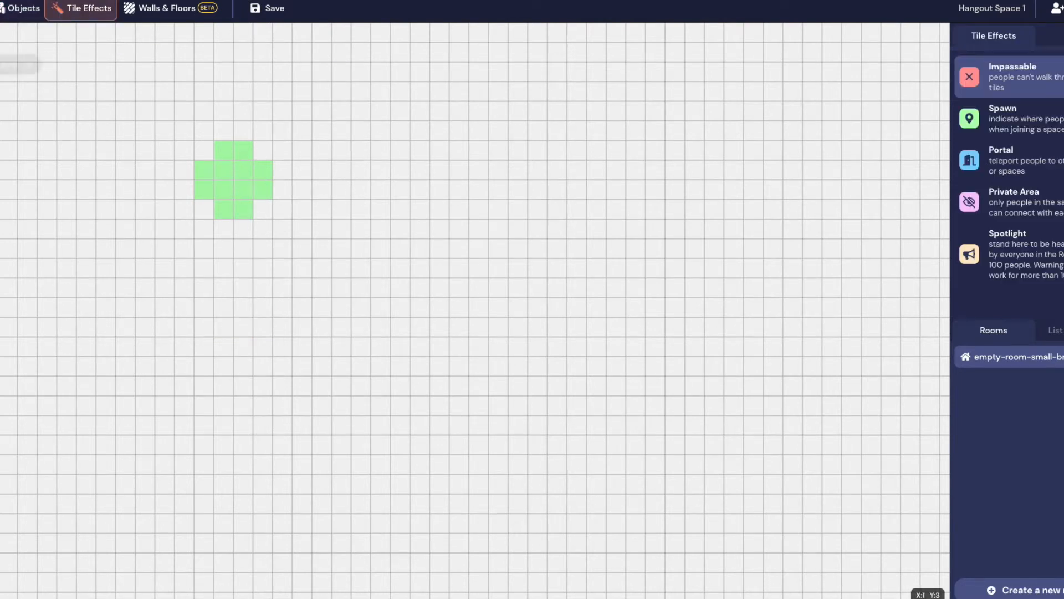
{"action": "left_click", "coordinate": [1022, 111]}
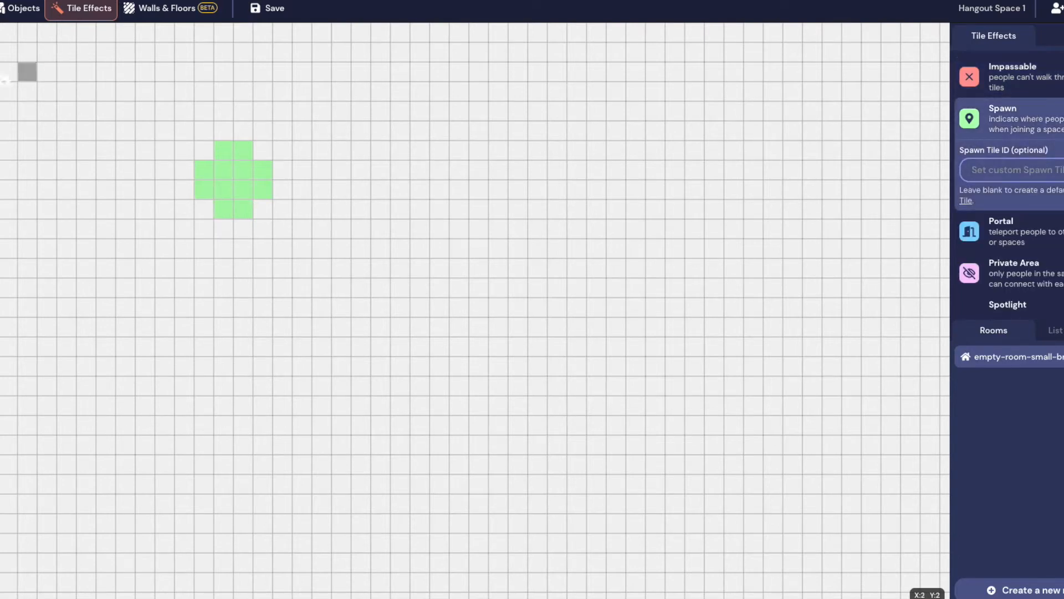
{"action": "left_click", "coordinate": [153, 5]}
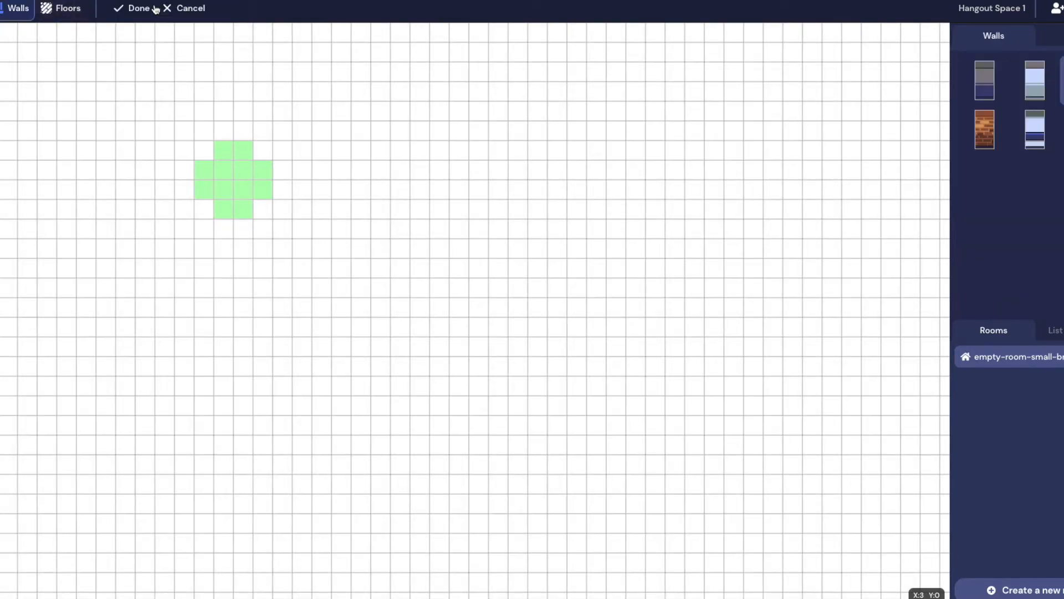
Browse the floor tiles and pick the light grey striped floor
{"action": "left_click", "coordinate": [64, 10]}
{"action": "scroll", "coordinate": [1009, 183], "scroll_direction": "down", "scroll_amount": 3}
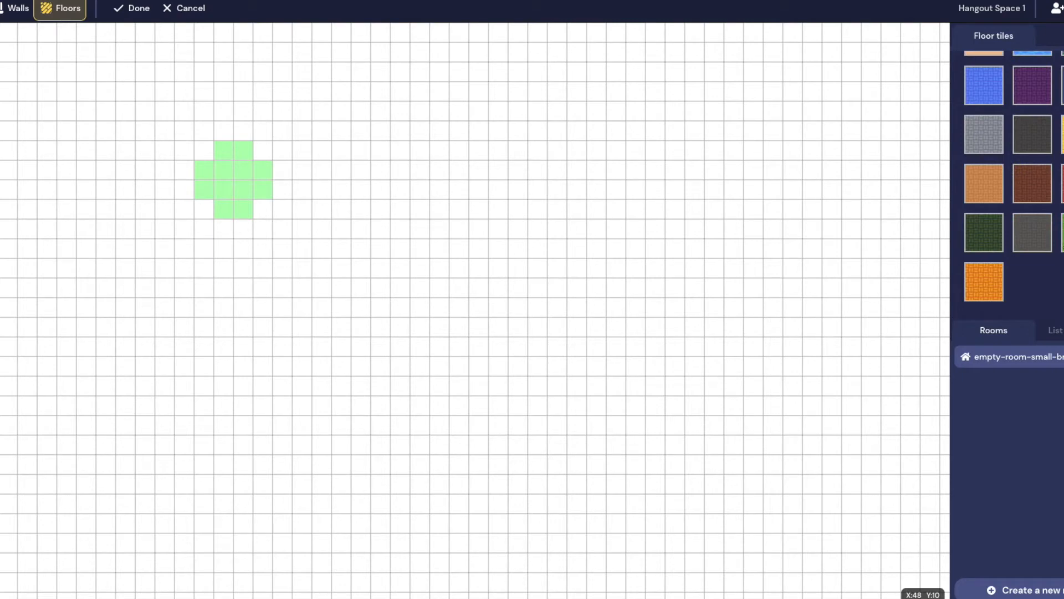
{"action": "scroll", "coordinate": [1009, 183], "scroll_direction": "up", "scroll_amount": 5}
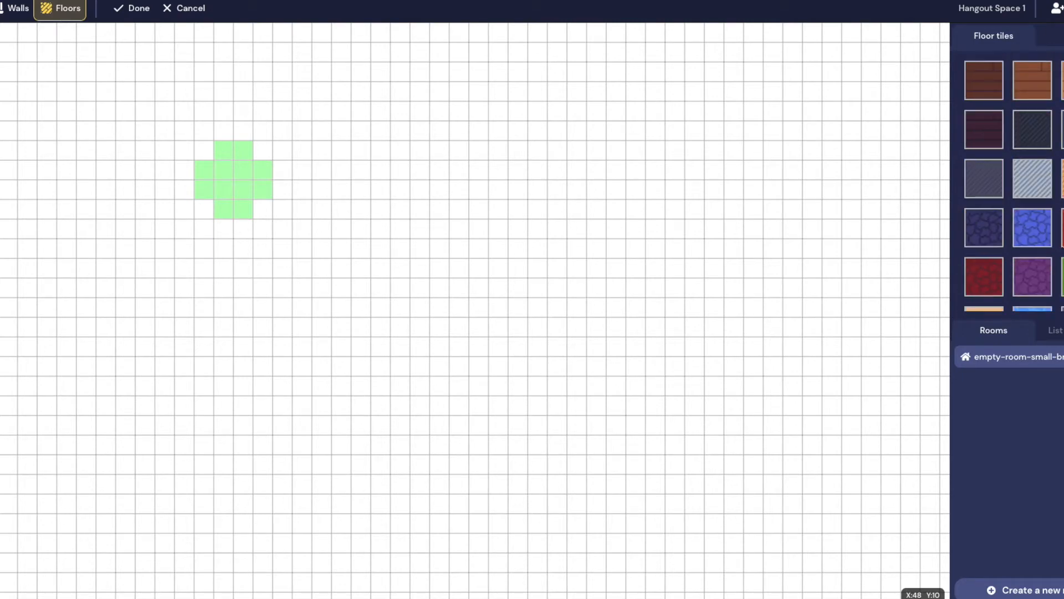
{"action": "scroll", "coordinate": [1009, 183], "scroll_direction": "down", "scroll_amount": 5}
{"action": "scroll", "coordinate": [1009, 182], "scroll_direction": "up", "scroll_amount": 5}
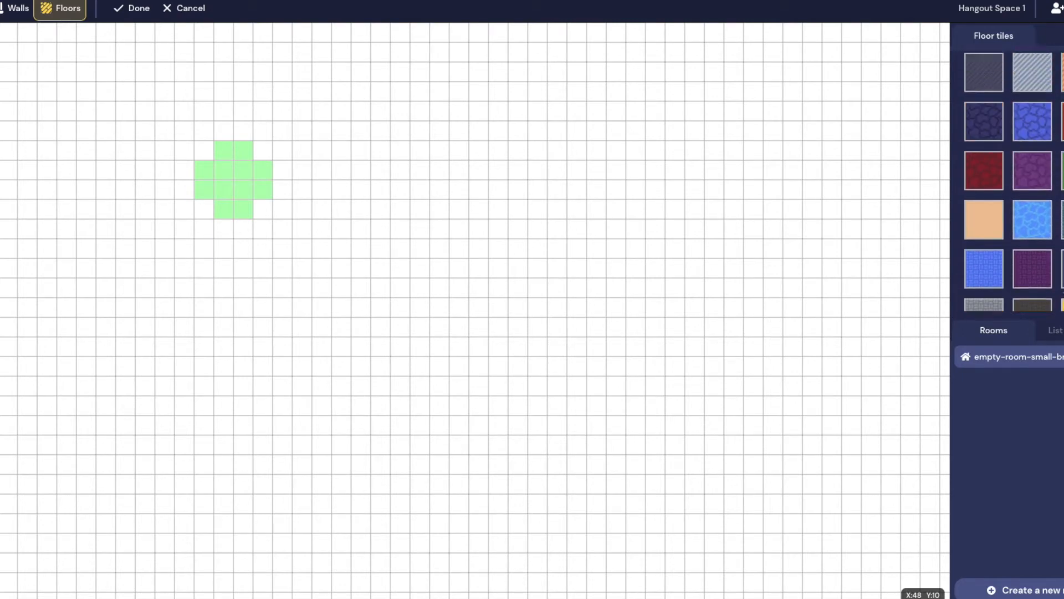
{"action": "scroll", "coordinate": [1014, 178], "scroll_direction": "down", "scroll_amount": 5}
{"action": "scroll", "coordinate": [1016, 179], "scroll_direction": "up", "scroll_amount": 4}
{"action": "scroll", "coordinate": [1015, 179], "scroll_direction": "up", "scroll_amount": 1}
{"action": "scroll", "coordinate": [1031, 172], "scroll_direction": "down", "scroll_amount": 5}
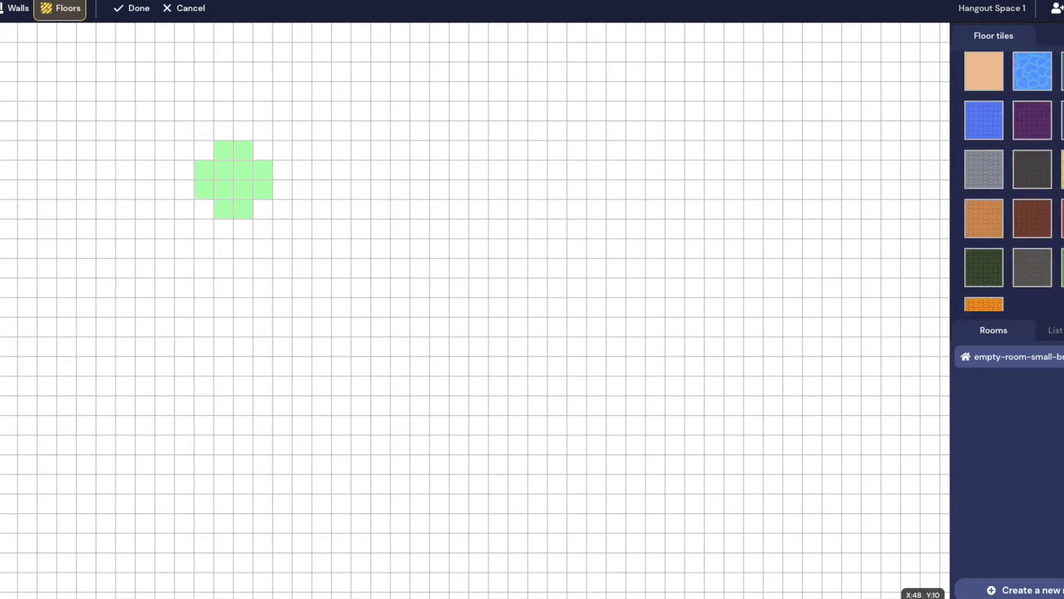
{"action": "scroll", "coordinate": [1054, 161], "scroll_direction": "up", "scroll_amount": 3}
{"action": "scroll", "coordinate": [1054, 161], "scroll_direction": "up", "scroll_amount": 2}
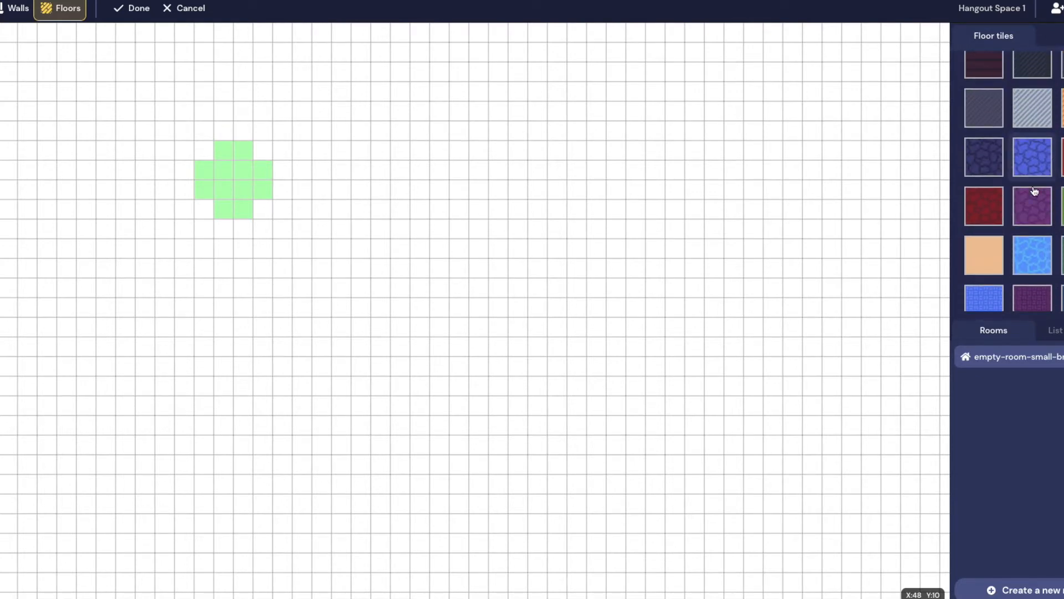
{"action": "scroll", "coordinate": [989, 146], "scroll_direction": "up", "scroll_amount": 2}
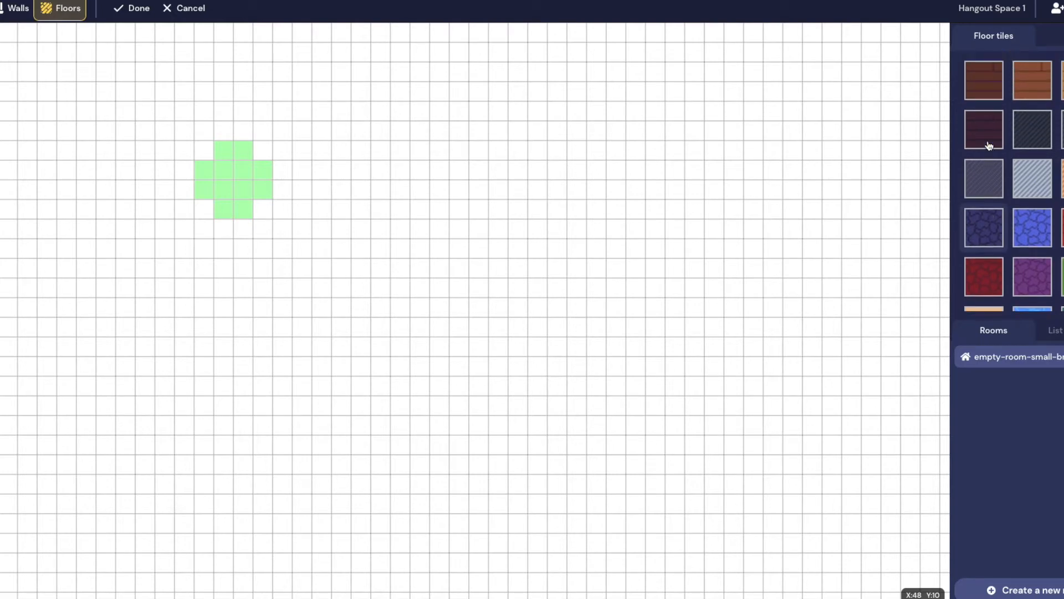
{"action": "left_click", "coordinate": [1048, 191]}
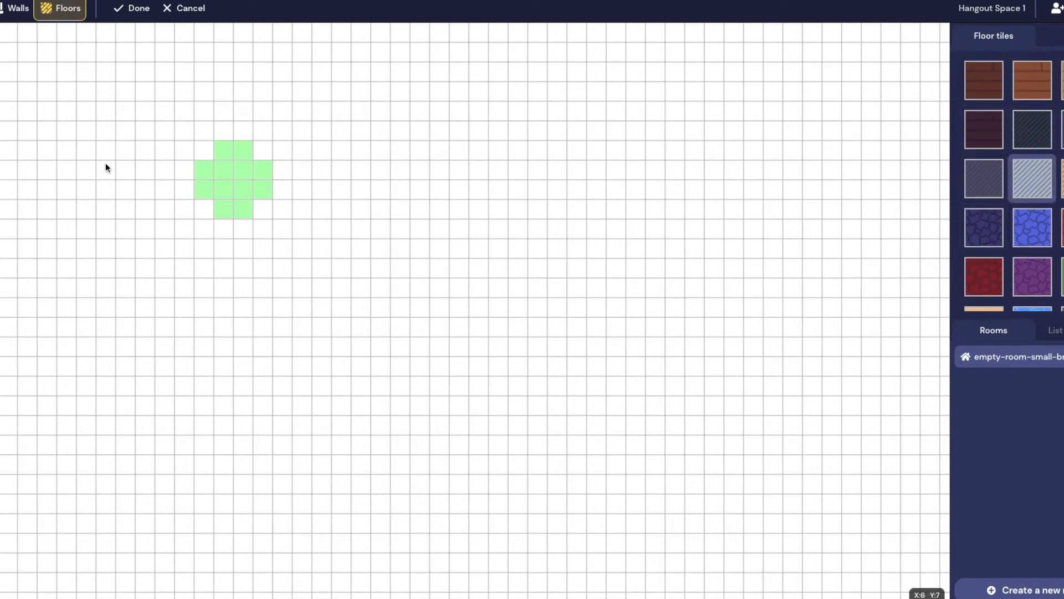
Paint striped floor around the green patch, extending it down-right and into the lower-left area
{"action": "left_click_drag", "start_coordinate": [48, 86], "coordinate": [428, 281]}
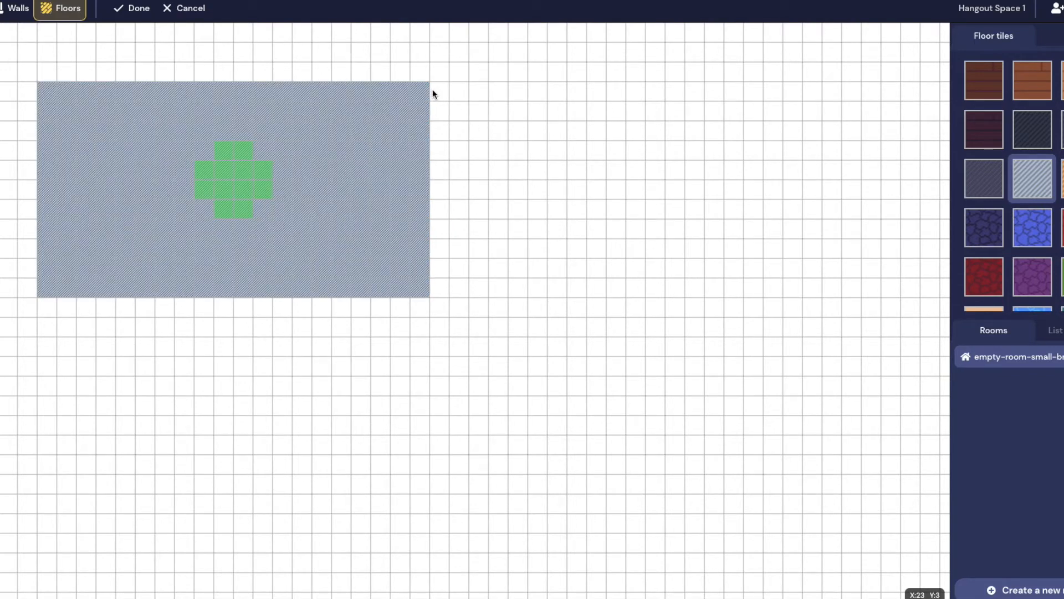
{"action": "left_click_drag", "start_coordinate": [433, 89], "coordinate": [654, 443]}
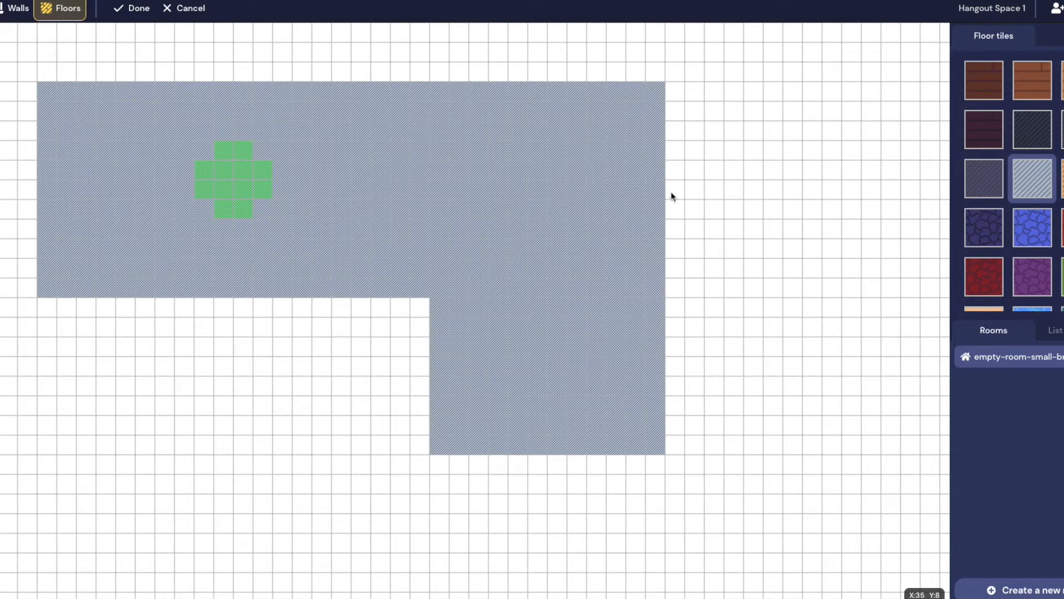
{"action": "left_click_drag", "start_coordinate": [107, 308], "coordinate": [291, 484]}
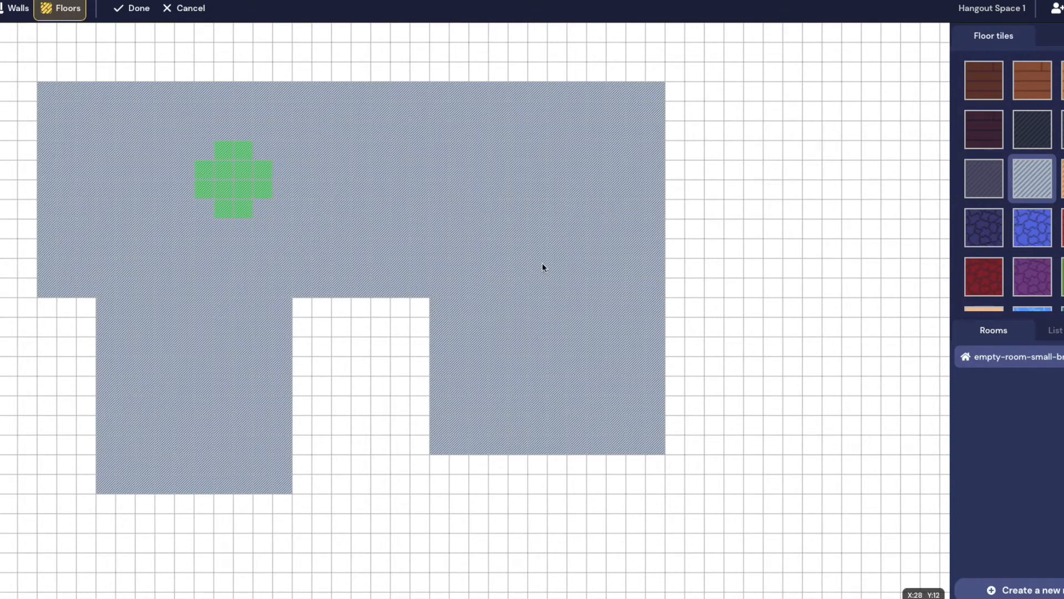
{"action": "left_click", "coordinate": [16, 8]}
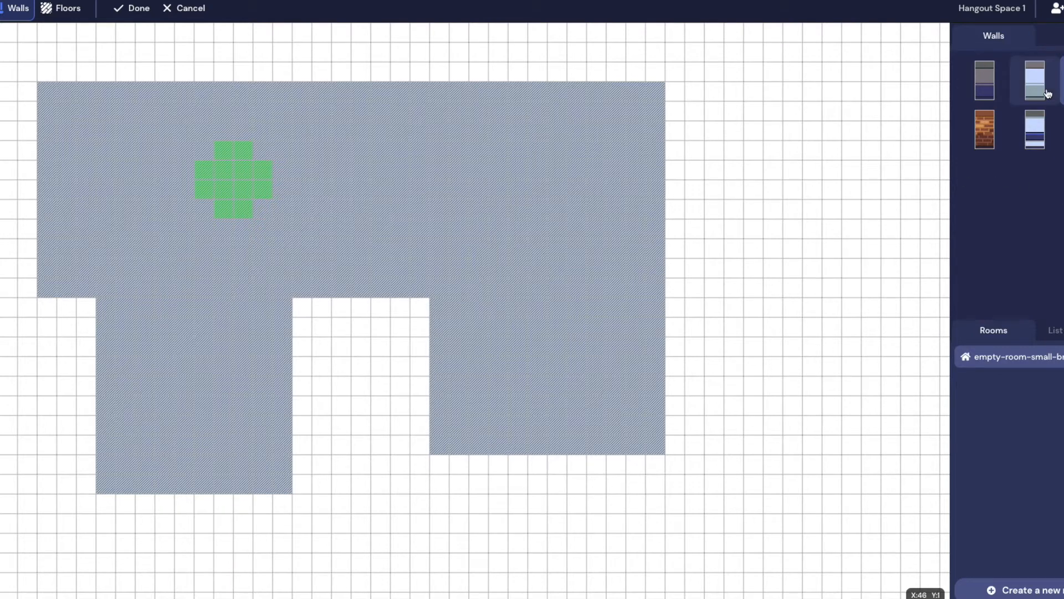
{"action": "scroll", "coordinate": [698, 175], "scroll_direction": "right", "scroll_amount": 4}
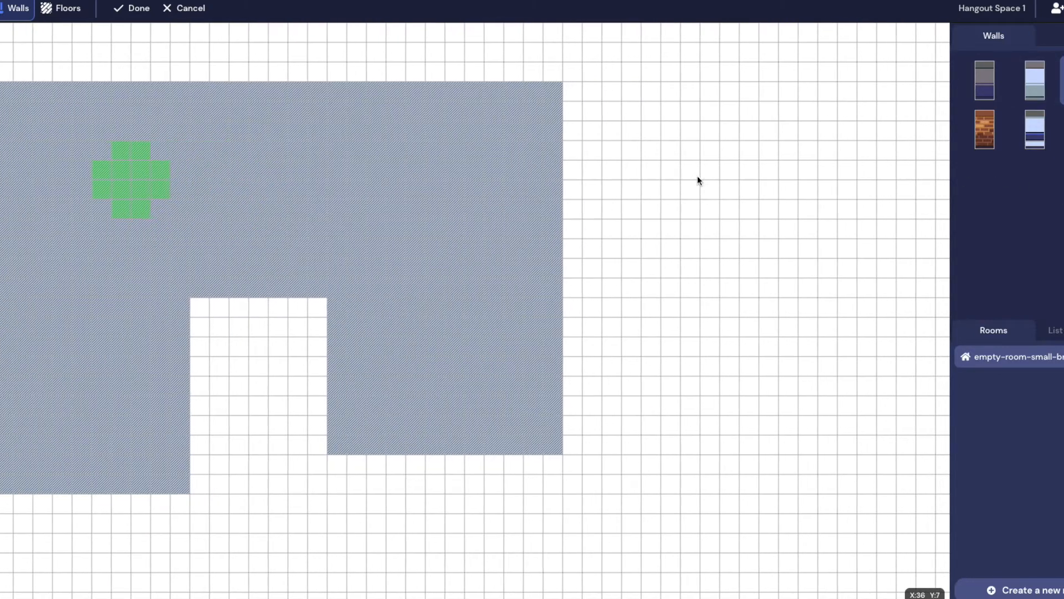
{"action": "left_click_drag", "start_coordinate": [465, 123], "coordinate": [733, 334]}
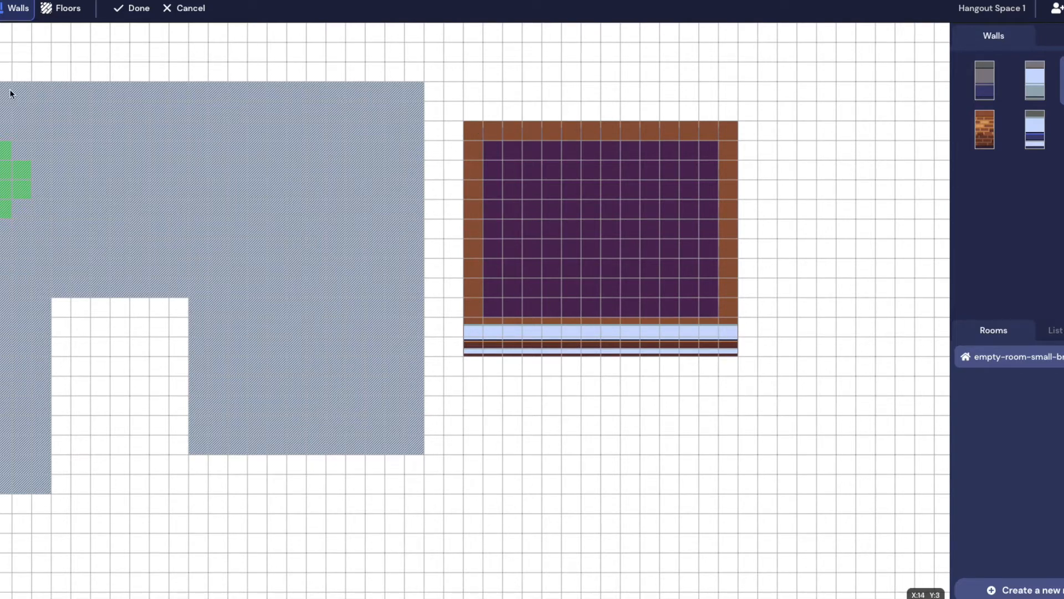
{"action": "mouse_move", "coordinate": [474, 138]}
{"action": "left_mouse_down"}
{"action": "mouse_move", "coordinate": [701, 350]}
{"action": "mouse_move", "coordinate": [727, 350]}
{"action": "left_mouse_up"}
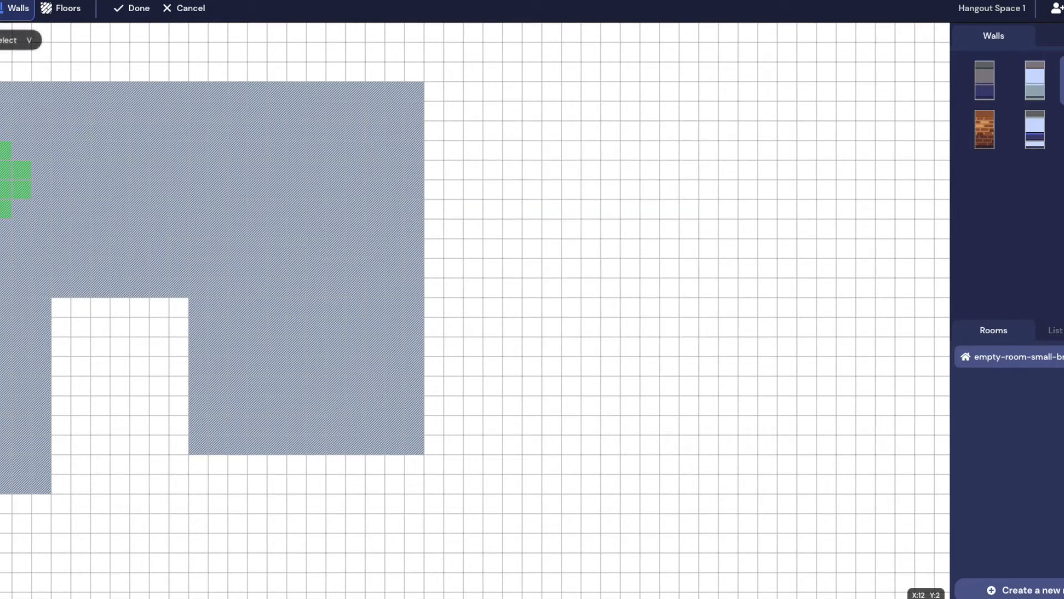
{"action": "mouse_move", "coordinate": [506, 153]}
{"action": "left_mouse_down"}
{"action": "mouse_move", "coordinate": [763, 155]}
{"action": "mouse_move", "coordinate": [774, 385]}
{"action": "mouse_move", "coordinate": [732, 366]}
{"action": "mouse_move", "coordinate": [510, 371]}
{"action": "mouse_move", "coordinate": [509, 158]}
{"action": "left_mouse_up"}
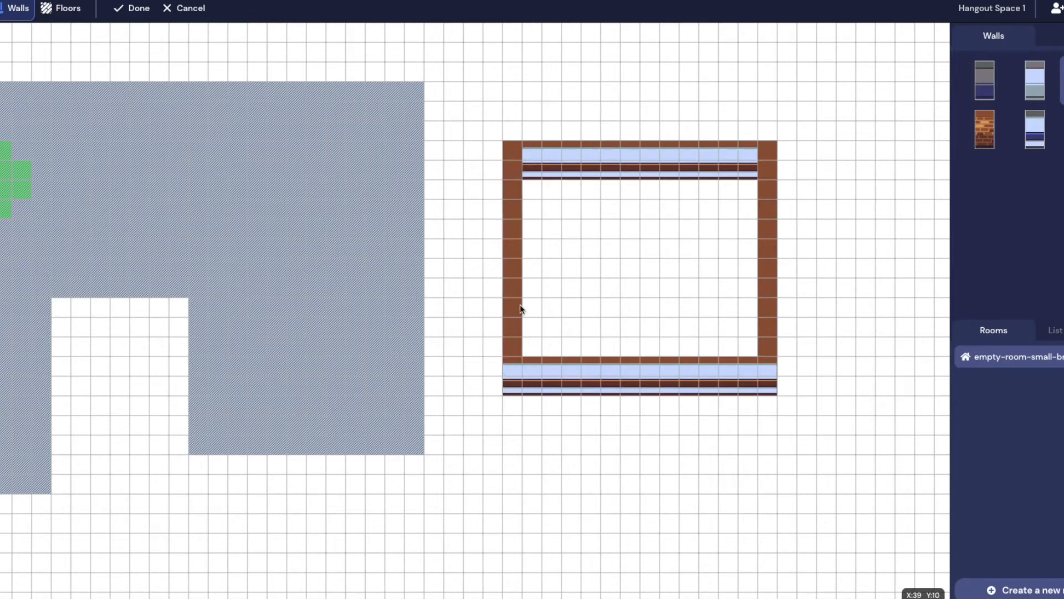
{"action": "mouse_move", "coordinate": [492, 131]}
{"action": "left_mouse_down"}
{"action": "mouse_move", "coordinate": [862, 363]}
{"action": "mouse_move", "coordinate": [848, 407]}
{"action": "left_mouse_up"}
{"action": "scroll", "coordinate": [827, 465], "scroll_direction": "left", "scroll_amount": 10}
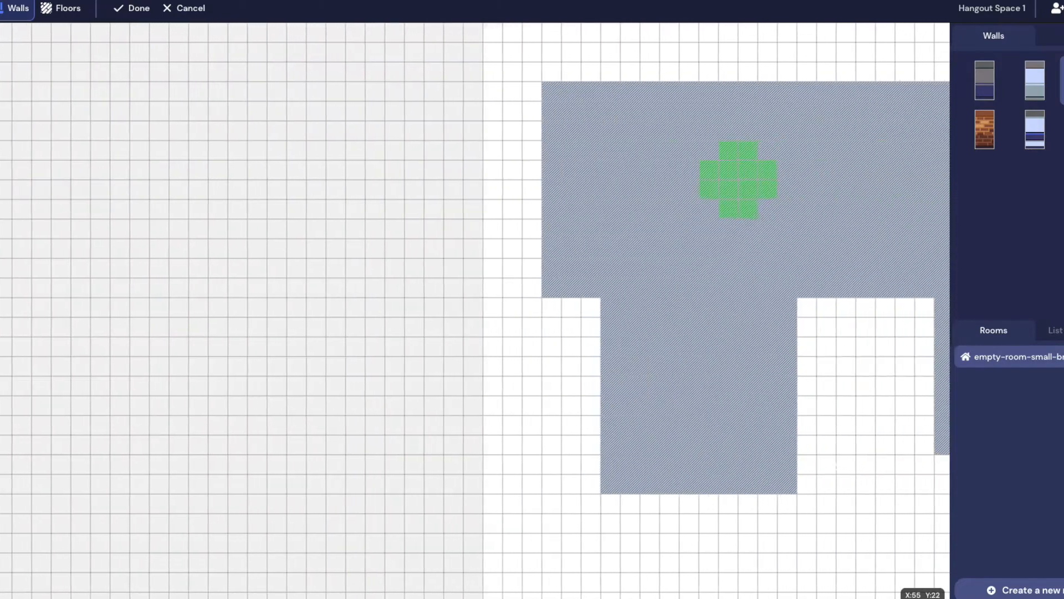
{"action": "scroll", "coordinate": [827, 464], "scroll_direction": "right", "scroll_amount": 6}
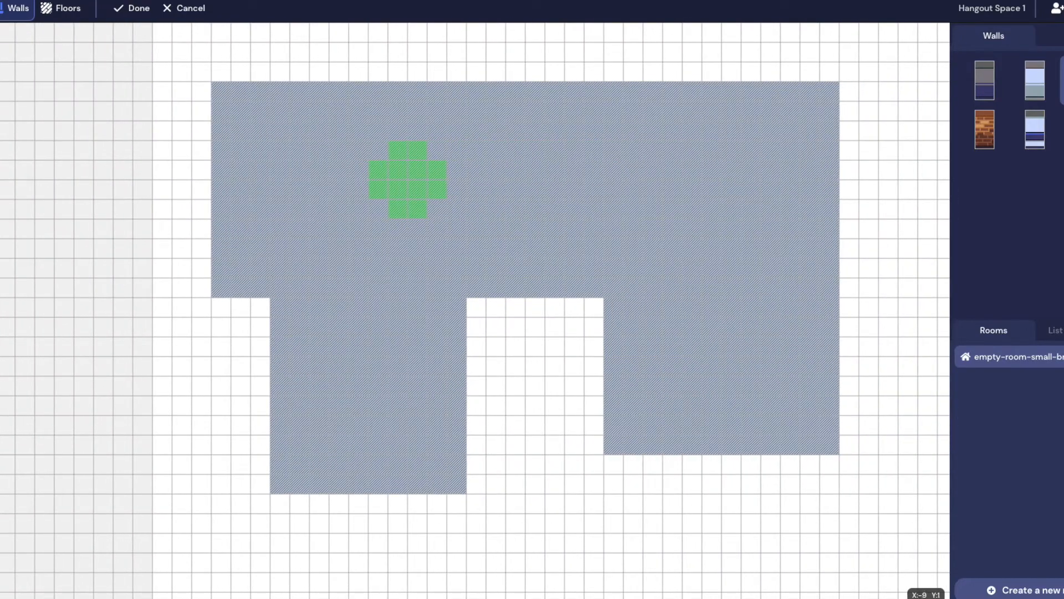
Run brick walls along the floor's top edge, including the short piece at its right end
{"action": "left_click_drag", "start_coordinate": [218, 71], "coordinate": [824, 75]}
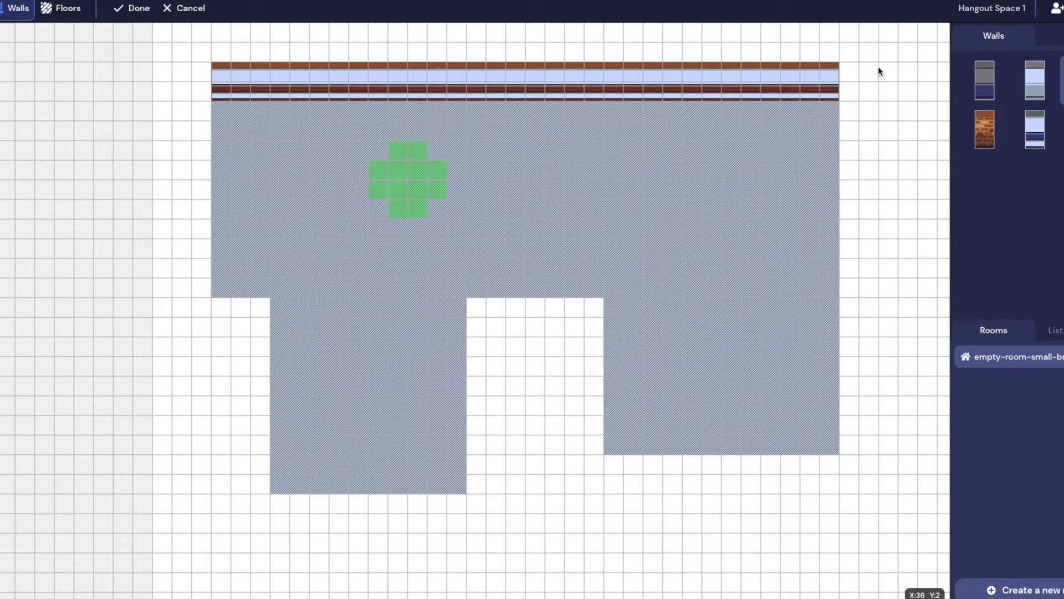
{"action": "scroll", "coordinate": [813, 91], "scroll_direction": "right", "scroll_amount": 3}
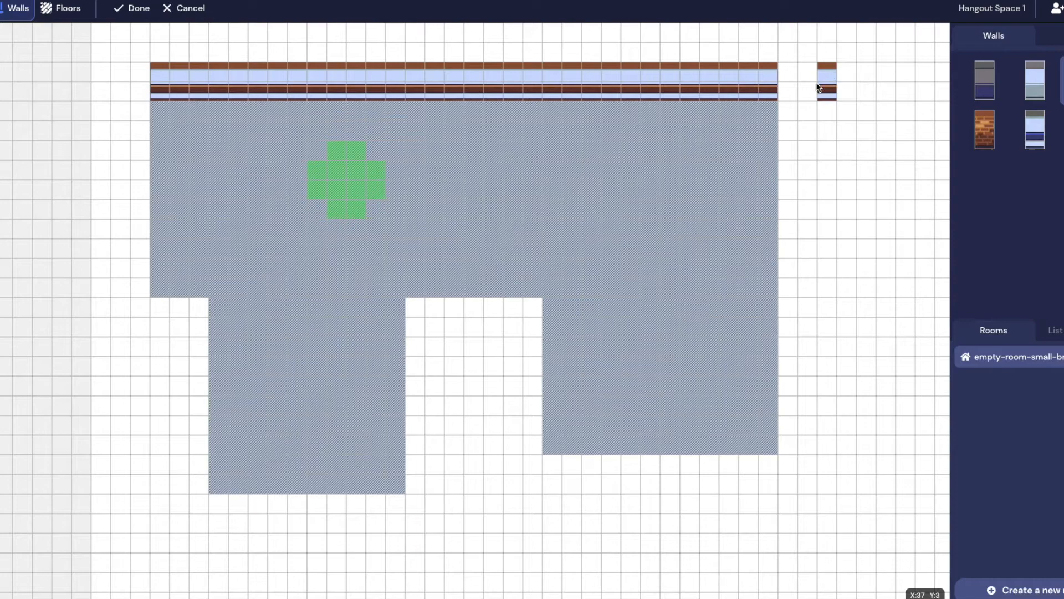
{"action": "left_click_drag", "start_coordinate": [833, 71], "coordinate": [893, 70]}
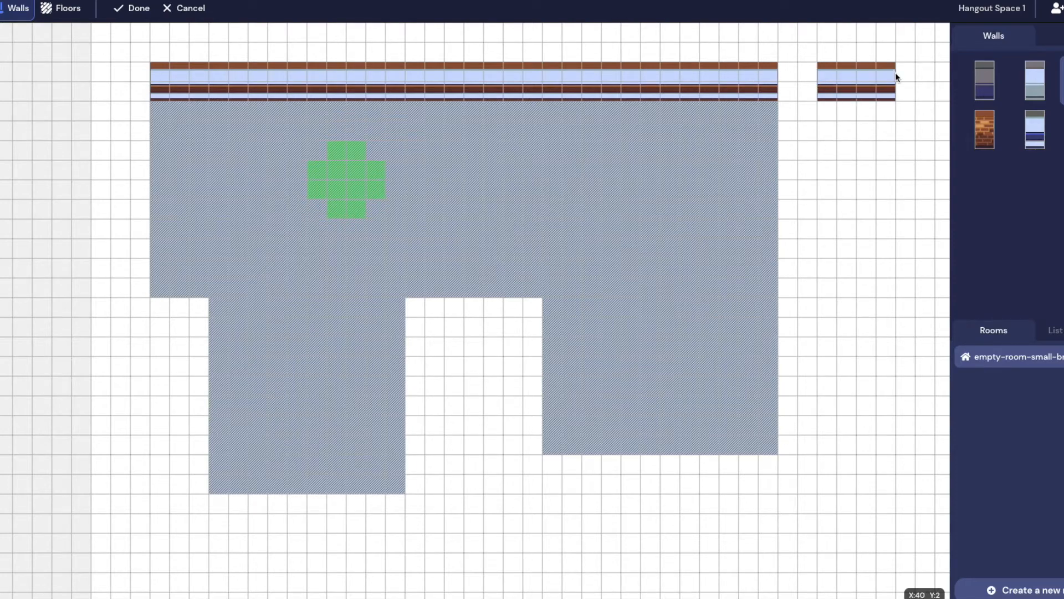
{"action": "scroll", "coordinate": [818, 118], "scroll_direction": "right", "scroll_amount": 5}
{"action": "left_click", "coordinate": [794, 91]}
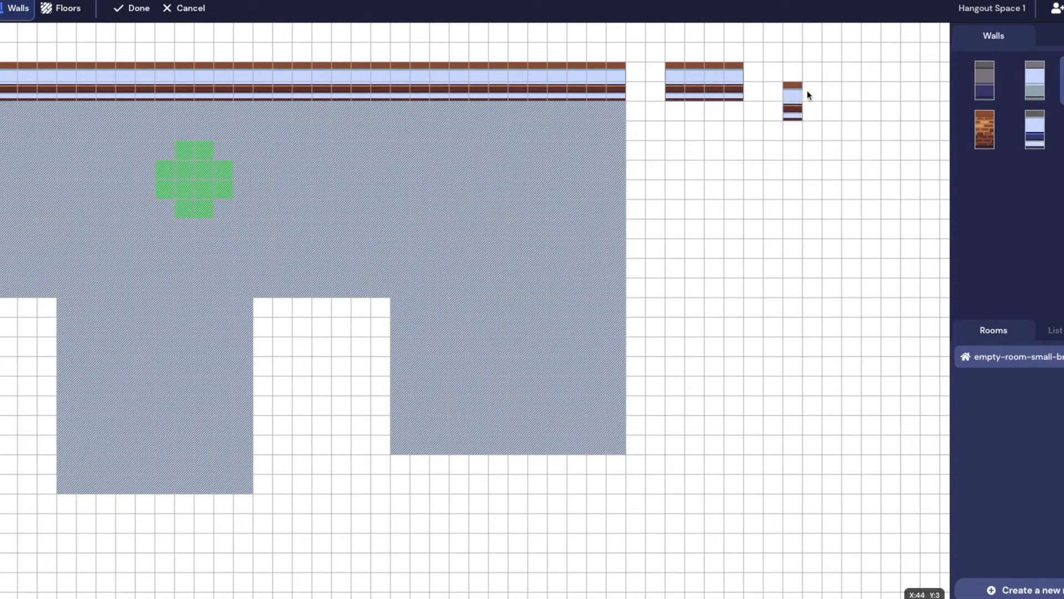
{"action": "left_click", "coordinate": [831, 91]}
{"action": "scroll", "coordinate": [832, 91], "scroll_direction": "left", "scroll_amount": 3}
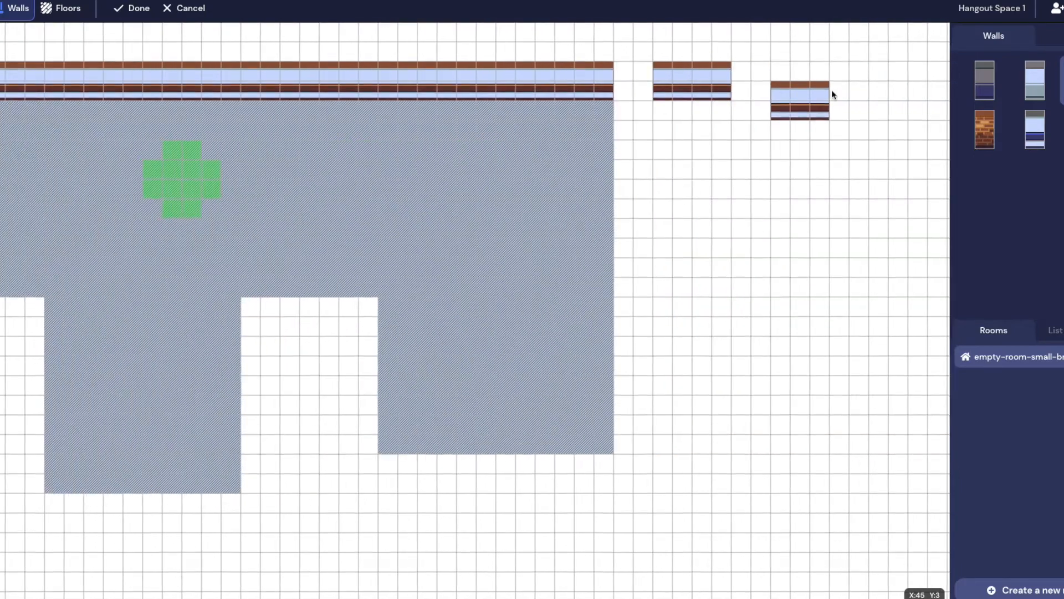
Wall the right edge, the notch and the left section's bottom, redoing one misplaced wall
{"action": "left_click_drag", "start_coordinate": [687, 72], "coordinate": [686, 443]}
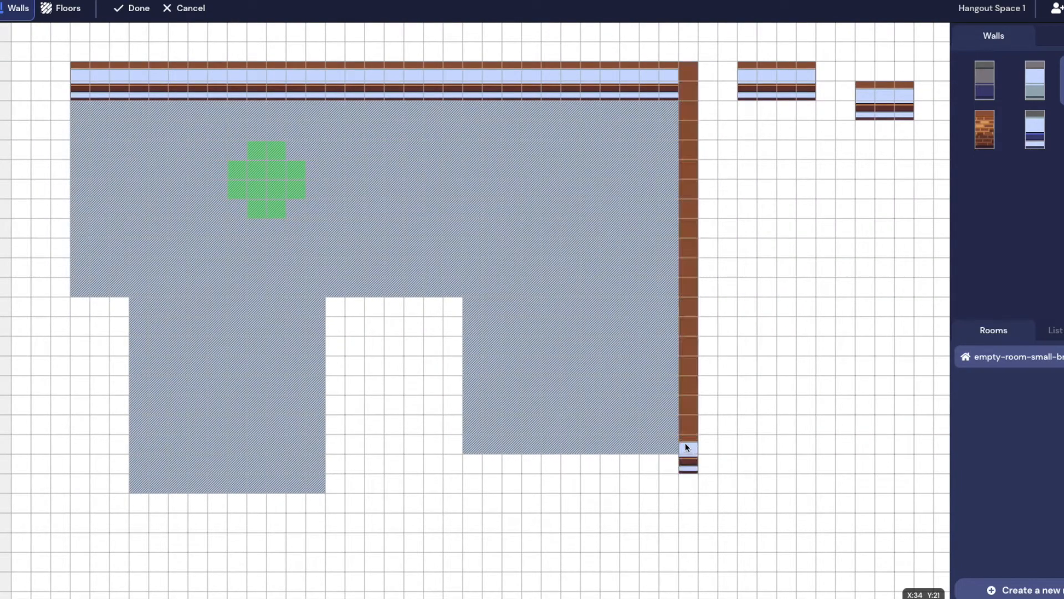
{"action": "left_click_drag", "start_coordinate": [619, 444], "coordinate": [445, 310]}
{"action": "left_click", "coordinate": [456, 438]}
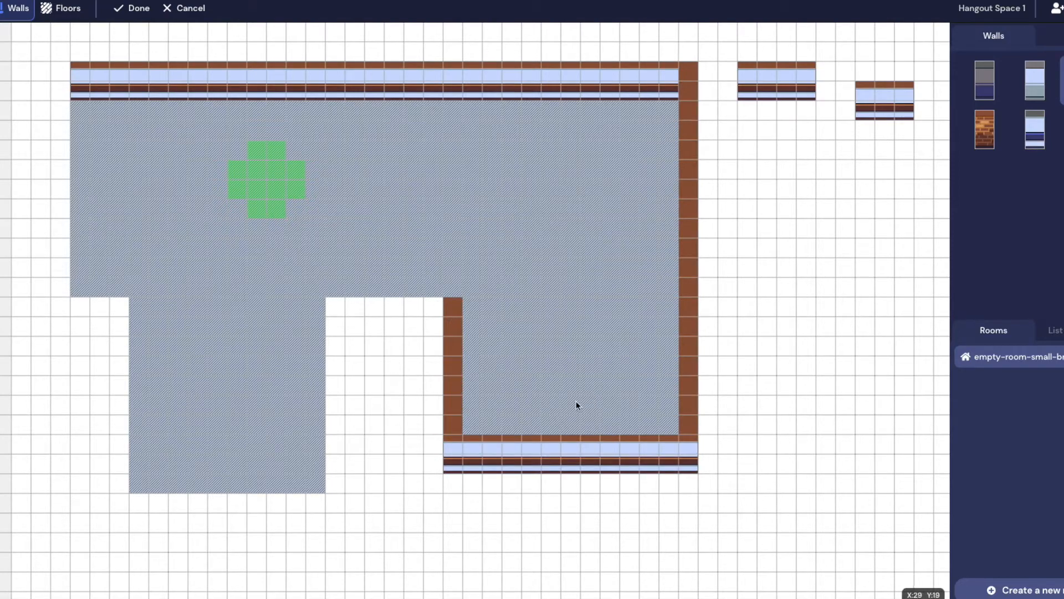
{"action": "left_click_drag", "start_coordinate": [436, 307], "coordinate": [335, 491]}
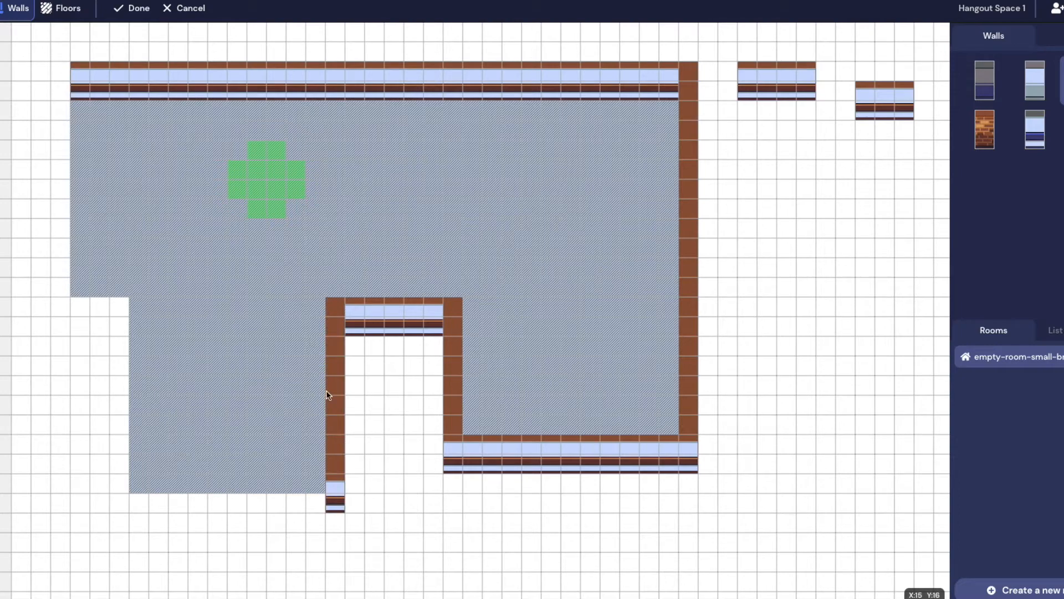
{"action": "left_click_drag", "start_coordinate": [267, 509], "coordinate": [145, 511]}
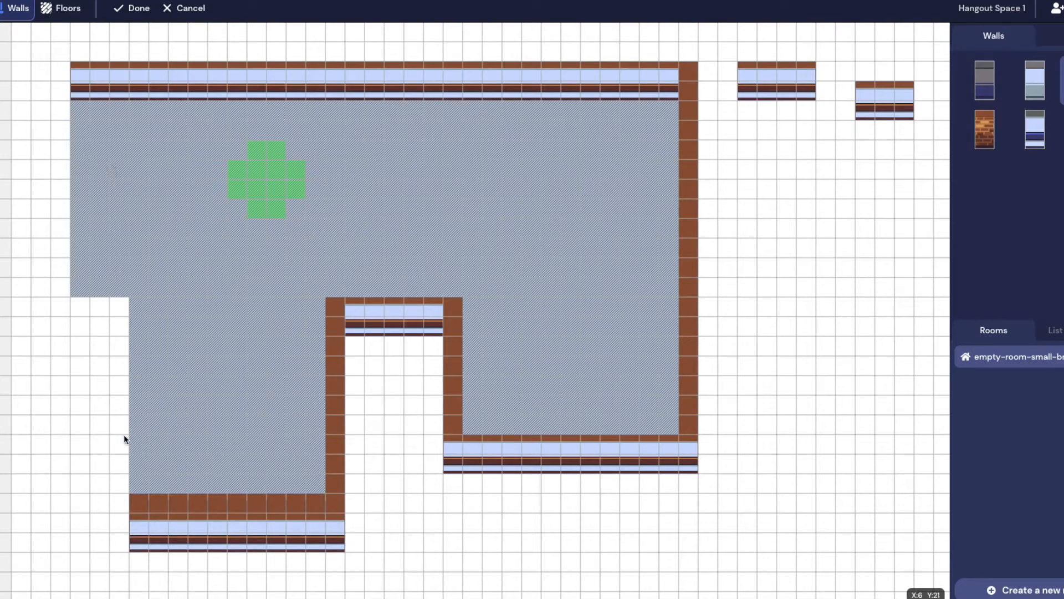
{"action": "key", "text": "ctrl+z"}
{"action": "left_click_drag", "start_coordinate": [336, 504], "coordinate": [60, 72]}
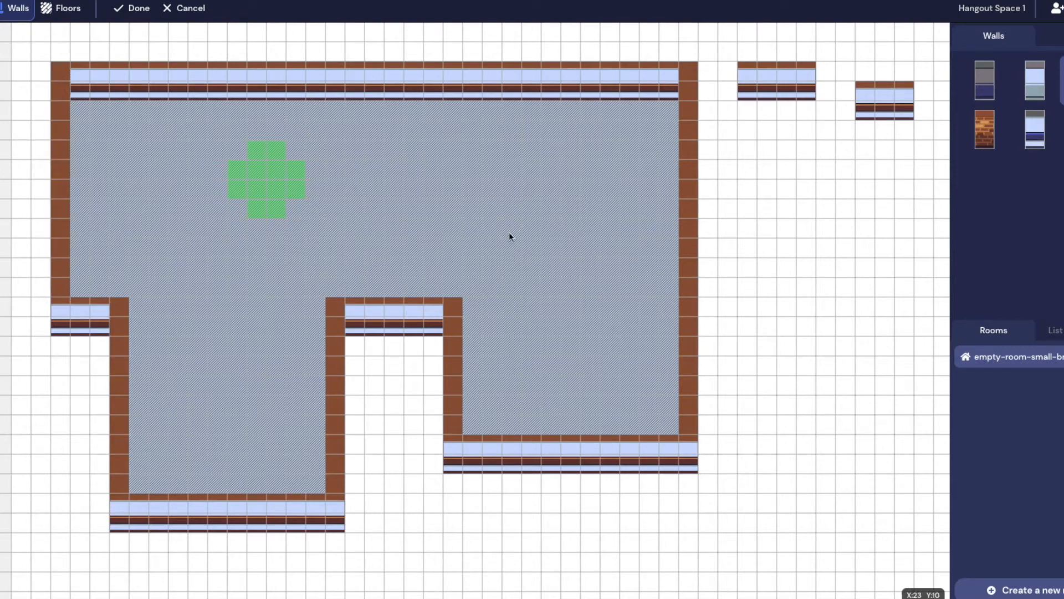
{"action": "left_click", "coordinate": [123, 16]}
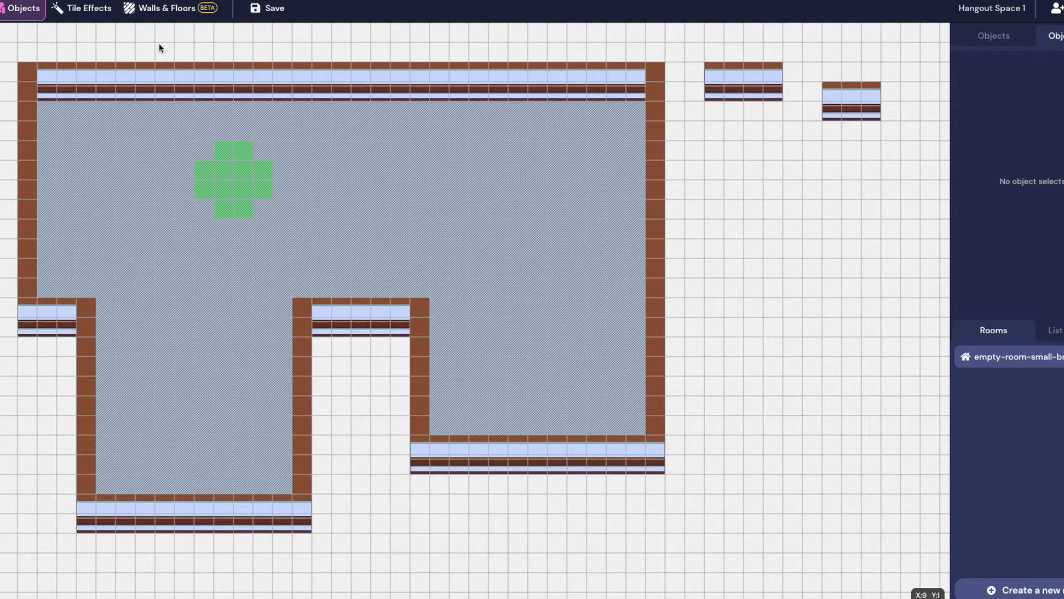
Add a middle dividing wall and a lower-left partition, leaving doorway gaps between rooms
{"action": "left_click", "coordinate": [146, 12]}
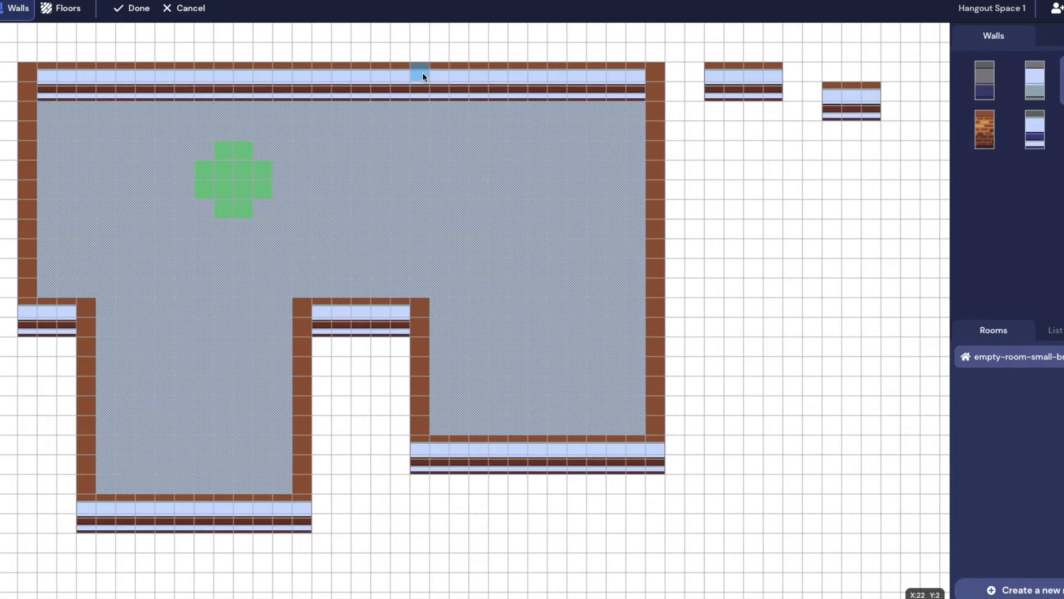
{"action": "left_click_drag", "start_coordinate": [424, 160], "coordinate": [424, 159]}
{"action": "left_click_drag", "start_coordinate": [420, 303], "coordinate": [421, 249]}
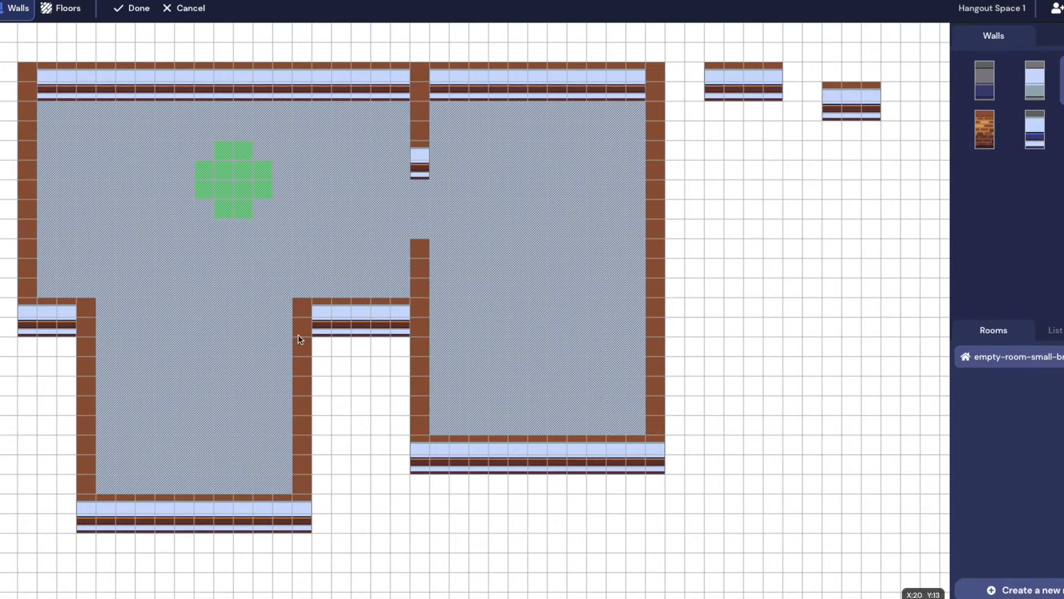
{"action": "left_click_drag", "start_coordinate": [115, 307], "coordinate": [150, 306]}
{"action": "left_click_drag", "start_coordinate": [224, 306], "coordinate": [286, 306]}
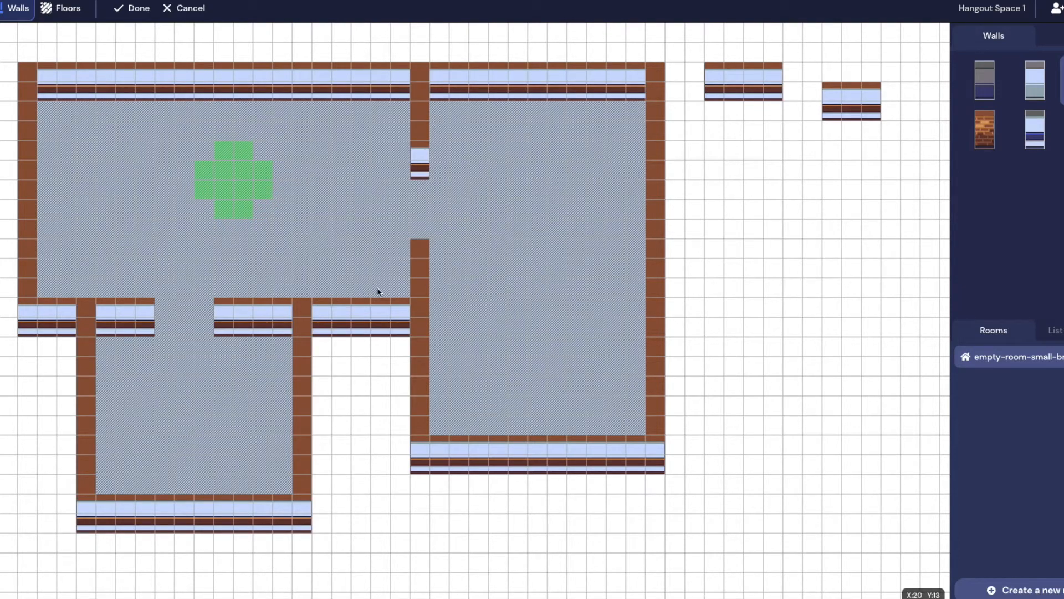
Apply the walls, save the map, and join Hangout Space 1 to test it
{"action": "left_click", "coordinate": [132, 10]}
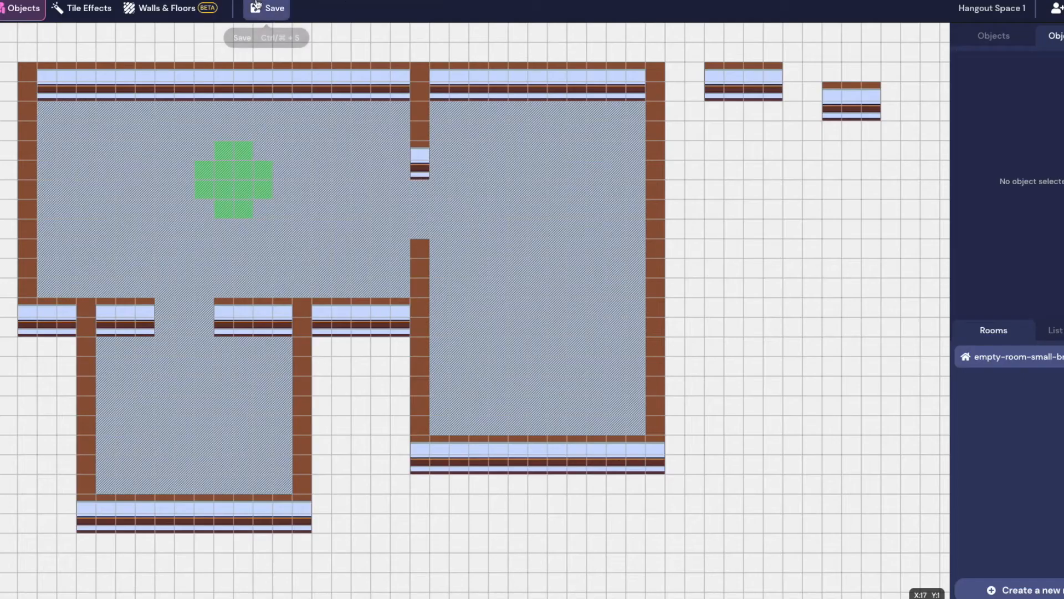
{"action": "left_click", "coordinate": [257, 7]}
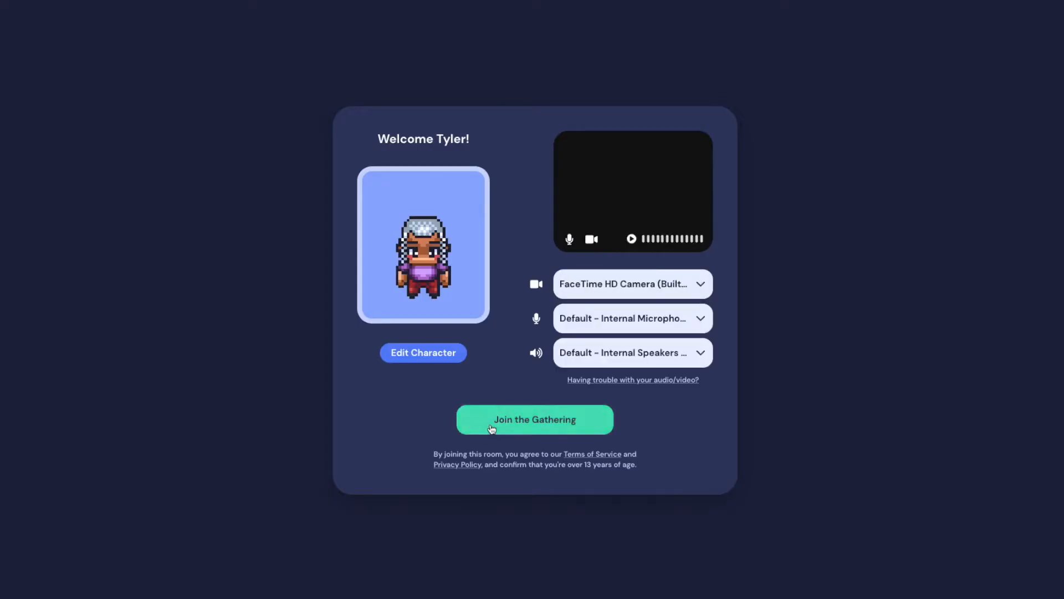
{"action": "left_click", "coordinate": [492, 427]}
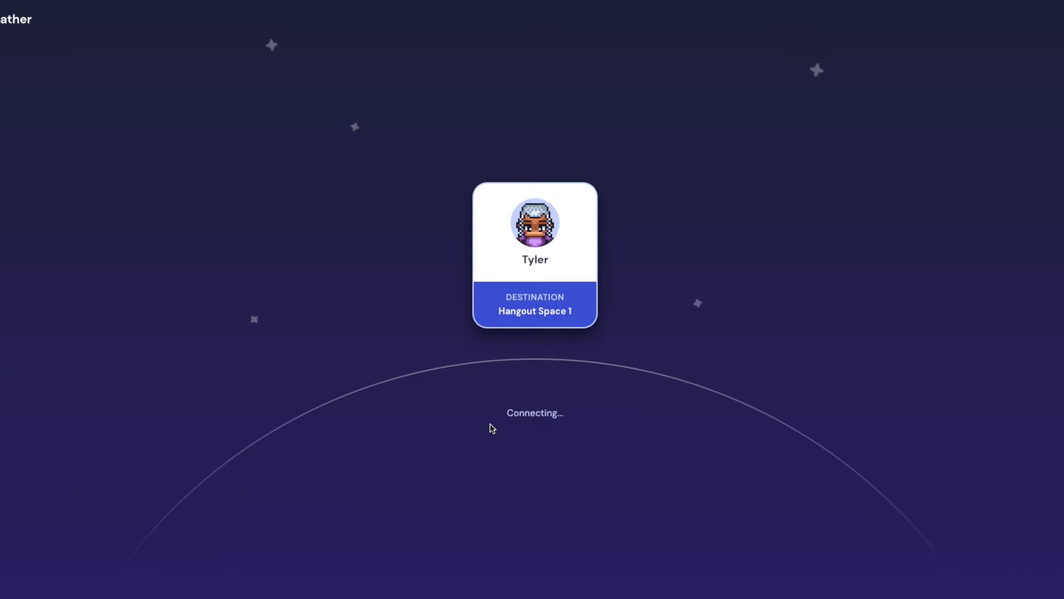
Walk the avatar right past the dividing wall into the room and collapse the member list
{"action": "key", "text": "Right"}
{"action": "key", "text": "Right"}
{"action": "key", "text": "Right"}
{"action": "key", "text": "Right"}
{"action": "key", "text": "Right"}
{"action": "key", "text": "Right"}
{"action": "key", "text": "Right"}
{"action": "key", "text": "Right"}
{"action": "key", "text": "Right"}
{"action": "key", "text": "Right"}
{"action": "key", "text": "Up"}
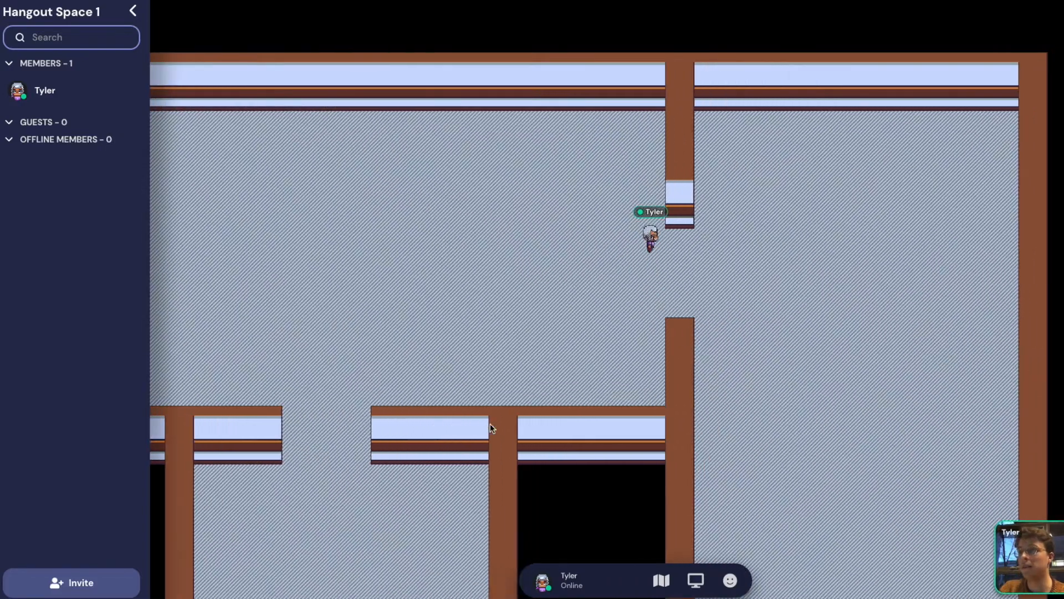
{"action": "key", "text": "Right"}
{"action": "key", "text": "Right"}
{"action": "key", "text": "Right"}
{"action": "key", "text": "Right"}
{"action": "key", "text": "Down"}
{"action": "key", "text": "Down"}
{"action": "key", "text": "Down"}
{"action": "key", "text": "Right"}
{"action": "key", "text": "Right"}
{"action": "key", "text": "Right"}
{"action": "key", "text": "Right"}
{"action": "key", "text": "Right"}
{"action": "key", "text": "Up"}
{"action": "key", "text": "Up"}
{"action": "key", "text": "Up"}
{"action": "key", "text": "Right"}
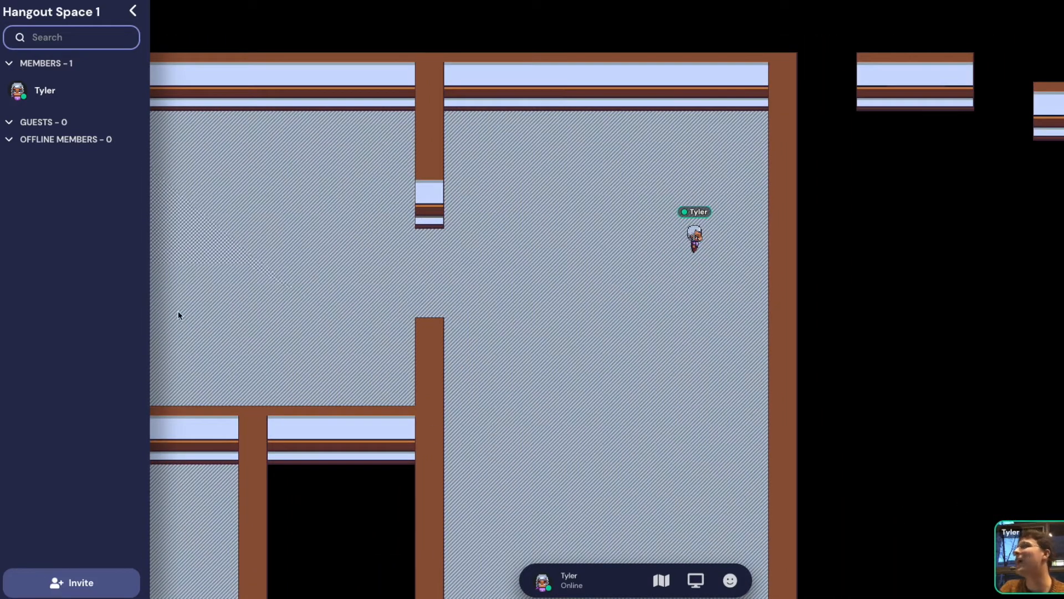
{"action": "left_click", "coordinate": [133, 12]}
Walk the avatar around the large room, through the doorway into the lower room, and back
{"action": "key", "text": "Left"}
{"action": "key", "text": "Left"}
{"action": "key", "text": "Left"}
{"action": "key", "text": "Left"}
{"action": "key", "text": "Left"}
{"action": "key", "text": "Left"}
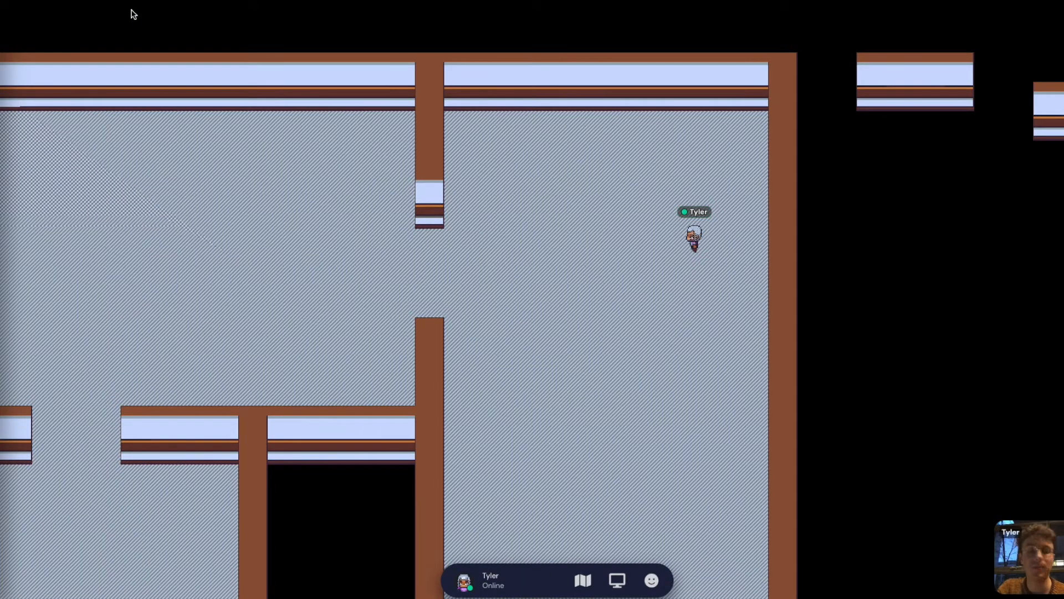
{"action": "key", "text": "Down"}
{"action": "key", "text": "Down"}
{"action": "key", "text": "Down"}
{"action": "key", "text": "Down"}
{"action": "key", "text": "Down"}
{"action": "key", "text": "Down"}
{"action": "key", "text": "Down"}
{"action": "key", "text": "Down"}
{"action": "key", "text": "Down"}
{"action": "key", "text": "Down"}
{"action": "key", "text": "Down"}
{"action": "key", "text": "Down"}
{"action": "key", "text": "Down"}
{"action": "key", "text": "Down"}
{"action": "key", "text": "Down"}
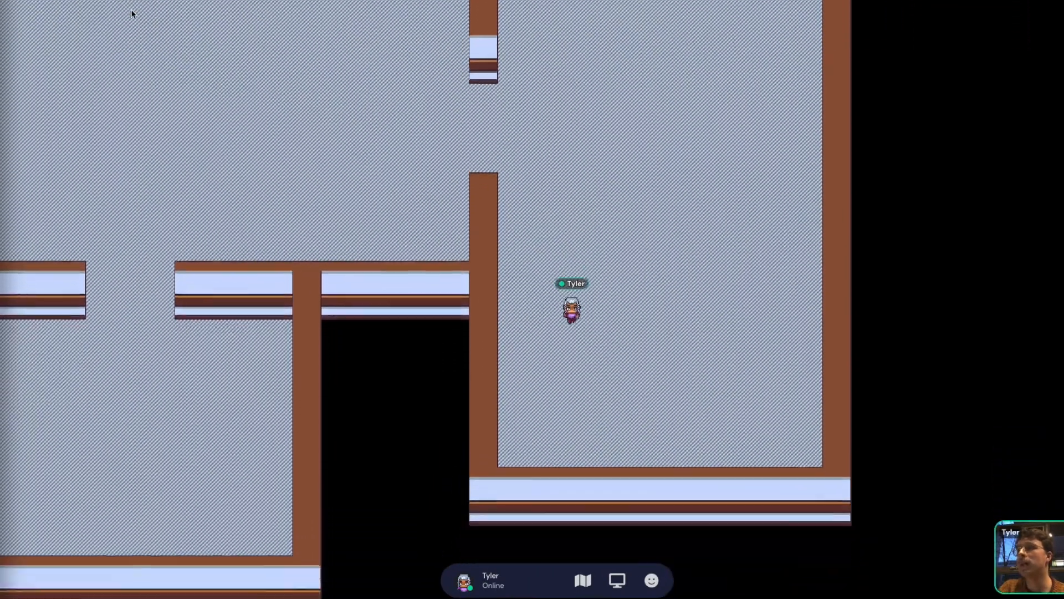
{"action": "key", "text": "Right"}
{"action": "key", "text": "Right"}
{"action": "key", "text": "Right"}
{"action": "key", "text": "Right"}
{"action": "key", "text": "Right"}
{"action": "key", "text": "Right"}
{"action": "key", "text": "Right"}
{"action": "key", "text": "Right"}
{"action": "key", "text": "Right"}
{"action": "key", "text": "Right"}
{"action": "key", "text": "Right"}
{"action": "key", "text": "Right"}
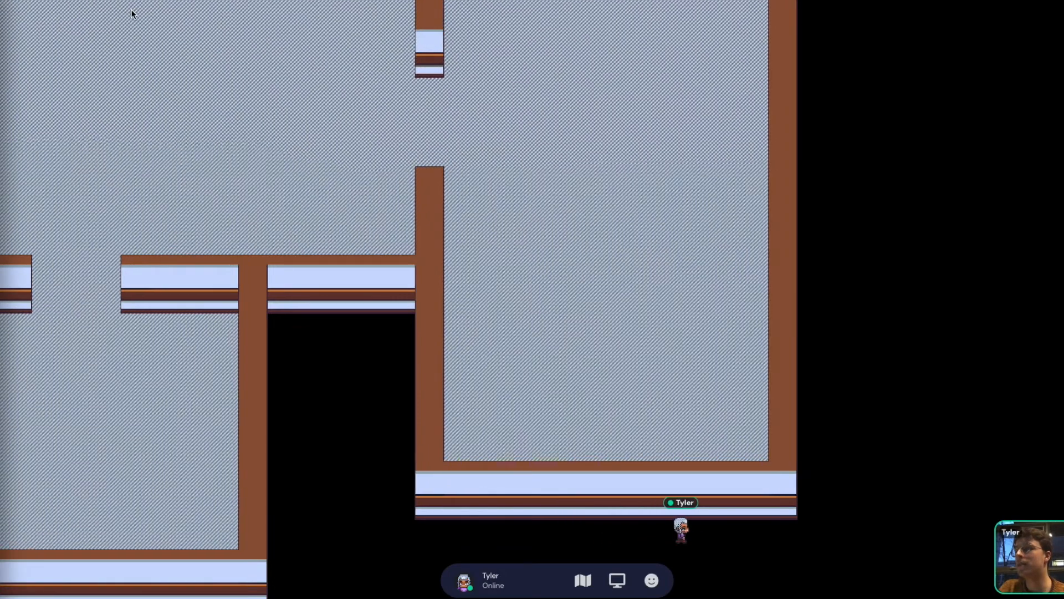
{"action": "key", "text": "Up"}
{"action": "key", "text": "Up"}
{"action": "key", "text": "Up"}
{"action": "key", "text": "Up"}
{"action": "key", "text": "Up"}
{"action": "key", "text": "Up"}
{"action": "key", "text": "Up"}
{"action": "key", "text": "Up"}
{"action": "key", "text": "Up"}
{"action": "key", "text": "Up"}
{"action": "key", "text": "Up"}
{"action": "key", "text": "Up"}
{"action": "key", "text": "Up"}
{"action": "key", "text": "Up"}
{"action": "key", "text": "Up"}
{"action": "key", "text": "Up"}
{"action": "key", "text": "Up"}
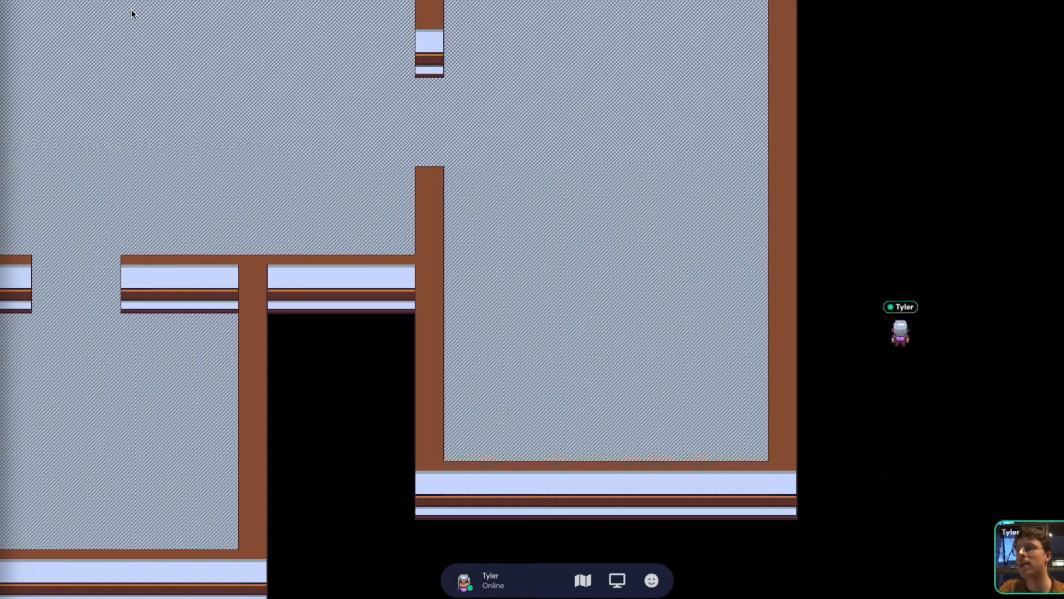
{"action": "key", "text": "Up"}
{"action": "key", "text": "Up"}
{"action": "key", "text": "Up"}
{"action": "key", "text": "Up"}
{"action": "key", "text": "Up"}
{"action": "key", "text": "Up"}
{"action": "key", "text": "Right"}
{"action": "key", "text": "Right"}
{"action": "key", "text": "Right"}
{"action": "key", "text": "Right"}
{"action": "key", "text": "Right"}
{"action": "key", "text": "Right"}
{"action": "key", "text": "Right"}
{"action": "key", "text": "Left"}
{"action": "key", "text": "Left"}
{"action": "key", "text": "Left"}
{"action": "key", "text": "Left"}
{"action": "key", "text": "Left"}
{"action": "key", "text": "Left"}
{"action": "key", "text": "Left"}
{"action": "key", "text": "Left"}
{"action": "key", "text": "Left"}
{"action": "key", "text": "Left"}
{"action": "key", "text": "Left"}
{"action": "key", "text": "Left"}
{"action": "key", "text": "Left"}
{"action": "key", "text": "Left"}
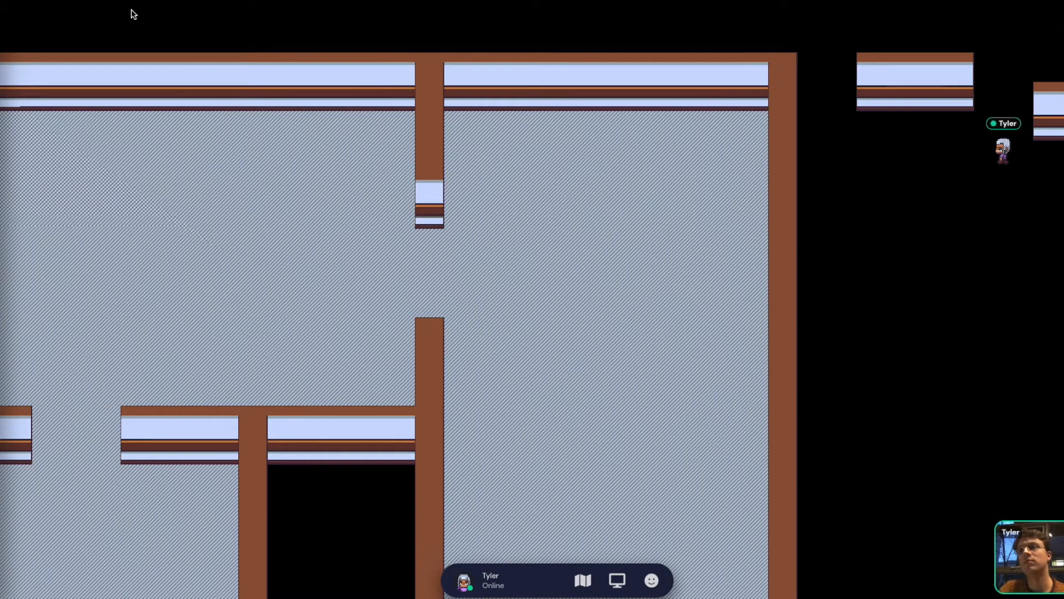
{"action": "key", "text": "Left"}
{"action": "key", "text": "Left"}
{"action": "key", "text": "Left"}
{"action": "key", "text": "Left"}
{"action": "key", "text": "Left"}
{"action": "key", "text": "Left"}
{"action": "key", "text": "Left"}
{"action": "key", "text": "Left"}
{"action": "key", "text": "Left"}
{"action": "key", "text": "Left"}
{"action": "key", "text": "Left"}
{"action": "key", "text": "Left"}
{"action": "key", "text": "Left"}
{"action": "key", "text": "Left"}
{"action": "key", "text": "Left"}
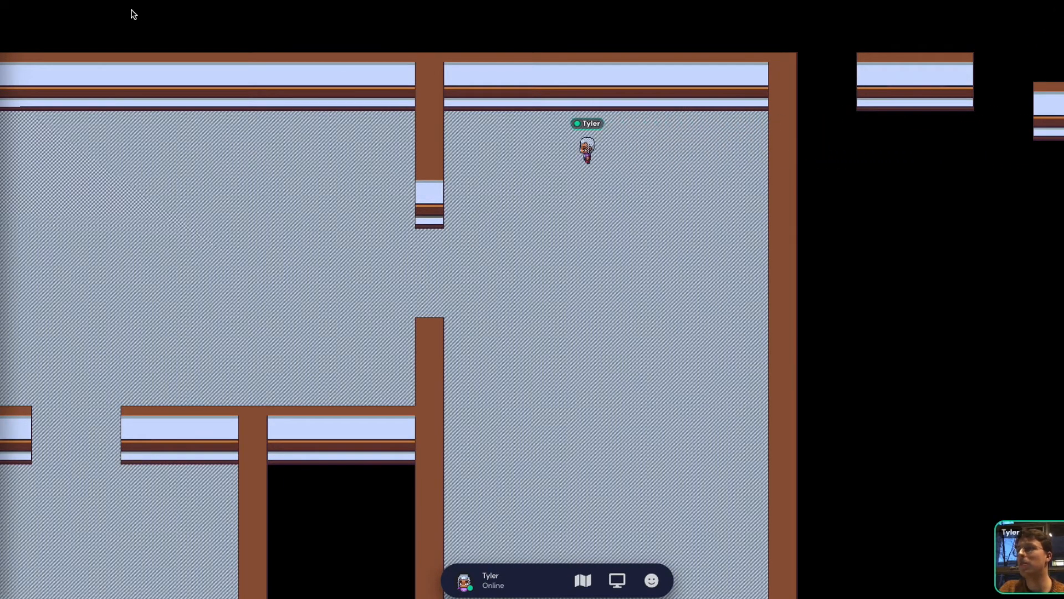
{"action": "key", "text": "Left"}
{"action": "key", "text": "Left"}
{"action": "key", "text": "Left"}
{"action": "key", "text": "Left"}
{"action": "key", "text": "Down"}
{"action": "key", "text": "Down"}
{"action": "key", "text": "Down"}
{"action": "key", "text": "Down"}
{"action": "key", "text": "Down"}
{"action": "key", "text": "Down"}
{"action": "key", "text": "Down"}
{"action": "key", "text": "Down"}
{"action": "key", "text": "Down"}
{"action": "key", "text": "Down"}
{"action": "key", "text": "Down"}
{"action": "key", "text": "Down"}
{"action": "key", "text": "Down"}
{"action": "key", "text": "Down"}
{"action": "key", "text": "Right"}
{"action": "key", "text": "Right"}
{"action": "key", "text": "Right"}
{"action": "key", "text": "Right"}
{"action": "key", "text": "Right"}
{"action": "key", "text": "Right"}
{"action": "key", "text": "Left"}
{"action": "key", "text": "Left"}
{"action": "key", "text": "Left"}
{"action": "key", "text": "Left"}
{"action": "key", "text": "Left"}
{"action": "key", "text": "Left"}
{"action": "key", "text": "Left"}
{"action": "key", "text": "Left"}
{"action": "key", "text": "Left"}
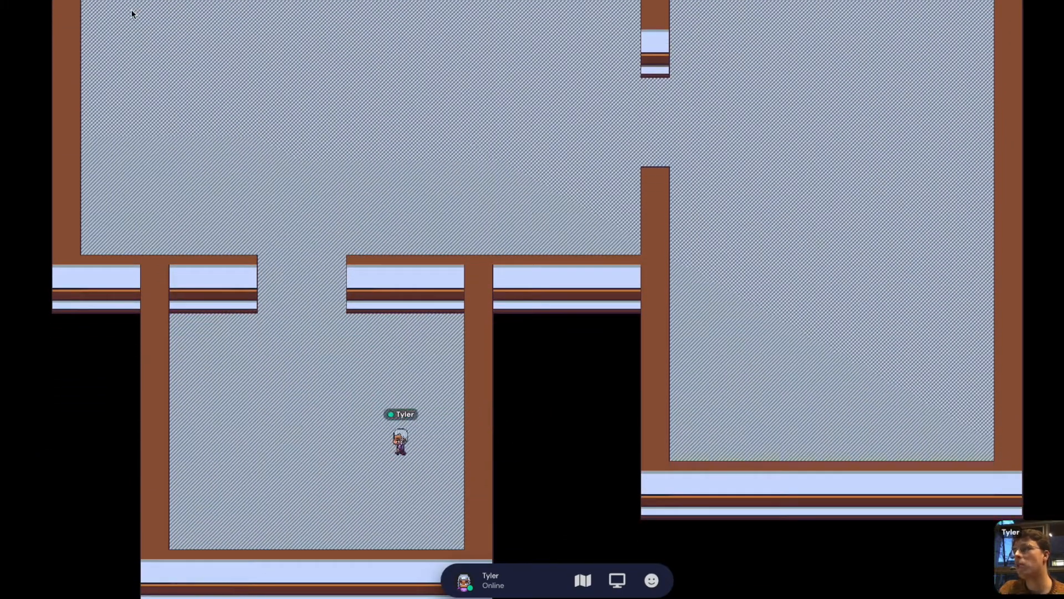
{"action": "key", "text": "Up"}
{"action": "key", "text": "Up"}
{"action": "key", "text": "Up"}
{"action": "key", "text": "Up"}
{"action": "key", "text": "Up"}
{"action": "key", "text": "Up"}
{"action": "key", "text": "Up"}
{"action": "key", "text": "Up"}
{"action": "key", "text": "Up"}
{"action": "key", "text": "Up"}
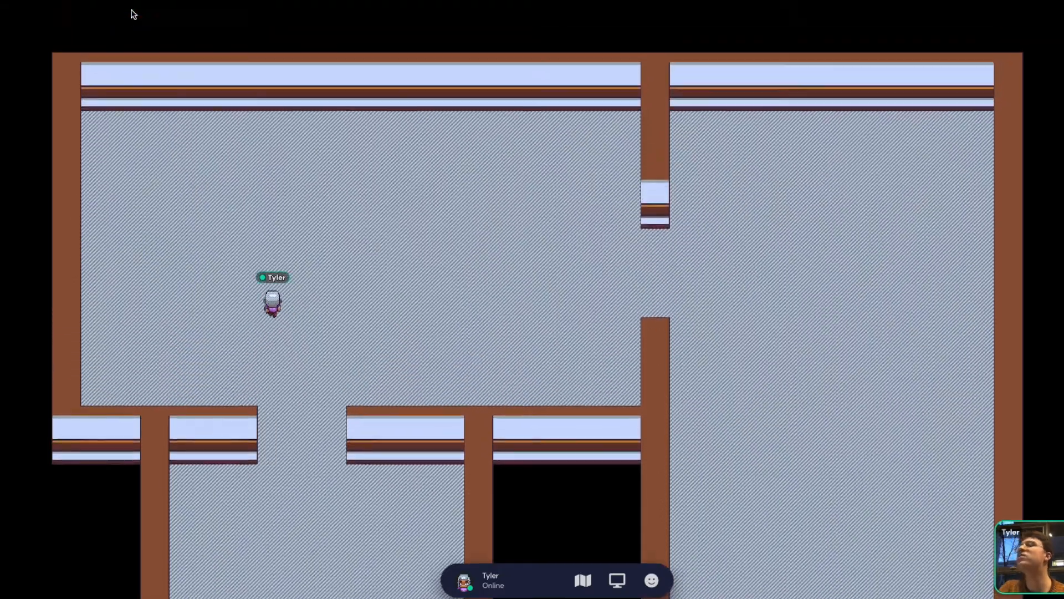
{"action": "key", "text": "Right"}
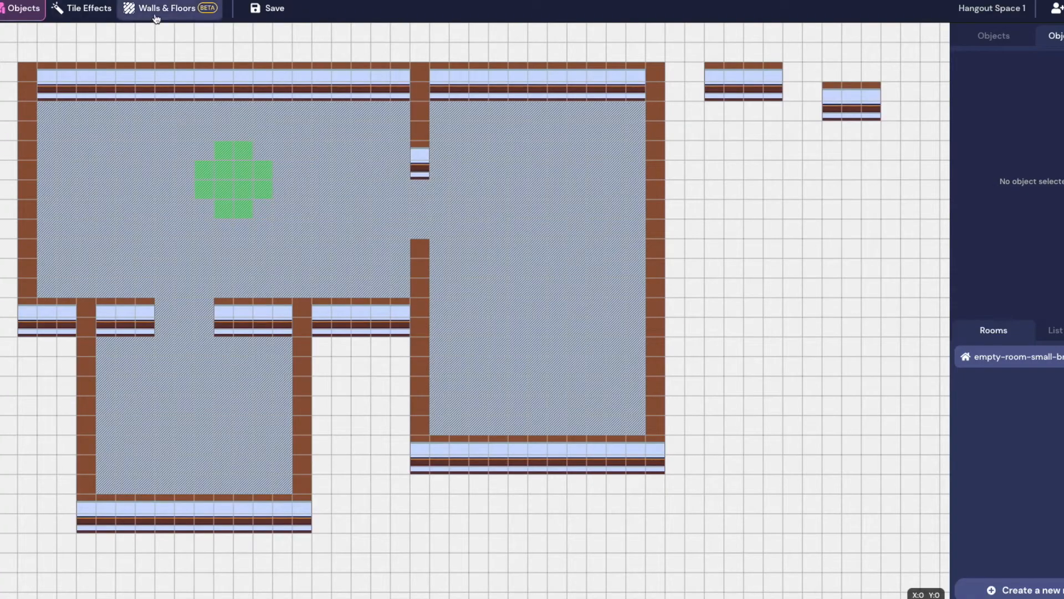
Choose the Impassable tile effect and paint it over the top and left walls
{"action": "left_click", "coordinate": [76, 15]}
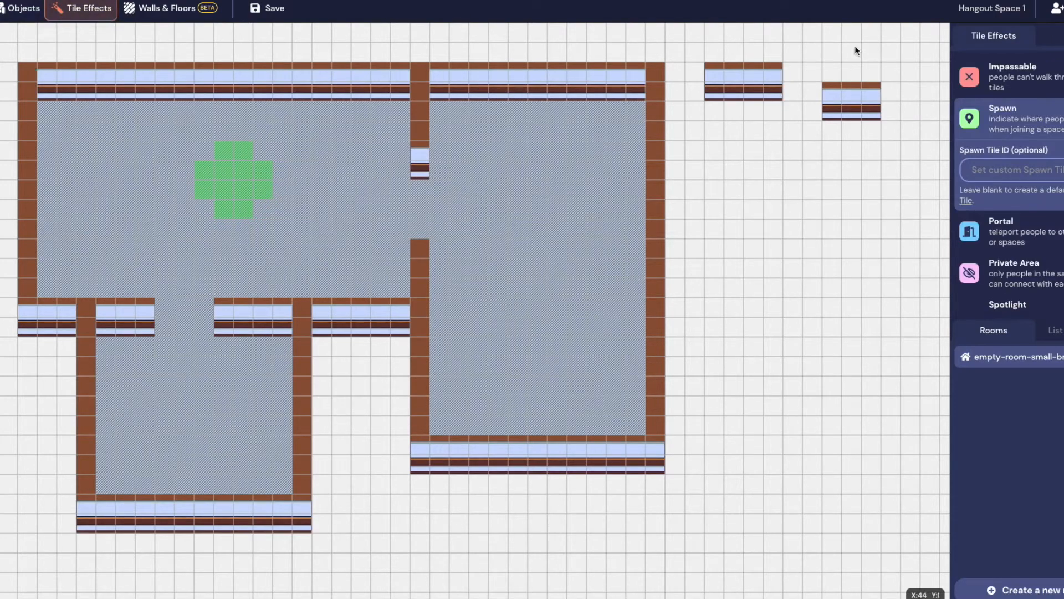
{"action": "scroll", "coordinate": [1047, 192], "scroll_direction": "down", "scroll_amount": 1}
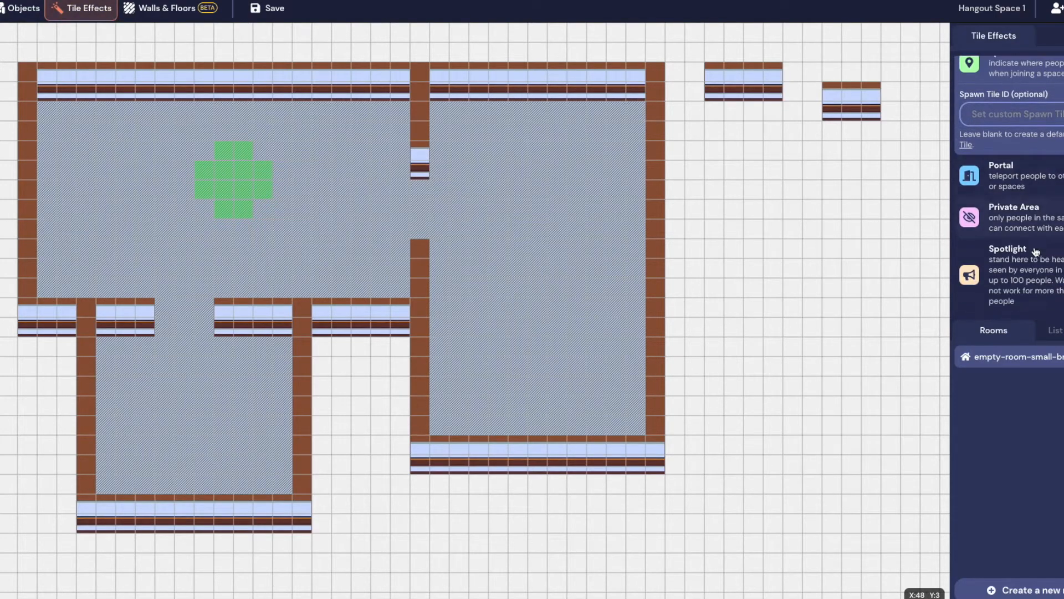
{"action": "scroll", "coordinate": [1026, 191], "scroll_direction": "up", "scroll_amount": 1}
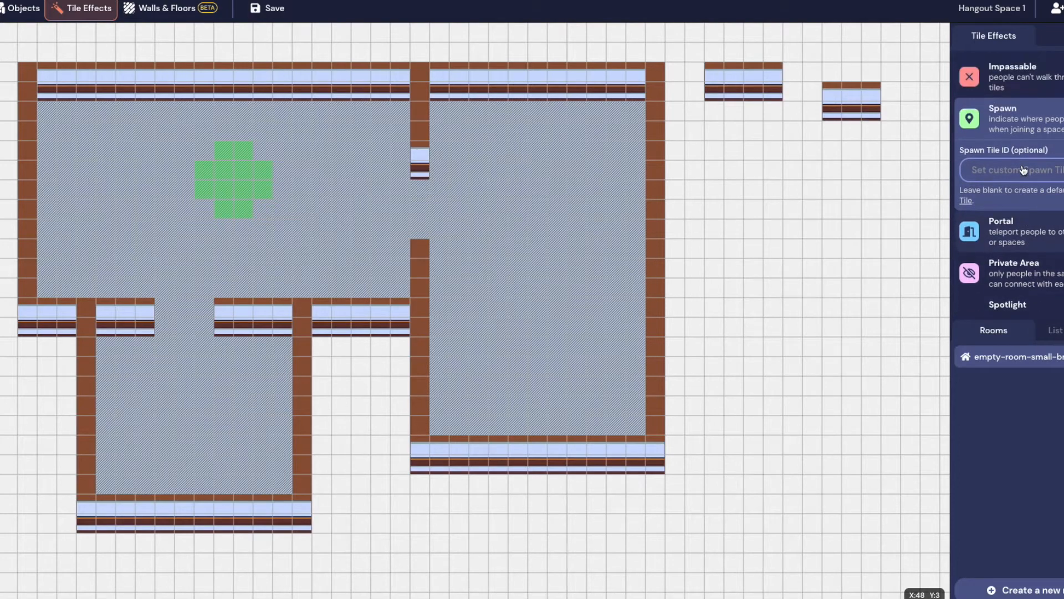
{"action": "left_click", "coordinate": [992, 88]}
{"action": "left_click", "coordinate": [82, 101]}
{"action": "mouse_move", "coordinate": [44, 89]}
{"action": "left_mouse_down"}
{"action": "mouse_move", "coordinate": [91, 74]}
{"action": "mouse_move", "coordinate": [65, 87]}
{"action": "mouse_move", "coordinate": [102, 90]}
{"action": "left_mouse_up"}
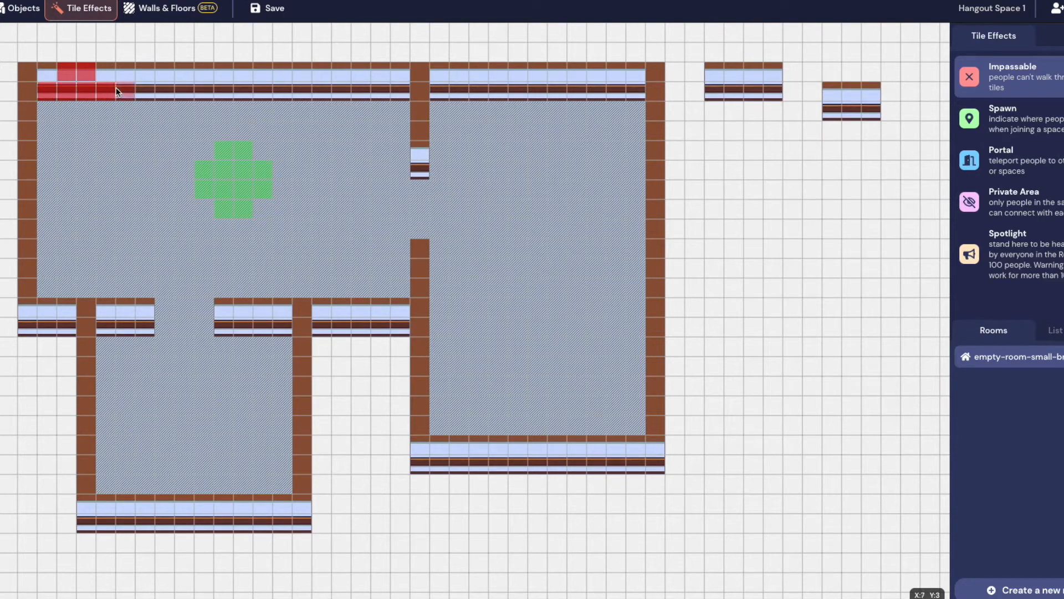
{"action": "left_click_drag", "start_coordinate": [26, 162], "coordinate": [25, 287]}
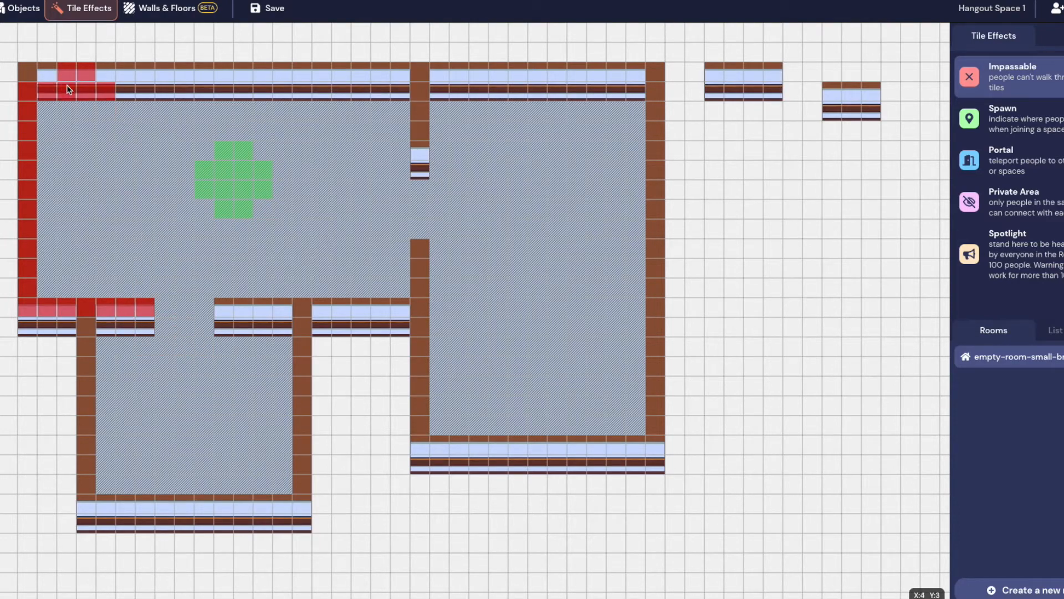
{"action": "left_click_drag", "start_coordinate": [107, 99], "coordinate": [249, 91]}
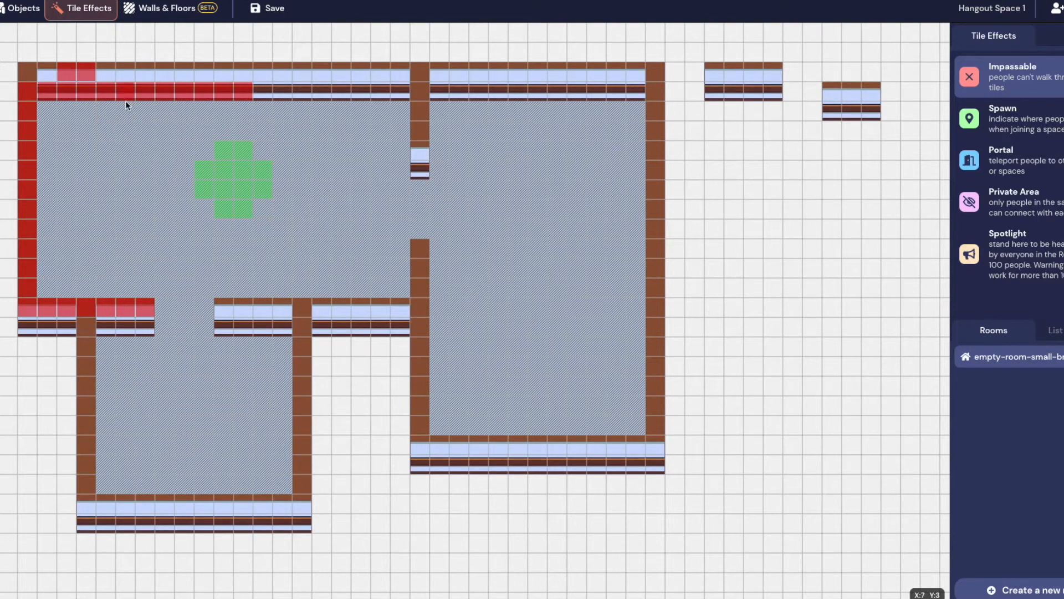
{"action": "left_click_drag", "start_coordinate": [281, 92], "coordinate": [386, 91]}
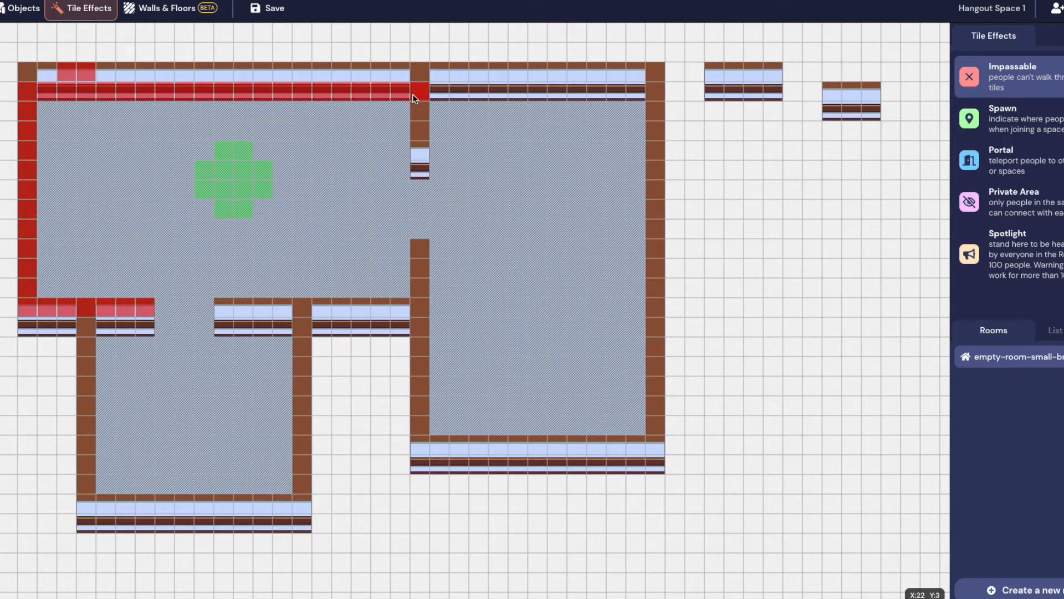
Mark the middle dividing wall, the lower room's walls and the right room's walls impassable
{"action": "left_click_drag", "start_coordinate": [417, 242], "coordinate": [413, 303]}
{"action": "mouse_move", "coordinate": [317, 309]}
{"action": "left_mouse_down"}
{"action": "mouse_move", "coordinate": [230, 308]}
{"action": "mouse_move", "coordinate": [222, 331]}
{"action": "mouse_move", "coordinate": [285, 330]}
{"action": "left_mouse_up"}
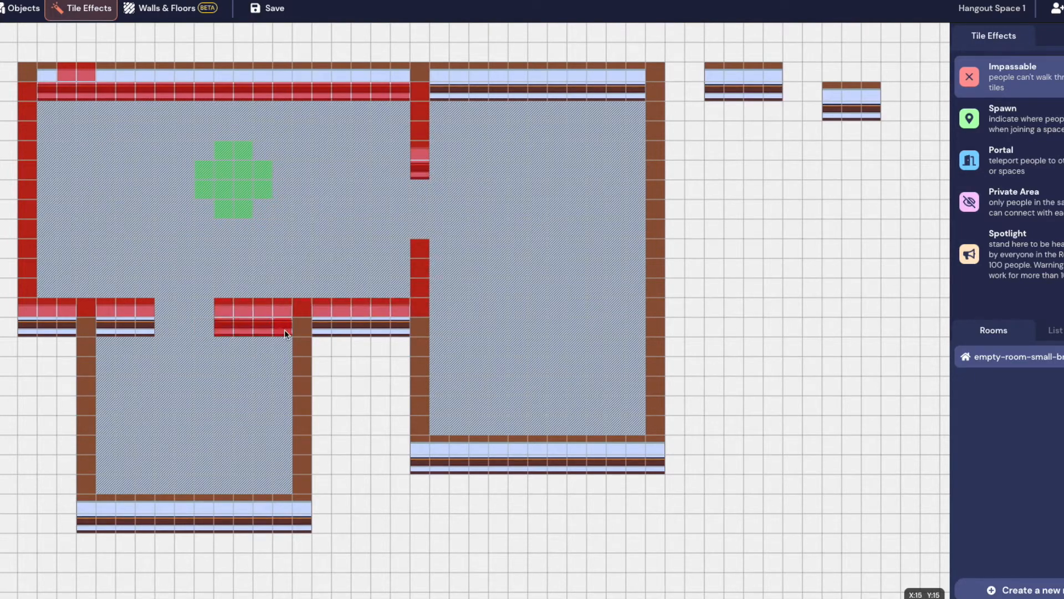
{"action": "left_click_drag", "start_coordinate": [150, 330], "coordinate": [113, 330]}
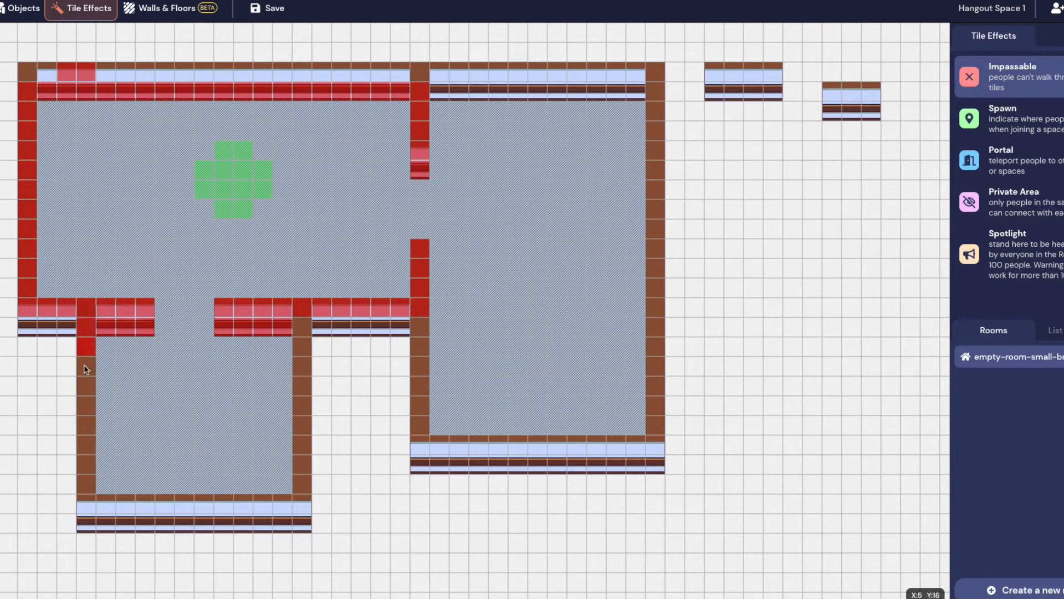
{"action": "left_click", "coordinate": [82, 495]}
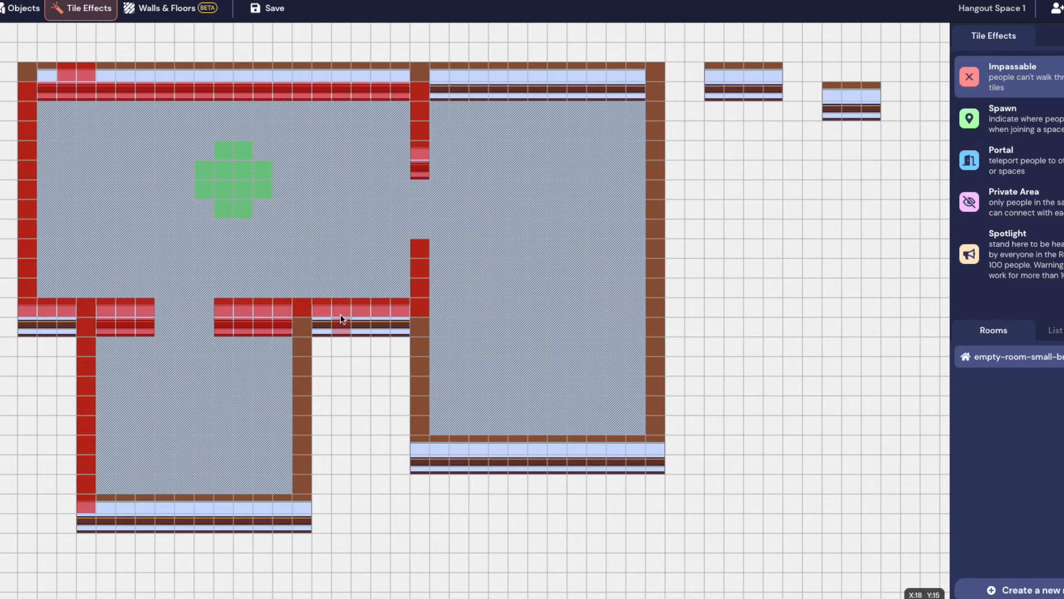
{"action": "mouse_move", "coordinate": [308, 322]}
{"action": "left_mouse_down"}
{"action": "mouse_move", "coordinate": [295, 391]}
{"action": "mouse_move", "coordinate": [302, 465]}
{"action": "left_mouse_up"}
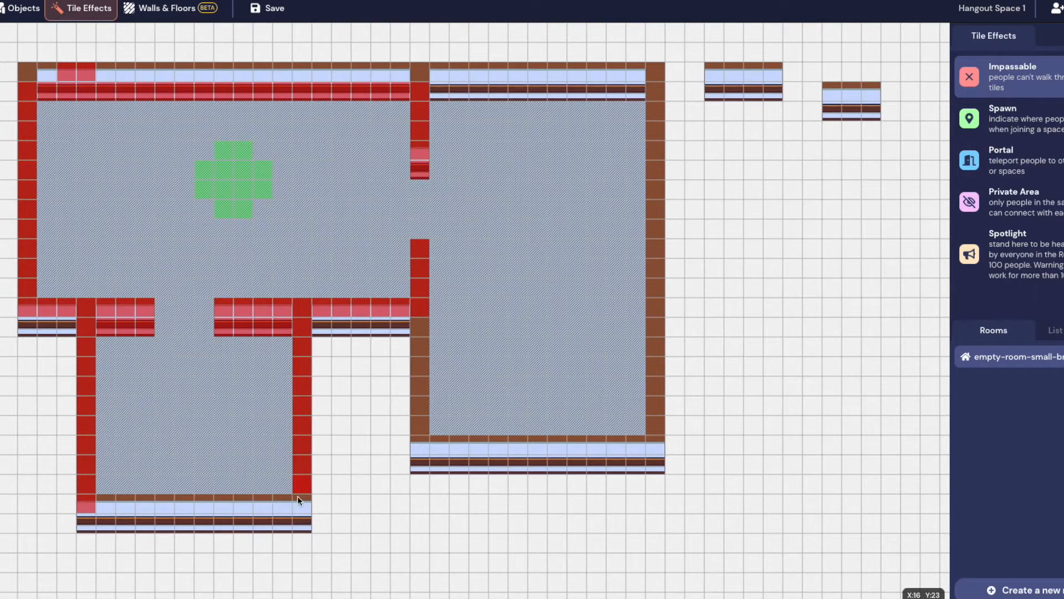
{"action": "left_click_drag", "start_coordinate": [202, 507], "coordinate": [100, 506]}
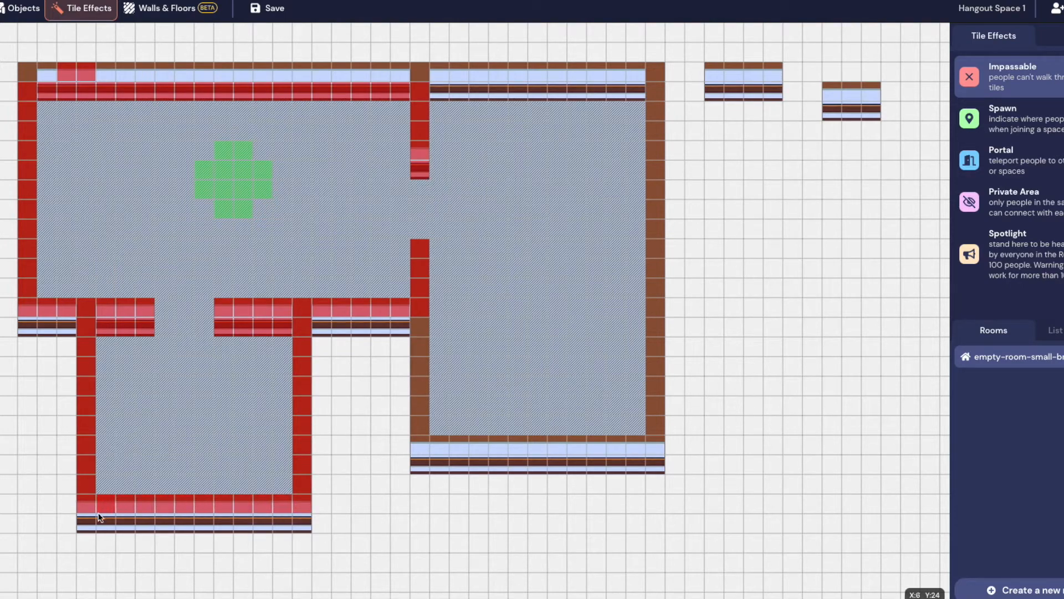
{"action": "left_click_drag", "start_coordinate": [412, 440], "coordinate": [419, 380]}
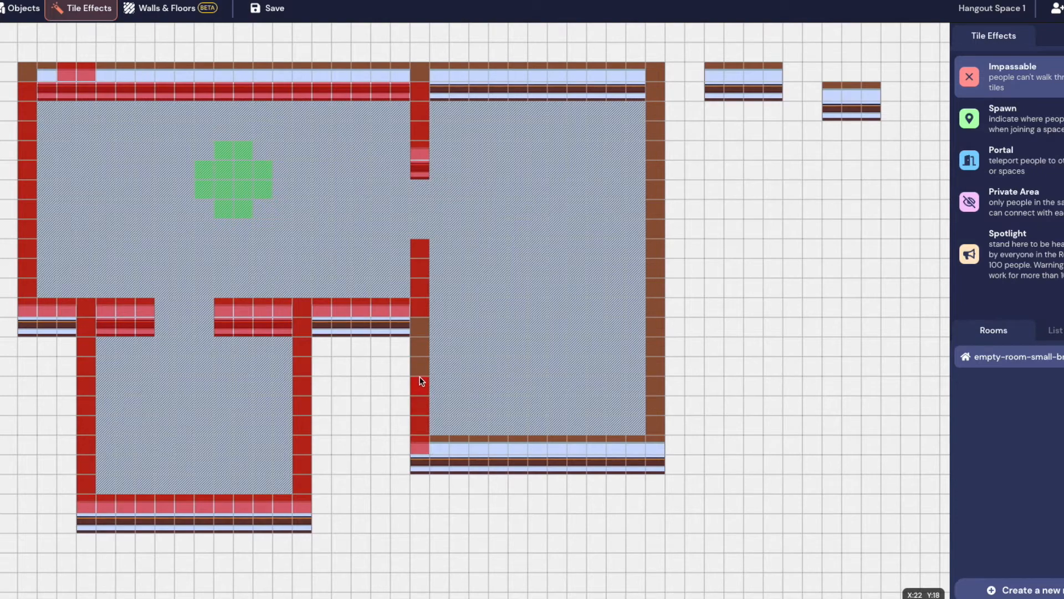
{"action": "mouse_move", "coordinate": [433, 446]}
{"action": "left_mouse_down"}
{"action": "mouse_move", "coordinate": [648, 439]}
{"action": "mouse_move", "coordinate": [662, 216]}
{"action": "mouse_move", "coordinate": [651, 59]}
{"action": "mouse_move", "coordinate": [645, 90]}
{"action": "mouse_move", "coordinate": [449, 98]}
{"action": "left_mouse_up"}
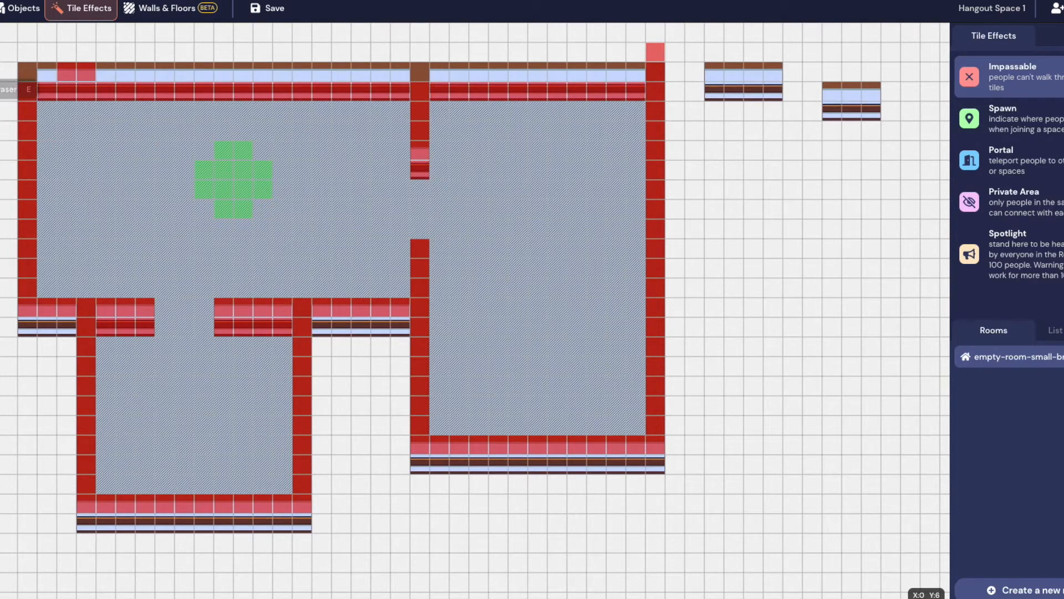
Erase the stray impassable tiles that landed off the walls
{"action": "left_click", "coordinate": [0, 89]}
{"action": "left_click_drag", "start_coordinate": [73, 78], "coordinate": [89, 78]}
{"action": "left_click", "coordinate": [660, 54]}
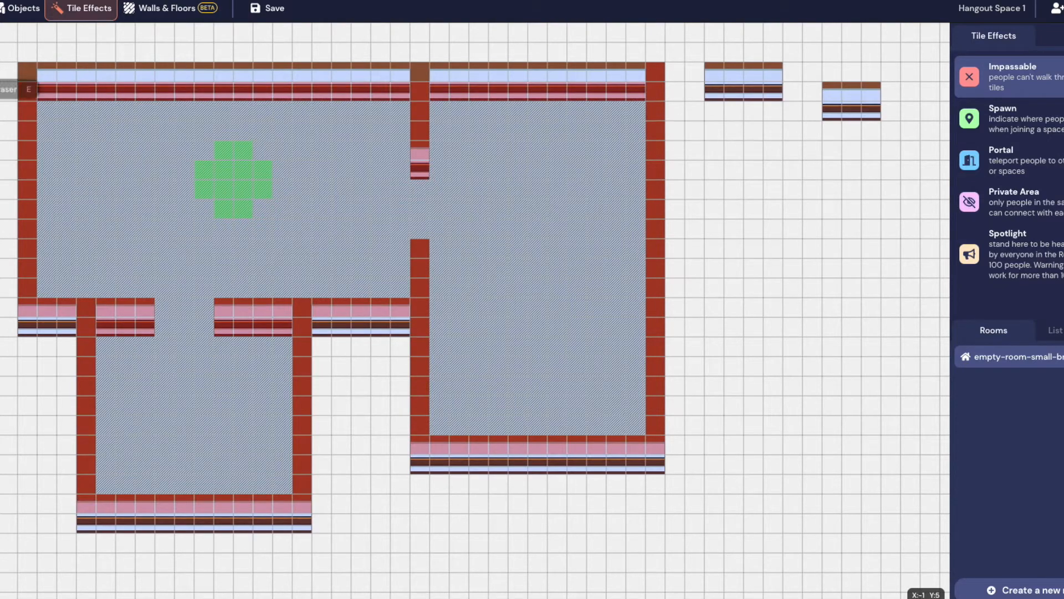
{"action": "left_click", "coordinate": [0, 65]}
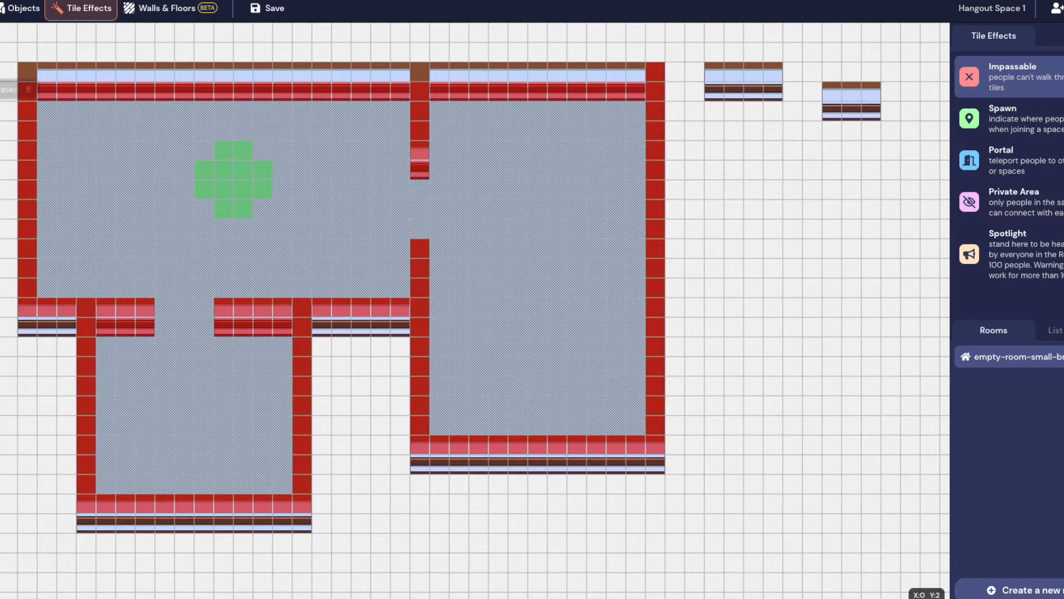
{"action": "left_click", "coordinate": [0, 89]}
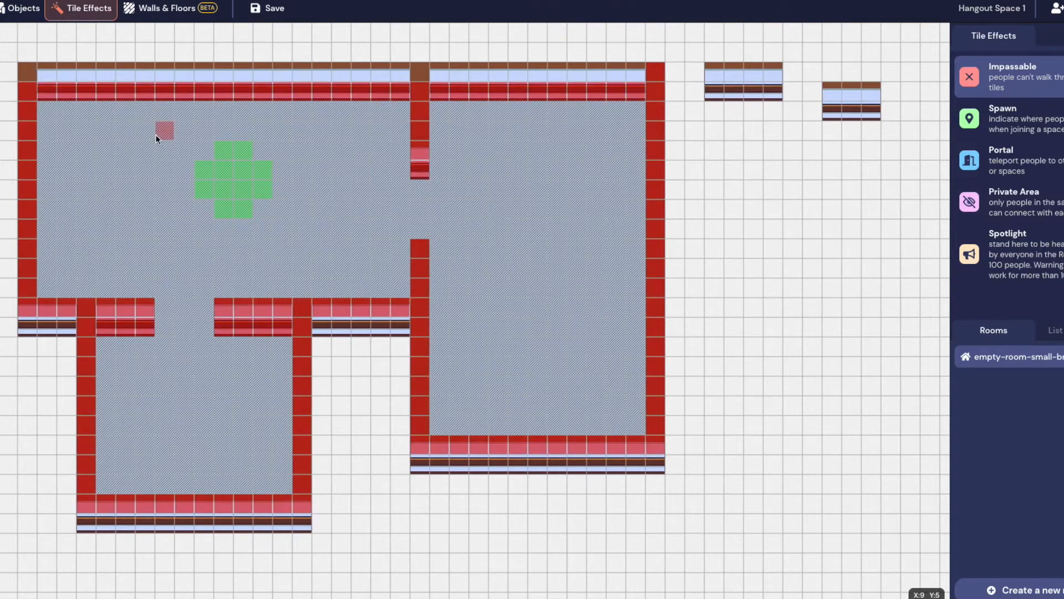
{"action": "left_click", "coordinate": [166, 8]}
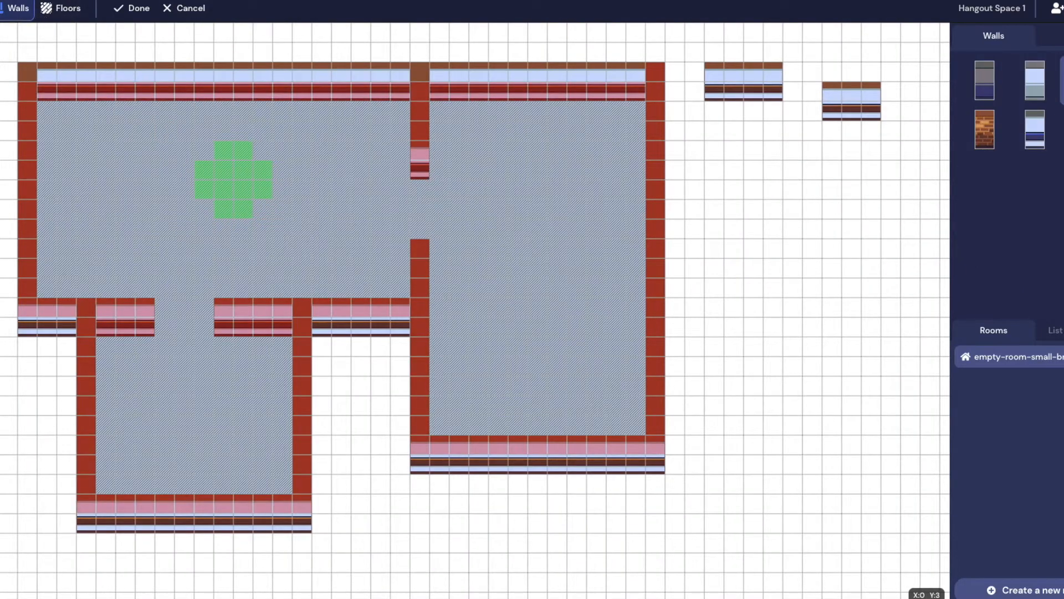
Draw a test walled room at the upper right, erase it again, and finish wall editing
{"action": "left_click_drag", "start_coordinate": [717, 69], "coordinate": [882, 131]}
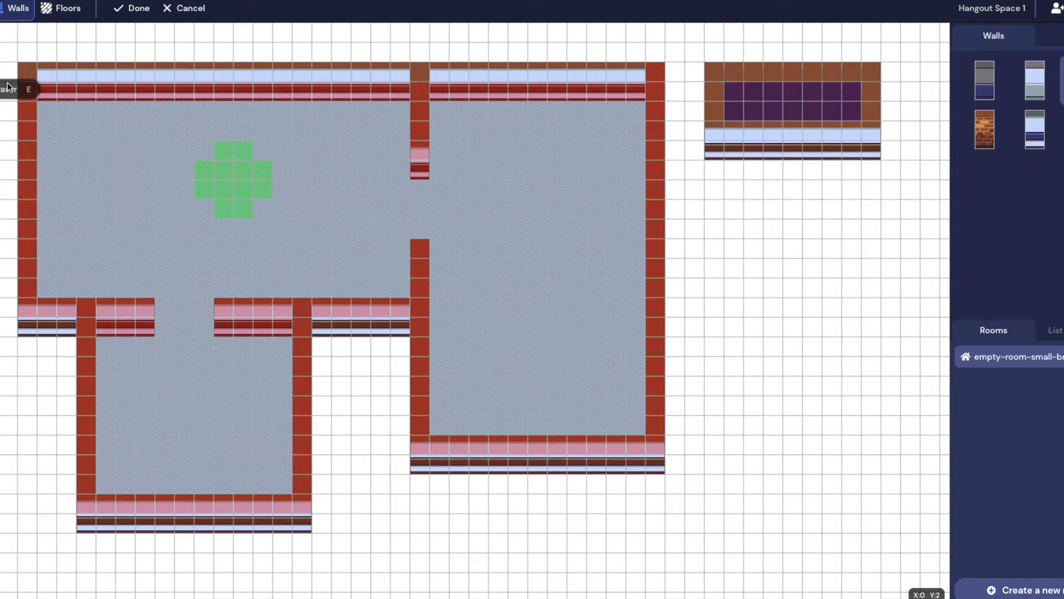
{"action": "left_click_drag", "start_coordinate": [693, 72], "coordinate": [912, 211]}
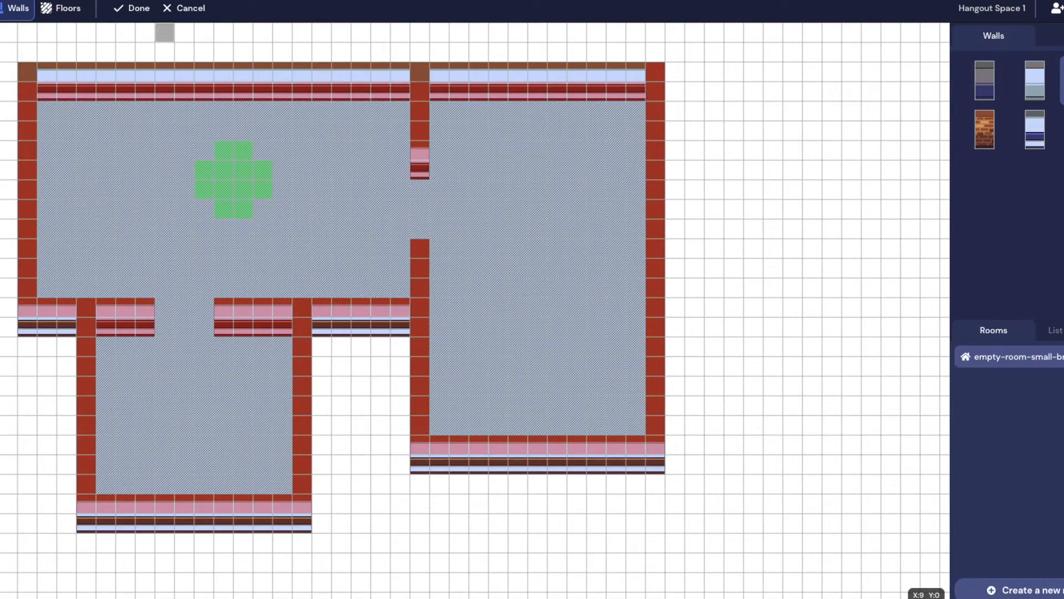
{"action": "left_click", "coordinate": [126, 7]}
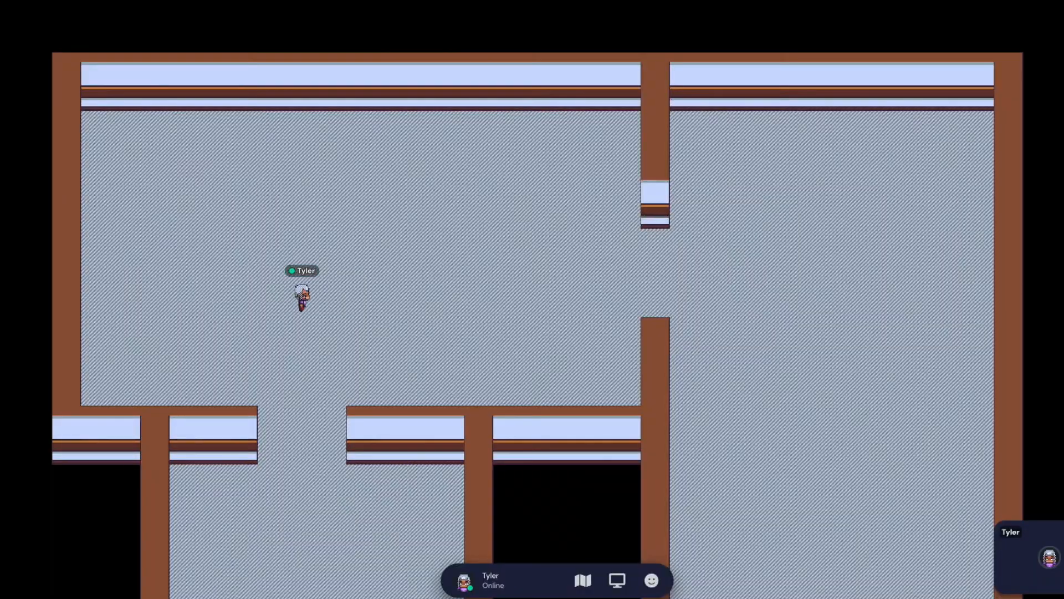
Walk the avatar against the walls and down through the doorway, checking the lower room's walls block it
{"action": "key", "text": "Right"}
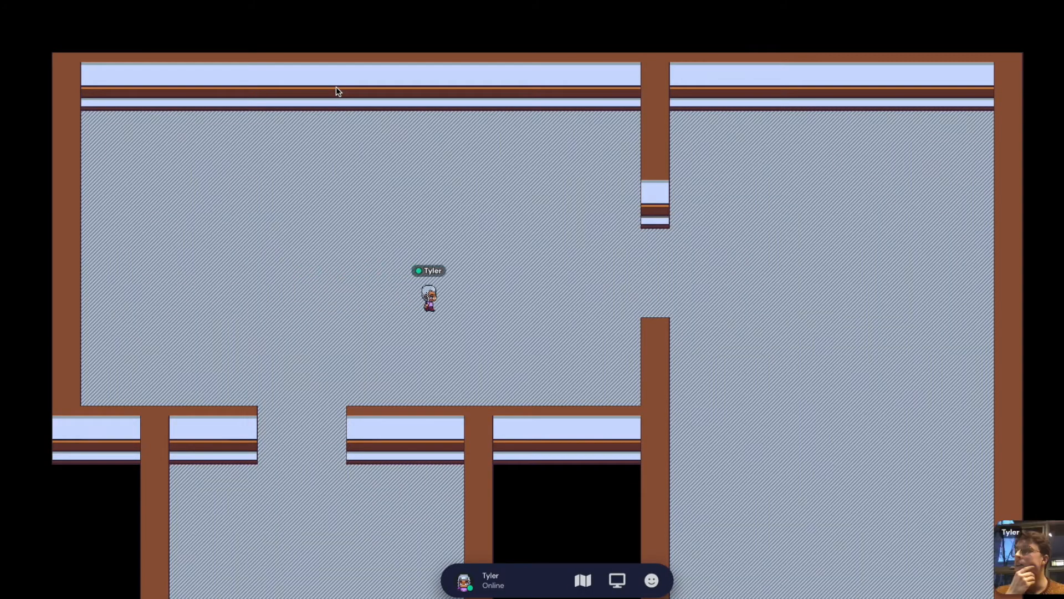
{"action": "key", "text": "Down"}
{"action": "key", "text": "Left"}
{"action": "key", "text": "Down"}
{"action": "key", "text": "Up"}
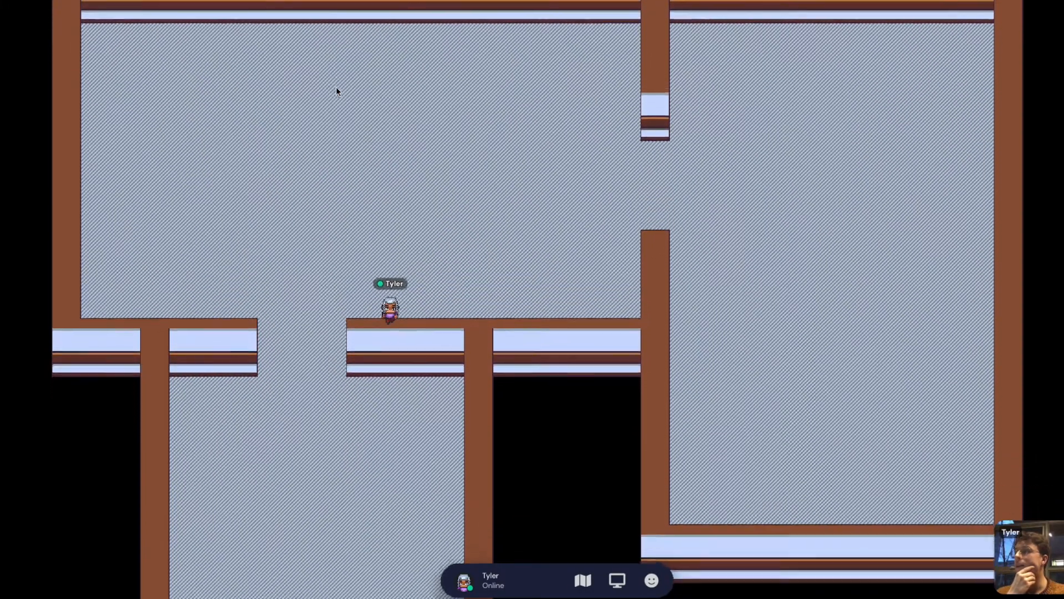
{"action": "key", "text": "Left"}
{"action": "key", "text": "Down"}
{"action": "key", "text": "Right"}
{"action": "key", "text": "Down"}
{"action": "key", "text": "Left"}
{"action": "key", "text": "Down"}
{"action": "key", "text": "Left"}
{"action": "key", "text": "Right"}
{"action": "key", "text": "Down"}
{"action": "key", "text": "Left"}
Walk the avatar to the lower room's bottom, back up into the upper room, and along its top wall
{"action": "key", "text": "Right"}
{"action": "key", "text": "Down"}
{"action": "key", "text": "Right"}
{"action": "key", "text": "Right"}
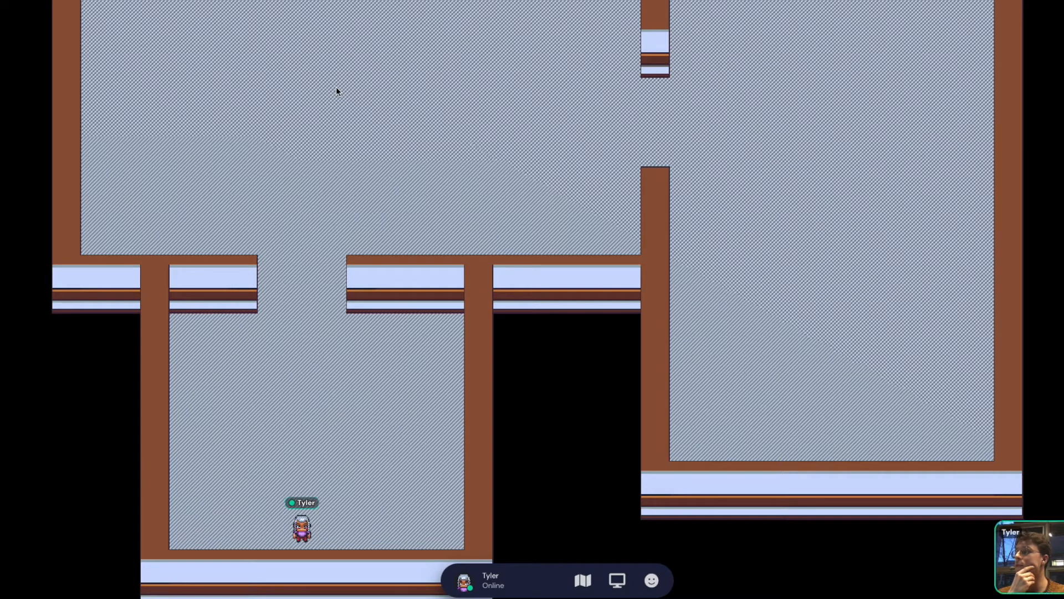
{"action": "key", "text": "Right"}
{"action": "key", "text": "Up"}
{"action": "key", "text": "Left"}
{"action": "key", "text": "Up"}
{"action": "key", "text": "Up"}
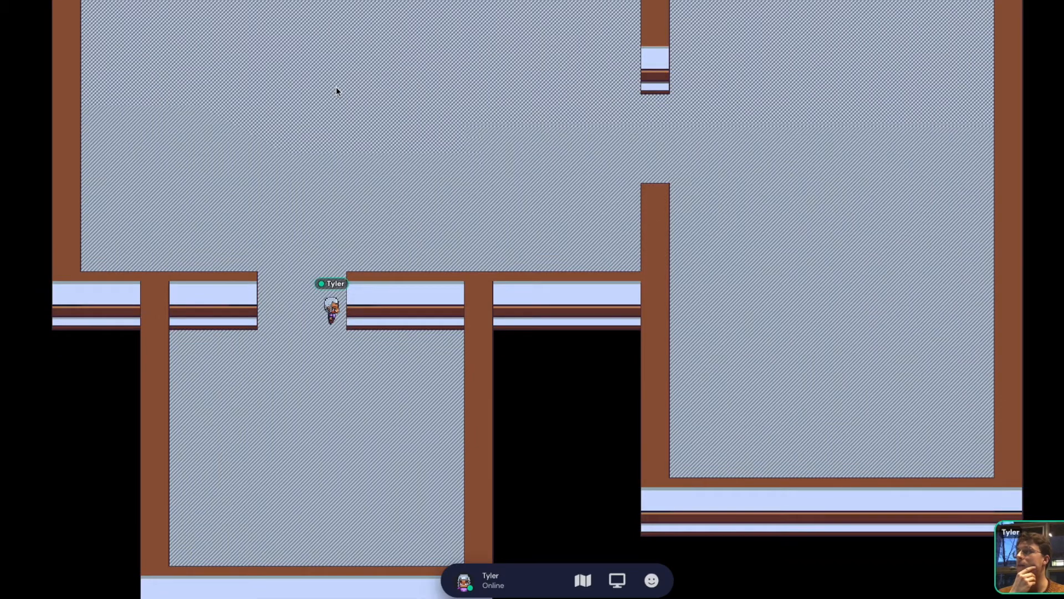
{"action": "key", "text": "Up"}
{"action": "key", "text": "Right"}
{"action": "key", "text": "Right"}
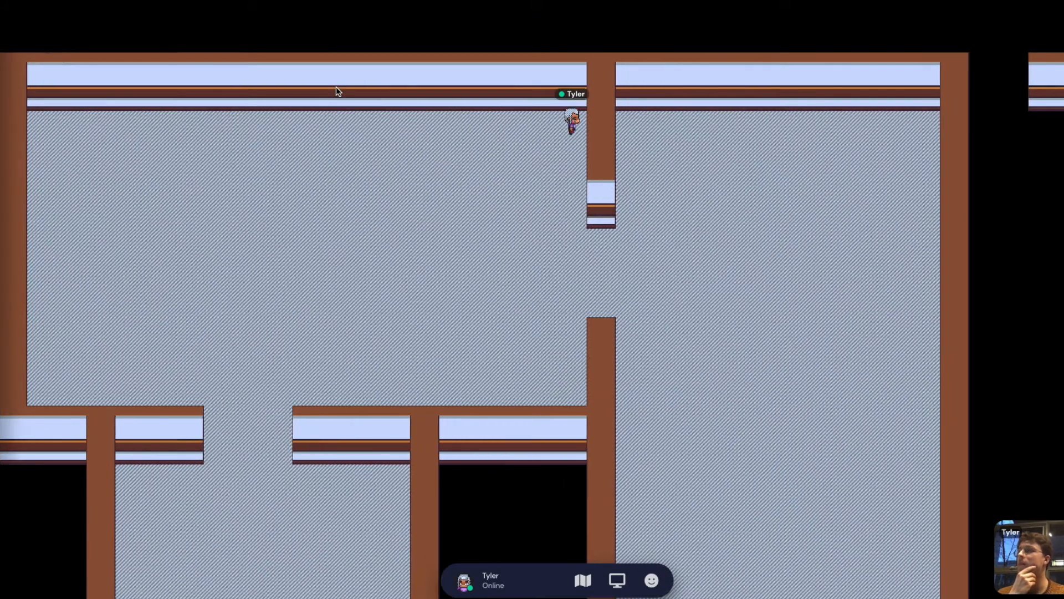
{"action": "key", "text": "Down"}
{"action": "key", "text": "Right"}
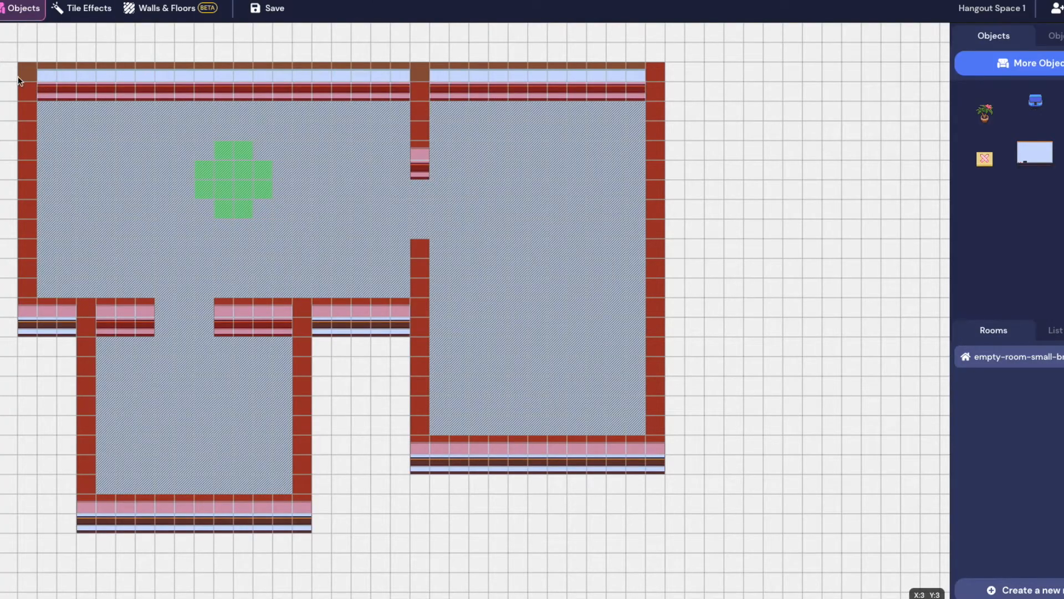
Choose the Private Area tile effect with Area ID 1 and place its first tile in the right room
{"action": "left_click", "coordinate": [78, 8]}
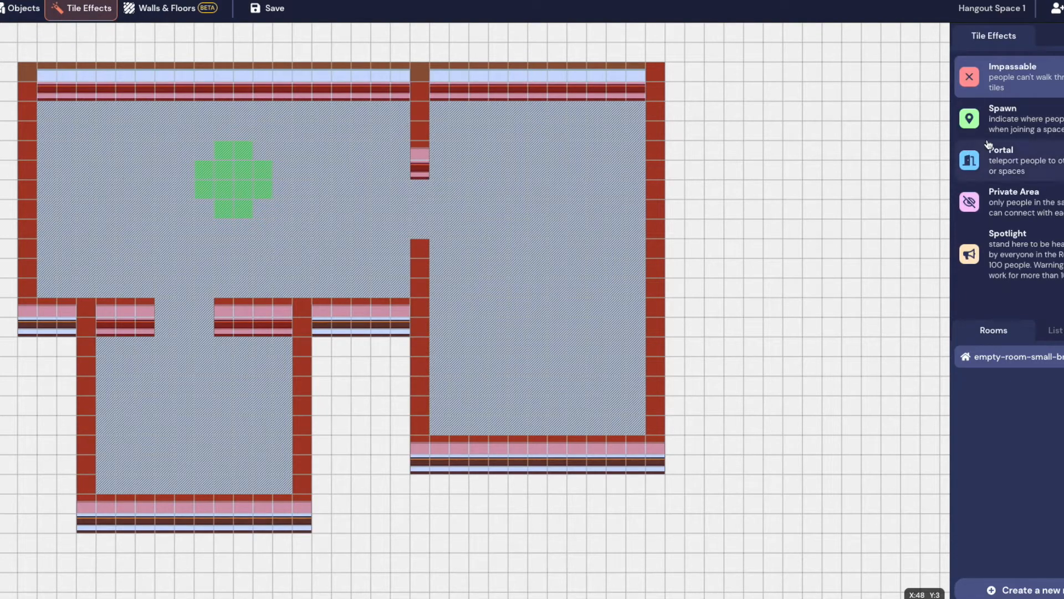
{"action": "left_click", "coordinate": [1046, 216]}
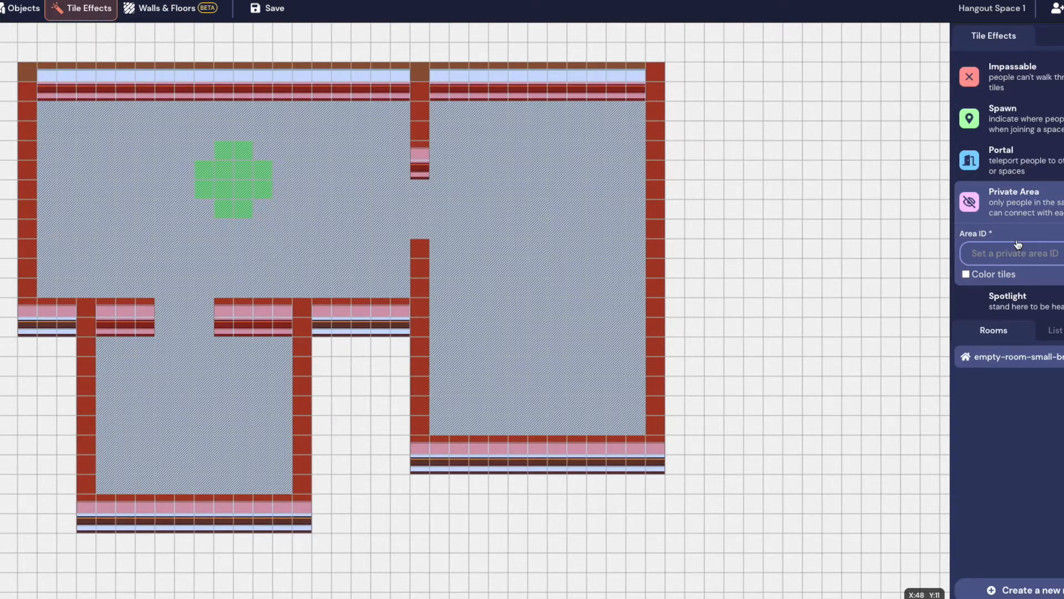
{"action": "left_click", "coordinate": [997, 250]}
{"action": "type", "text": "1"}
{"action": "left_click", "coordinate": [477, 168]}
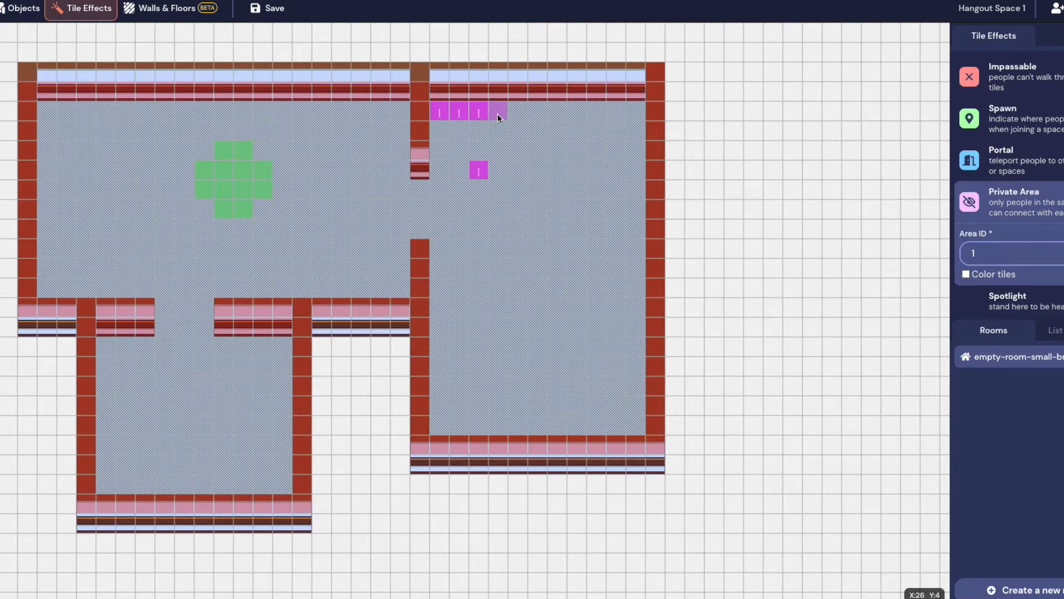
Paint Private Area 1 over every right-room floor tile, filling the last grey gaps
{"action": "mouse_move", "coordinate": [497, 114]}
{"action": "left_mouse_down"}
{"action": "mouse_move", "coordinate": [527, 208]}
{"action": "mouse_move", "coordinate": [509, 219]}
{"action": "mouse_move", "coordinate": [531, 197]}
{"action": "mouse_move", "coordinate": [483, 186]}
{"action": "mouse_move", "coordinate": [493, 158]}
{"action": "mouse_move", "coordinate": [488, 201]}
{"action": "mouse_move", "coordinate": [459, 123]}
{"action": "left_mouse_up"}
{"action": "left_click_drag", "start_coordinate": [438, 195], "coordinate": [440, 221]}
{"action": "left_click_drag", "start_coordinate": [442, 268], "coordinate": [442, 389]}
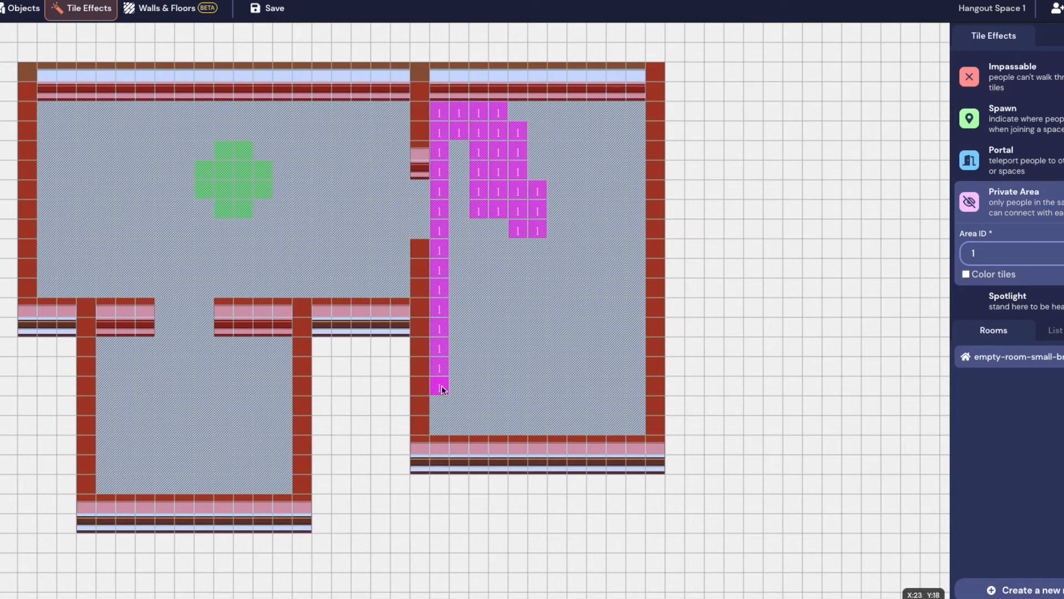
{"action": "mouse_move", "coordinate": [466, 423]}
{"action": "left_mouse_down"}
{"action": "mouse_move", "coordinate": [606, 431]}
{"action": "mouse_move", "coordinate": [635, 417]}
{"action": "mouse_move", "coordinate": [518, 413]}
{"action": "left_mouse_up"}
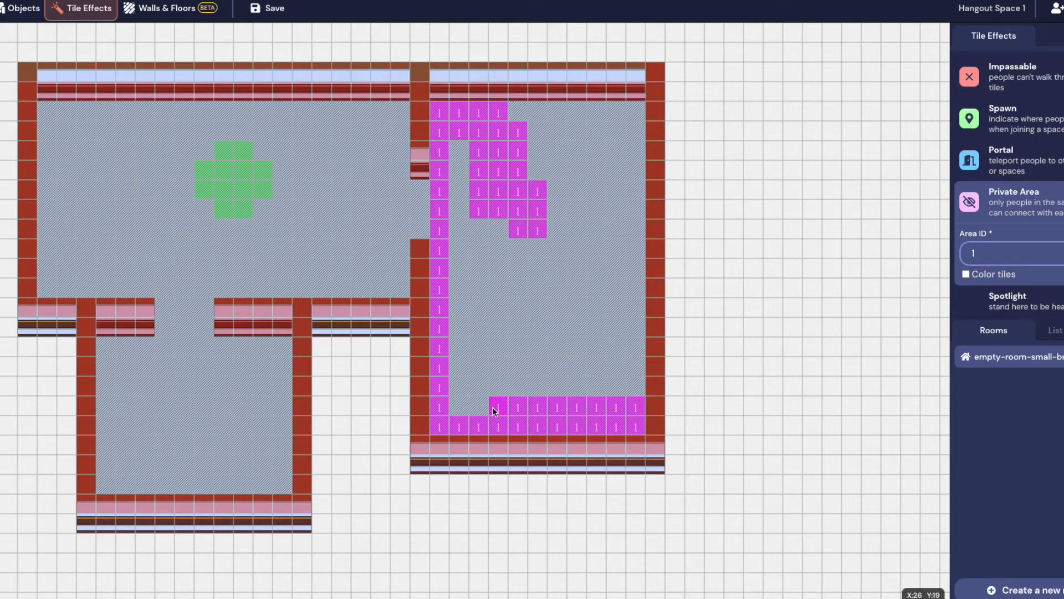
{"action": "mouse_move", "coordinate": [589, 386]}
{"action": "left_mouse_down"}
{"action": "mouse_move", "coordinate": [631, 389]}
{"action": "mouse_move", "coordinate": [614, 373]}
{"action": "mouse_move", "coordinate": [448, 370]}
{"action": "mouse_move", "coordinate": [472, 348]}
{"action": "mouse_move", "coordinate": [603, 363]}
{"action": "mouse_move", "coordinate": [632, 351]}
{"action": "mouse_move", "coordinate": [623, 340]}
{"action": "mouse_move", "coordinate": [567, 348]}
{"action": "mouse_move", "coordinate": [536, 331]}
{"action": "mouse_move", "coordinate": [466, 331]}
{"action": "left_mouse_up"}
{"action": "left_click_drag", "start_coordinate": [456, 268], "coordinate": [452, 184]}
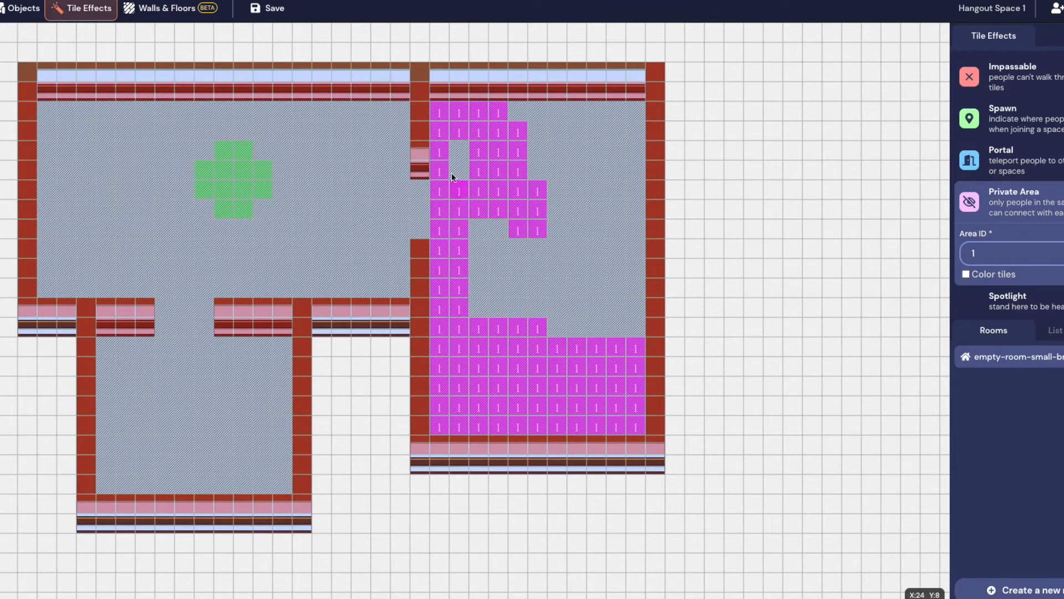
{"action": "mouse_move", "coordinate": [535, 115]}
{"action": "left_mouse_down"}
{"action": "mouse_move", "coordinate": [614, 111]}
{"action": "mouse_move", "coordinate": [630, 129]}
{"action": "left_mouse_up"}
{"action": "mouse_move", "coordinate": [632, 180]}
{"action": "left_mouse_down"}
{"action": "mouse_move", "coordinate": [630, 298]}
{"action": "mouse_move", "coordinate": [641, 333]}
{"action": "mouse_move", "coordinate": [616, 323]}
{"action": "mouse_move", "coordinate": [613, 140]}
{"action": "mouse_move", "coordinate": [597, 118]}
{"action": "mouse_move", "coordinate": [536, 122]}
{"action": "mouse_move", "coordinate": [583, 131]}
{"action": "mouse_move", "coordinate": [605, 164]}
{"action": "mouse_move", "coordinate": [616, 208]}
{"action": "mouse_move", "coordinate": [604, 289]}
{"action": "left_mouse_up"}
{"action": "mouse_move", "coordinate": [601, 333]}
{"action": "left_mouse_down"}
{"action": "mouse_move", "coordinate": [550, 322]}
{"action": "mouse_move", "coordinate": [588, 304]}
{"action": "mouse_move", "coordinate": [560, 252]}
{"action": "mouse_move", "coordinate": [584, 177]}
{"action": "mouse_move", "coordinate": [575, 265]}
{"action": "mouse_move", "coordinate": [583, 245]}
{"action": "left_mouse_up"}
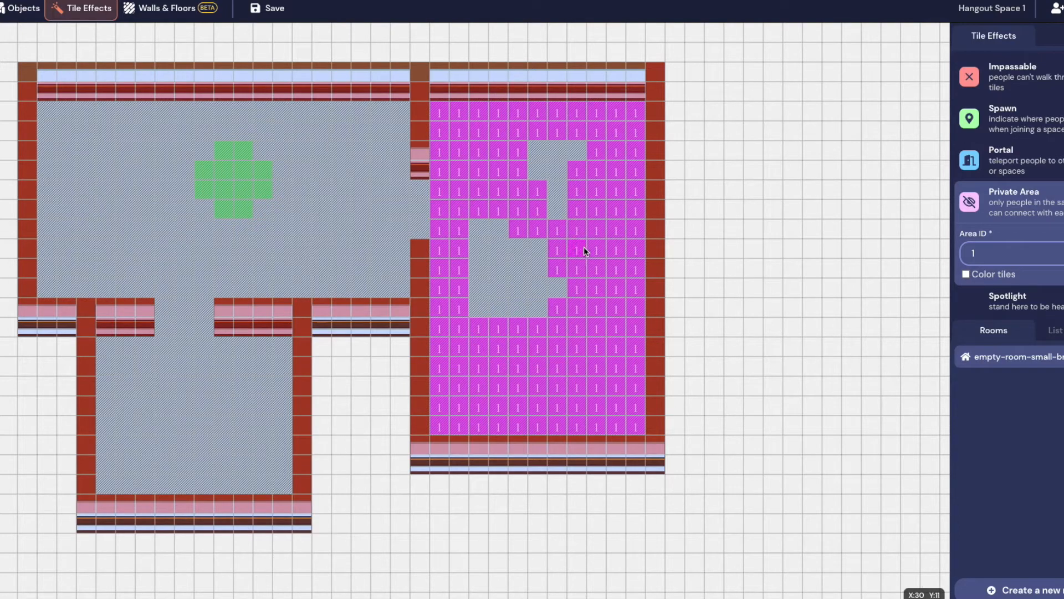
{"action": "mouse_move", "coordinate": [545, 303]}
{"action": "left_mouse_down"}
{"action": "mouse_move", "coordinate": [525, 267]}
{"action": "mouse_move", "coordinate": [539, 235]}
{"action": "mouse_move", "coordinate": [529, 317]}
{"action": "mouse_move", "coordinate": [482, 274]}
{"action": "mouse_move", "coordinate": [496, 223]}
{"action": "mouse_move", "coordinate": [495, 289]}
{"action": "left_mouse_up"}
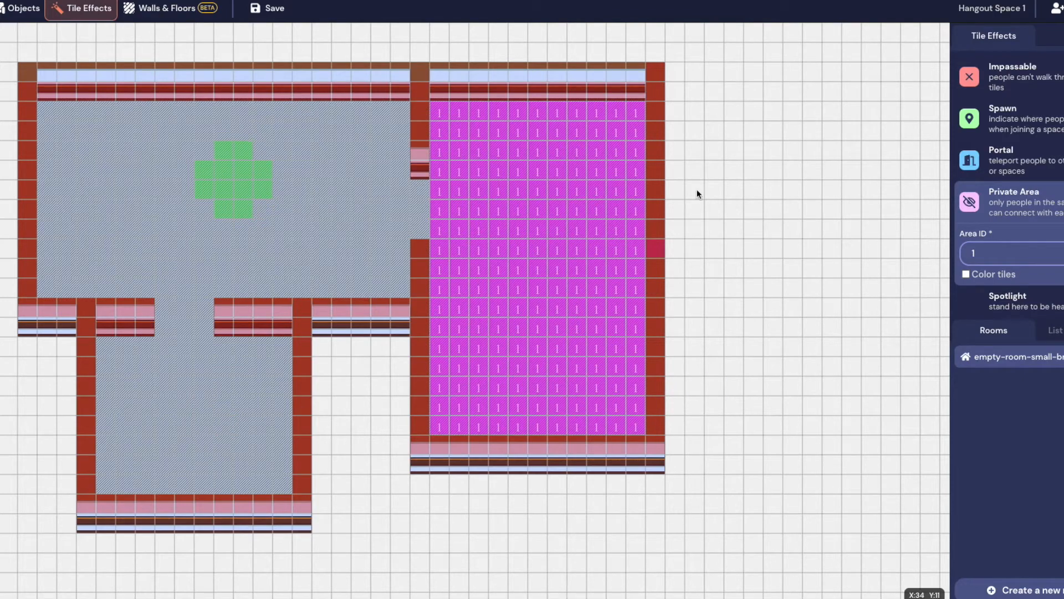
Change the private Area ID from 1 to 2
{"action": "left_click", "coordinate": [991, 251]}
{"action": "key", "text": "BackSpace"}
{"action": "type", "text": "2"}
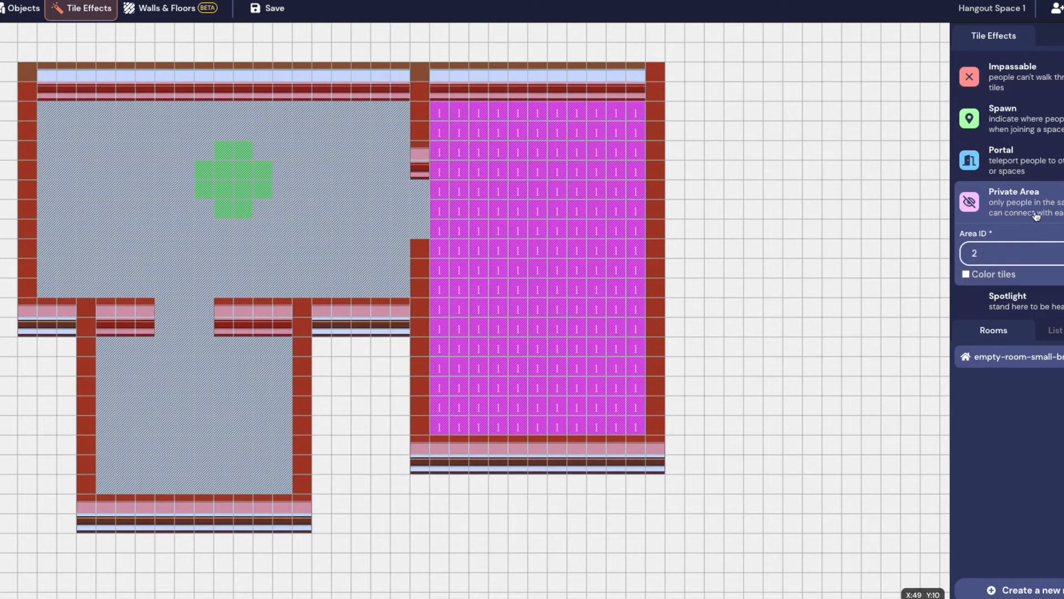
Paint area 2 over the whole lower-left room floor and save the map
{"action": "left_click_drag", "start_coordinate": [107, 347], "coordinate": [145, 348]}
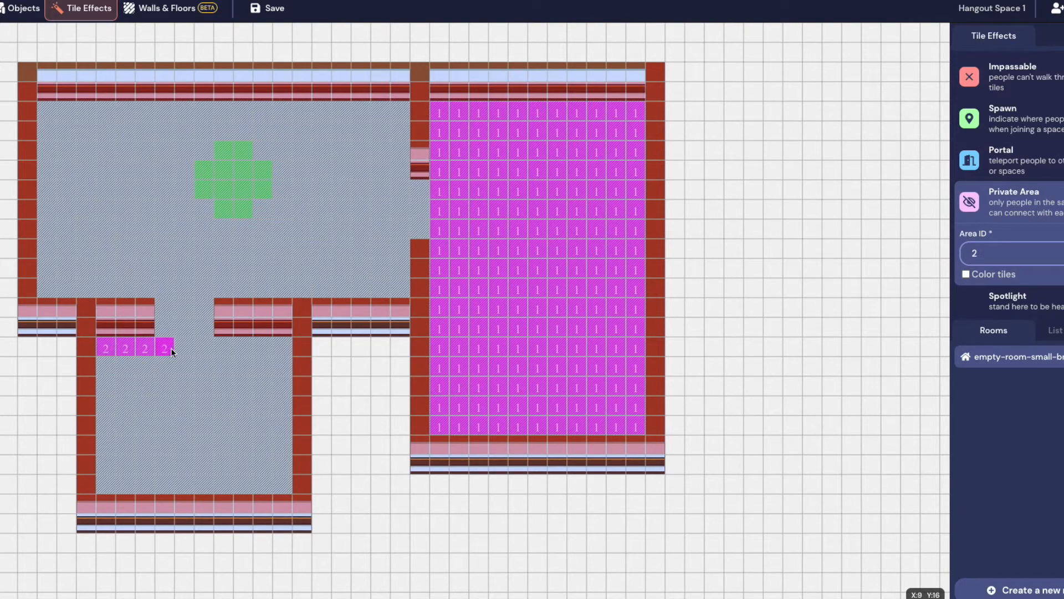
{"action": "mouse_move", "coordinate": [214, 352]}
{"action": "left_mouse_down"}
{"action": "mouse_move", "coordinate": [268, 351]}
{"action": "mouse_move", "coordinate": [273, 465]}
{"action": "mouse_move", "coordinate": [277, 431]}
{"action": "mouse_move", "coordinate": [256, 368]}
{"action": "left_mouse_up"}
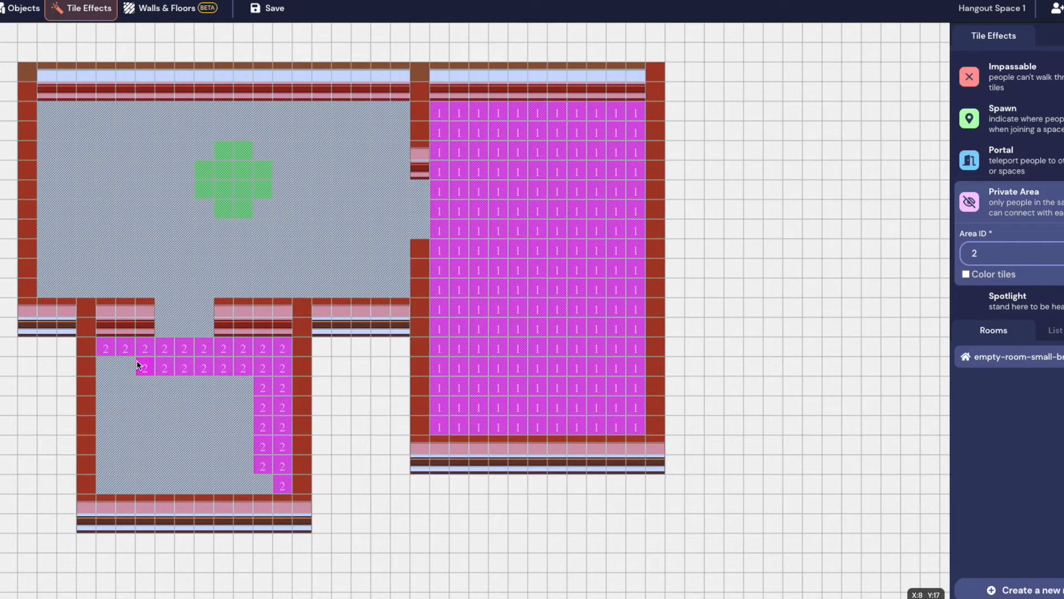
{"action": "mouse_move", "coordinate": [107, 470]}
{"action": "left_mouse_down"}
{"action": "mouse_move", "coordinate": [188, 489]}
{"action": "mouse_move", "coordinate": [274, 485]}
{"action": "mouse_move", "coordinate": [230, 433]}
{"action": "mouse_move", "coordinate": [240, 406]}
{"action": "mouse_move", "coordinate": [245, 444]}
{"action": "mouse_move", "coordinate": [244, 385]}
{"action": "mouse_move", "coordinate": [145, 384]}
{"action": "left_mouse_up"}
{"action": "mouse_move", "coordinate": [118, 443]}
{"action": "left_mouse_down"}
{"action": "mouse_move", "coordinate": [190, 475]}
{"action": "mouse_move", "coordinate": [246, 472]}
{"action": "mouse_move", "coordinate": [201, 424]}
{"action": "mouse_move", "coordinate": [106, 414]}
{"action": "mouse_move", "coordinate": [148, 430]}
{"action": "mouse_move", "coordinate": [145, 402]}
{"action": "left_mouse_up"}
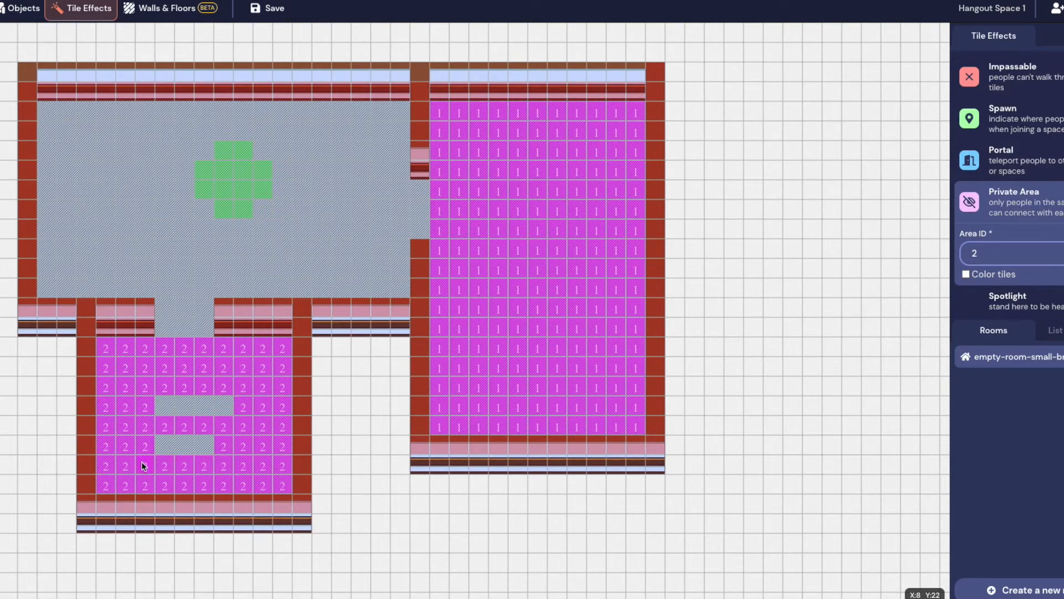
{"action": "left_click_drag", "start_coordinate": [207, 432], "coordinate": [225, 402]}
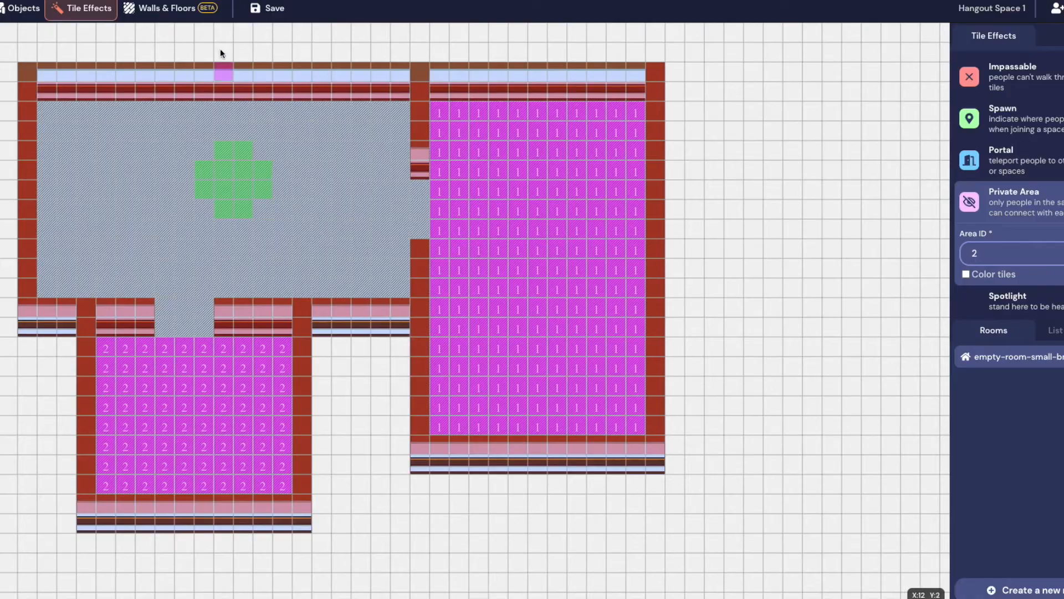
{"action": "left_click", "coordinate": [276, 10]}
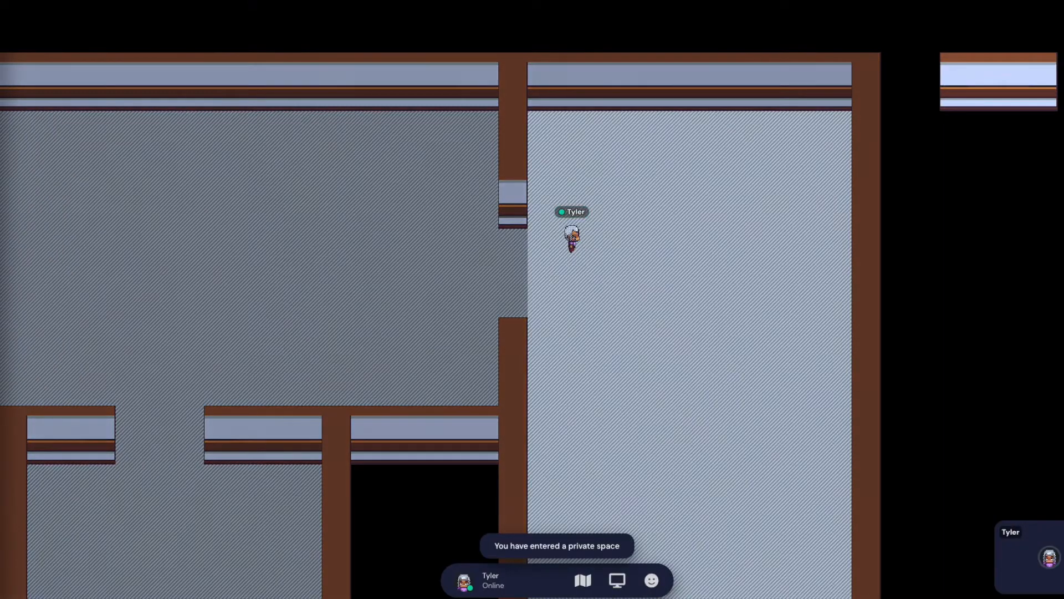
Walk the avatar across the left room and into the private right room
{"action": "key", "text": "Left"}
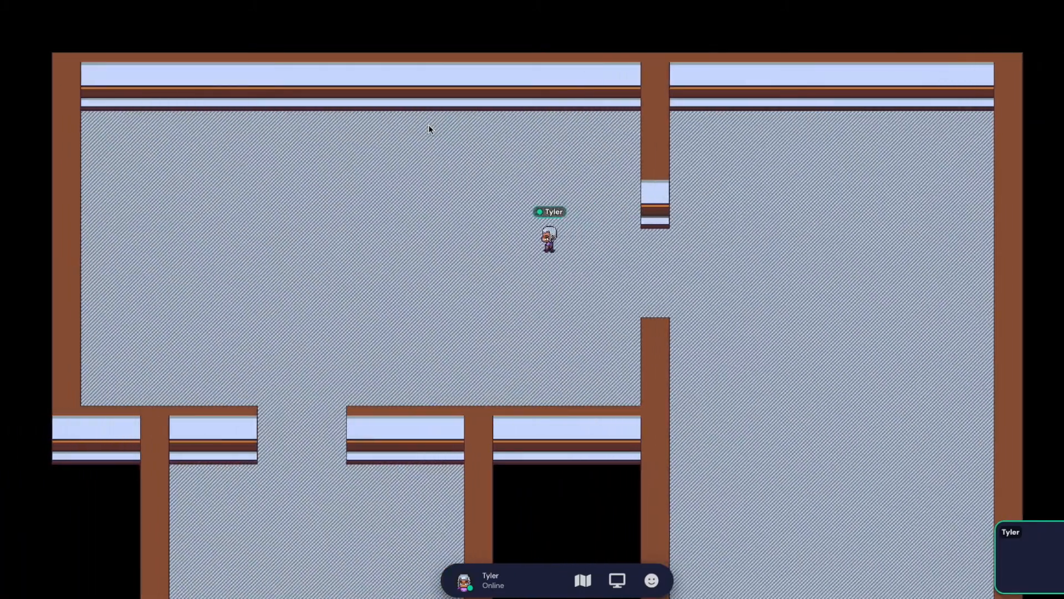
{"action": "key", "text": "Left"}
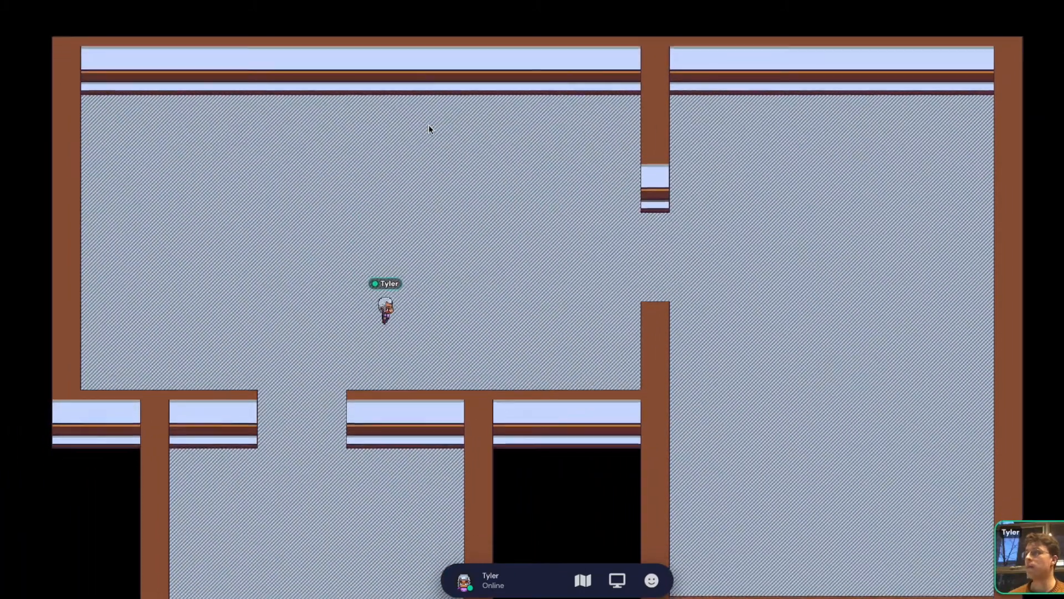
{"action": "key", "text": "Left"}
{"action": "key", "text": "Down"}
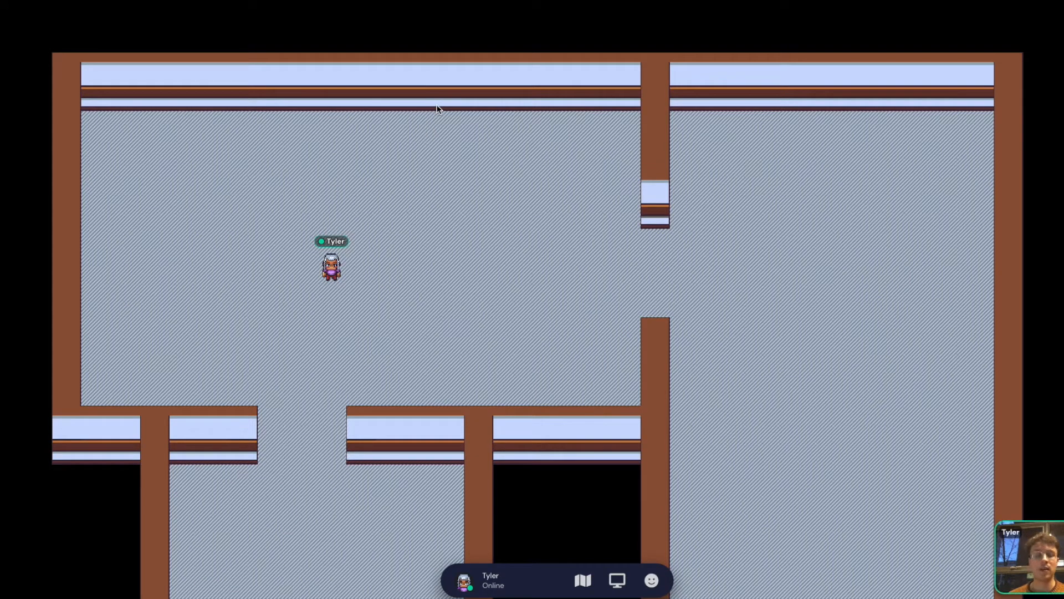
{"action": "key", "text": "Right"}
{"action": "key", "text": "Right"}
{"action": "key", "text": "Down"}
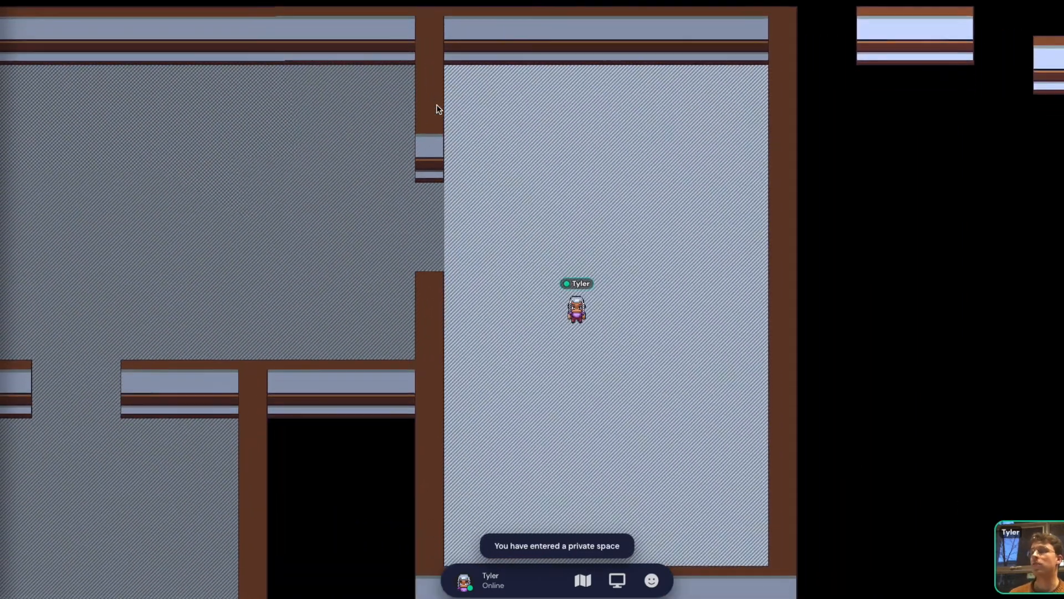
{"action": "key", "text": "Down"}
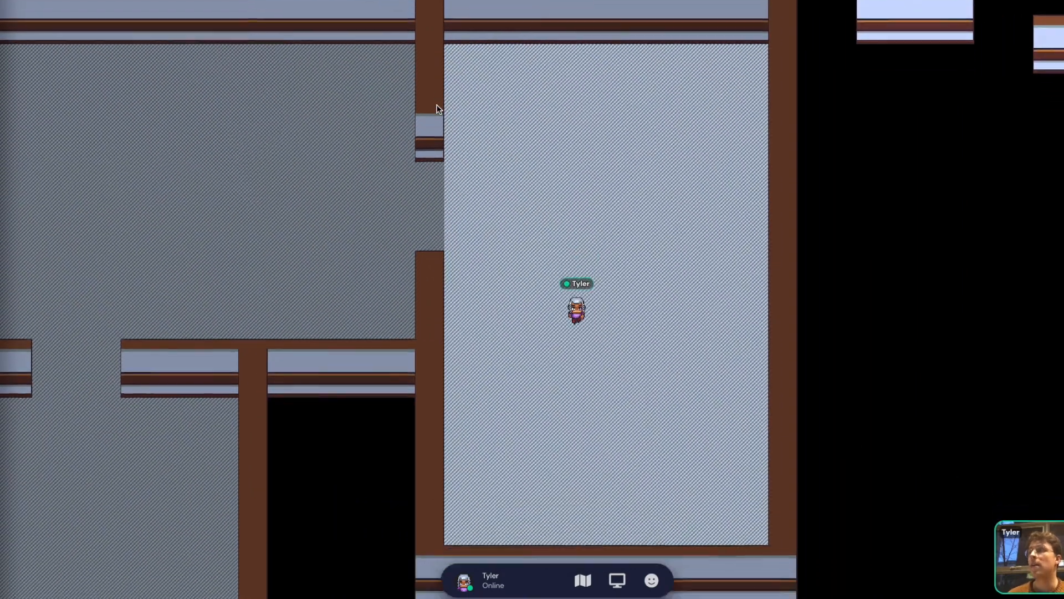
{"action": "key", "text": "Right"}
Walk back out through the doorway, then step into the private room again
{"action": "key", "text": "Up"}
{"action": "key", "text": "Left"}
{"action": "key", "text": "Down"}
{"action": "key", "text": "Left"}
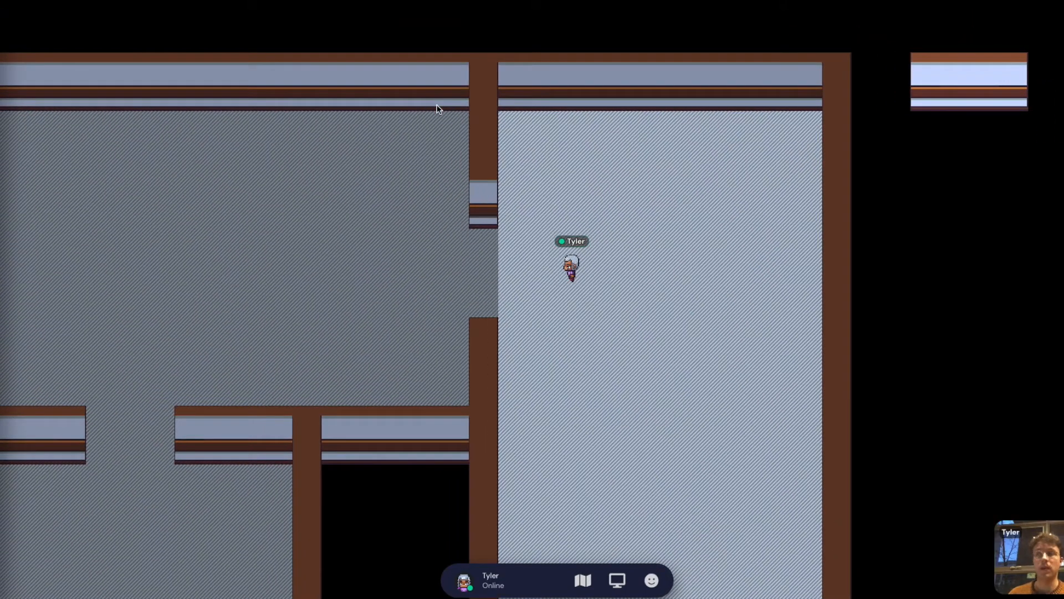
{"action": "key", "text": "Left"}
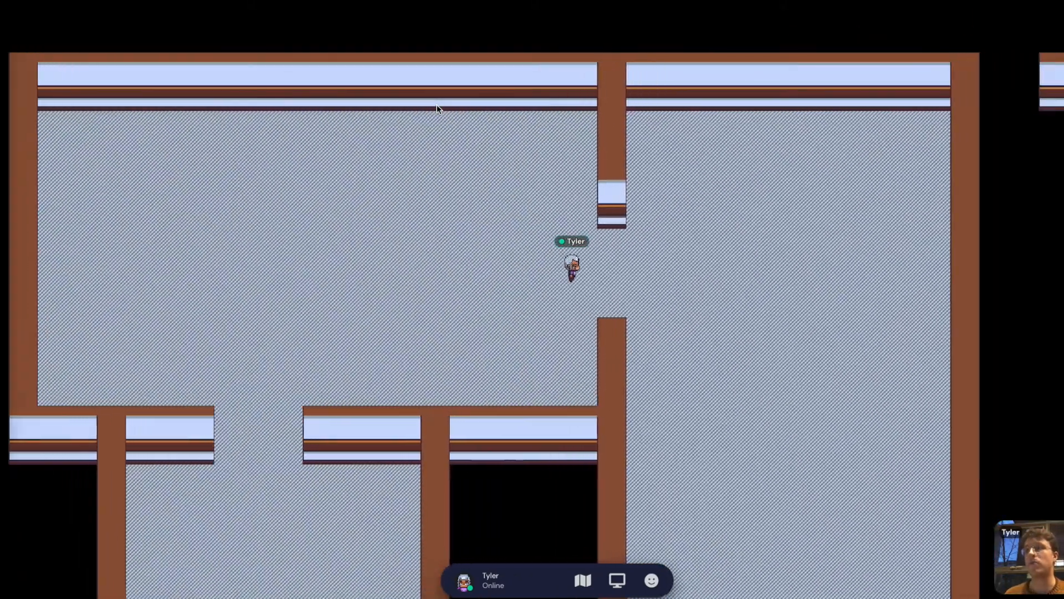
{"action": "key", "text": "Left"}
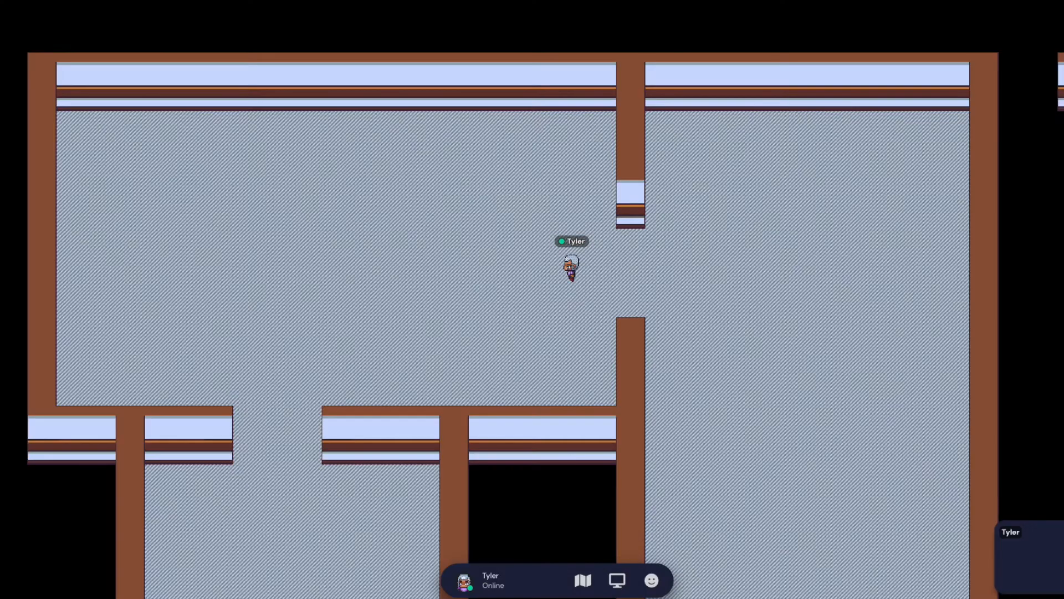
{"action": "key", "text": "Right"}
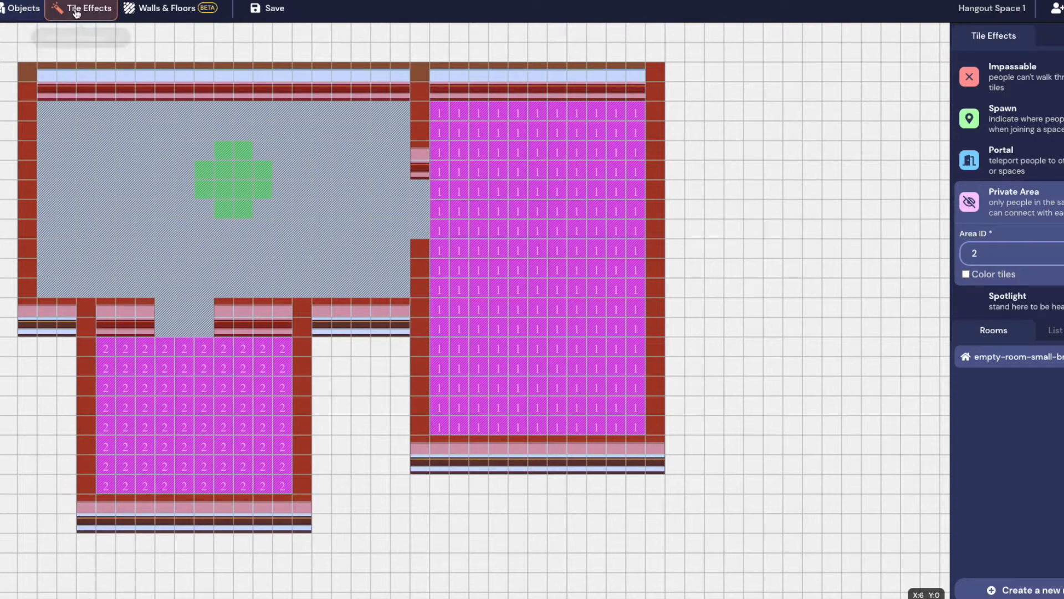
Open the full object catalogue, browse Office Decor and search for 'table'
{"action": "left_click", "coordinate": [16, 15]}
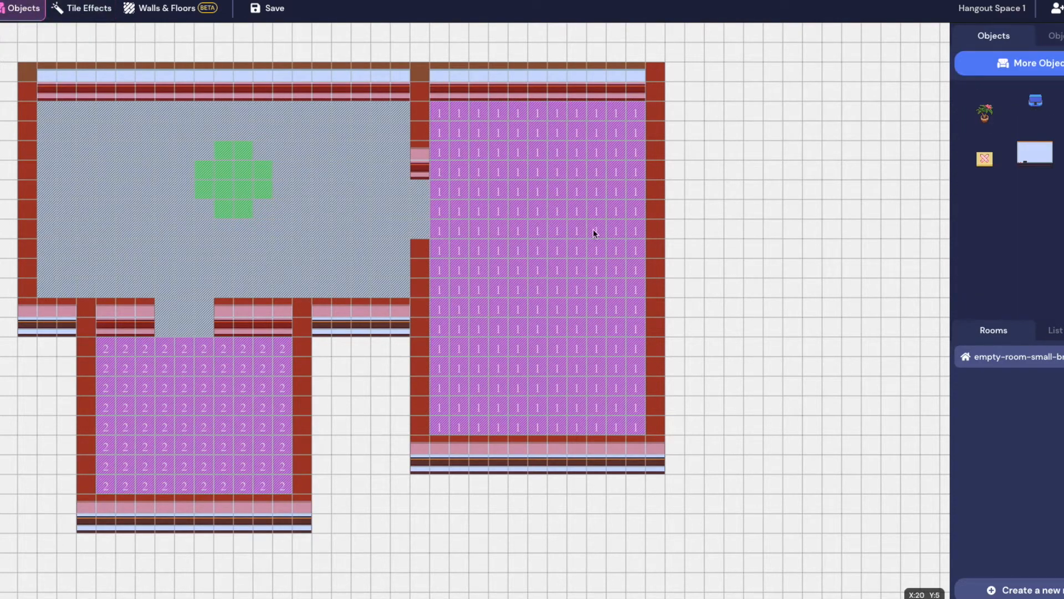
{"action": "left_click", "coordinate": [1056, 65]}
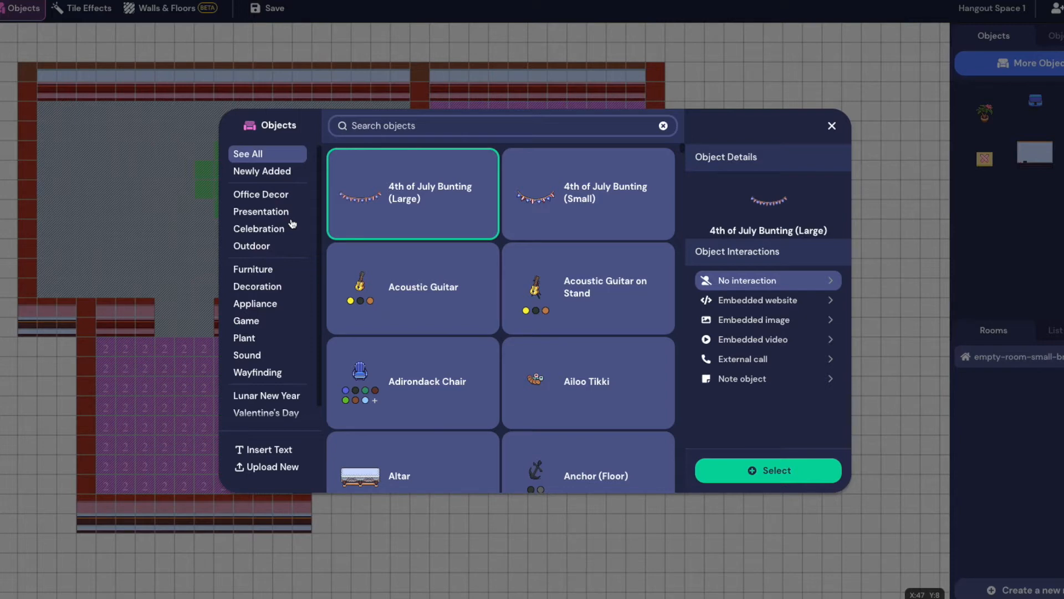
{"action": "left_click", "coordinate": [271, 197]}
{"action": "scroll", "coordinate": [521, 222], "scroll_direction": "down", "scroll_amount": 6}
{"action": "left_click", "coordinate": [488, 126]}
{"action": "type", "text": "table"}
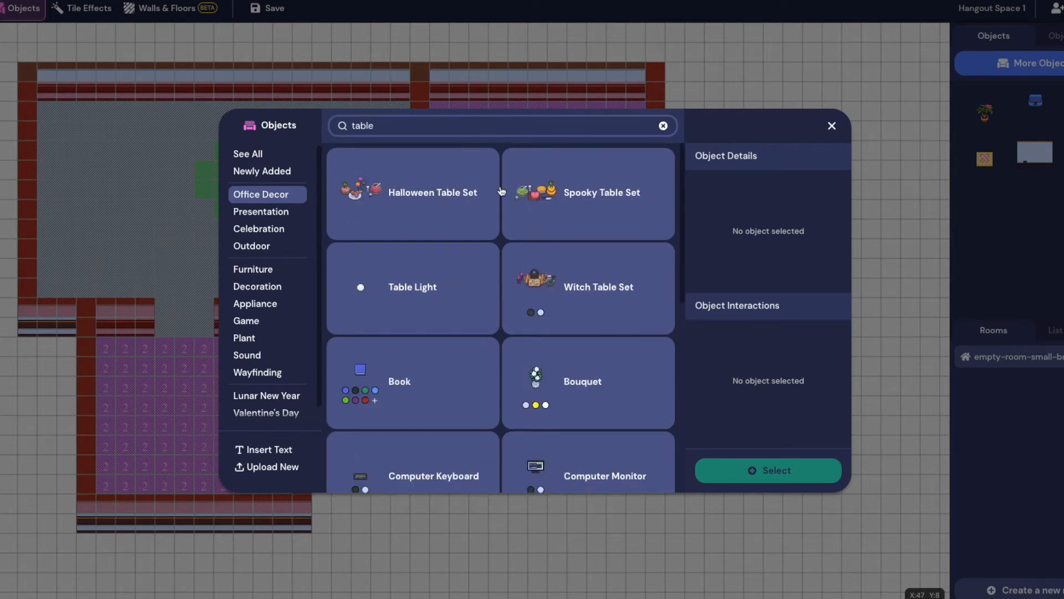
Browse the Decoration category, previewing the Beach Towel and Big Stained Glass Window
{"action": "left_click", "coordinate": [258, 287]}
{"action": "scroll", "coordinate": [410, 203], "scroll_direction": "down", "scroll_amount": 3}
{"action": "scroll", "coordinate": [410, 202], "scroll_direction": "up", "scroll_amount": 3}
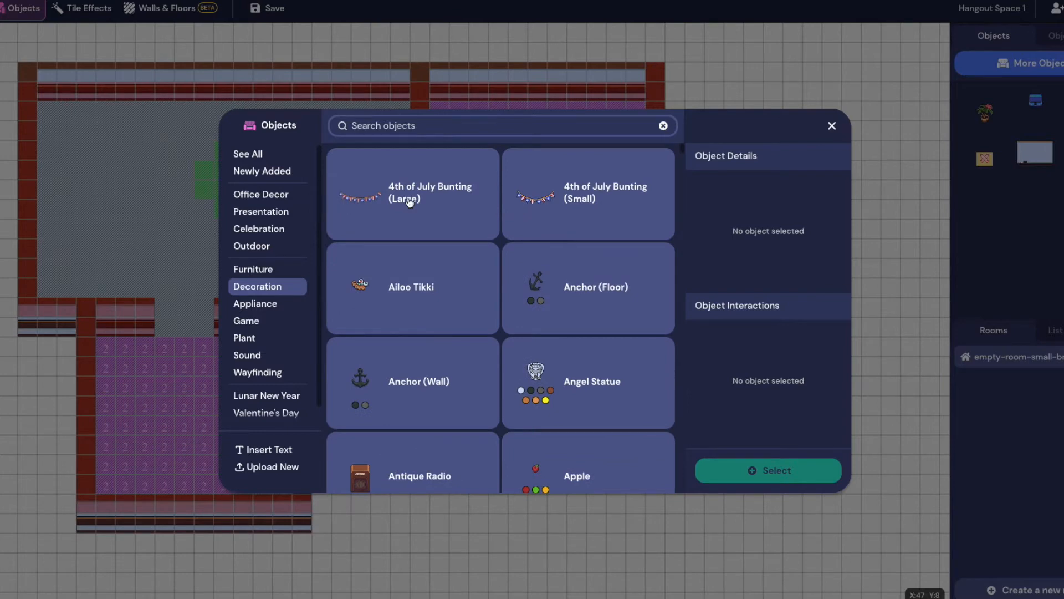
{"action": "scroll", "coordinate": [506, 169], "scroll_direction": "down", "scroll_amount": 1}
{"action": "scroll", "coordinate": [506, 169], "scroll_direction": "up", "scroll_amount": 1}
{"action": "scroll", "coordinate": [440, 392], "scroll_direction": "down", "scroll_amount": 4}
{"action": "scroll", "coordinate": [434, 387], "scroll_direction": "down", "scroll_amount": 10}
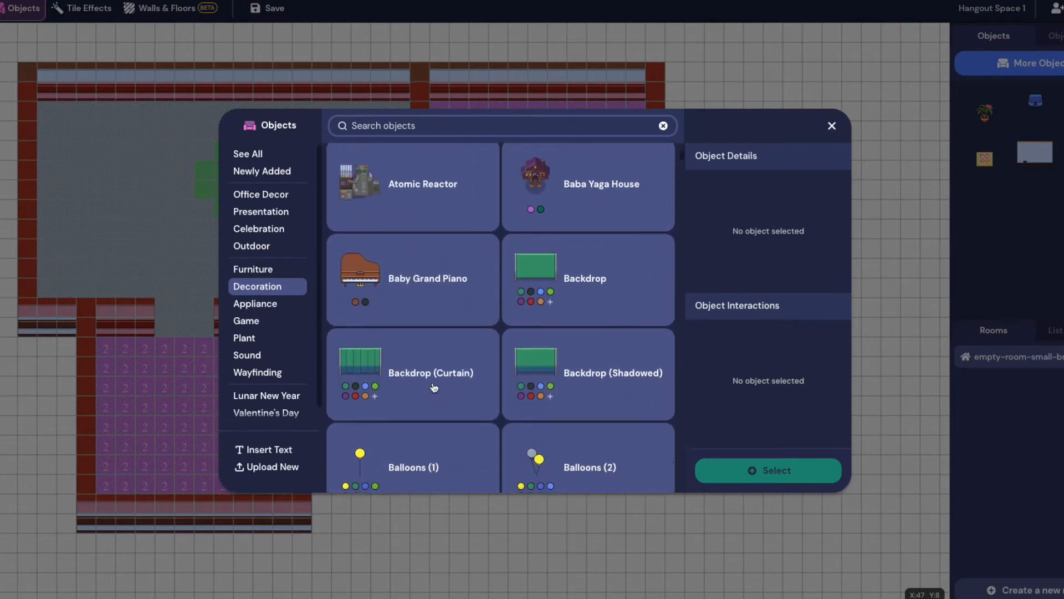
{"action": "scroll", "coordinate": [434, 386], "scroll_direction": "up", "scroll_amount": 3}
{"action": "scroll", "coordinate": [430, 360], "scroll_direction": "down", "scroll_amount": 3}
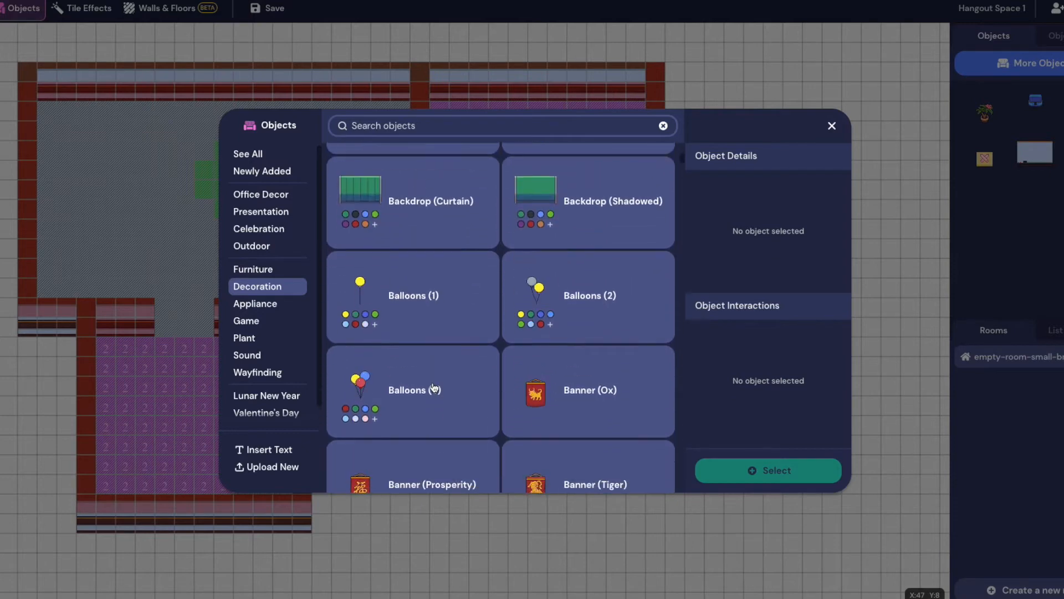
{"action": "scroll", "coordinate": [426, 338], "scroll_direction": "up", "scroll_amount": 6}
{"action": "scroll", "coordinate": [412, 294], "scroll_direction": "down", "scroll_amount": 12}
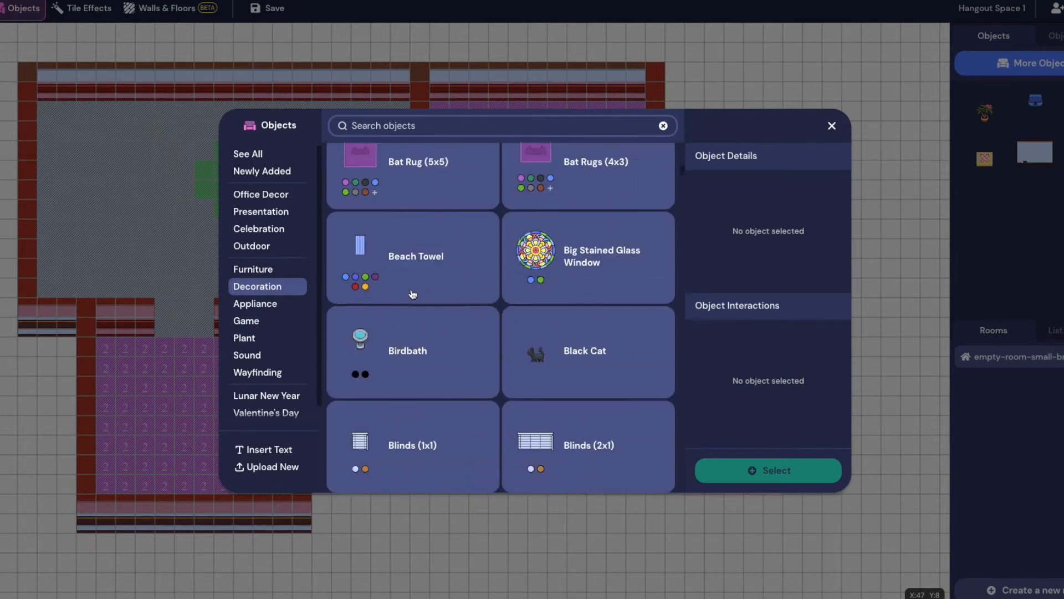
{"action": "scroll", "coordinate": [412, 293], "scroll_direction": "down", "scroll_amount": 2}
{"action": "scroll", "coordinate": [416, 310], "scroll_direction": "up", "scroll_amount": 10}
{"action": "scroll", "coordinate": [418, 319], "scroll_direction": "up", "scroll_amount": 2}
{"action": "scroll", "coordinate": [418, 318], "scroll_direction": "down", "scroll_amount": 4}
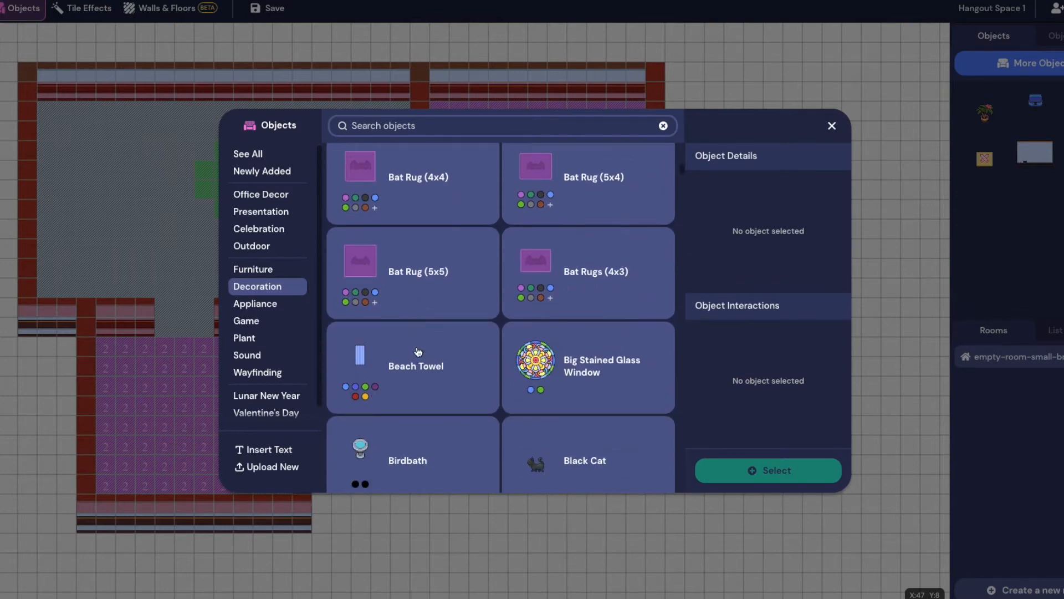
{"action": "left_click", "coordinate": [417, 369]}
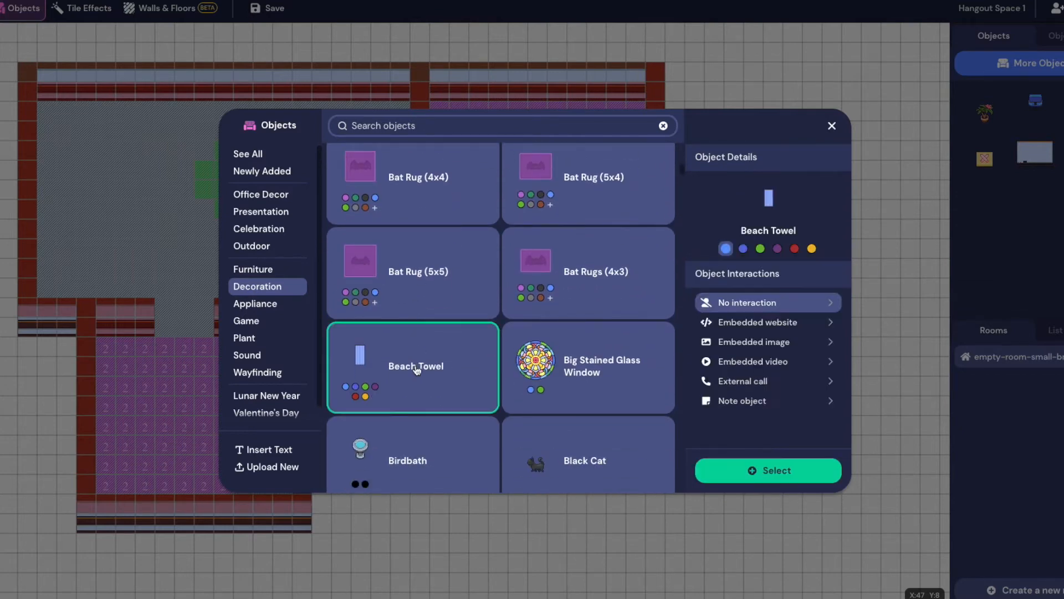
{"action": "left_click", "coordinate": [572, 368]}
{"action": "scroll", "coordinate": [562, 357], "scroll_direction": "down", "scroll_amount": 15}
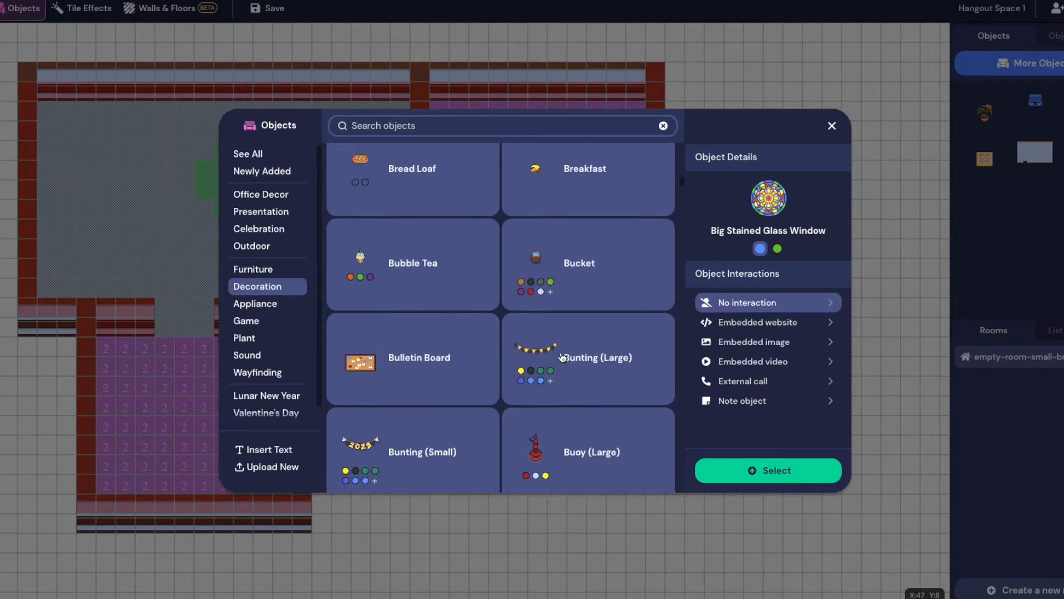
{"action": "scroll", "coordinate": [562, 357], "scroll_direction": "down", "scroll_amount": 3}
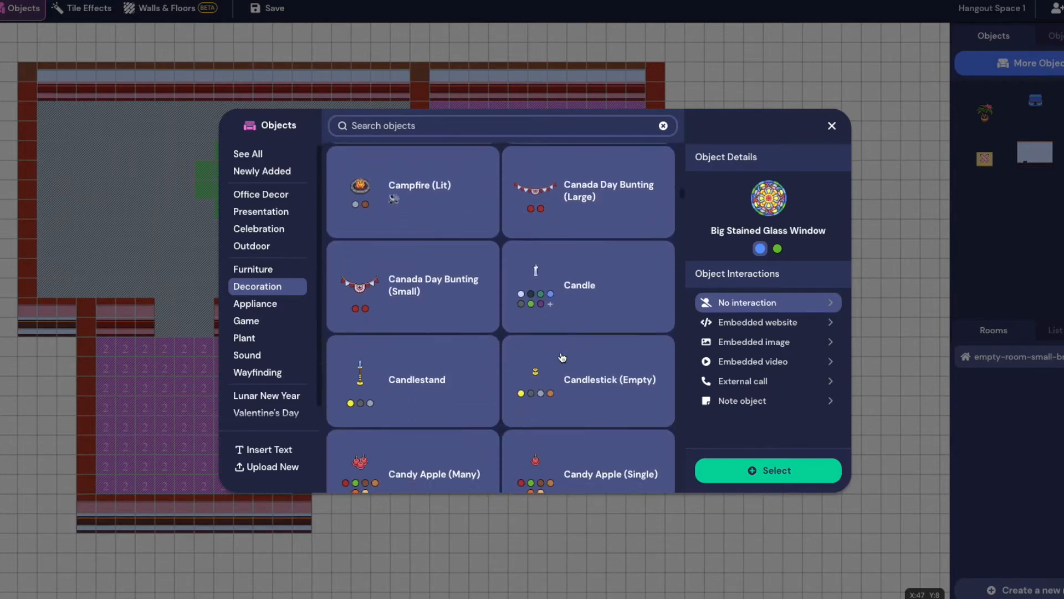
{"action": "scroll", "coordinate": [562, 356], "scroll_direction": "up", "scroll_amount": 2}
Hang a Calendar on the top walls of the main room and the right room
{"action": "left_click", "coordinate": [427, 294]}
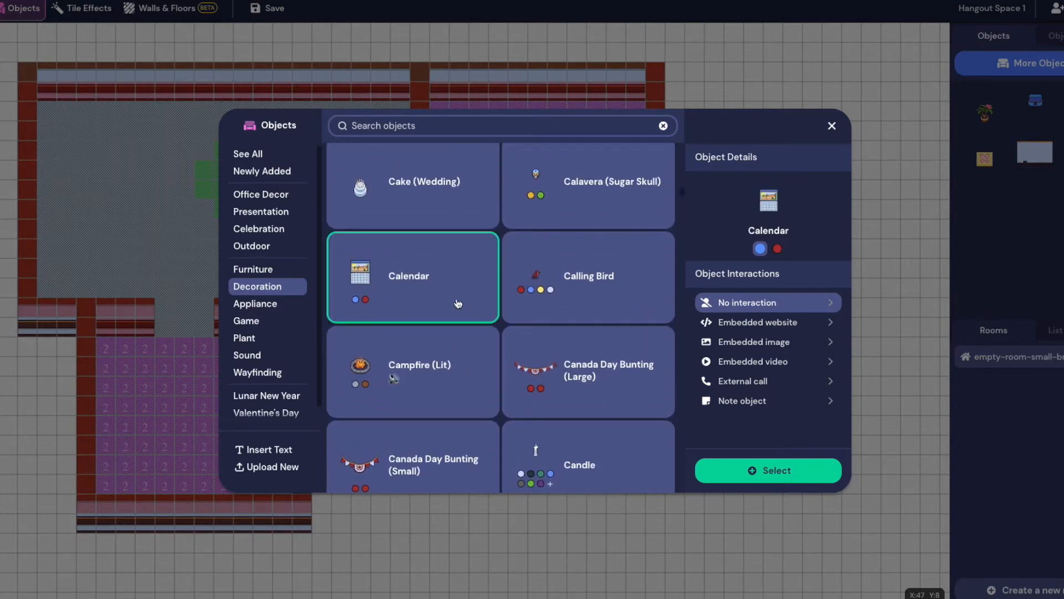
{"action": "left_click", "coordinate": [798, 471]}
{"action": "left_click", "coordinate": [271, 75]}
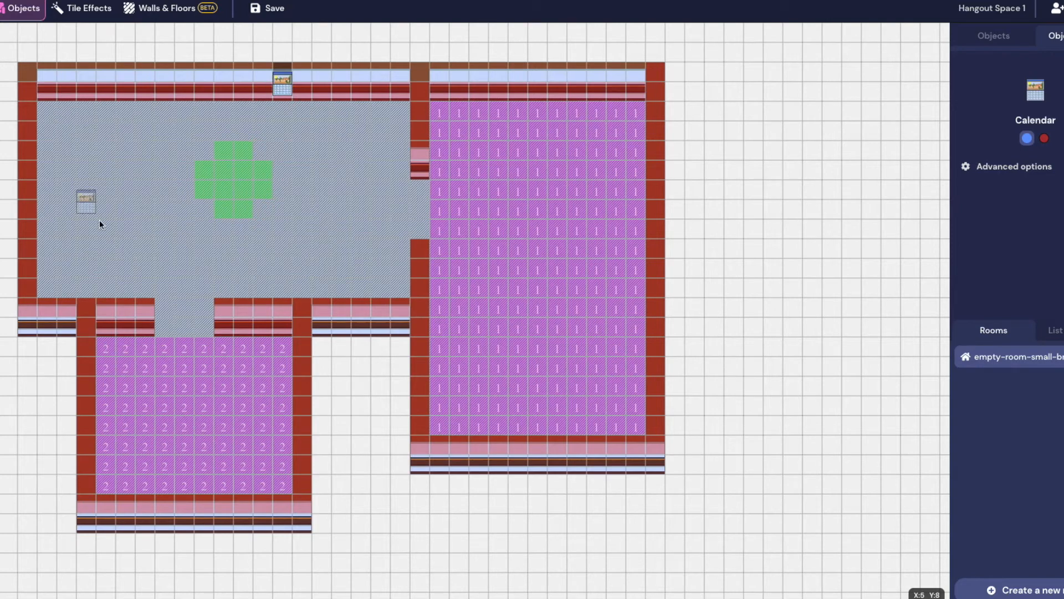
{"action": "left_click", "coordinate": [584, 74]}
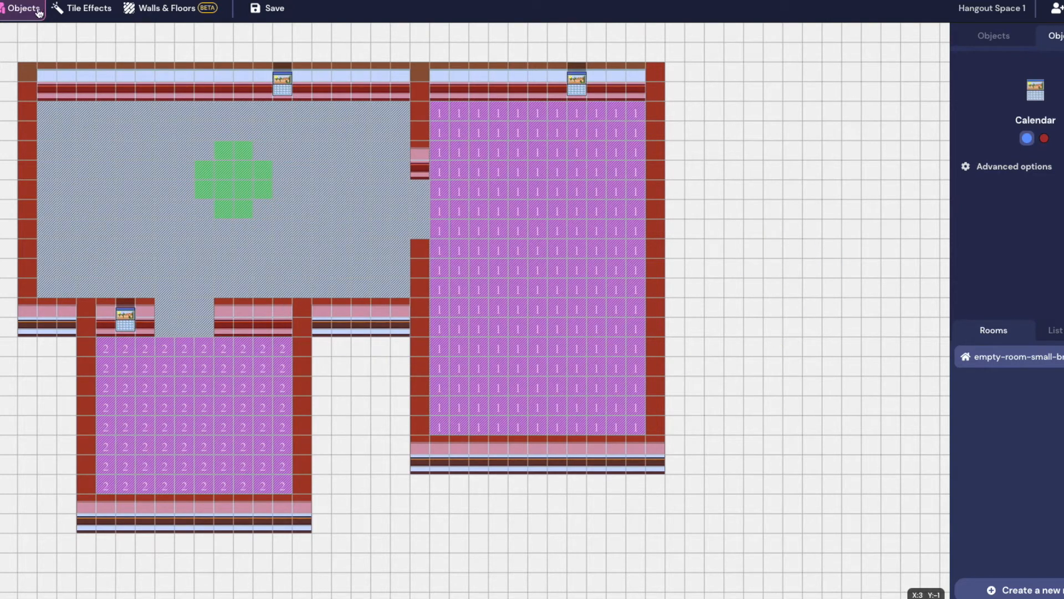
Search the catalogue for 'rugs' and choose the green North American Rugs
{"action": "left_click", "coordinate": [986, 35]}
{"action": "left_click", "coordinate": [1026, 63]}
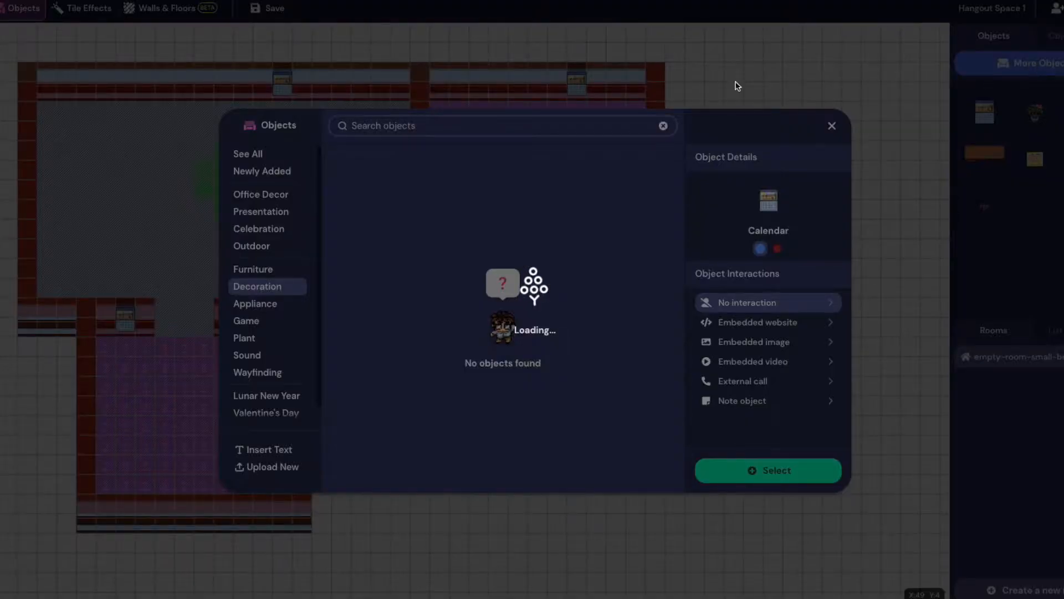
{"action": "type", "text": "rugs"}
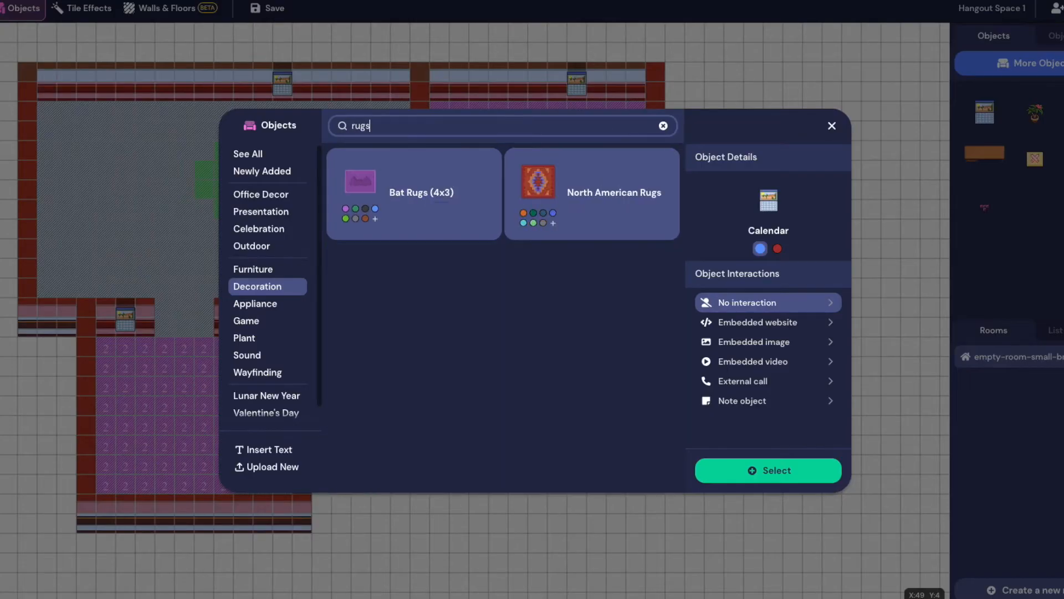
{"action": "left_click", "coordinate": [596, 179]}
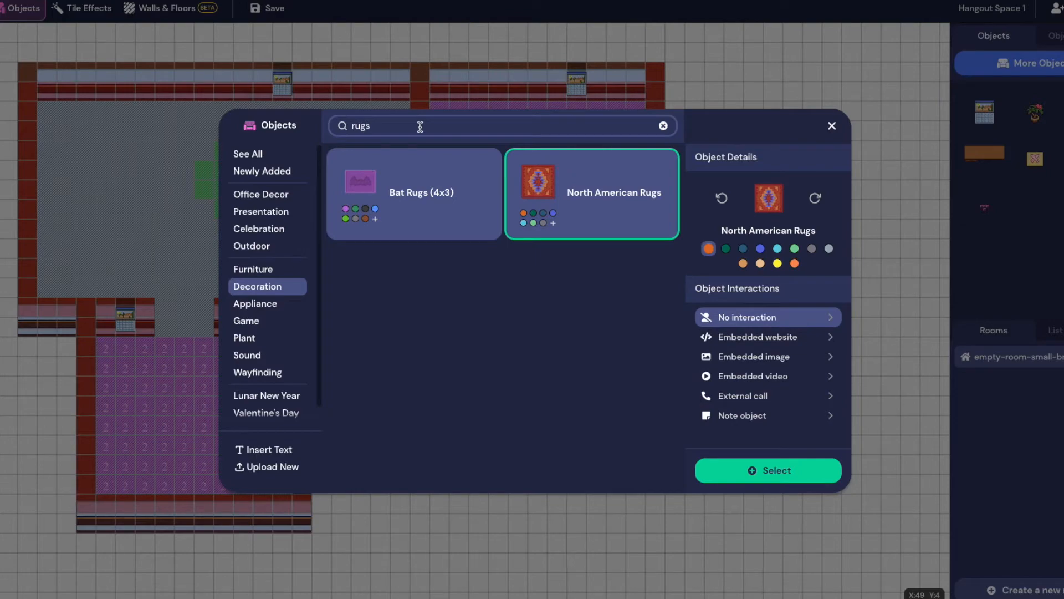
{"action": "left_click", "coordinate": [794, 249]}
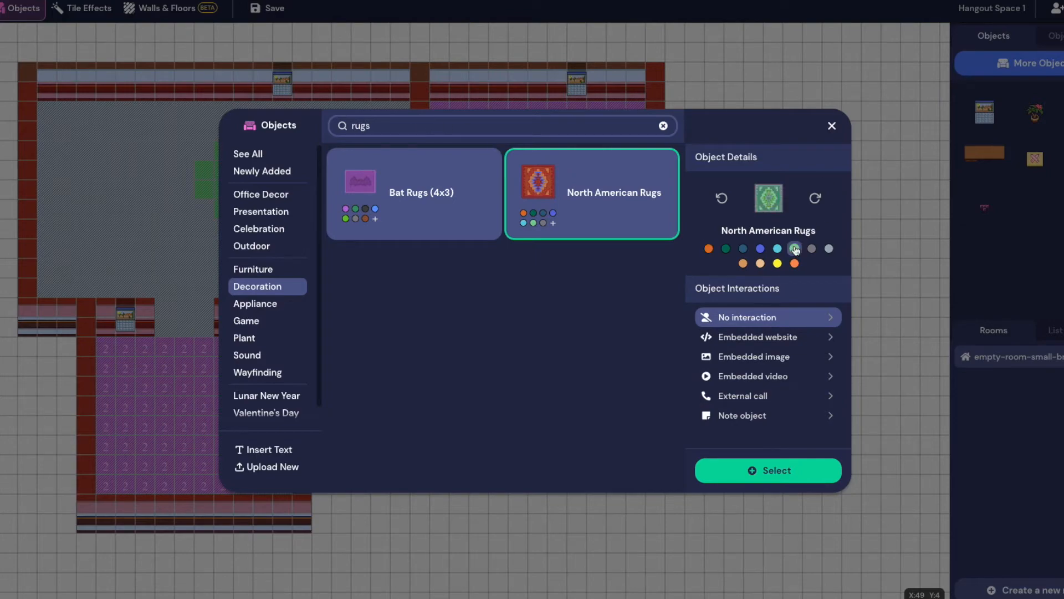
{"action": "left_click", "coordinate": [786, 475]}
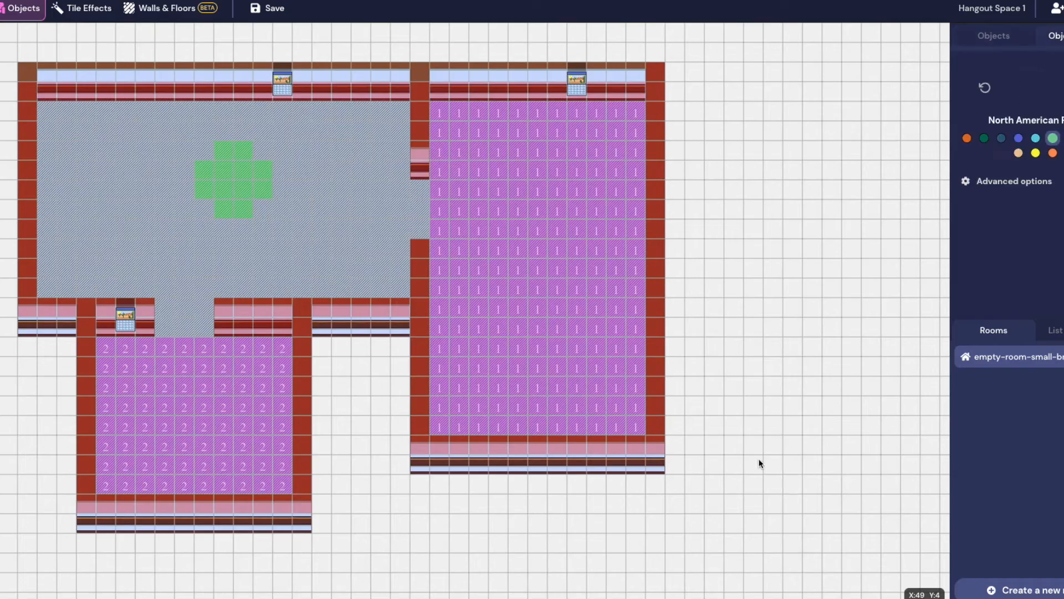
Lay four green rugs in the main room: three across the top, one below the middle
{"action": "left_click", "coordinate": [85, 134]}
{"action": "left_click", "coordinate": [202, 134]}
{"action": "left_click", "coordinate": [320, 133]}
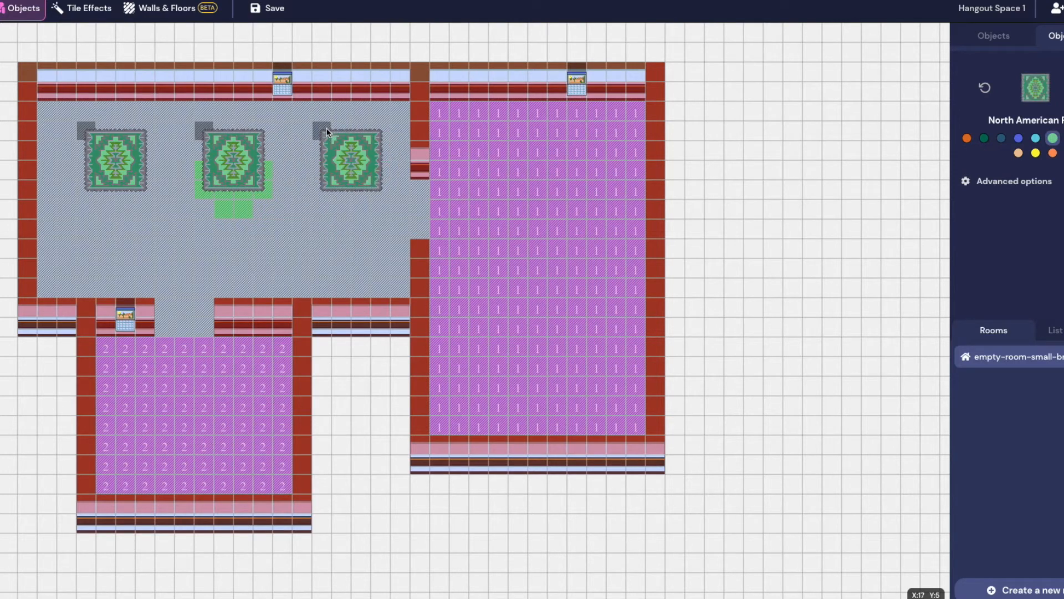
{"action": "left_click", "coordinate": [199, 232]}
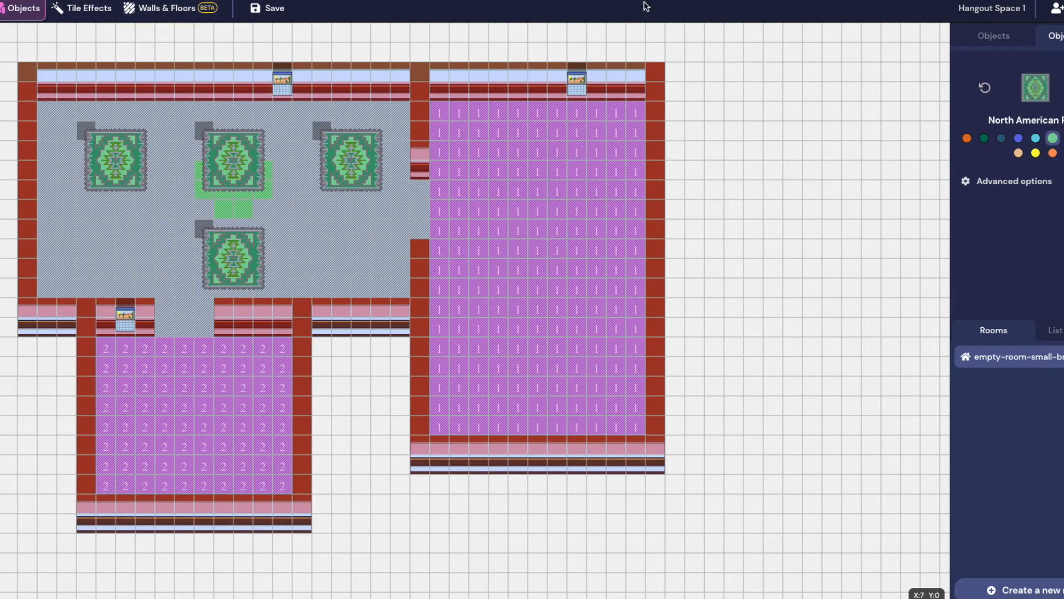
{"action": "left_click", "coordinate": [994, 36]}
Search all categories for 'rug' and choose the Floral Rug (5x5)
{"action": "left_click", "coordinate": [1020, 63]}
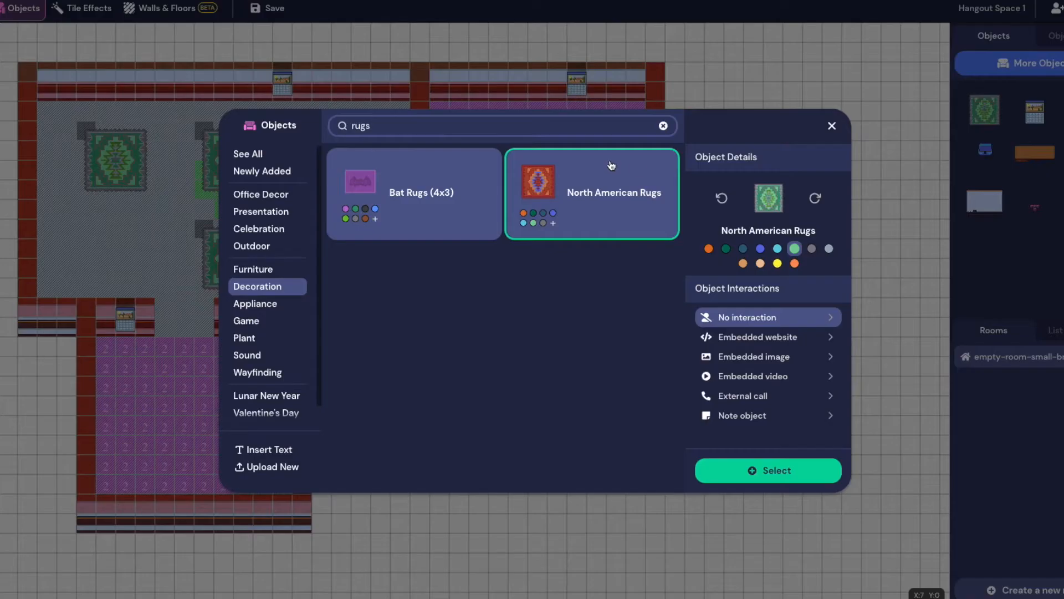
{"action": "double_click", "coordinate": [516, 123]}
{"action": "left_click", "coordinate": [266, 160]}
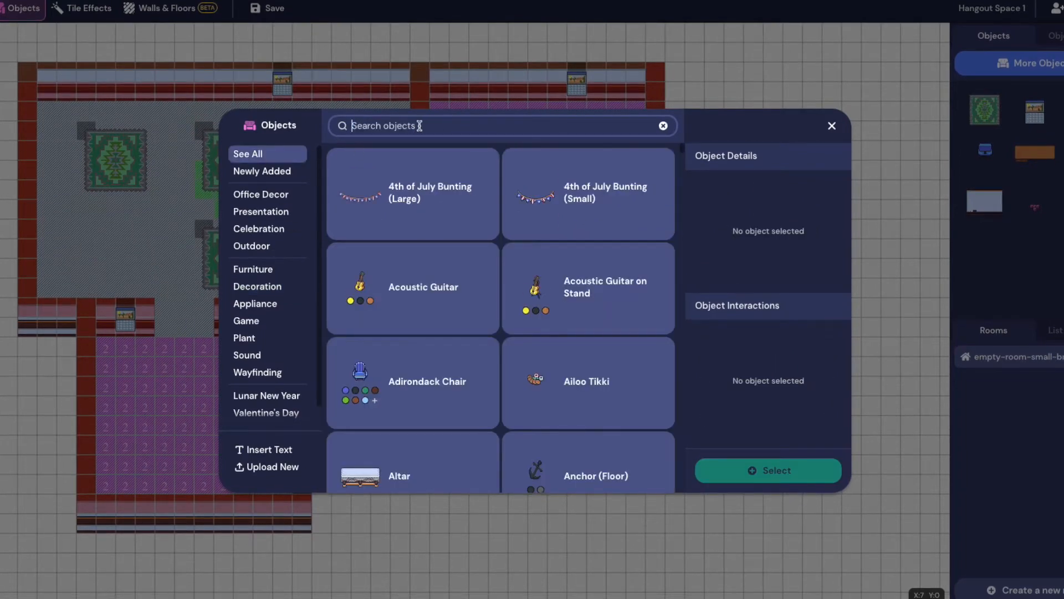
{"action": "type", "text": "rug"}
{"action": "scroll", "coordinate": [524, 273], "scroll_direction": "down", "scroll_amount": 10}
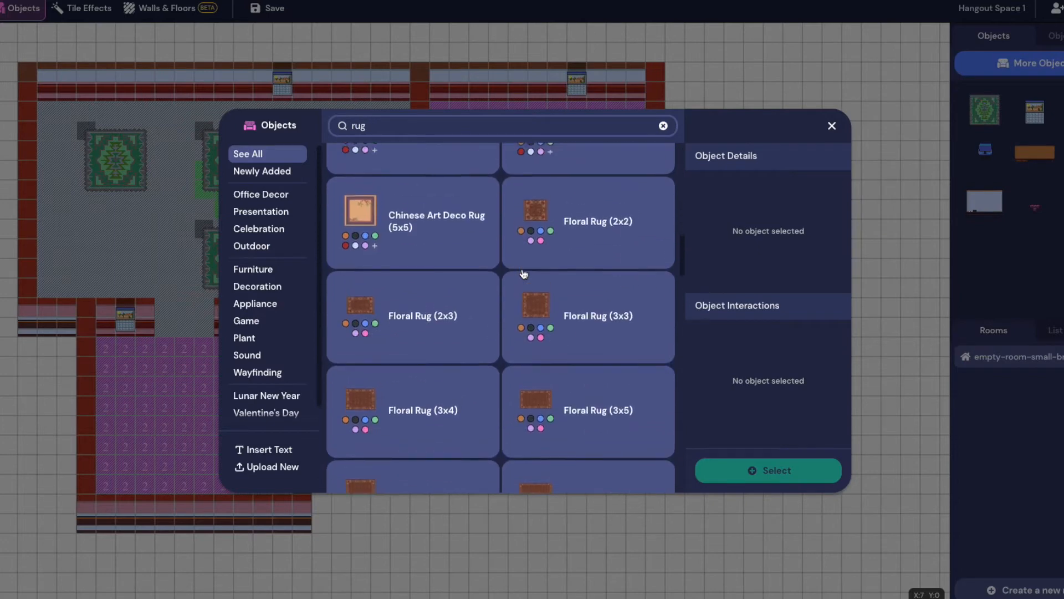
{"action": "scroll", "coordinate": [658, 325], "scroll_direction": "down", "scroll_amount": 4}
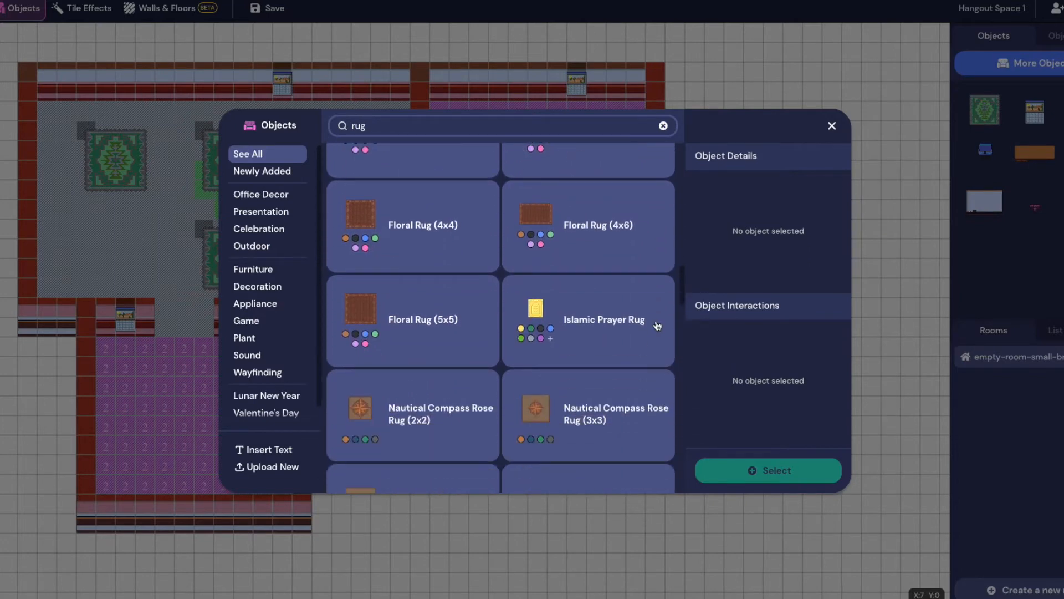
{"action": "left_click", "coordinate": [431, 331]}
{"action": "left_click", "coordinate": [753, 471]}
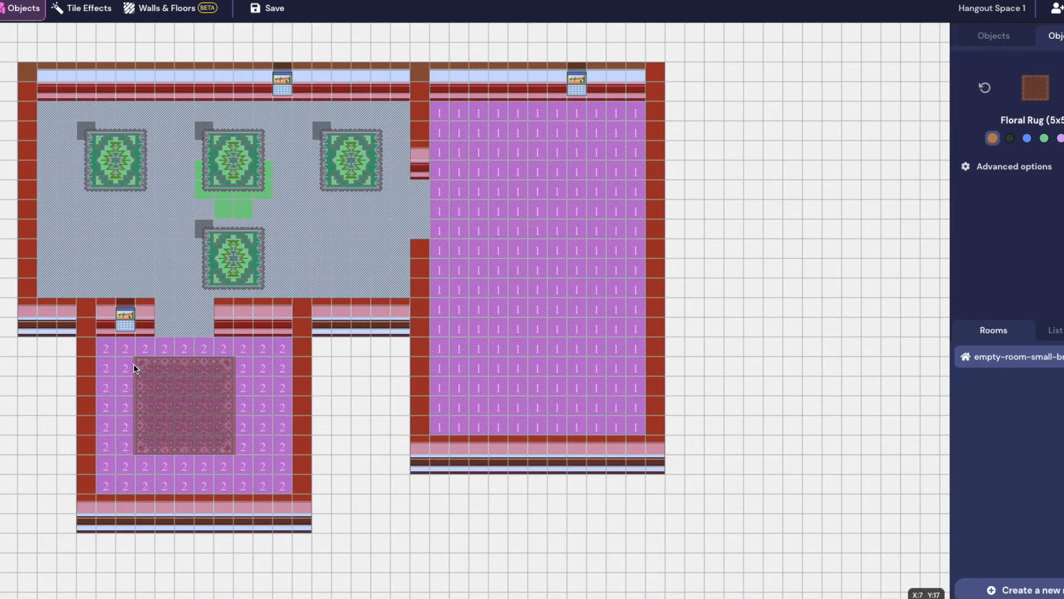
Lay one floral rug in the lower-left room and two stacked in the right room
{"action": "left_click", "coordinate": [134, 381]}
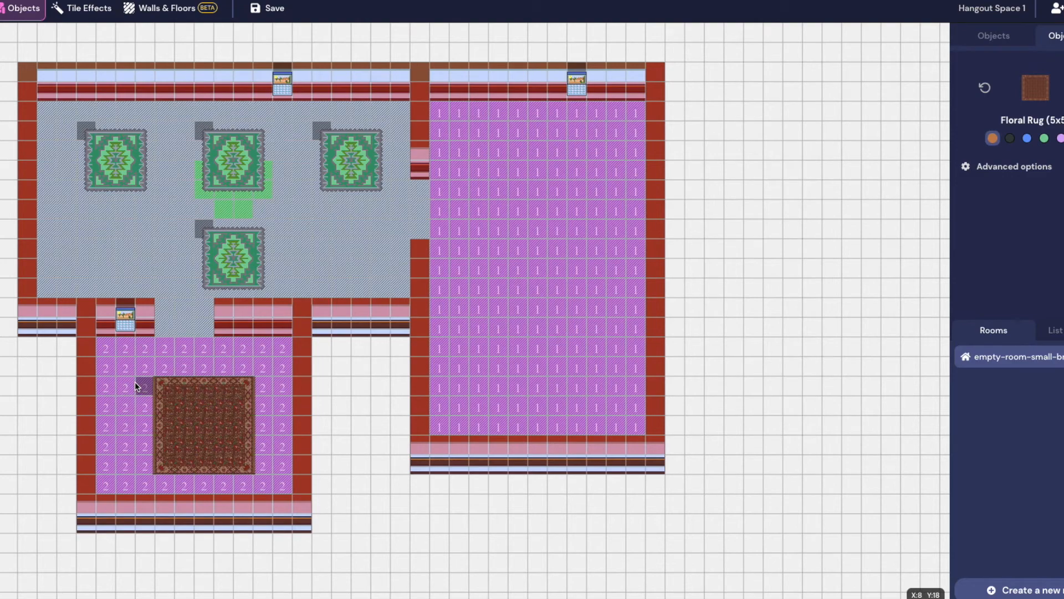
{"action": "left_click", "coordinate": [473, 130]}
{"action": "left_click", "coordinate": [474, 282]}
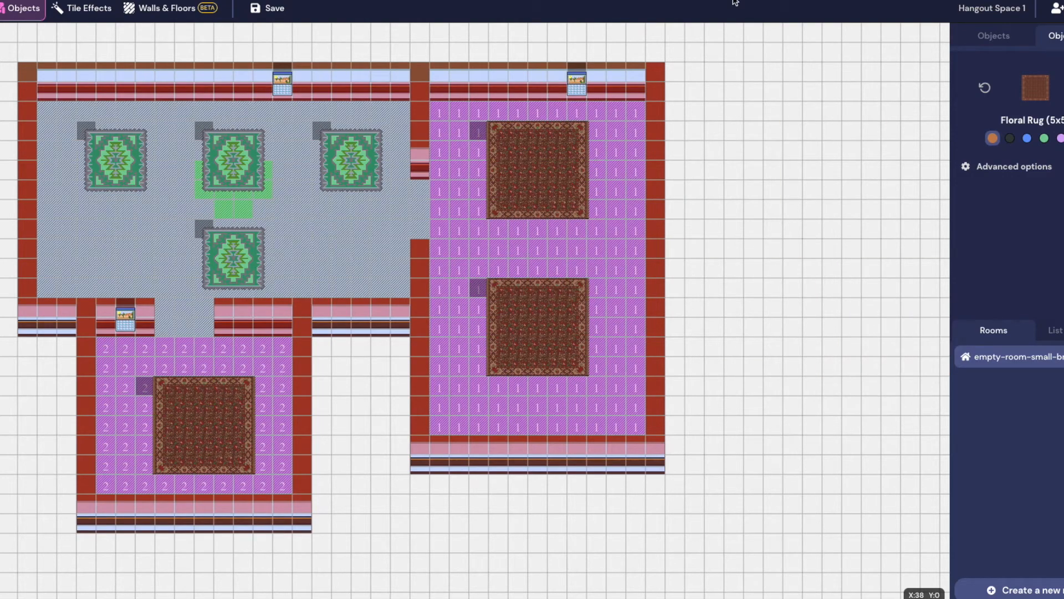
{"action": "left_click", "coordinate": [978, 39]}
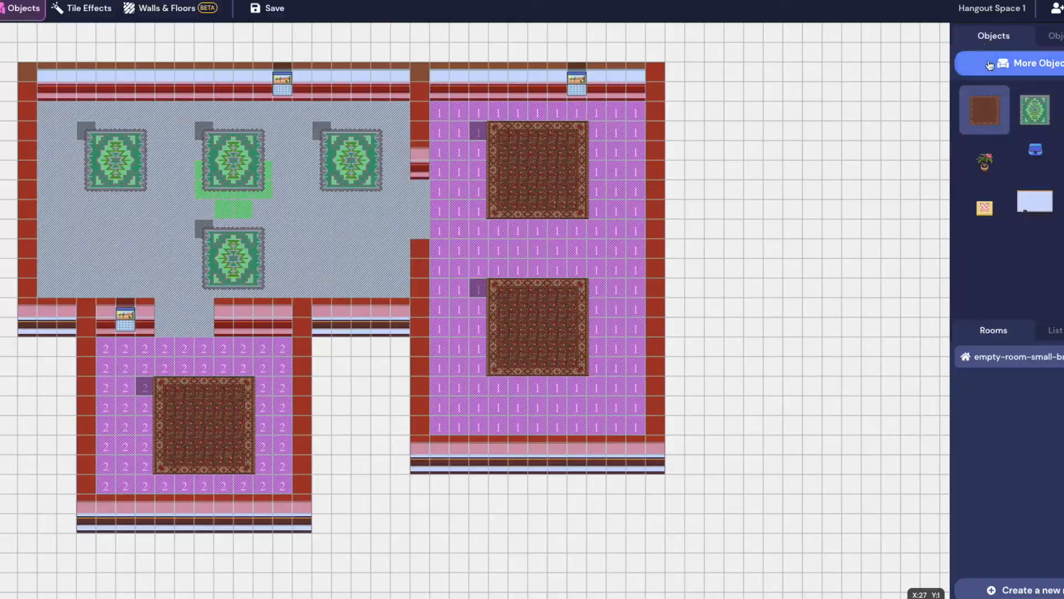
Search 'table' and choose a blue Round Table with Tablecloth (3x3)
{"action": "left_click", "coordinate": [991, 65]}
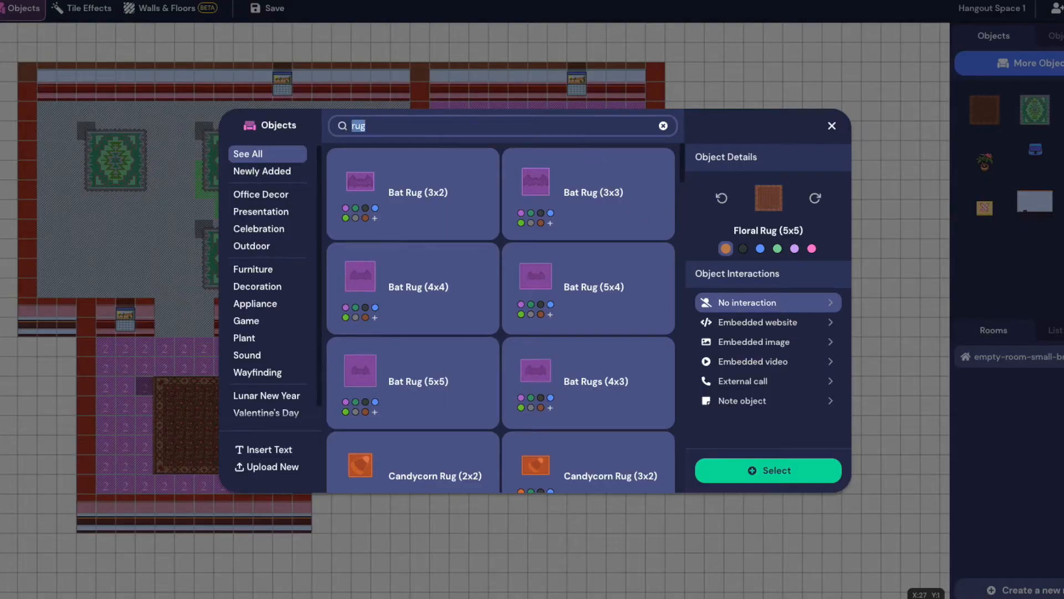
{"action": "type", "text": "table"}
{"action": "scroll", "coordinate": [557, 314], "scroll_direction": "down", "scroll_amount": 10}
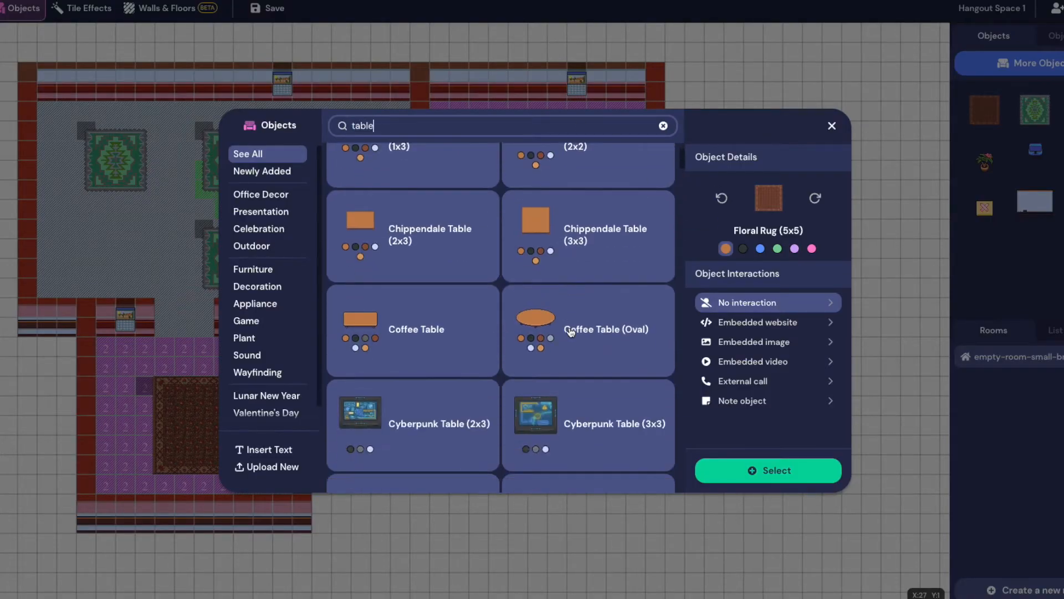
{"action": "scroll", "coordinate": [572, 303], "scroll_direction": "up", "scroll_amount": 10}
{"action": "left_click", "coordinate": [563, 281]}
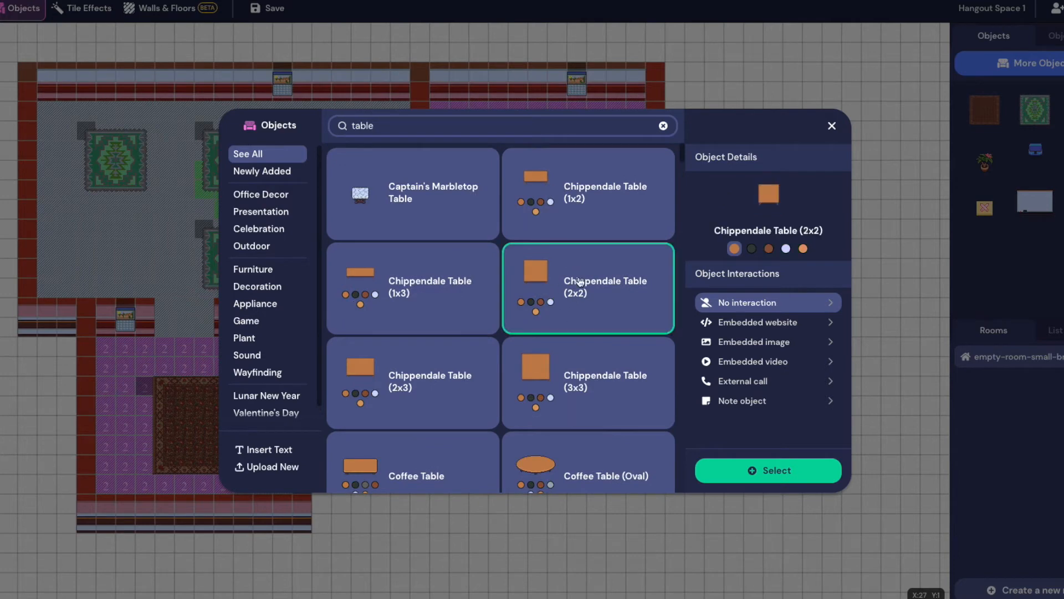
{"action": "scroll", "coordinate": [589, 304], "scroll_direction": "down", "scroll_amount": 8}
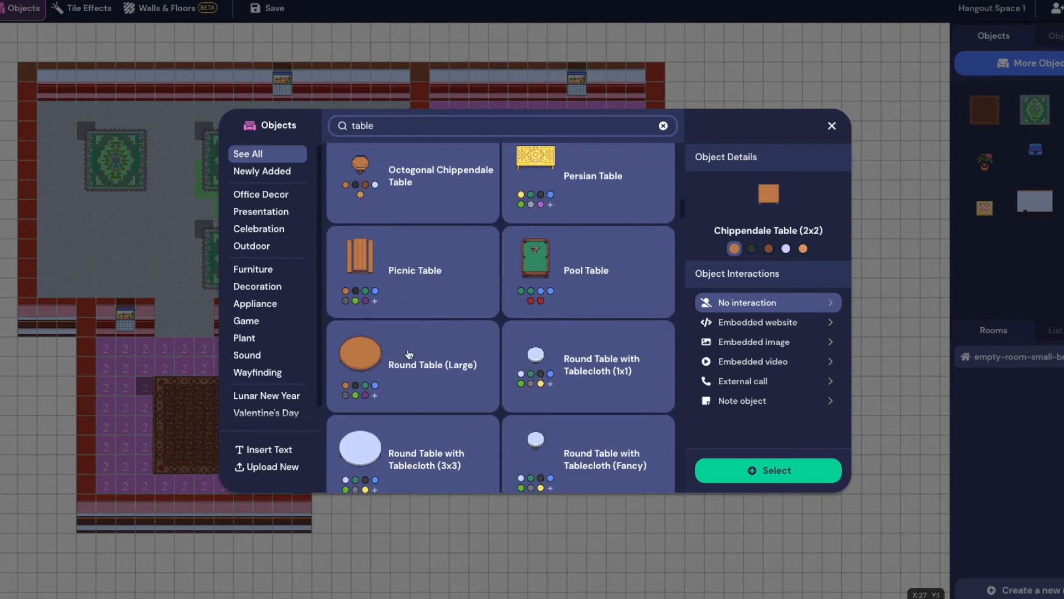
{"action": "left_click", "coordinate": [421, 457]}
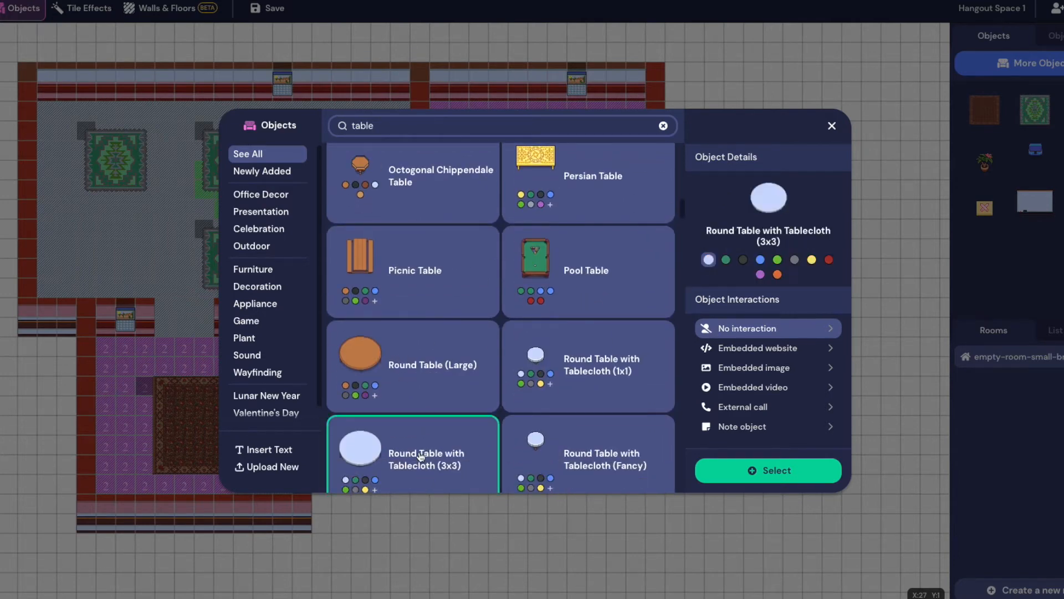
{"action": "left_click", "coordinate": [762, 261]}
{"action": "left_click", "coordinate": [791, 476]}
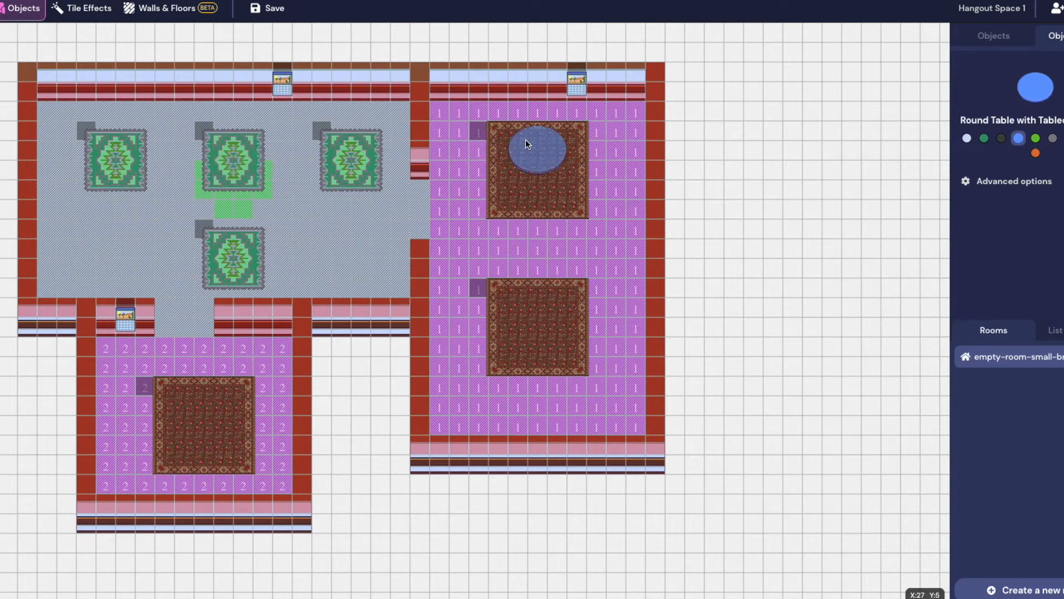
Place blue round tables on both right-room rugs and a green one on the bottom-left rug
{"action": "left_click", "coordinate": [523, 149]}
{"action": "left_click", "coordinate": [521, 308]}
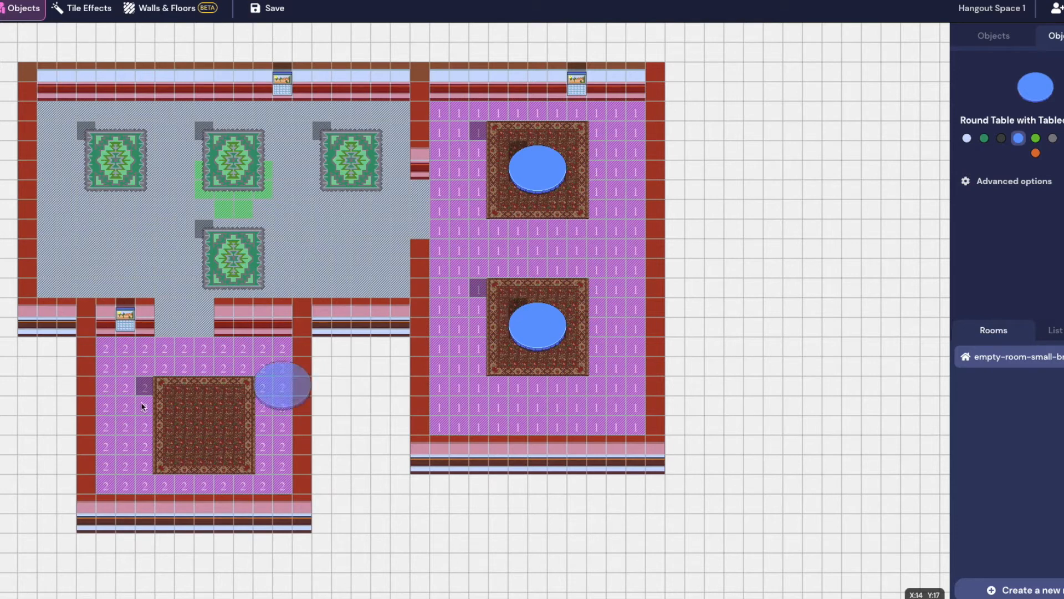
{"action": "left_click", "coordinate": [1063, 139]}
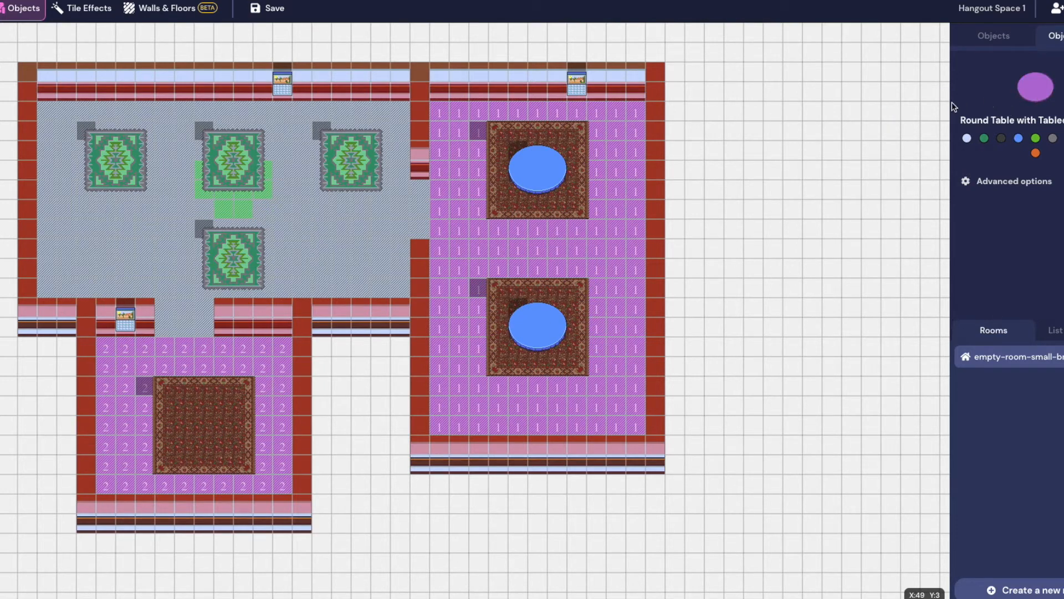
{"action": "left_click", "coordinate": [1002, 141]}
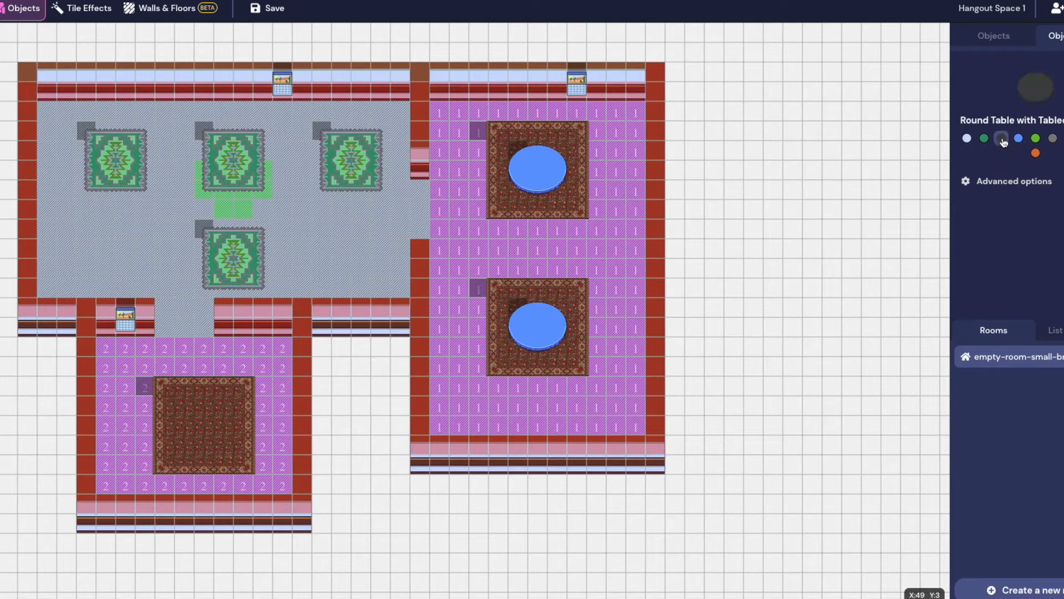
{"action": "left_click", "coordinate": [1035, 139]}
{"action": "left_click", "coordinate": [191, 408]}
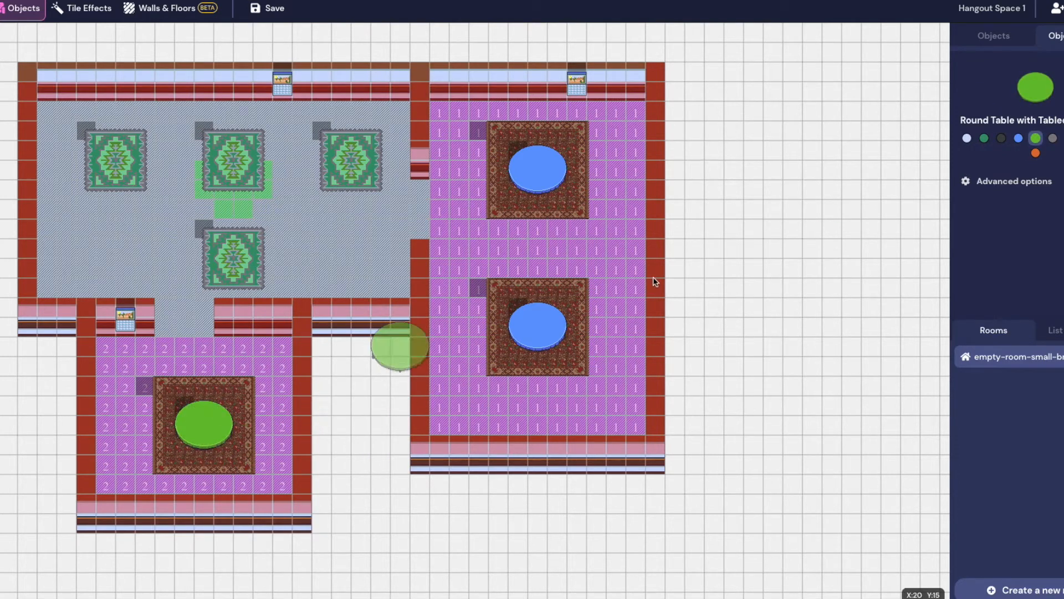
{"action": "left_click", "coordinate": [993, 34]}
{"action": "left_click", "coordinate": [1018, 64]}
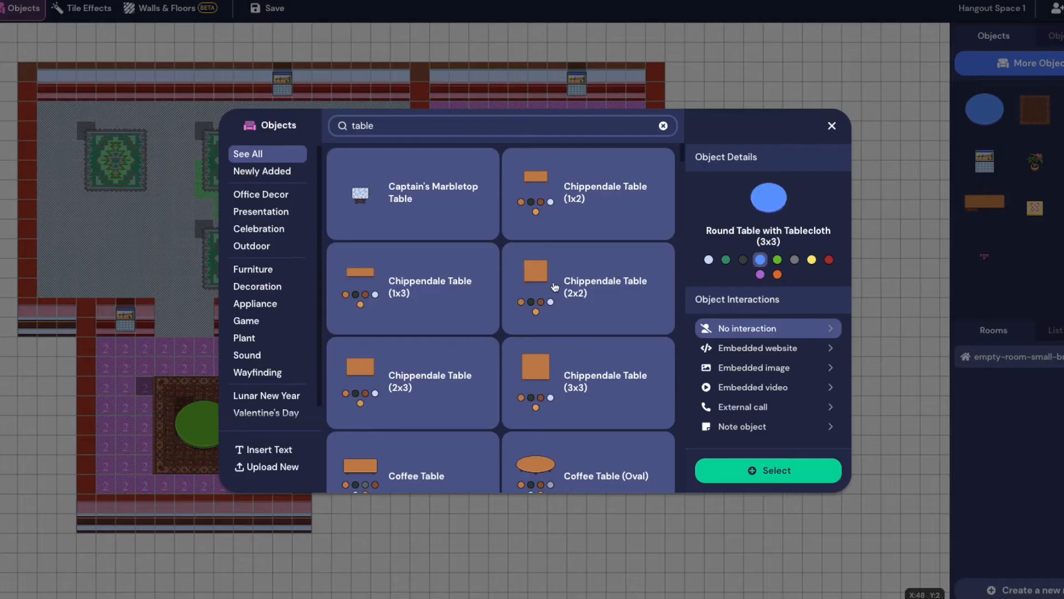
Place Cyberpunk Table (3x3) over the top-right, top-left and lower-middle main-room rugs
{"action": "scroll", "coordinate": [578, 376], "scroll_direction": "down", "scroll_amount": 10}
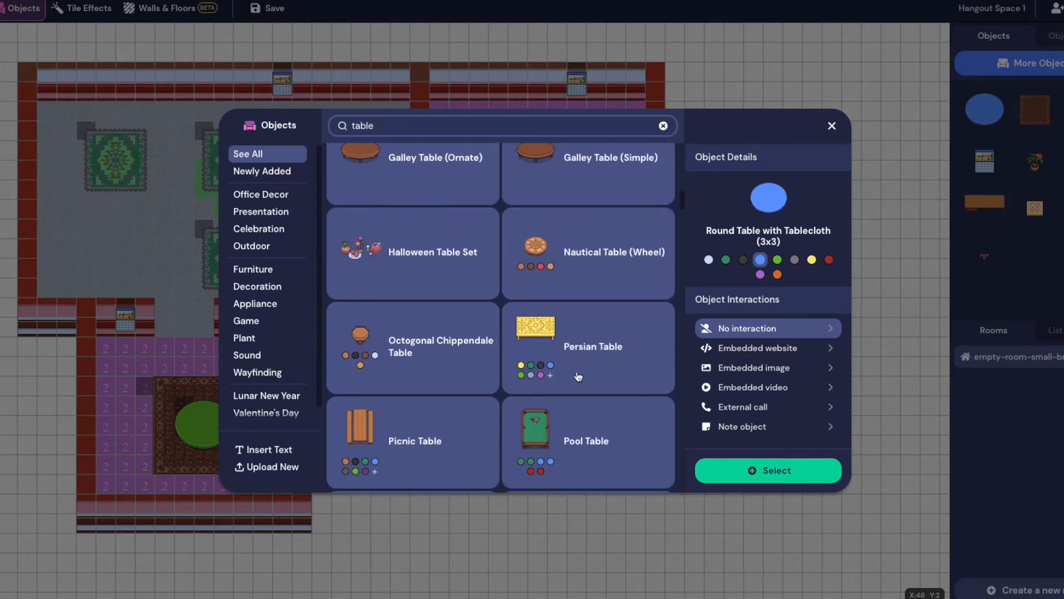
{"action": "scroll", "coordinate": [389, 454], "scroll_direction": "up", "scroll_amount": 8}
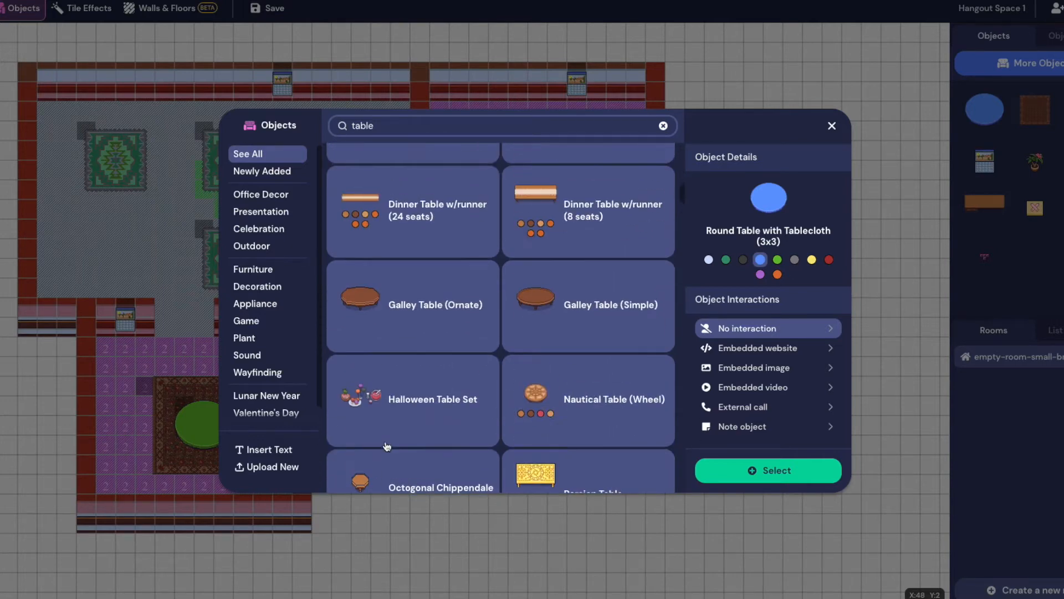
{"action": "scroll", "coordinate": [415, 362], "scroll_direction": "down", "scroll_amount": 3}
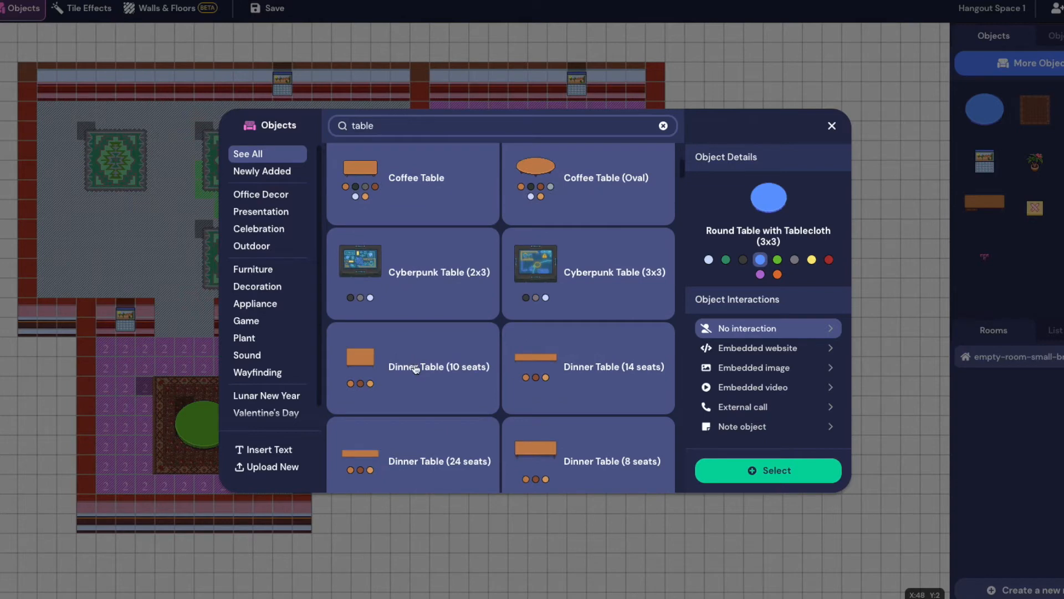
{"action": "left_click", "coordinate": [432, 271]}
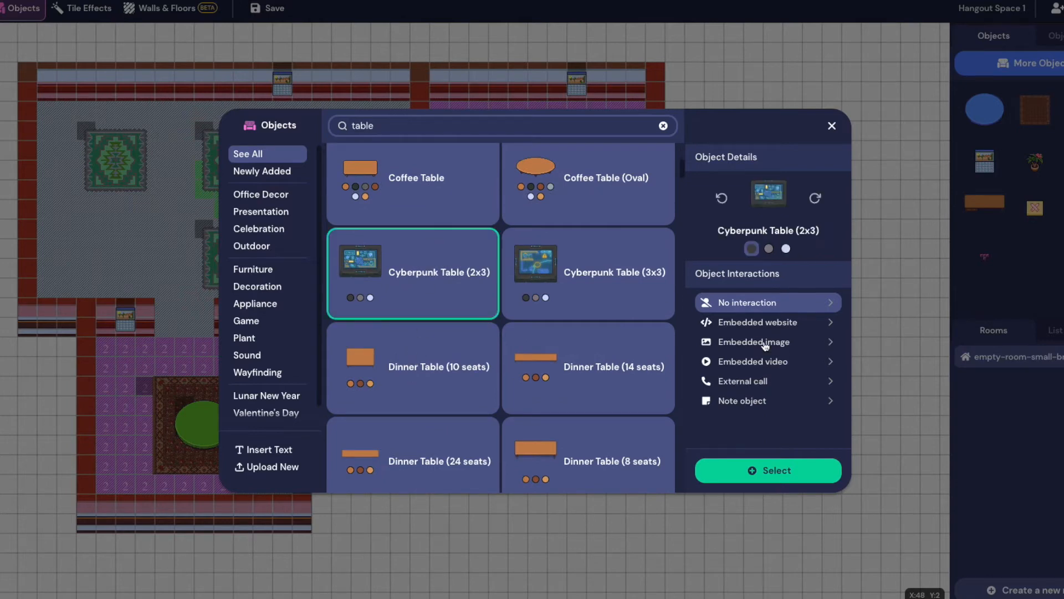
{"action": "left_click", "coordinate": [625, 304]}
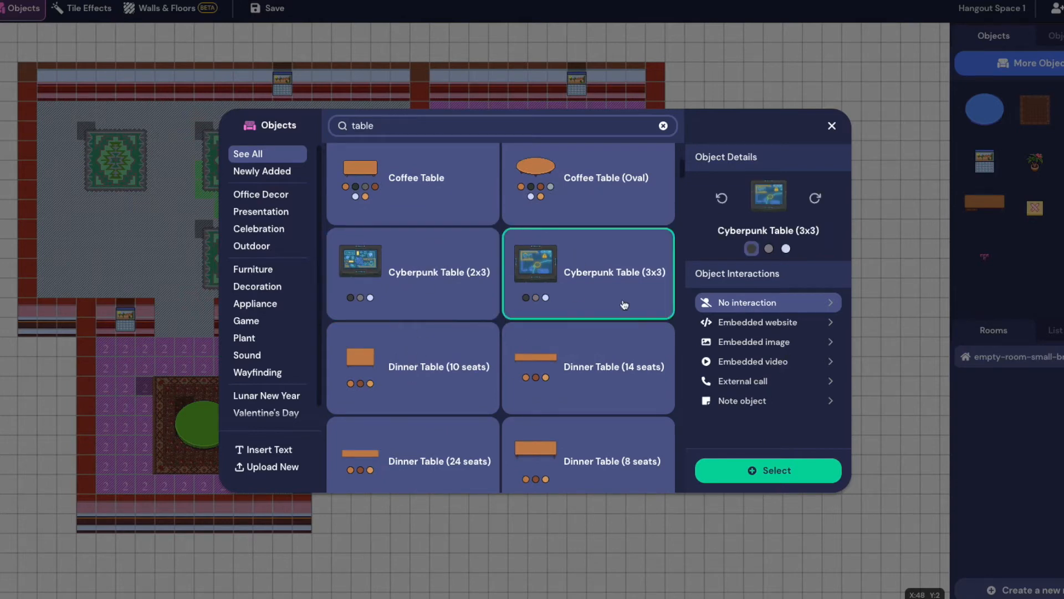
{"action": "left_click", "coordinate": [771, 465]}
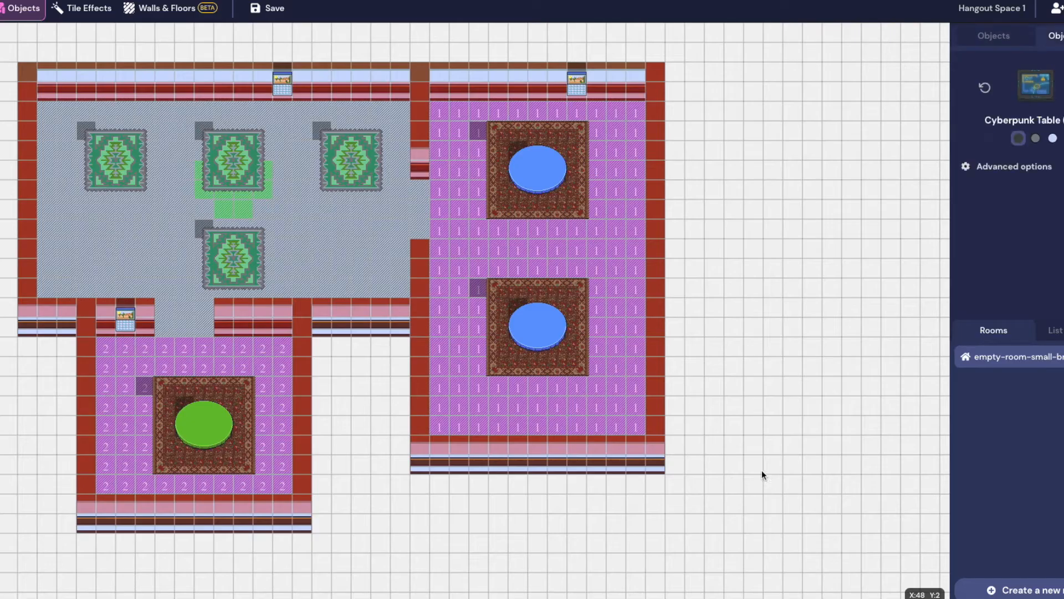
{"action": "left_click", "coordinate": [334, 155]}
{"action": "left_click", "coordinate": [91, 139]}
{"action": "left_click", "coordinate": [215, 253]}
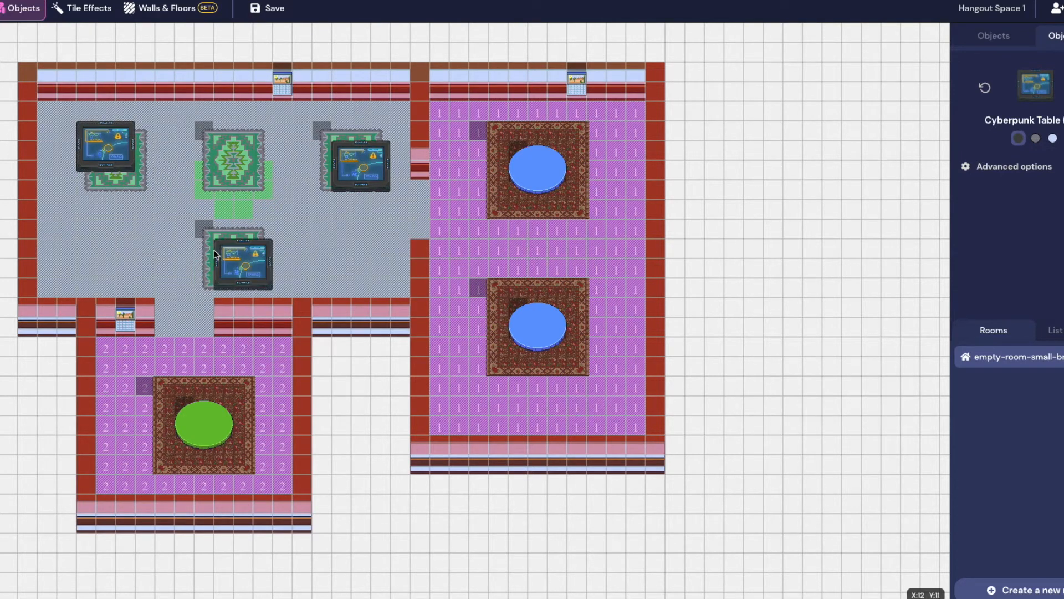
Browse the table library again, previewing the Chippendale Table (2x3) and Captain's Marbletop Table
{"action": "left_click", "coordinate": [993, 36]}
{"action": "left_click", "coordinate": [1014, 62]}
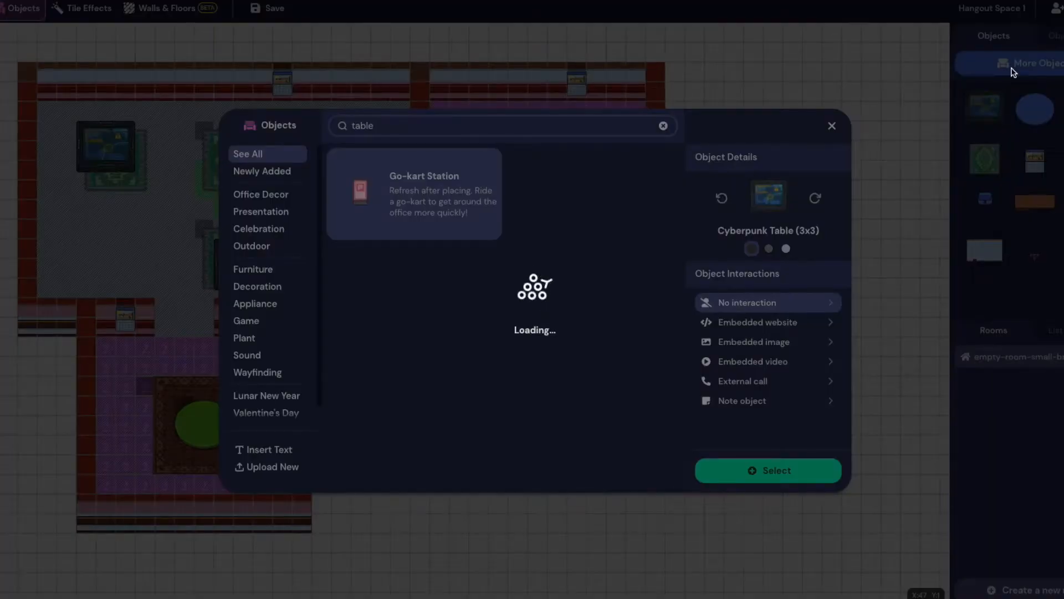
{"action": "scroll", "coordinate": [427, 377], "scroll_direction": "down", "scroll_amount": 1}
{"action": "left_click", "coordinate": [425, 374]}
{"action": "left_click", "coordinate": [412, 192]}
{"action": "scroll", "coordinate": [549, 213], "scroll_direction": "down", "scroll_amount": 10}
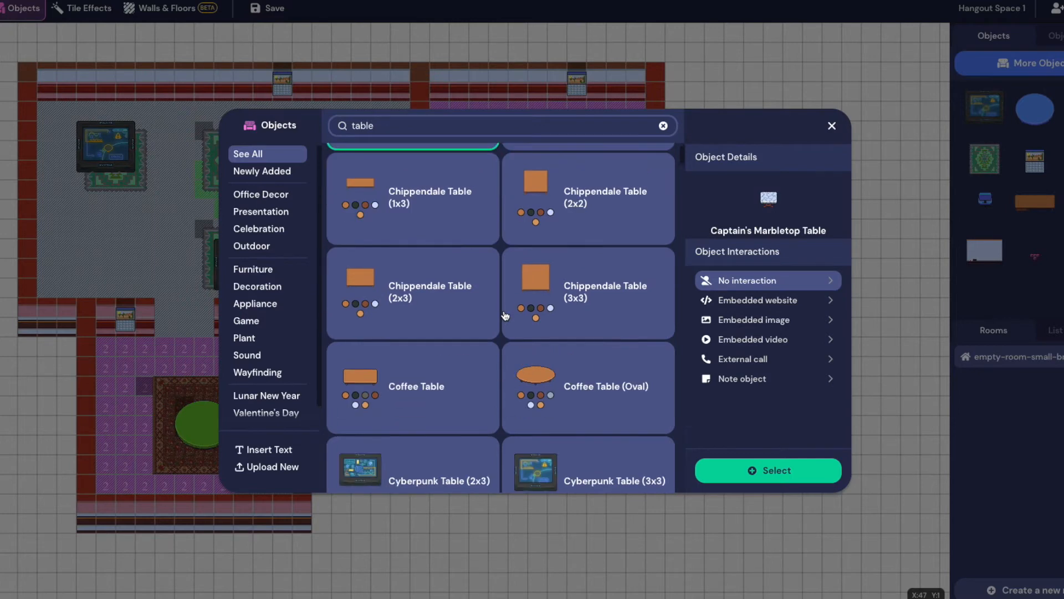
Place a Pool Table on the main room's top-middle green rug
{"action": "scroll", "coordinate": [460, 332], "scroll_direction": "down", "scroll_amount": 3}
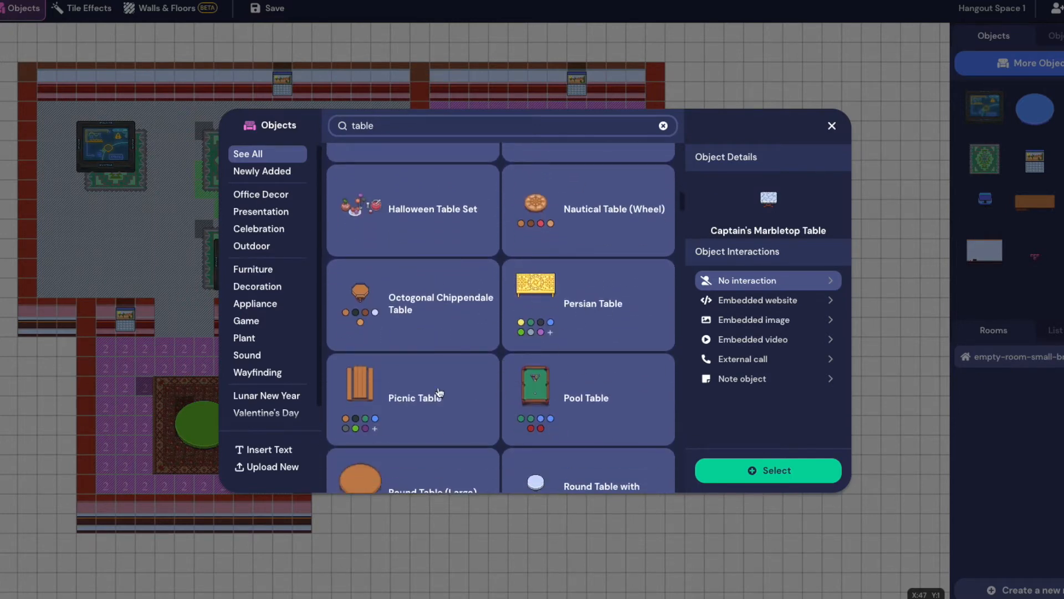
{"action": "scroll", "coordinate": [471, 391], "scroll_direction": "down", "scroll_amount": 2}
{"action": "left_click", "coordinate": [575, 267]}
{"action": "left_click", "coordinate": [770, 470]}
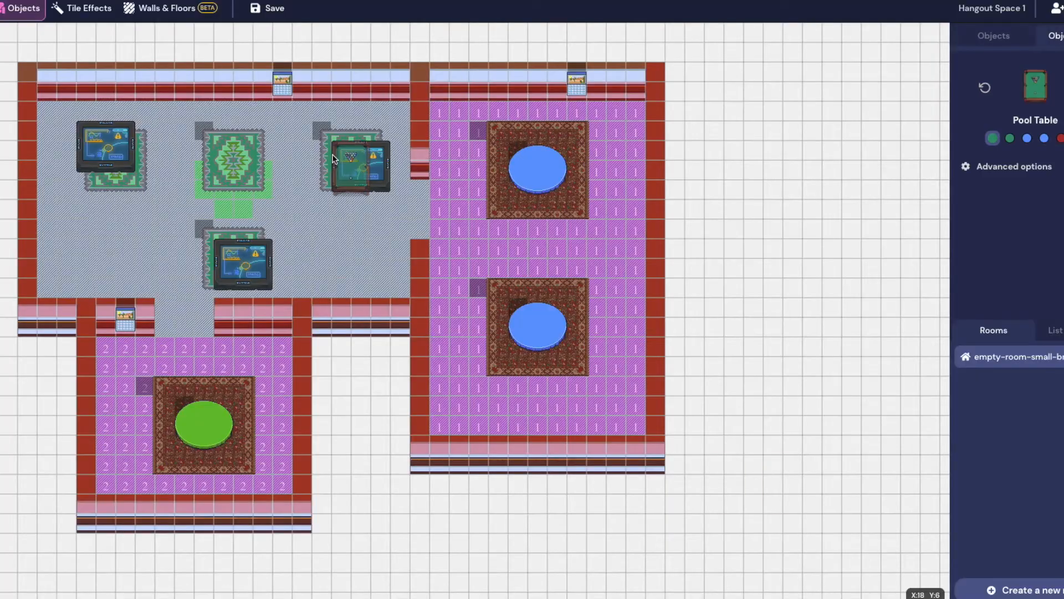
{"action": "left_click", "coordinate": [217, 158]}
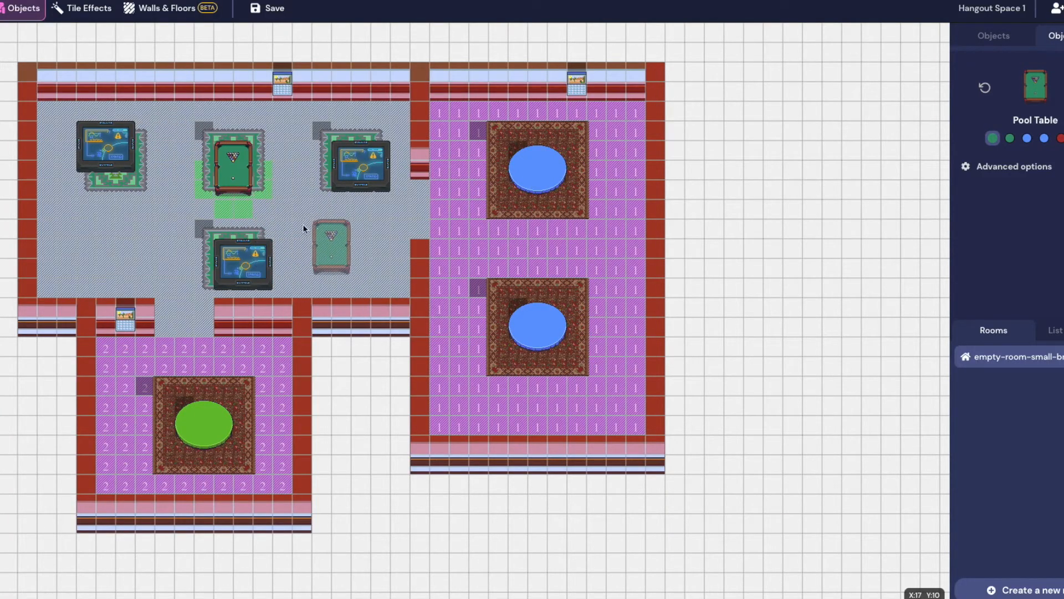
{"action": "left_click", "coordinate": [54, 11]}
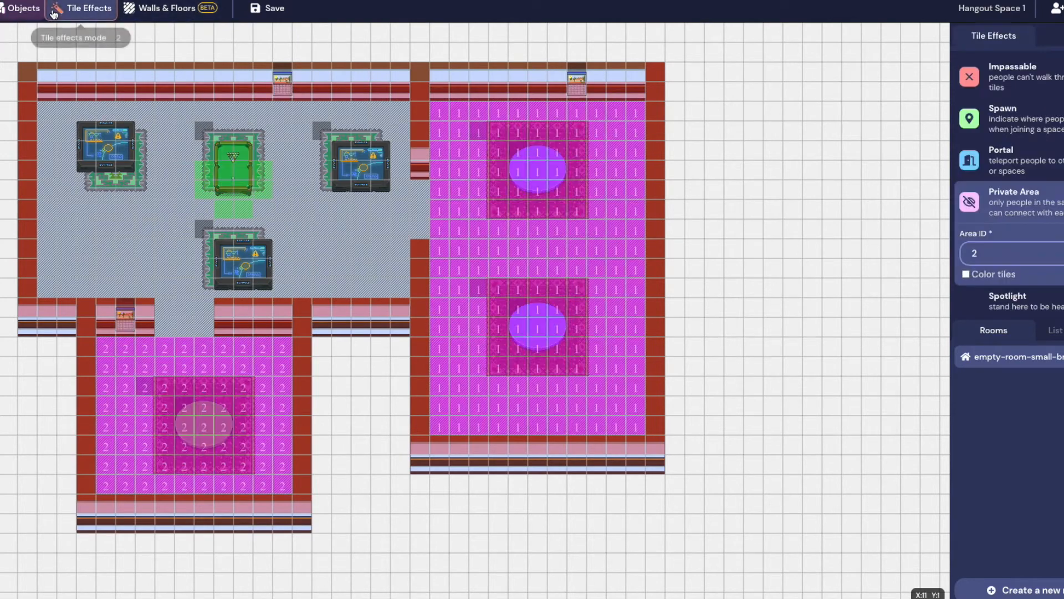
Mark the tiles under the arcade tables, pool table and three round tables Impassable, then save
{"action": "left_click", "coordinate": [976, 78]}
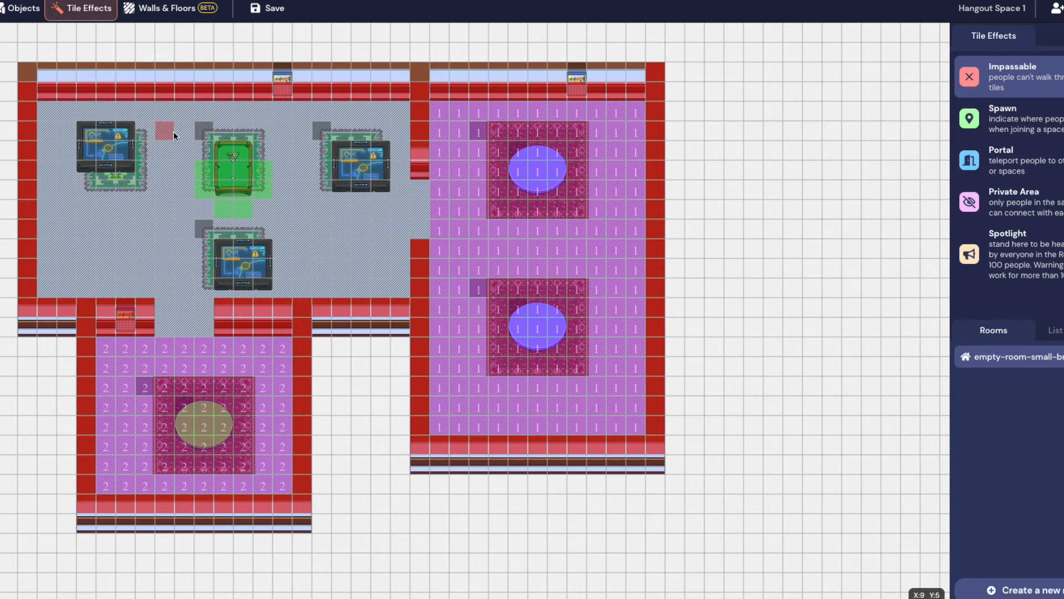
{"action": "mouse_move", "coordinate": [125, 161]}
{"action": "left_mouse_down"}
{"action": "mouse_move", "coordinate": [87, 161]}
{"action": "mouse_move", "coordinate": [94, 127]}
{"action": "left_mouse_up"}
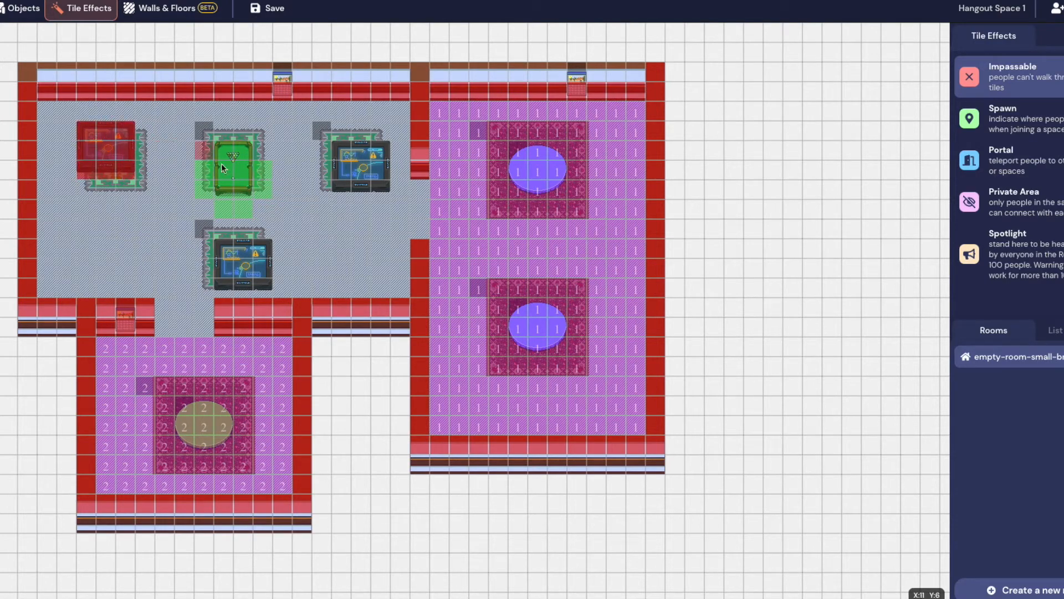
{"action": "mouse_move", "coordinate": [220, 181]}
{"action": "left_mouse_down"}
{"action": "mouse_move", "coordinate": [223, 133]}
{"action": "mouse_move", "coordinate": [241, 149]}
{"action": "mouse_move", "coordinate": [243, 185]}
{"action": "left_mouse_up"}
{"action": "mouse_move", "coordinate": [341, 190]}
{"action": "left_mouse_down"}
{"action": "mouse_move", "coordinate": [352, 151]}
{"action": "mouse_move", "coordinate": [383, 166]}
{"action": "left_mouse_up"}
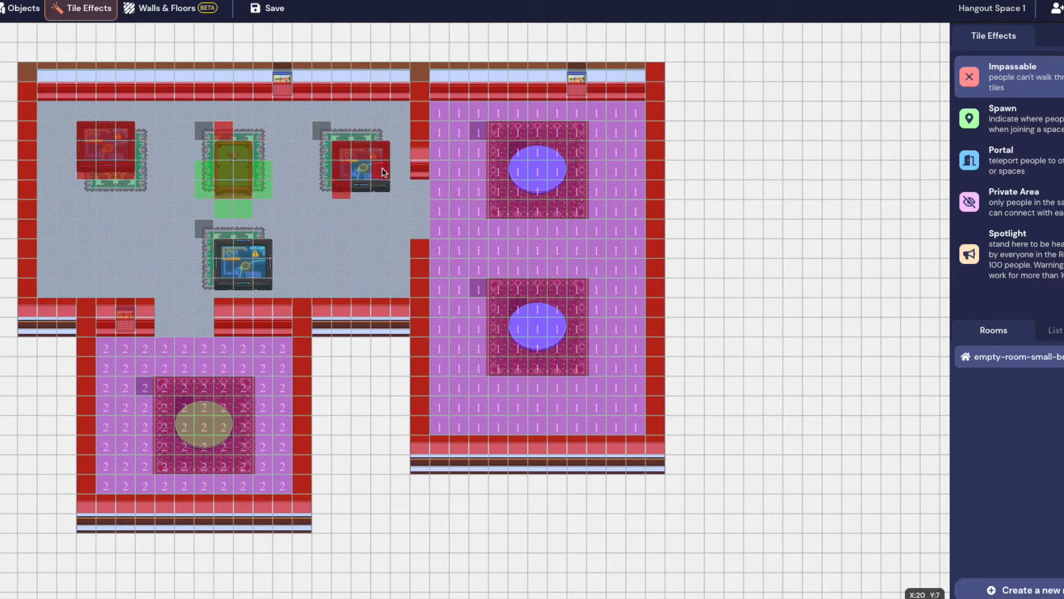
{"action": "mouse_move", "coordinate": [537, 176]}
{"action": "left_mouse_down"}
{"action": "mouse_move", "coordinate": [519, 187]}
{"action": "mouse_move", "coordinate": [517, 164]}
{"action": "mouse_move", "coordinate": [531, 155]}
{"action": "mouse_move", "coordinate": [553, 180]}
{"action": "left_mouse_up"}
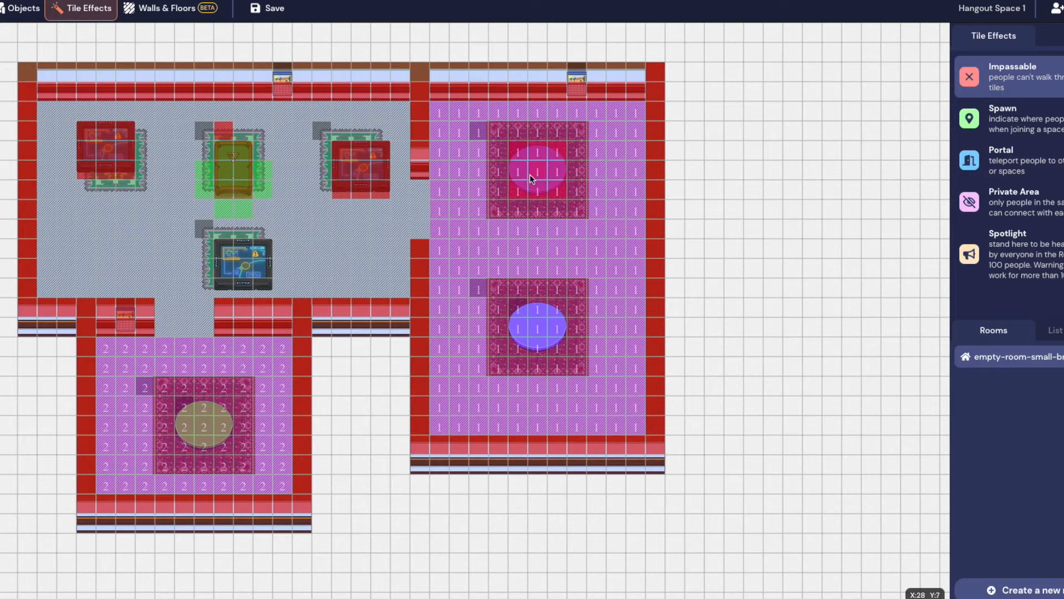
{"action": "mouse_move", "coordinate": [521, 328]}
{"action": "left_mouse_down"}
{"action": "mouse_move", "coordinate": [518, 317]}
{"action": "mouse_move", "coordinate": [542, 331]}
{"action": "left_mouse_up"}
{"action": "mouse_move", "coordinate": [223, 279]}
{"action": "left_mouse_down"}
{"action": "mouse_move", "coordinate": [222, 252]}
{"action": "mouse_move", "coordinate": [248, 249]}
{"action": "mouse_move", "coordinate": [267, 260]}
{"action": "mouse_move", "coordinate": [263, 277]}
{"action": "mouse_move", "coordinate": [223, 273]}
{"action": "mouse_move", "coordinate": [251, 265]}
{"action": "mouse_move", "coordinate": [261, 286]}
{"action": "left_mouse_up"}
{"action": "mouse_move", "coordinate": [207, 448]}
{"action": "left_mouse_down"}
{"action": "mouse_move", "coordinate": [179, 438]}
{"action": "mouse_move", "coordinate": [184, 403]}
{"action": "mouse_move", "coordinate": [215, 411]}
{"action": "mouse_move", "coordinate": [225, 432]}
{"action": "mouse_move", "coordinate": [202, 439]}
{"action": "left_mouse_up"}
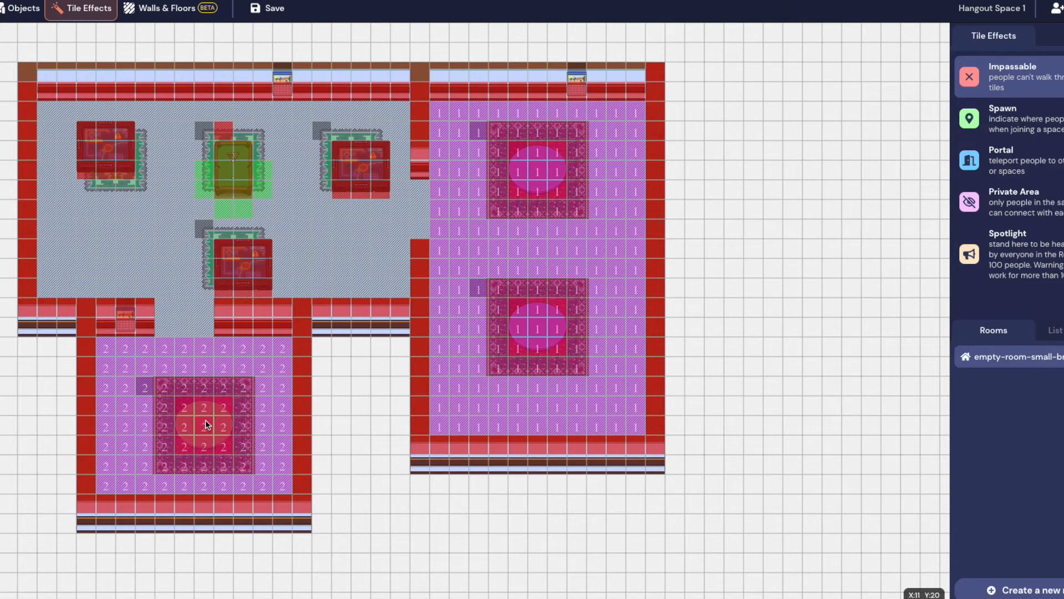
{"action": "left_click", "coordinate": [258, 9]}
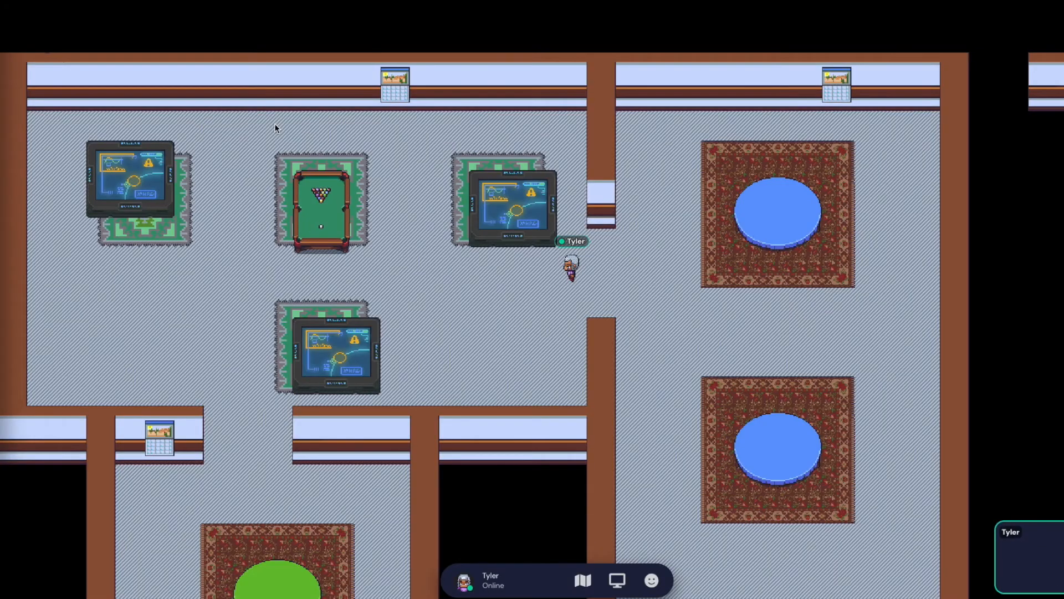
{"action": "key", "text": "Left"}
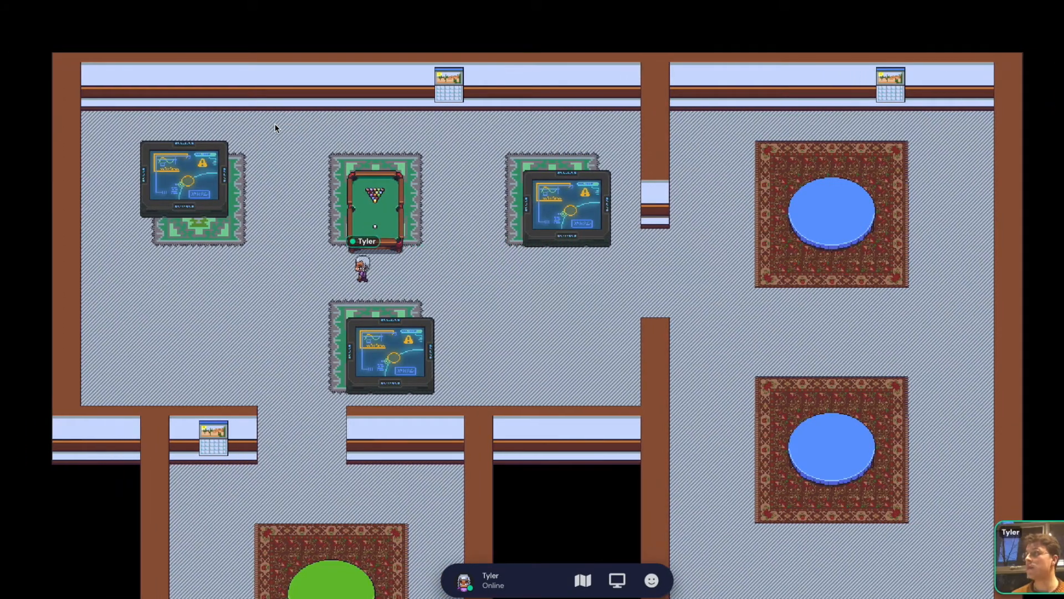
{"action": "key", "text": "Up"}
{"action": "key", "text": "Left"}
{"action": "key", "text": "Up"}
{"action": "key", "text": "Right"}
{"action": "key", "text": "Down"}
{"action": "key", "text": "Right"}
{"action": "key", "text": "Down"}
{"action": "key", "text": "Right"}
{"action": "key", "text": "Up"}
{"action": "key", "text": "Right"}
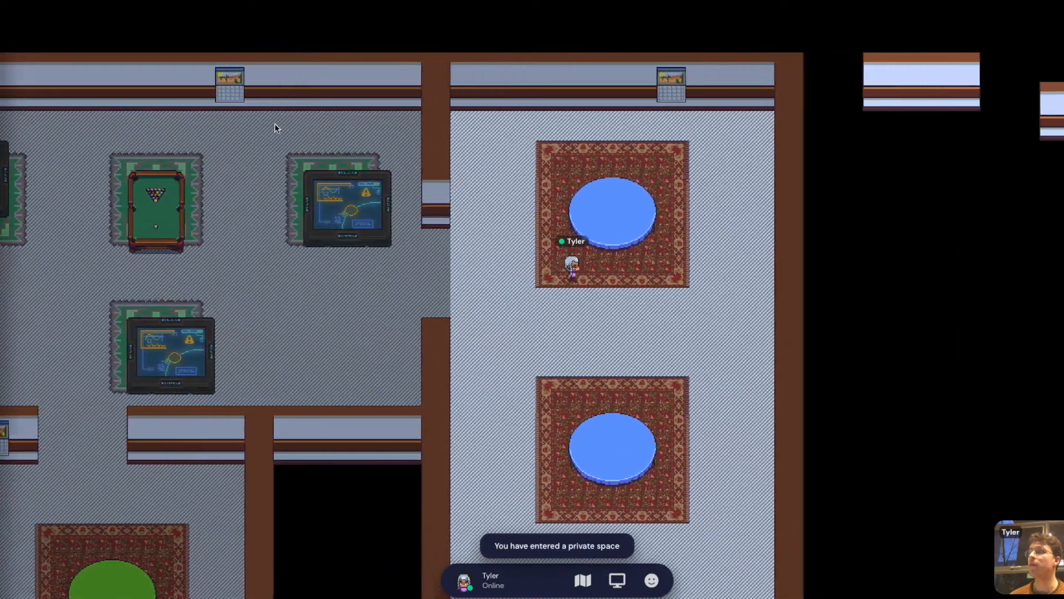
{"action": "key", "text": "Down"}
{"action": "key", "text": "Left"}
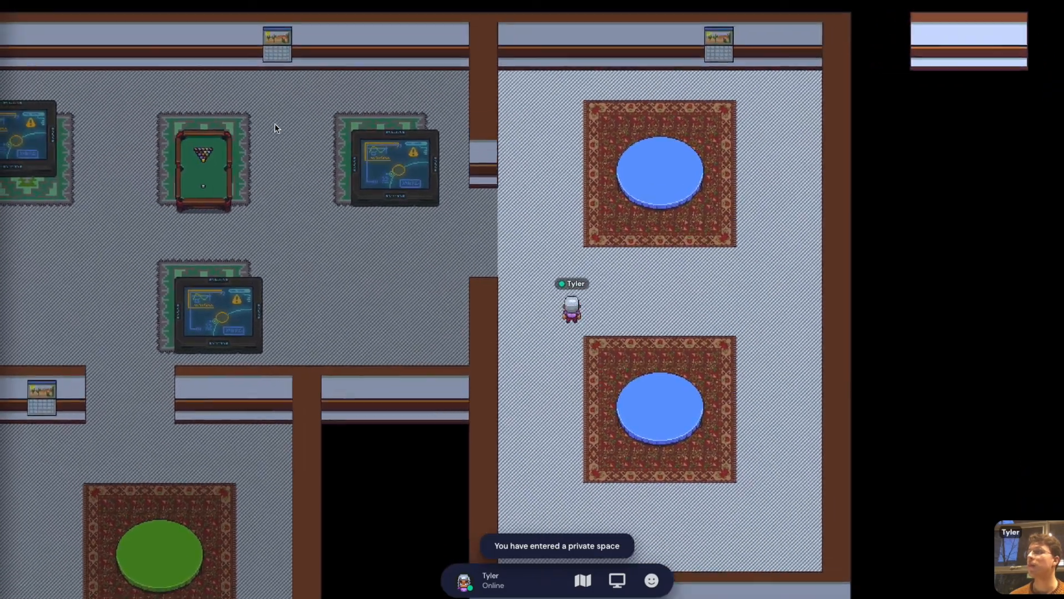
{"action": "scroll", "coordinate": [275, 125], "scroll_direction": "down", "scroll_amount": 3}
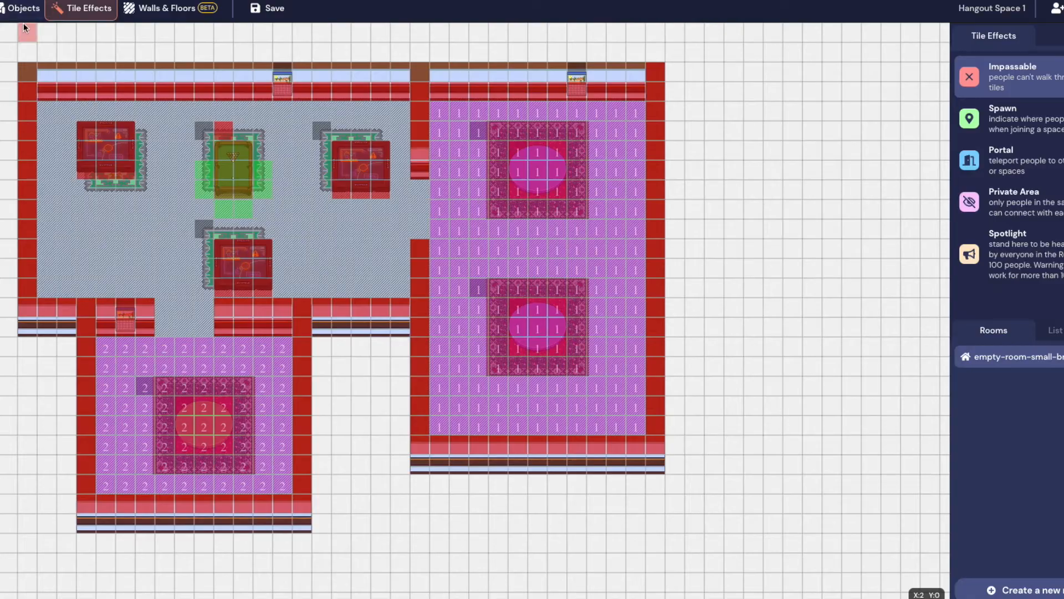
Pick Hosta (Large Leaf) from the Plant category of the object catalogue
{"action": "left_click", "coordinate": [25, 7]}
{"action": "left_click", "coordinate": [1020, 63]}
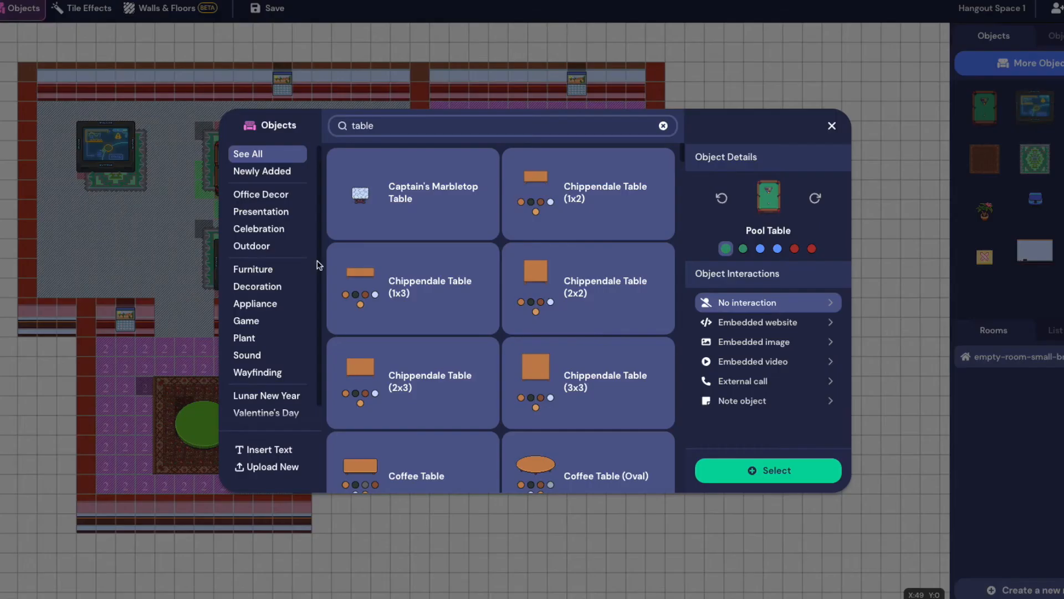
{"action": "left_click", "coordinate": [260, 339]}
{"action": "scroll", "coordinate": [499, 310], "scroll_direction": "down", "scroll_amount": 5}
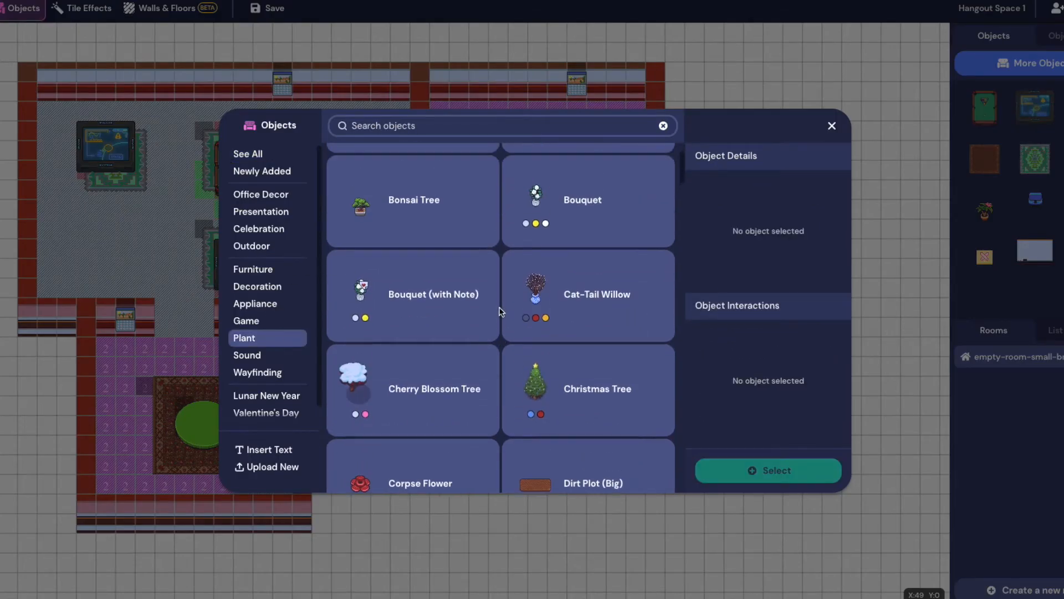
{"action": "scroll", "coordinate": [592, 396], "scroll_direction": "down", "scroll_amount": 8}
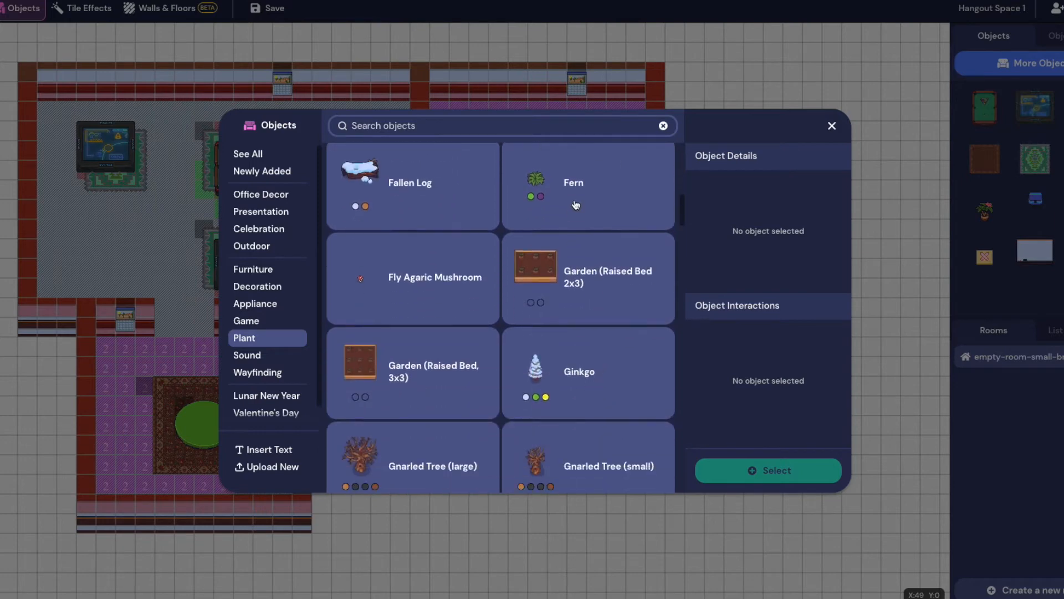
{"action": "scroll", "coordinate": [399, 300], "scroll_direction": "down", "scroll_amount": 6}
{"action": "scroll", "coordinate": [455, 313], "scroll_direction": "up", "scroll_amount": 3}
{"action": "left_click", "coordinate": [417, 241]}
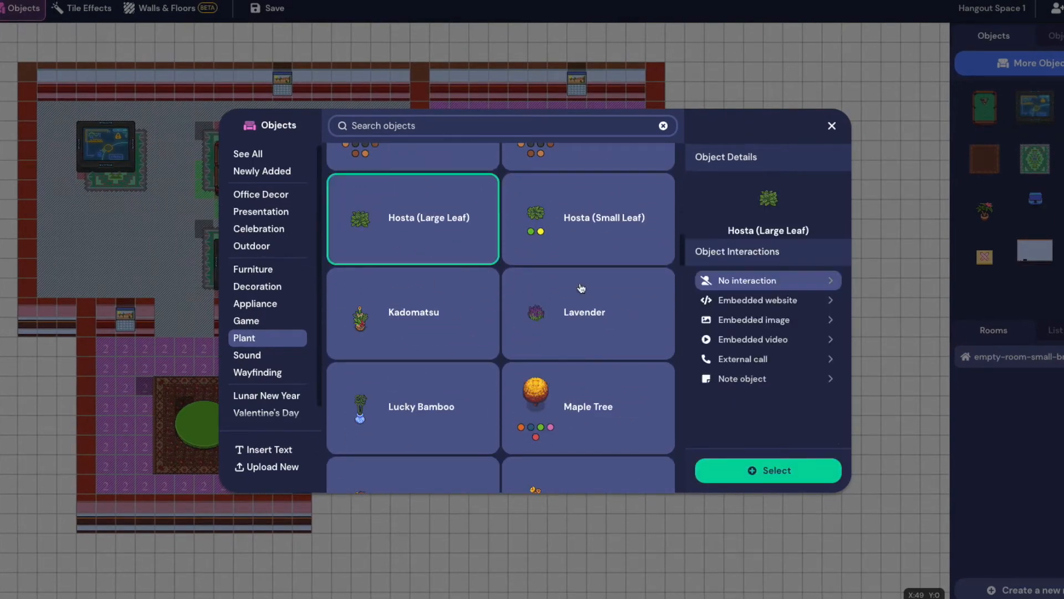
{"action": "left_click", "coordinate": [793, 471]}
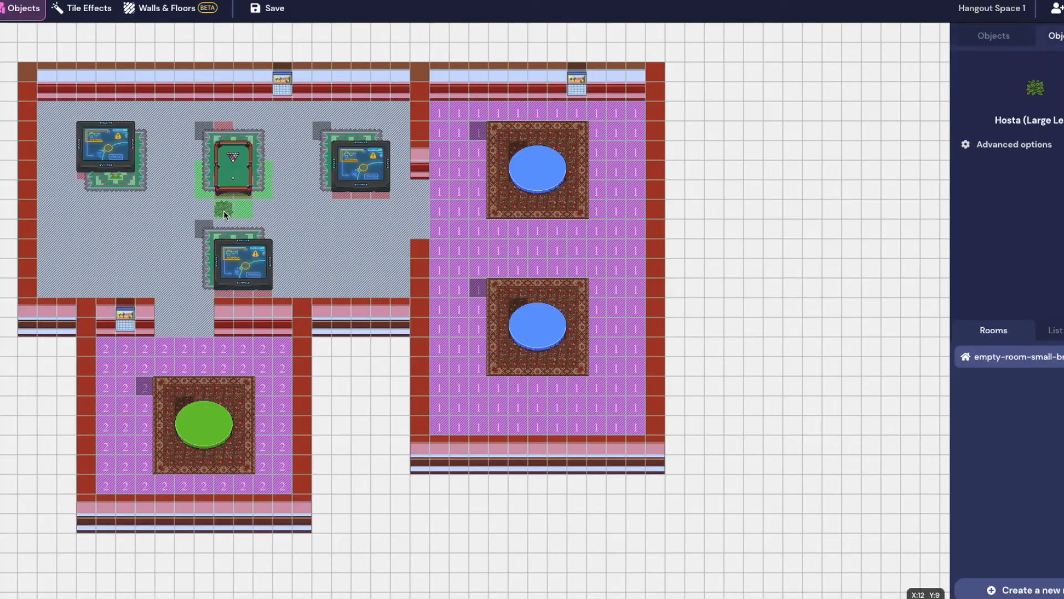
Place hostas in two rows (four bottom, three top) in the left room's lower-left corner
{"action": "left_click", "coordinate": [51, 285]}
{"action": "left_click", "coordinate": [91, 282]}
{"action": "left_click", "coordinate": [110, 284]}
{"action": "left_click", "coordinate": [132, 288]}
{"action": "left_click", "coordinate": [123, 270]}
{"action": "left_click", "coordinate": [106, 269]}
{"action": "left_click", "coordinate": [86, 269]}
Add Lucky Bamboo against the top wall and two beside the lower TV, undoing a misplaced one
{"action": "left_click", "coordinate": [996, 37]}
{"action": "left_click", "coordinate": [1031, 62]}
{"action": "scroll", "coordinate": [432, 333], "scroll_direction": "down", "scroll_amount": 3}
{"action": "scroll", "coordinate": [432, 333], "scroll_direction": "down", "scroll_amount": 15}
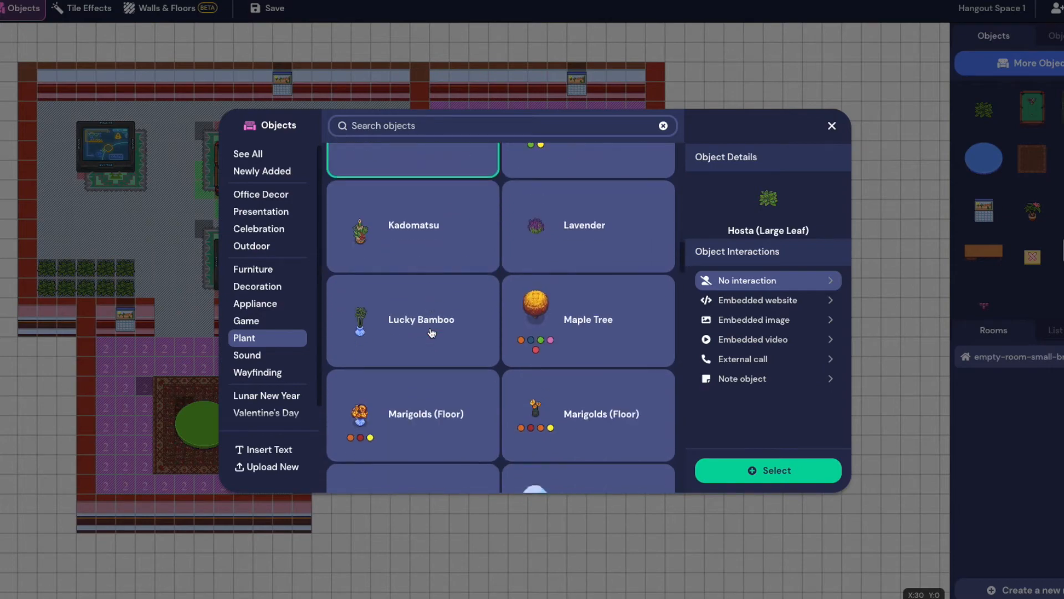
{"action": "scroll", "coordinate": [443, 308], "scroll_direction": "down", "scroll_amount": 1}
{"action": "left_click", "coordinate": [442, 307]}
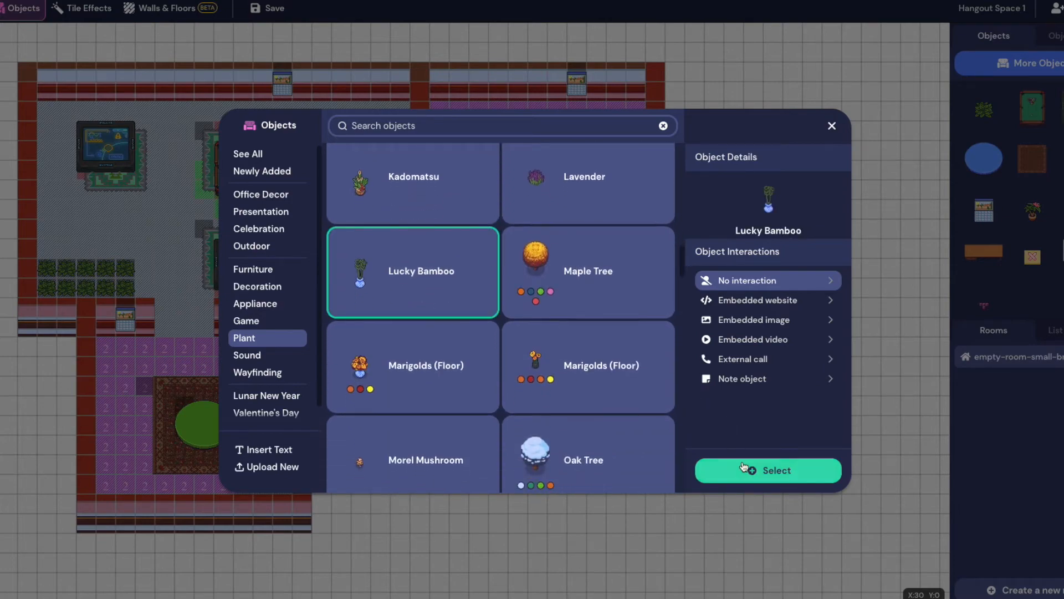
{"action": "left_click", "coordinate": [768, 470]}
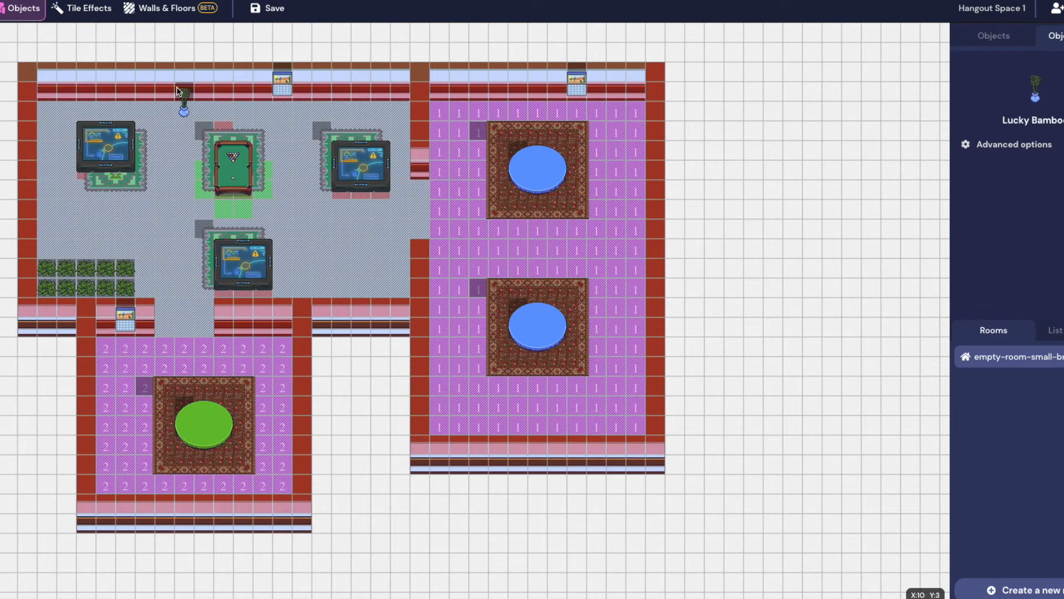
{"action": "left_click", "coordinate": [225, 93]}
{"action": "left_click", "coordinate": [378, 280]}
{"action": "left_click", "coordinate": [1, 198]}
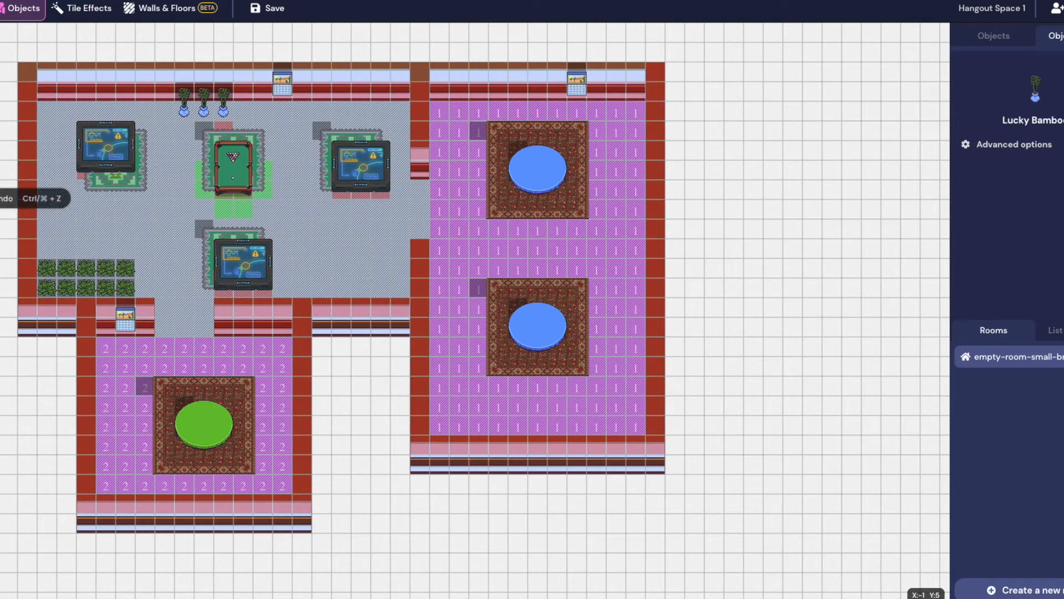
{"action": "left_click", "coordinate": [303, 274]}
{"action": "left_click", "coordinate": [322, 274]}
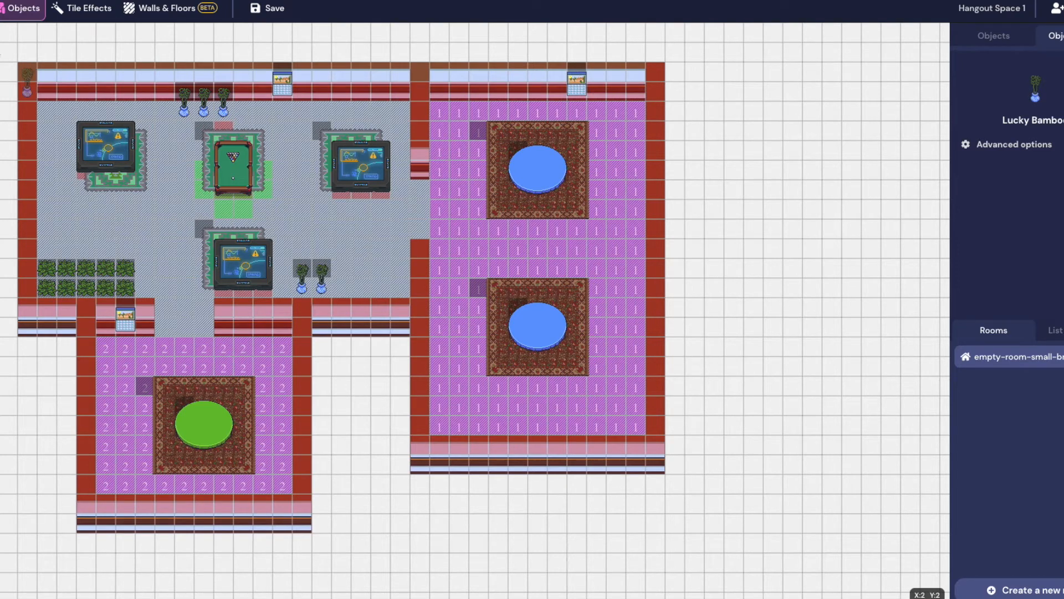
Place four Rose Bushes at the corners and sides of the right room's two tables, then show Tile Effects
{"action": "left_click", "coordinate": [1010, 32]}
{"action": "left_click", "coordinate": [1031, 63]}
{"action": "scroll", "coordinate": [451, 388], "scroll_direction": "down", "scroll_amount": 15}
{"action": "scroll", "coordinate": [451, 388], "scroll_direction": "down", "scroll_amount": 3}
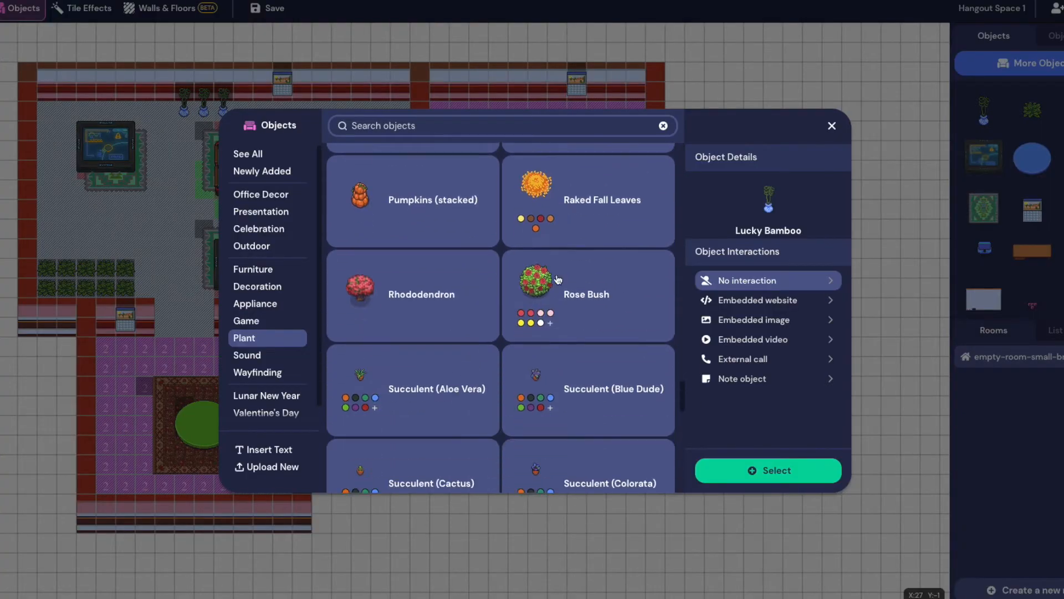
{"action": "left_click", "coordinate": [579, 282]}
{"action": "left_click", "coordinate": [808, 470]}
{"action": "left_click", "coordinate": [604, 108]}
{"action": "left_click", "coordinate": [608, 339]}
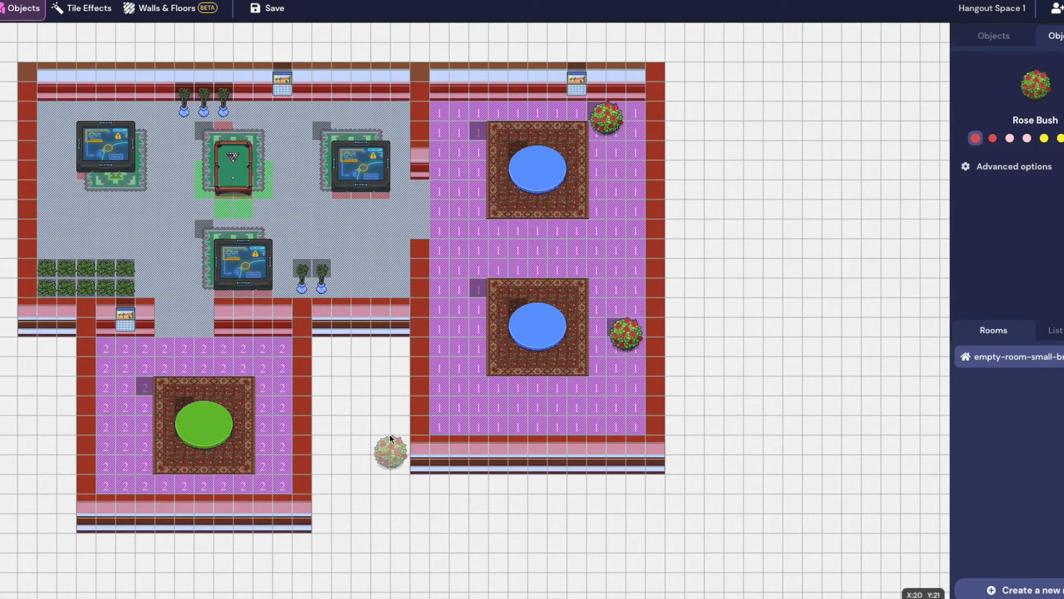
{"action": "left_click", "coordinate": [451, 315]}
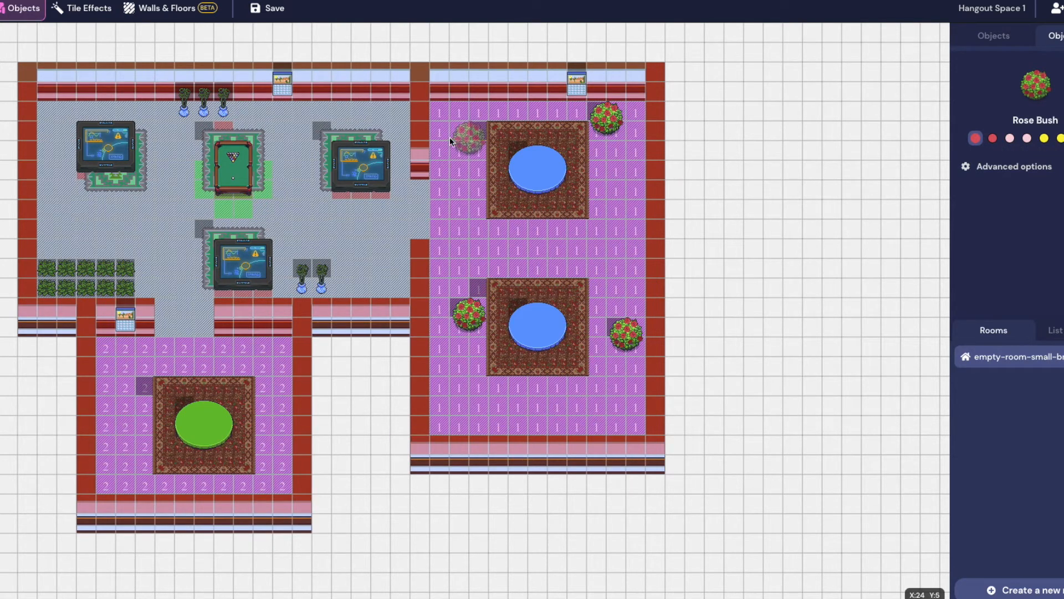
{"action": "left_click", "coordinate": [438, 121]}
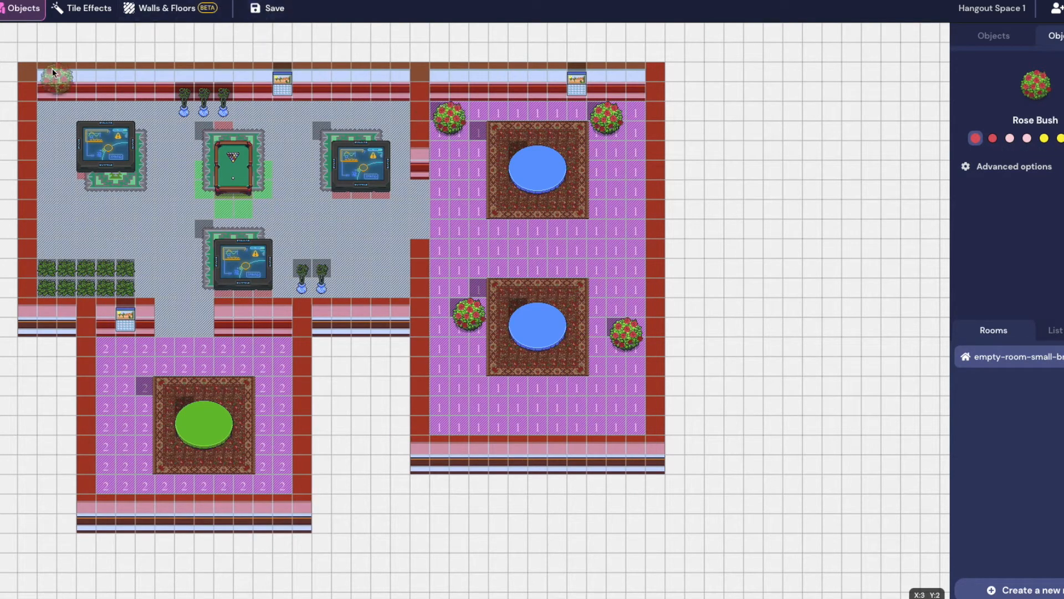
{"action": "left_click", "coordinate": [83, 7]}
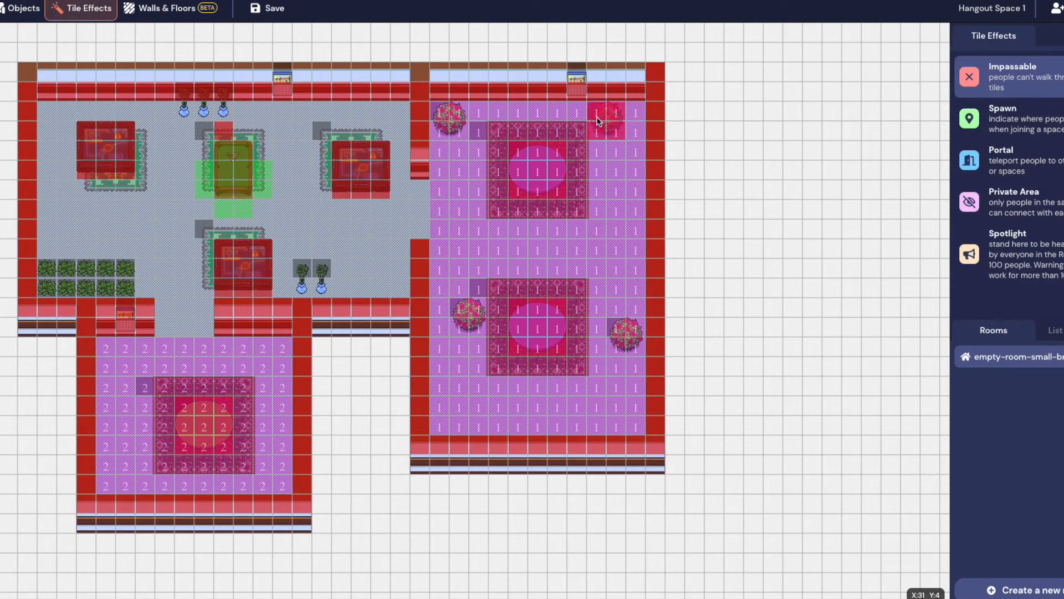
Paint Impassable over the rose bush, top-wall bamboo and lower-TV bamboo tiles, then save the map
{"action": "left_click_drag", "start_coordinate": [632, 323], "coordinate": [621, 337]}
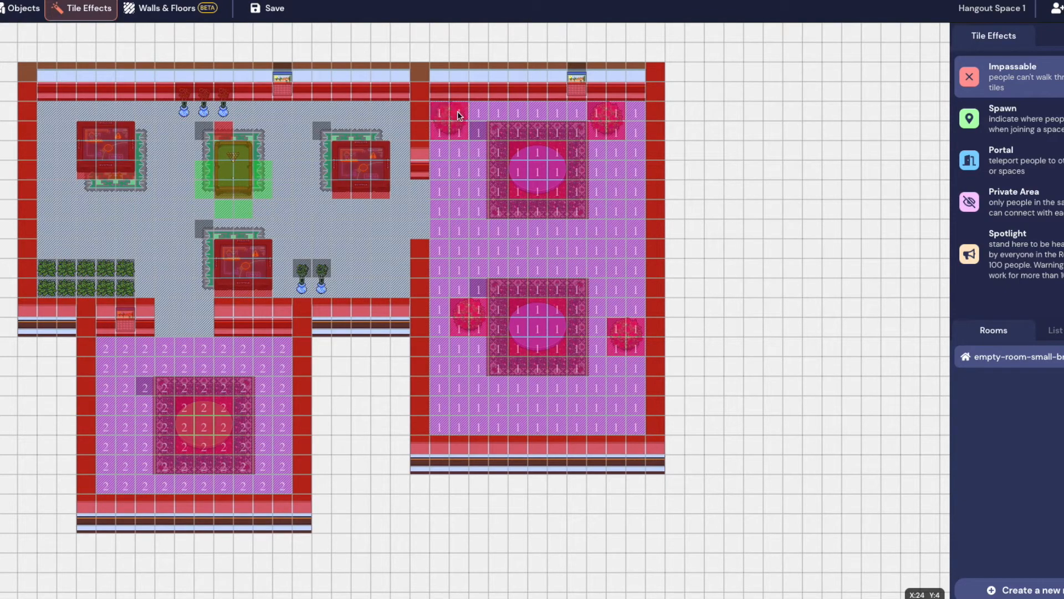
{"action": "left_click_drag", "start_coordinate": [185, 111], "coordinate": [204, 111]}
{"action": "left_click", "coordinate": [221, 111]}
{"action": "left_click_drag", "start_coordinate": [302, 288], "coordinate": [321, 287]}
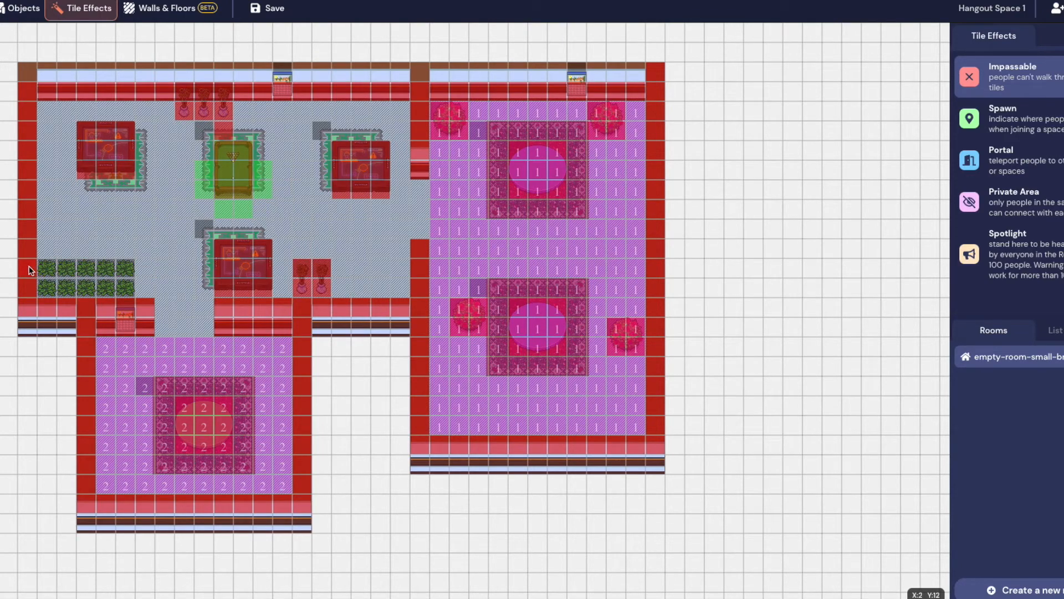
{"action": "left_click", "coordinate": [267, 8]}
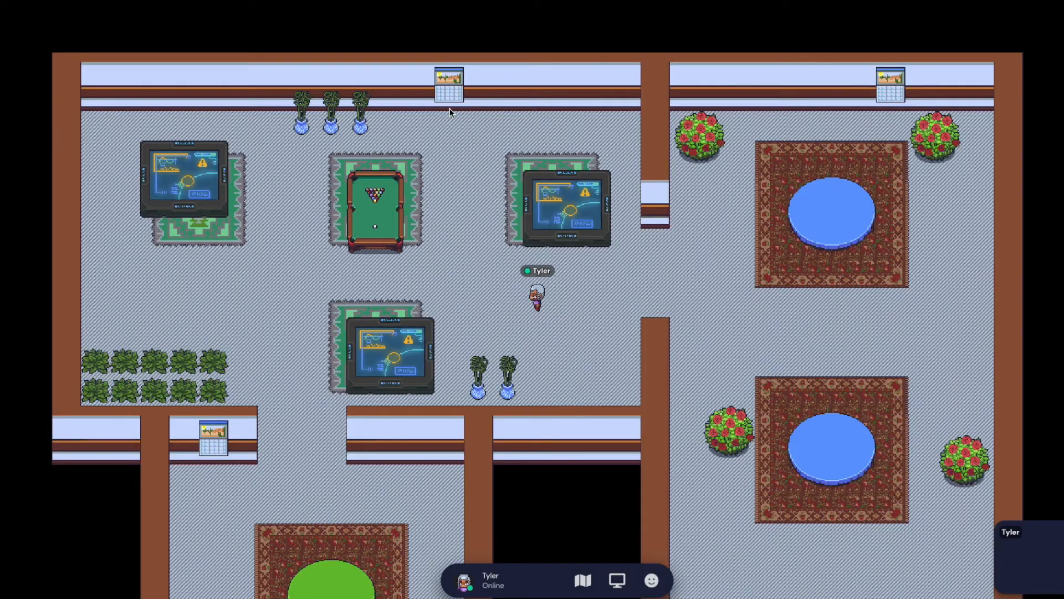
Enter the live space and walk the avatar around the pool table and potted plants
{"action": "key", "text": "Left"}
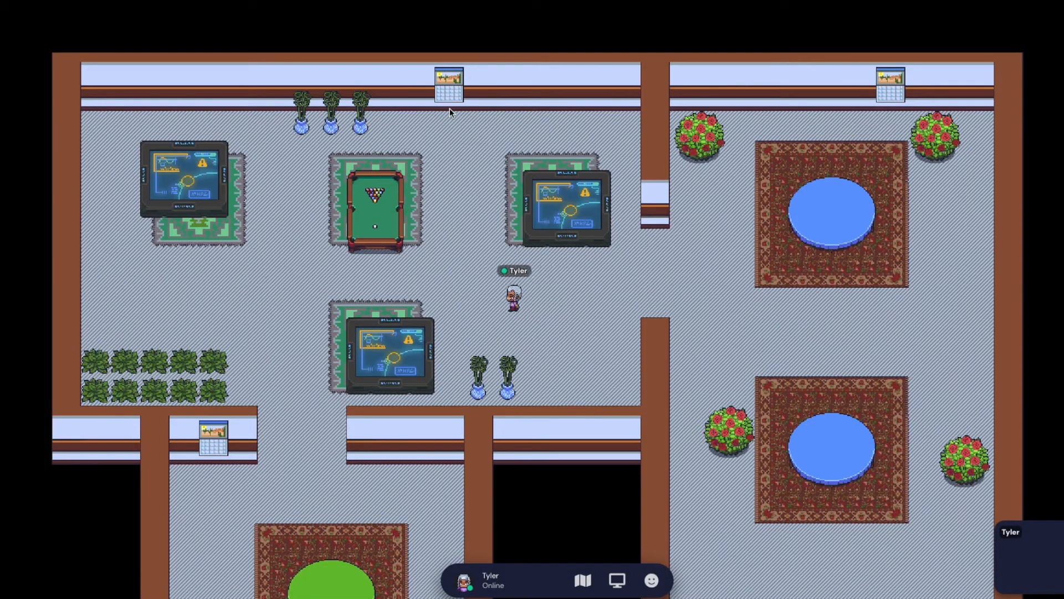
{"action": "key", "text": "Up"}
{"action": "key", "text": "Left"}
{"action": "key", "text": "Up"}
{"action": "key", "text": "Right"}
{"action": "key", "text": "Left"}
{"action": "key", "text": "Down"}
{"action": "key", "text": "Down"}
Test walking around the lower TV, then return to the Mapmaker's object catalogue
{"action": "key", "text": "Right"}
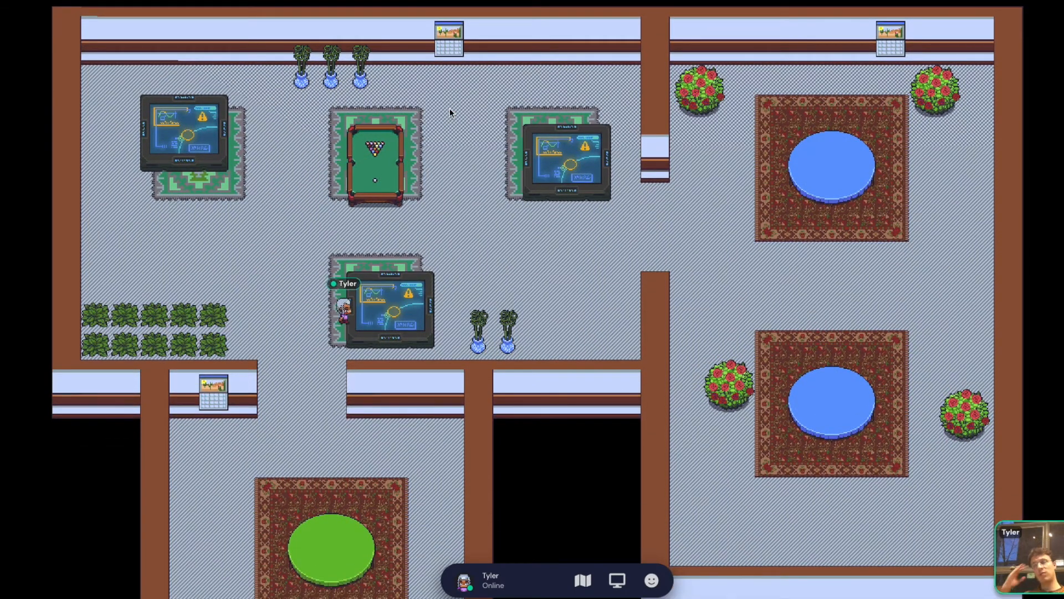
{"action": "key", "text": "Down"}
{"action": "key", "text": "Left"}
{"action": "key", "text": "Up"}
{"action": "key", "text": "Right"}
{"action": "key", "text": "Up"}
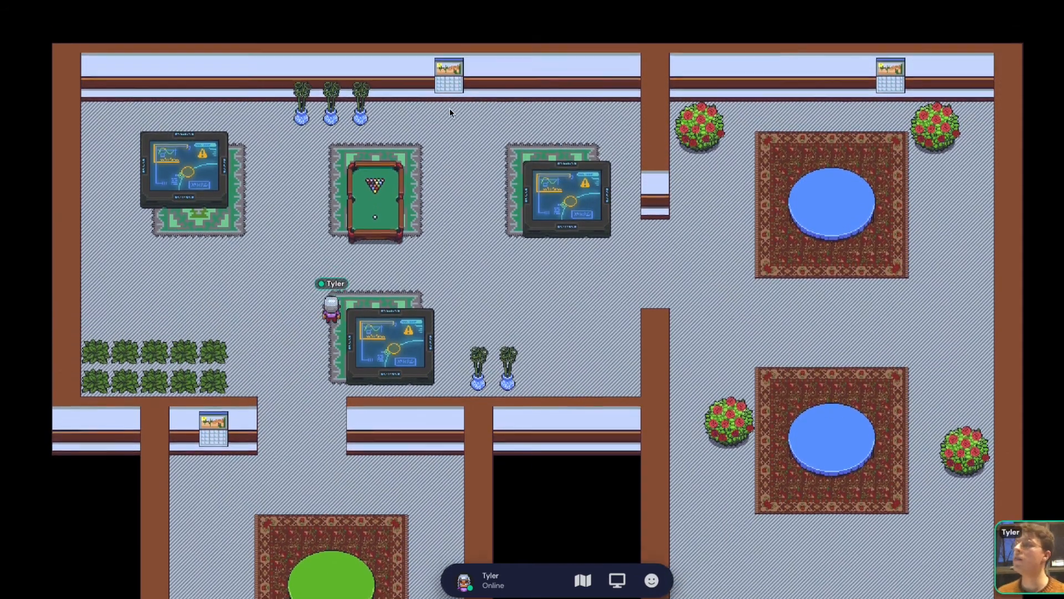
{"action": "key", "text": "Up"}
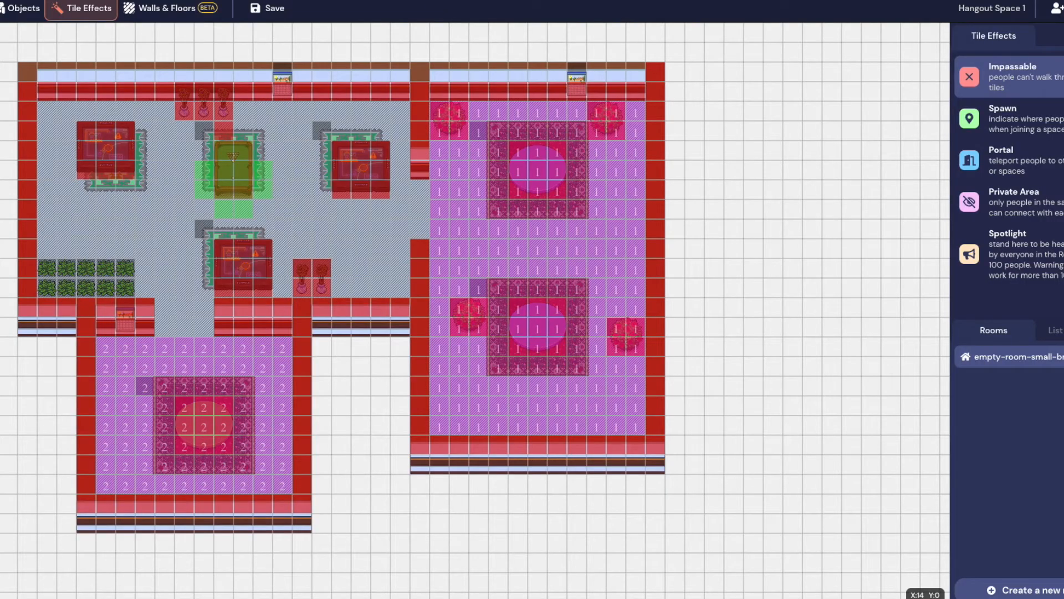
{"action": "left_click", "coordinate": [12, 9]}
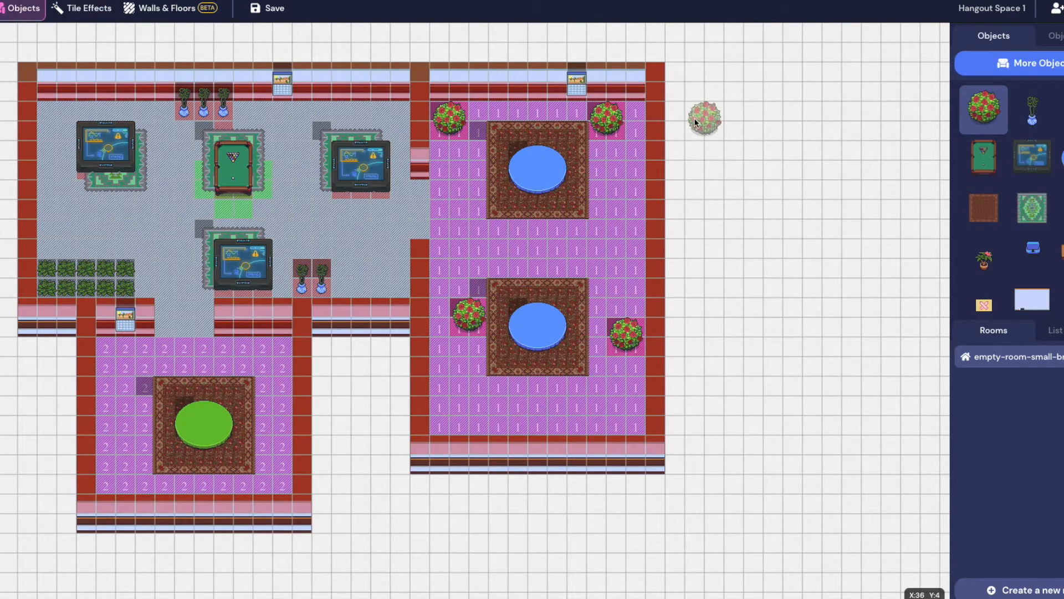
{"action": "left_click", "coordinate": [992, 64]}
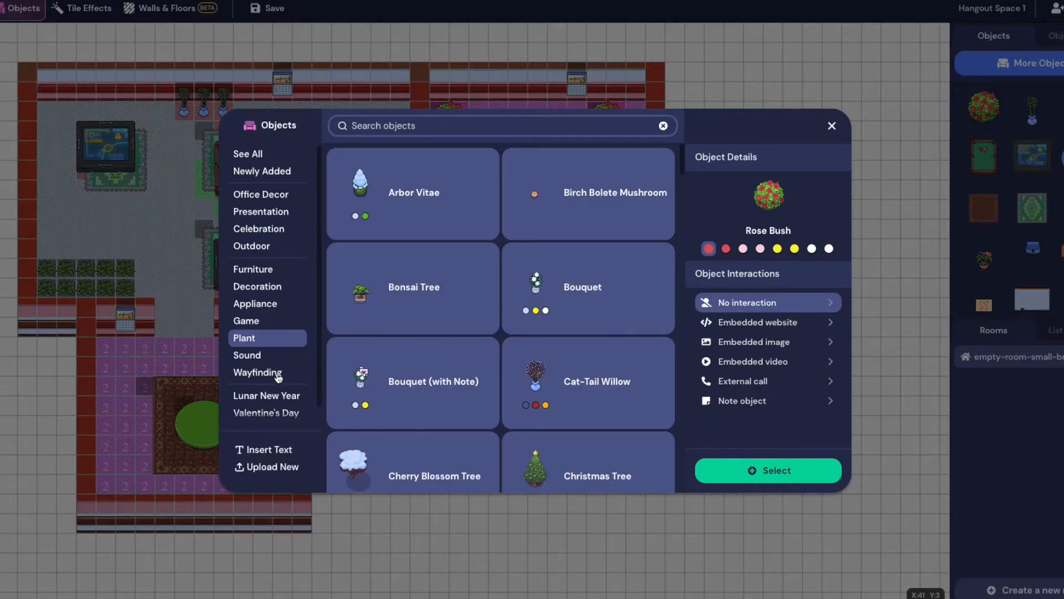
Choose Bulletin (Note) from the Wayfinding category of the object catalogue
{"action": "left_click", "coordinate": [279, 378]}
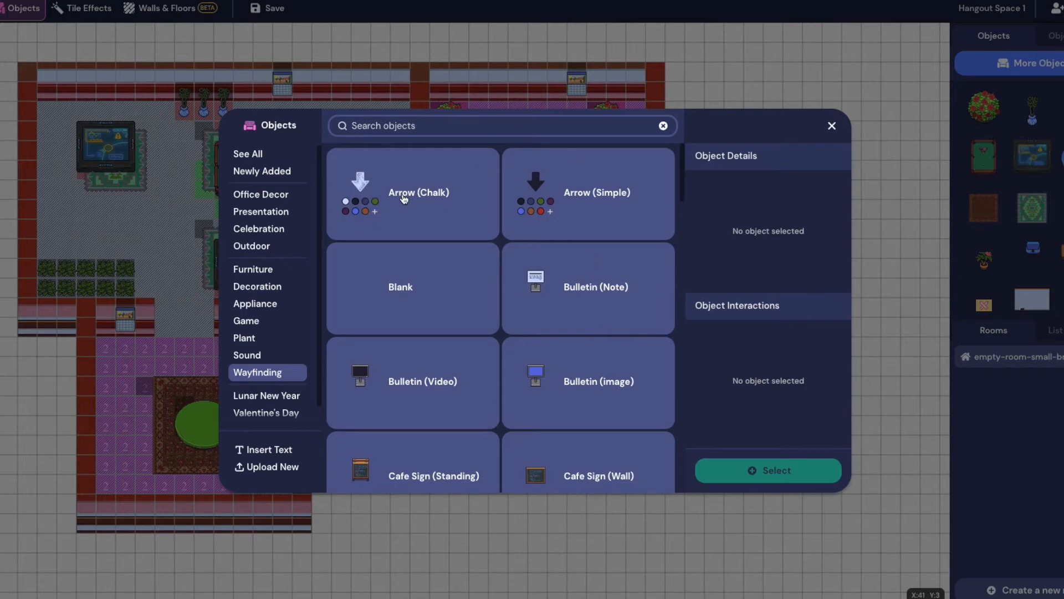
{"action": "scroll", "coordinate": [416, 213], "scroll_direction": "down", "scroll_amount": 3}
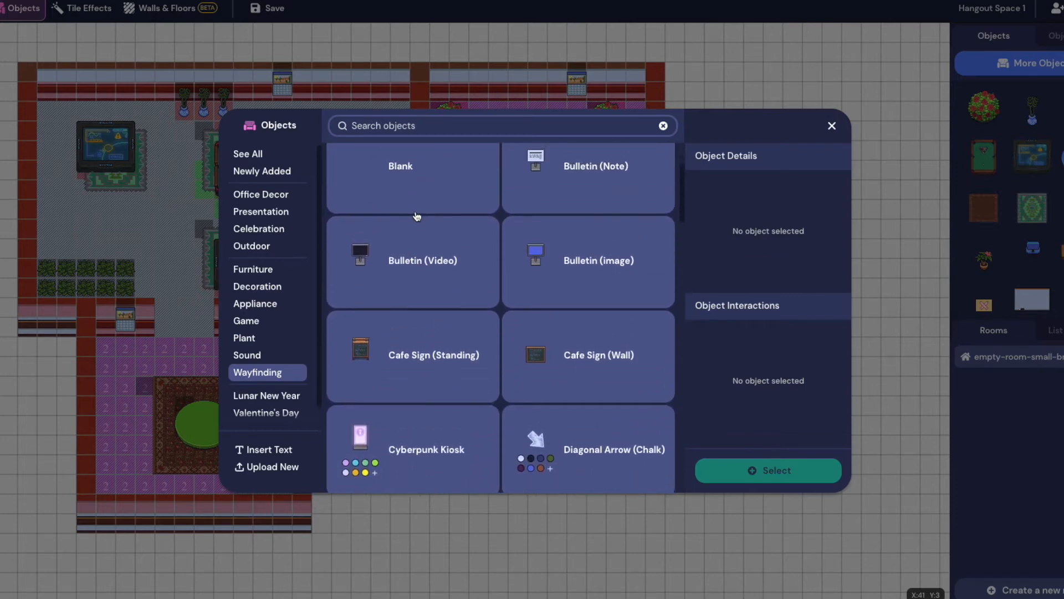
{"action": "scroll", "coordinate": [417, 216], "scroll_direction": "up", "scroll_amount": 3}
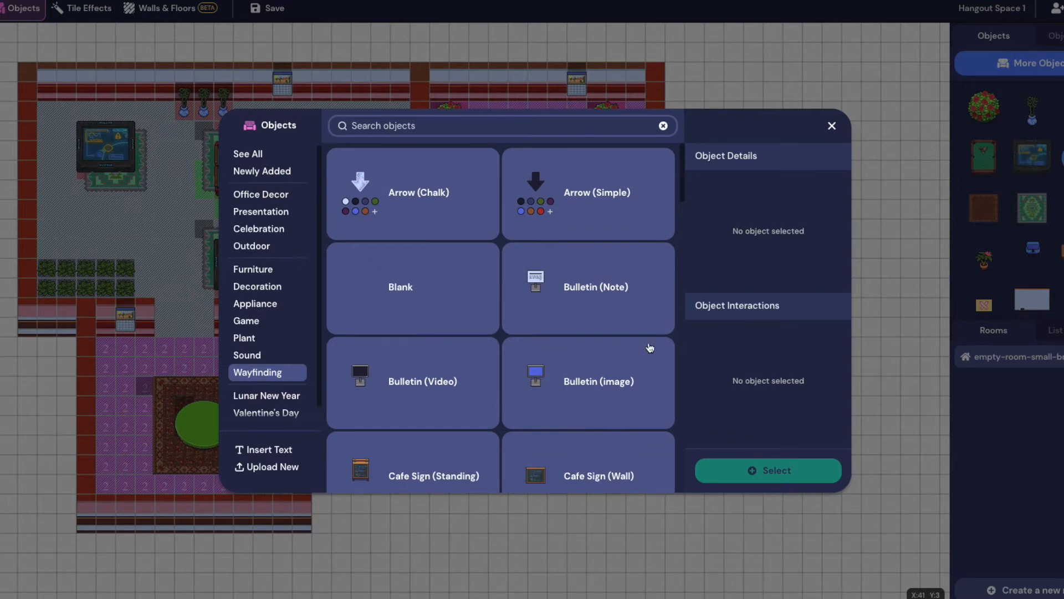
{"action": "left_click", "coordinate": [584, 290]}
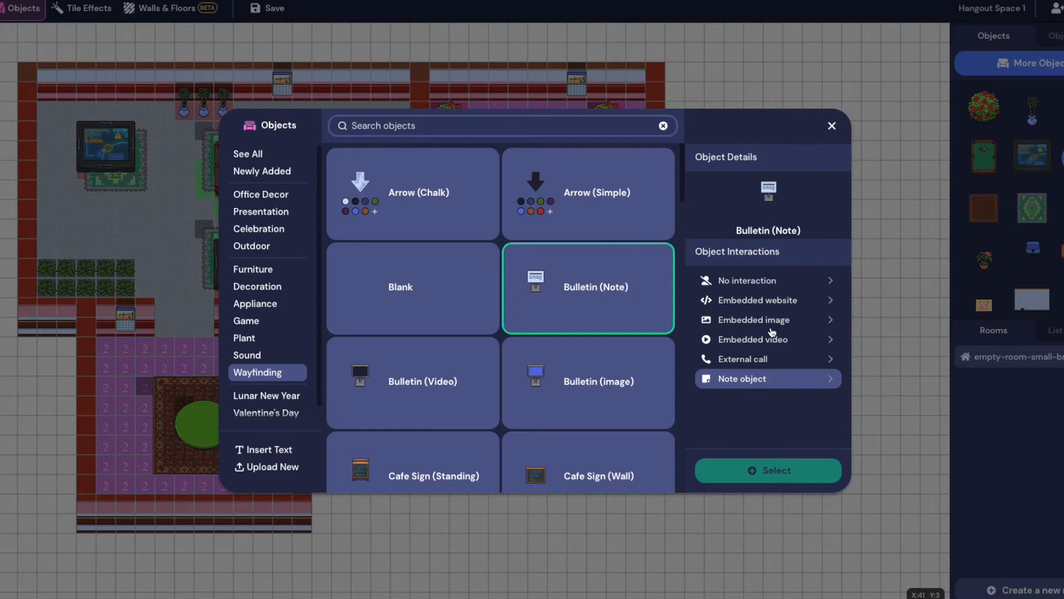
Give the Bulletin (Note) the message 'Hello, welcome to digital creator!' and the prompt 'Hello! Click X to read me'
{"action": "left_click", "coordinate": [765, 379]}
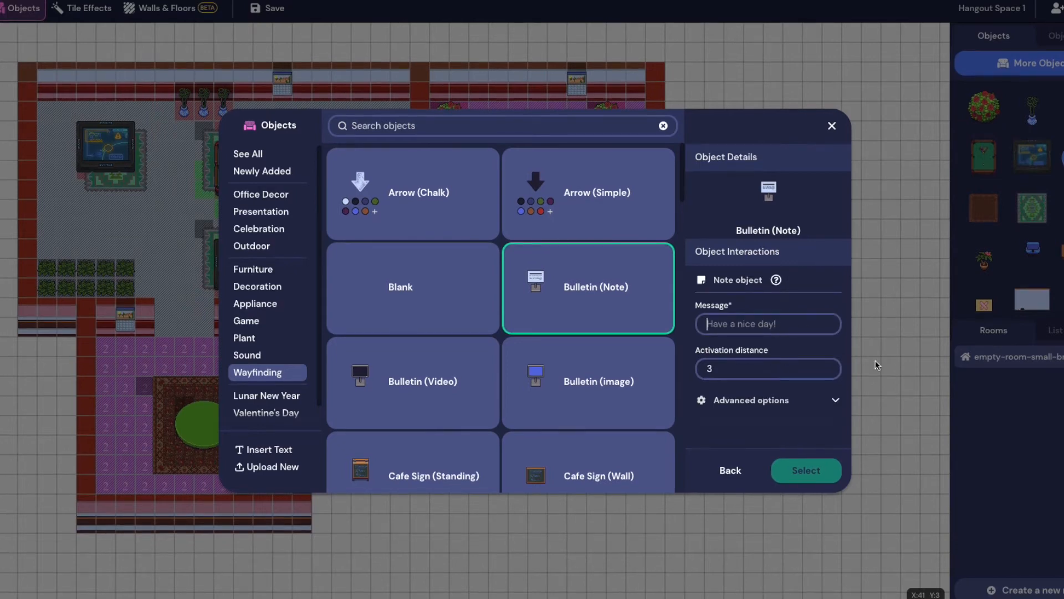
{"action": "type", "text": "Hello, welcome to digital"}
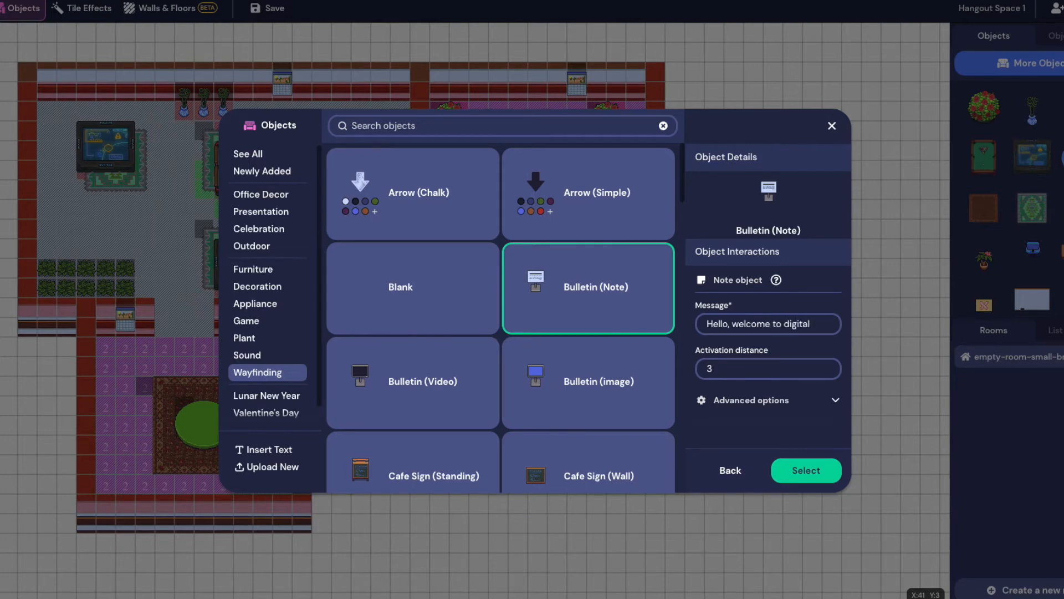
{"action": "type", "text": " creator!"}
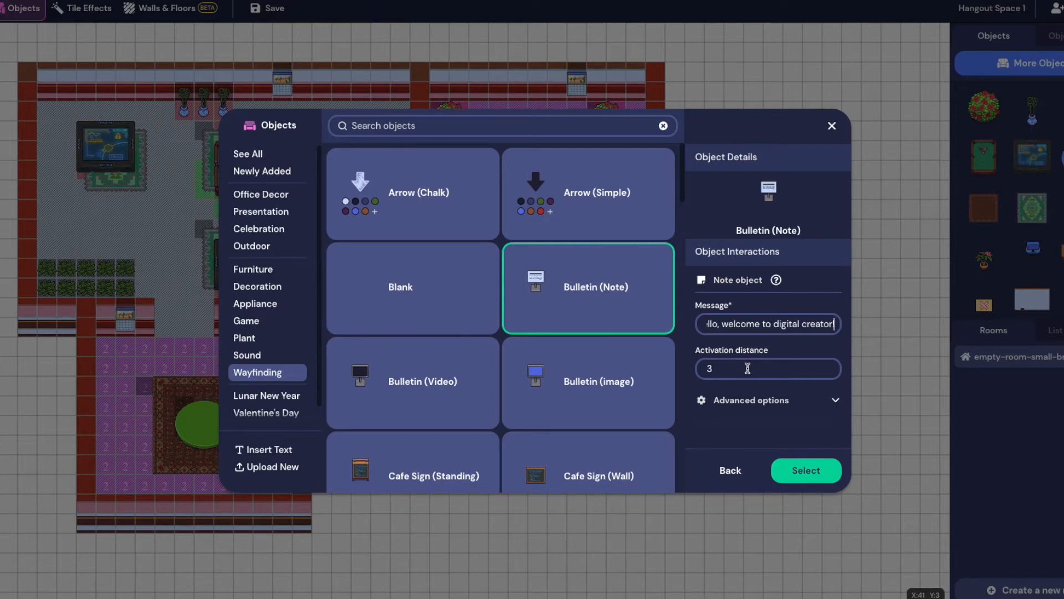
{"action": "type", "text": "!"}
{"action": "left_click", "coordinate": [782, 401]}
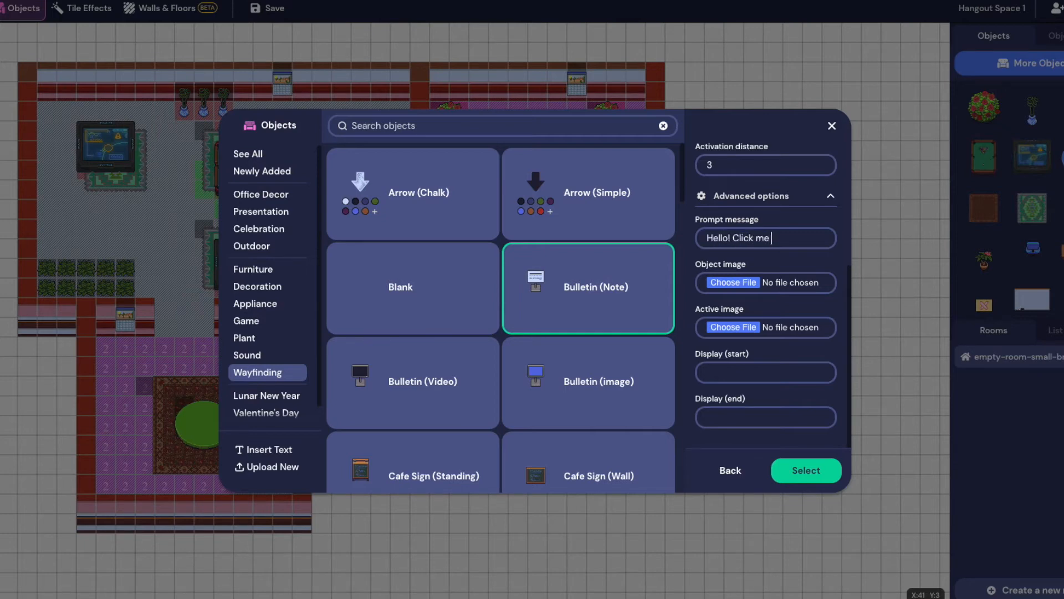
{"action": "type", "text": "d me"}
{"action": "double_click", "coordinate": [762, 237]}
{"action": "type", "text": "X"}
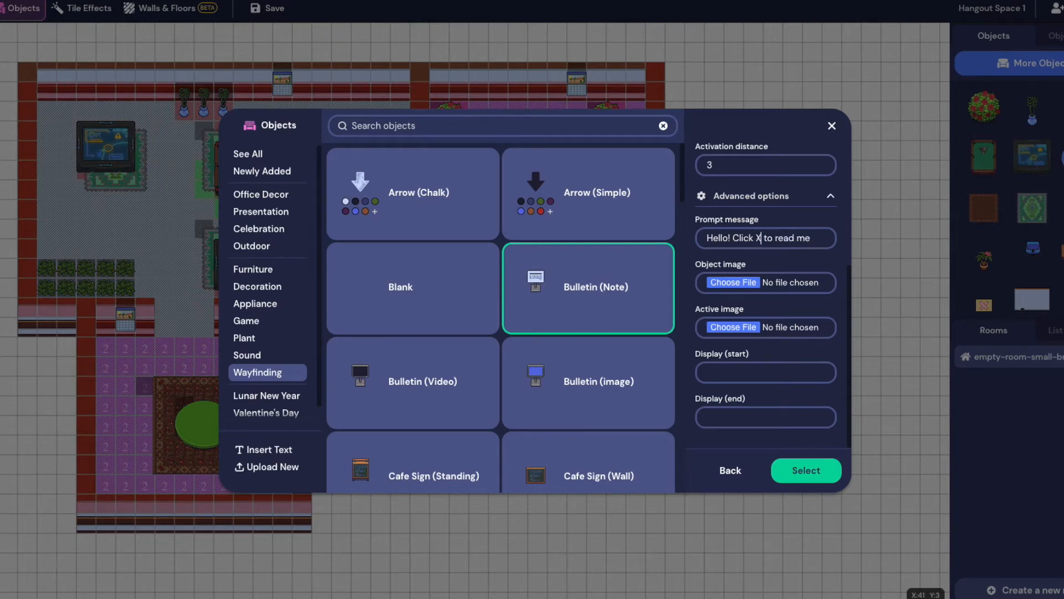
{"action": "left_click", "coordinate": [809, 470]}
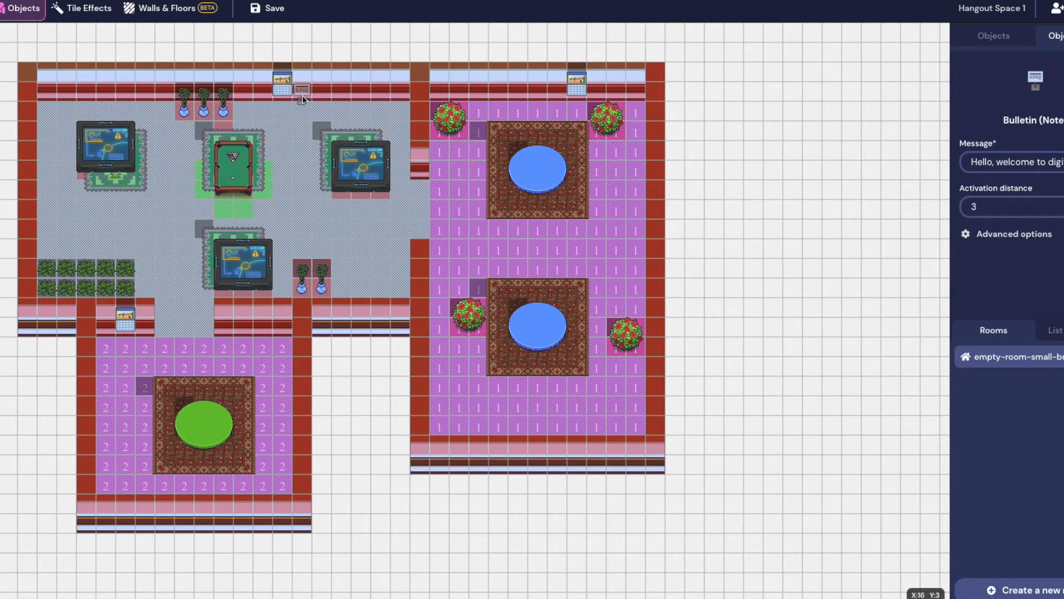
Place the welcome bulletin on the lounge's top wall and erase the extra copies
{"action": "left_click", "coordinate": [319, 95]}
{"action": "left_click", "coordinate": [0, 97]}
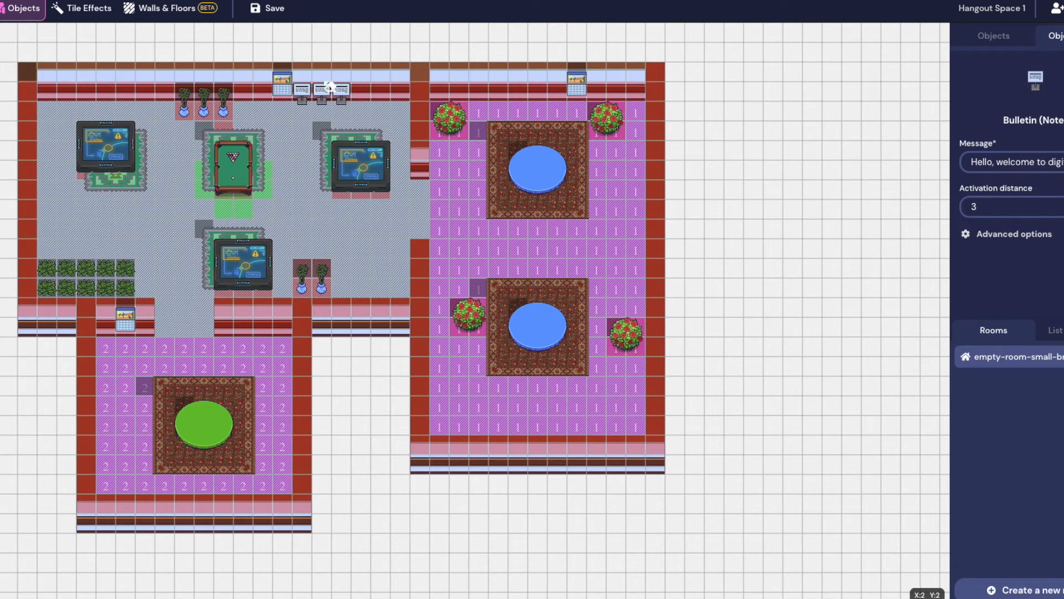
{"action": "left_click", "coordinate": [321, 92]}
{"action": "left_click", "coordinate": [341, 91]}
{"action": "left_click", "coordinate": [274, 8]}
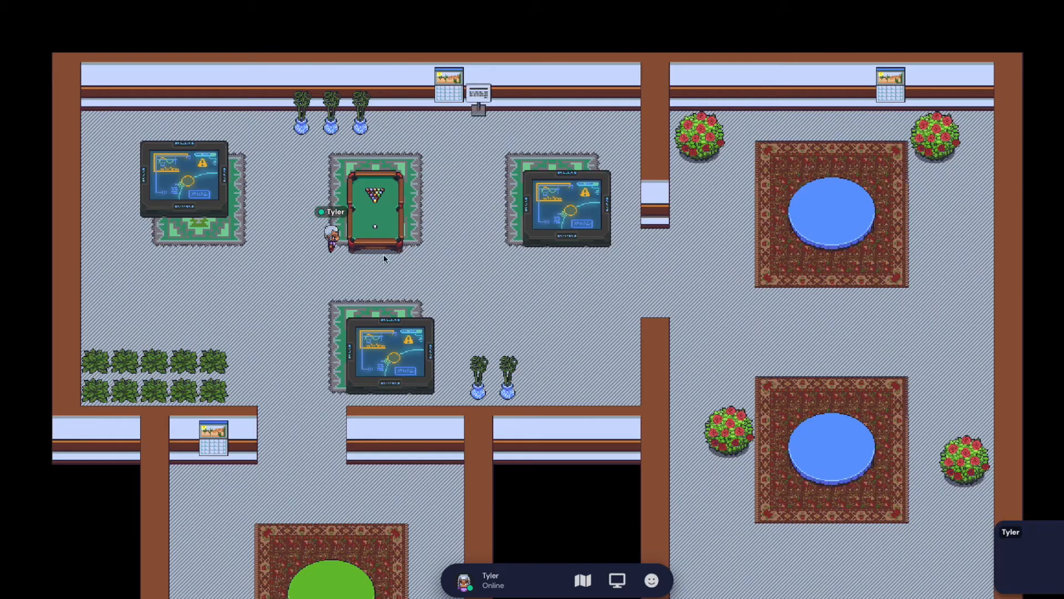
Save the map with the single bulletin in place
{"action": "key", "text": "Down"}
{"action": "key", "text": "Down"}
{"action": "key", "text": "Right"}
{"action": "key", "text": "Right"}
{"action": "key", "text": "Right"}
{"action": "key", "text": "Right"}
{"action": "key", "text": "Right"}
{"action": "key", "text": "Right"}
{"action": "key", "text": "Up"}
{"action": "key", "text": "Up"}
{"action": "key", "text": "Up"}
{"action": "key", "text": "Up"}
{"action": "key", "text": "Up"}
{"action": "key", "text": "Up"}
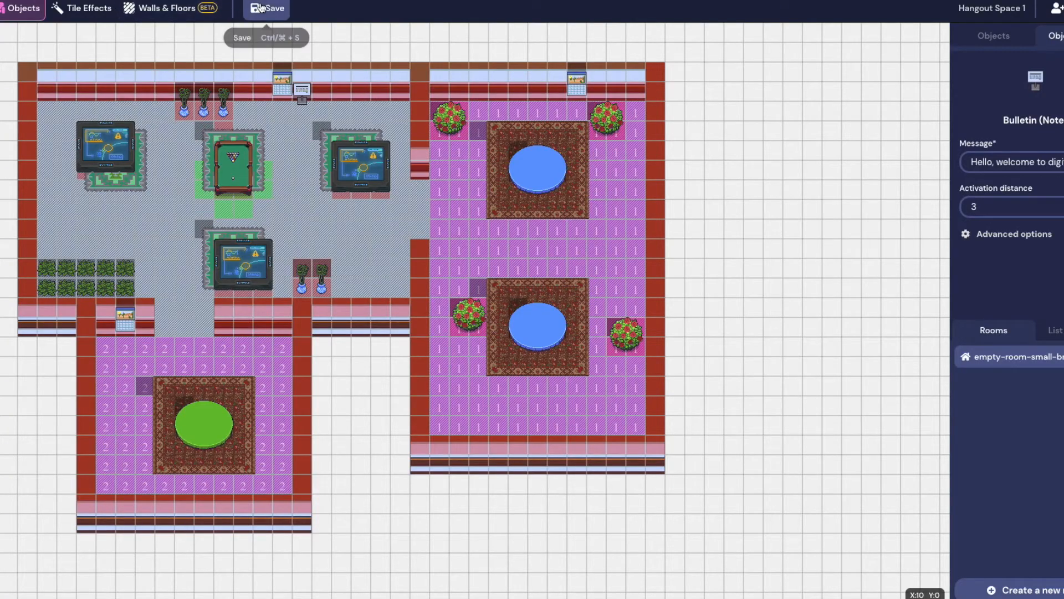
{"action": "left_click", "coordinate": [265, 20]}
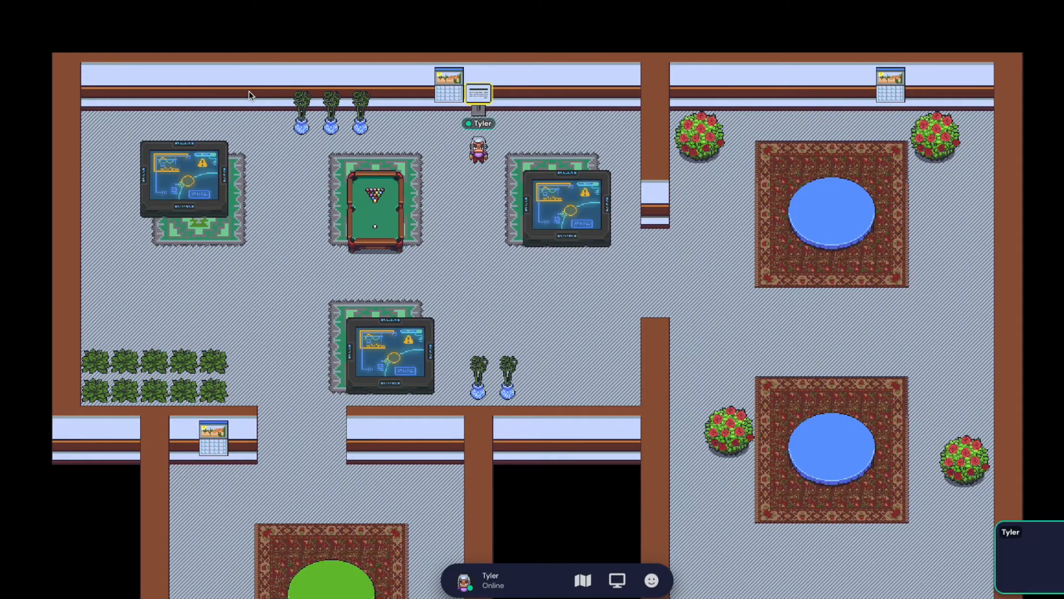
{"action": "key", "text": "Down"}
{"action": "key", "text": "Down"}
{"action": "key", "text": "Down"}
{"action": "key", "text": "Down"}
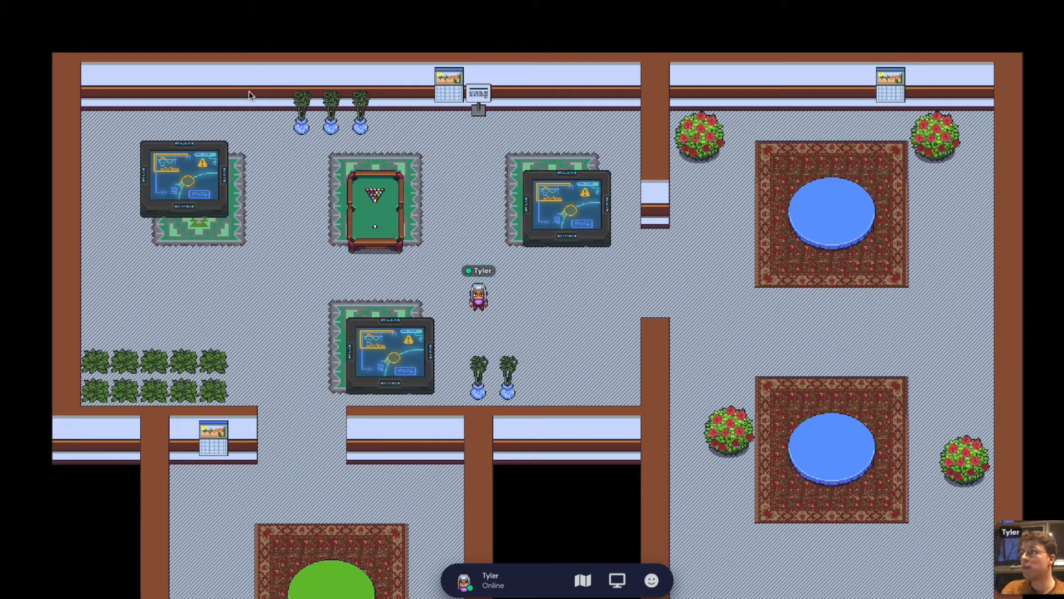
{"action": "key", "text": "Up"}
{"action": "key", "text": "Up"}
{"action": "key", "text": "Up"}
{"action": "key", "text": "Up"}
{"action": "key", "text": "Up"}
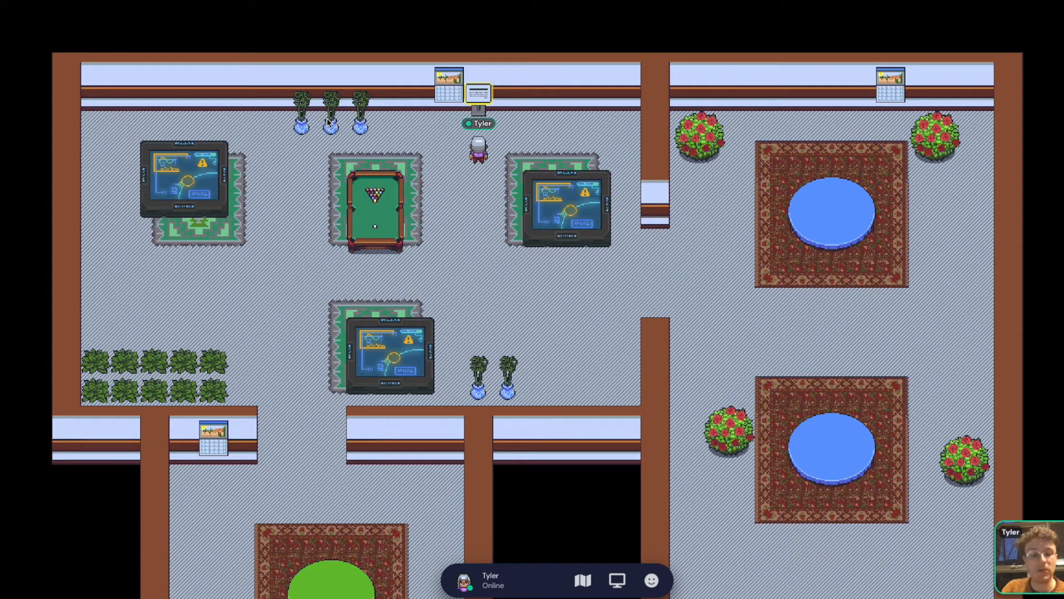
{"action": "key", "text": "Up"}
{"action": "key", "text": "x"}
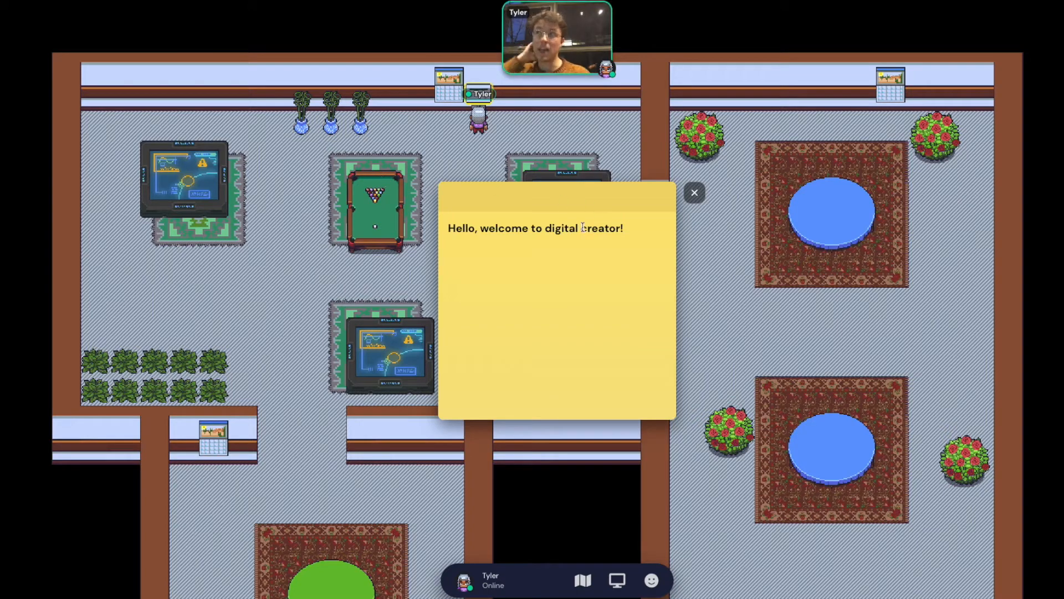
{"action": "left_click", "coordinate": [695, 193]}
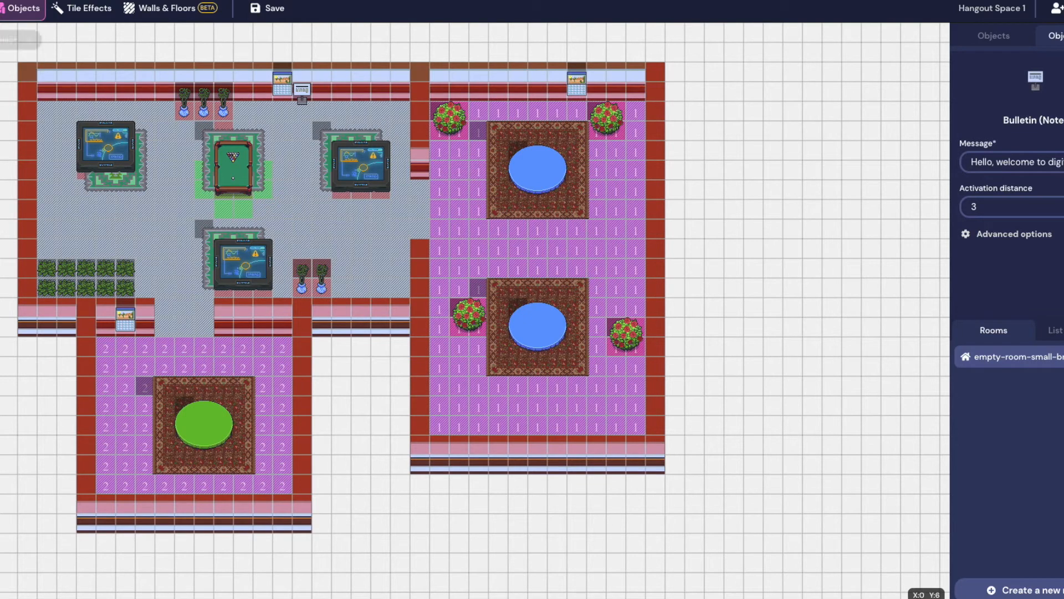
Inspect the Rose Bush's extra options in the palette of used objects
{"action": "left_click", "coordinate": [987, 38]}
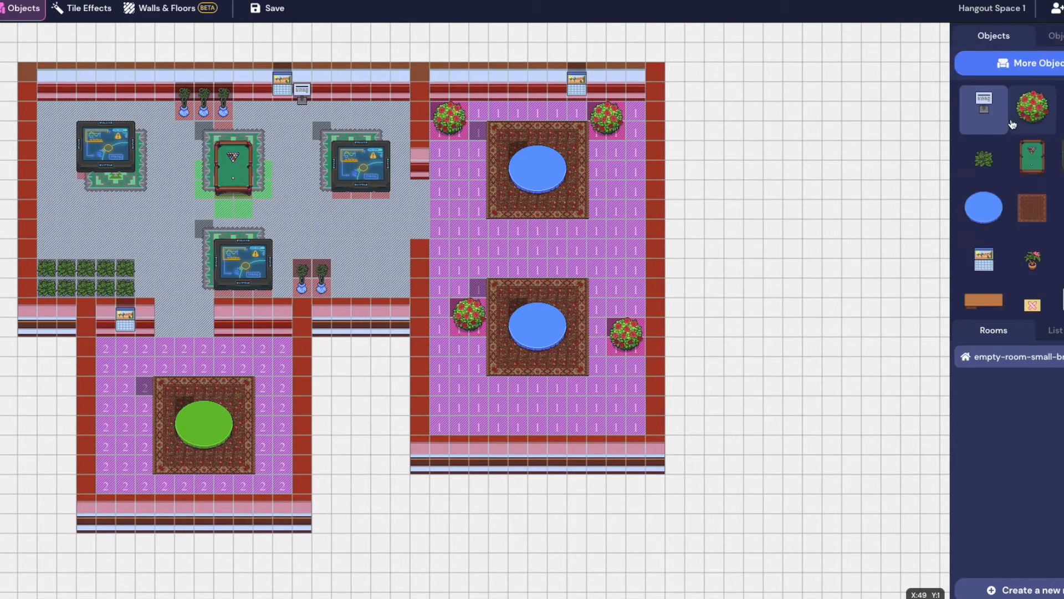
{"action": "left_click", "coordinate": [1042, 116]}
{"action": "left_click", "coordinate": [1030, 169]}
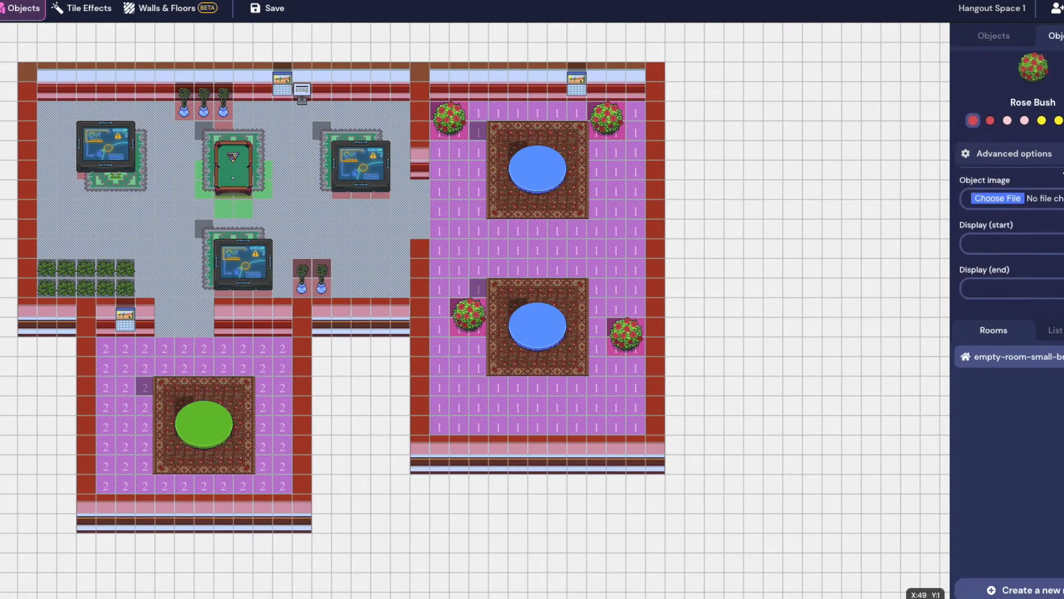
{"action": "scroll", "coordinate": [1039, 192], "scroll_direction": "down", "scroll_amount": 1}
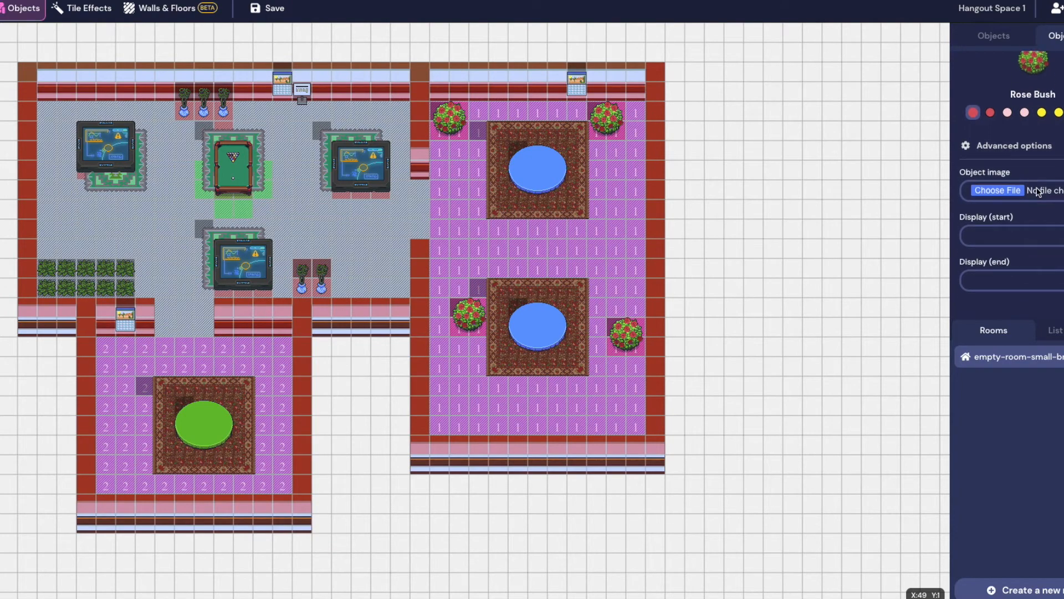
{"action": "left_click", "coordinate": [1022, 145]}
{"action": "left_click", "coordinate": [1009, 44]}
Browse the Plant category, previewing the Bouquet (with Note), Bonsai Tree and Corpse Flower
{"action": "left_click", "coordinate": [1013, 63]}
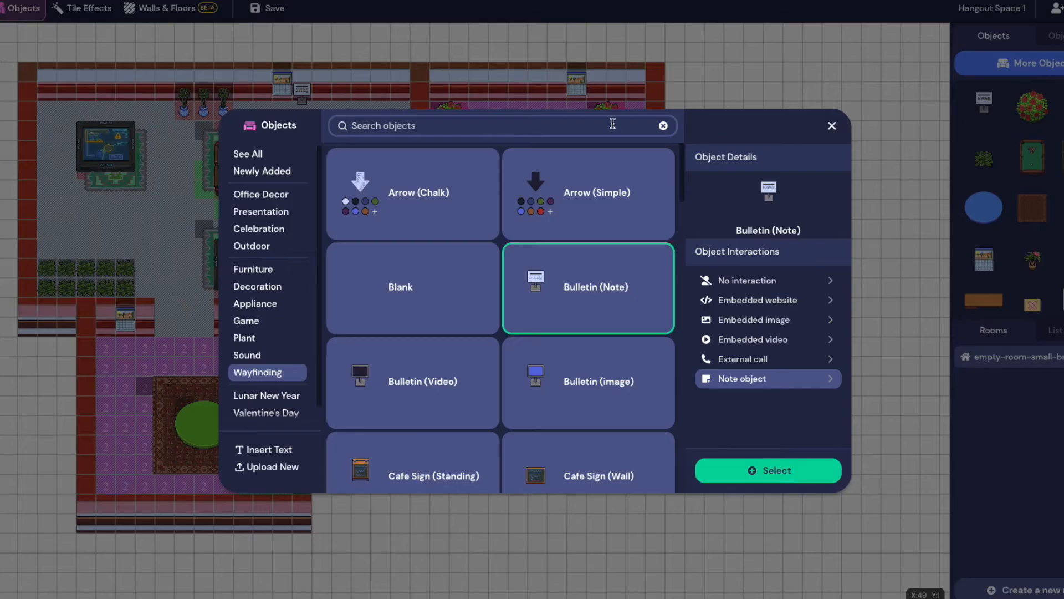
{"action": "left_click", "coordinate": [254, 339]}
{"action": "scroll", "coordinate": [506, 309], "scroll_direction": "down", "scroll_amount": 2}
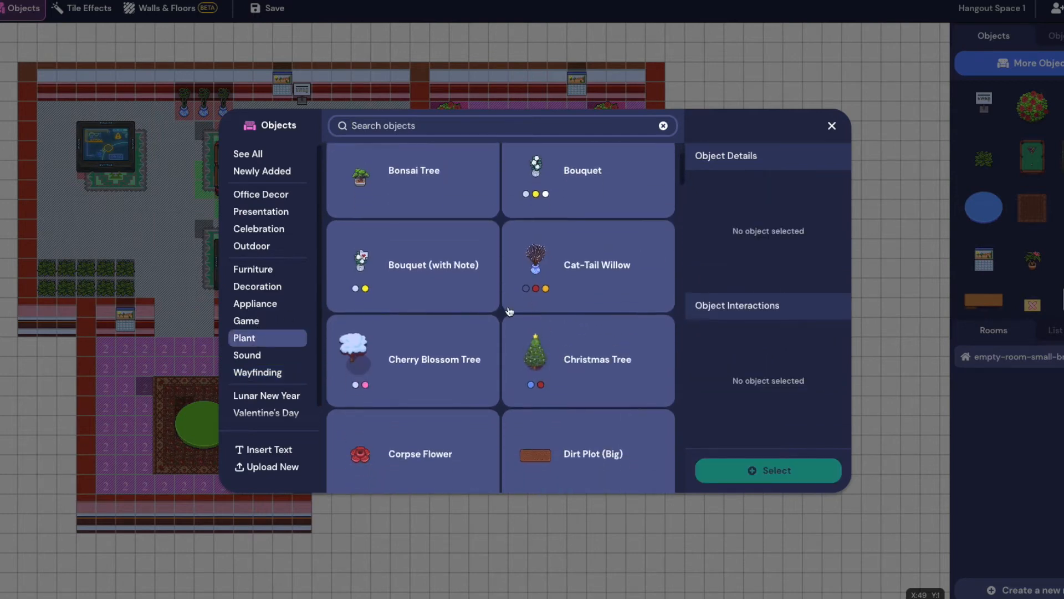
{"action": "left_click", "coordinate": [418, 257]}
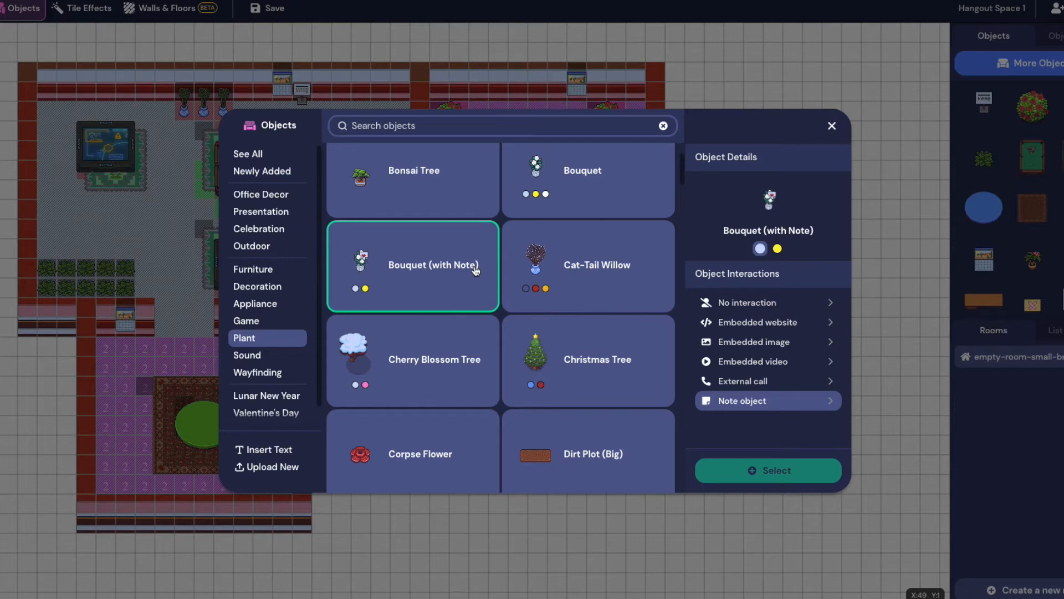
{"action": "left_click", "coordinate": [439, 175]}
{"action": "scroll", "coordinate": [491, 313], "scroll_direction": "down", "scroll_amount": 1}
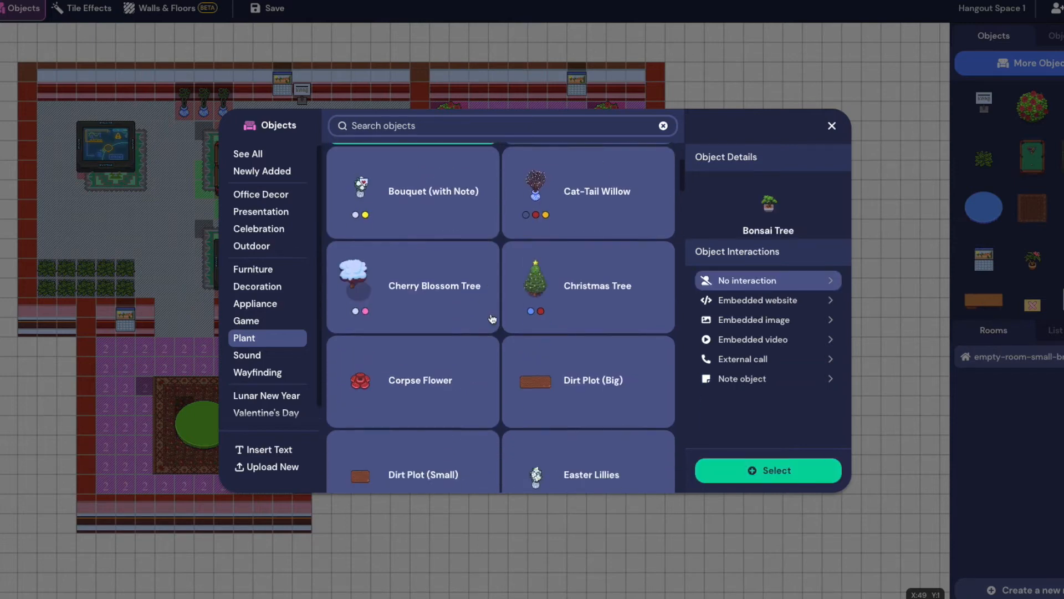
{"action": "scroll", "coordinate": [369, 296], "scroll_direction": "down", "scroll_amount": 1}
{"action": "left_click", "coordinate": [373, 302]}
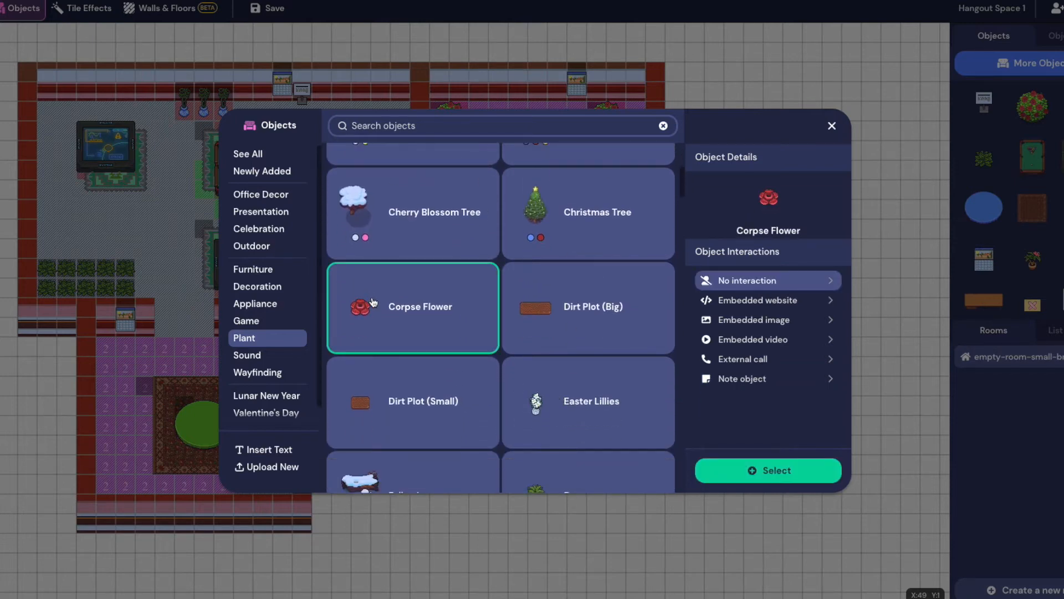
{"action": "scroll", "coordinate": [463, 406], "scroll_direction": "down", "scroll_amount": 2}
{"action": "scroll", "coordinate": [508, 349], "scroll_direction": "down", "scroll_amount": 6}
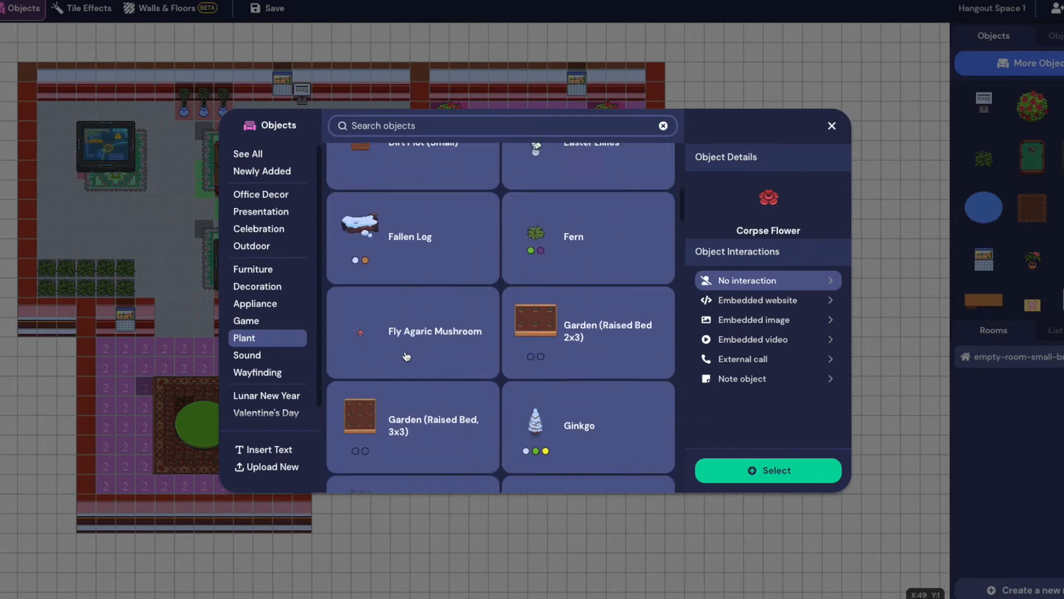
{"action": "scroll", "coordinate": [440, 260], "scroll_direction": "down", "scroll_amount": 5}
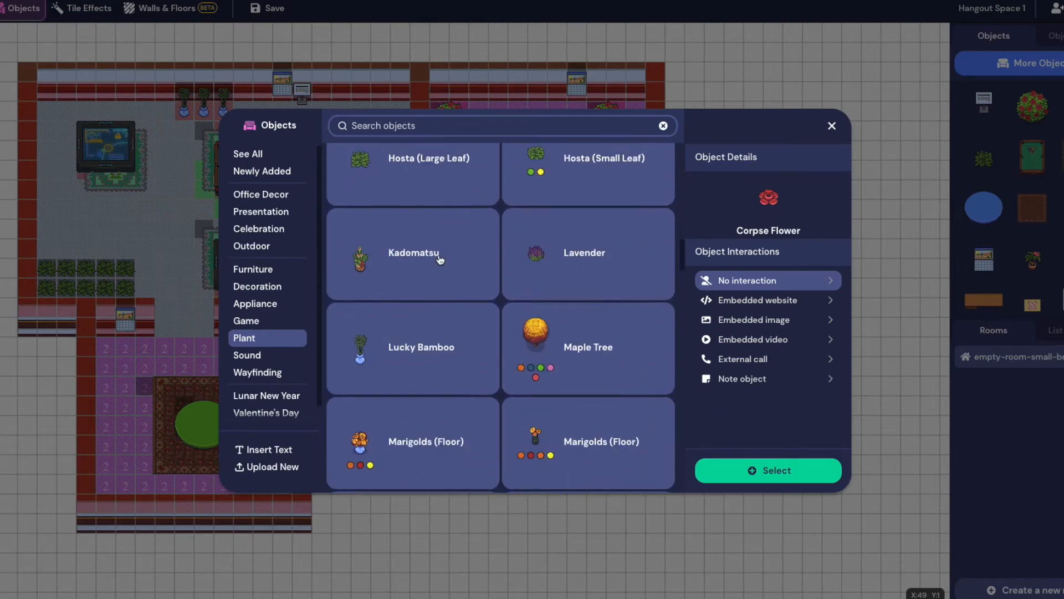
Choose the Maple Tree and try out its embedded website settings
{"action": "left_click", "coordinate": [581, 327]}
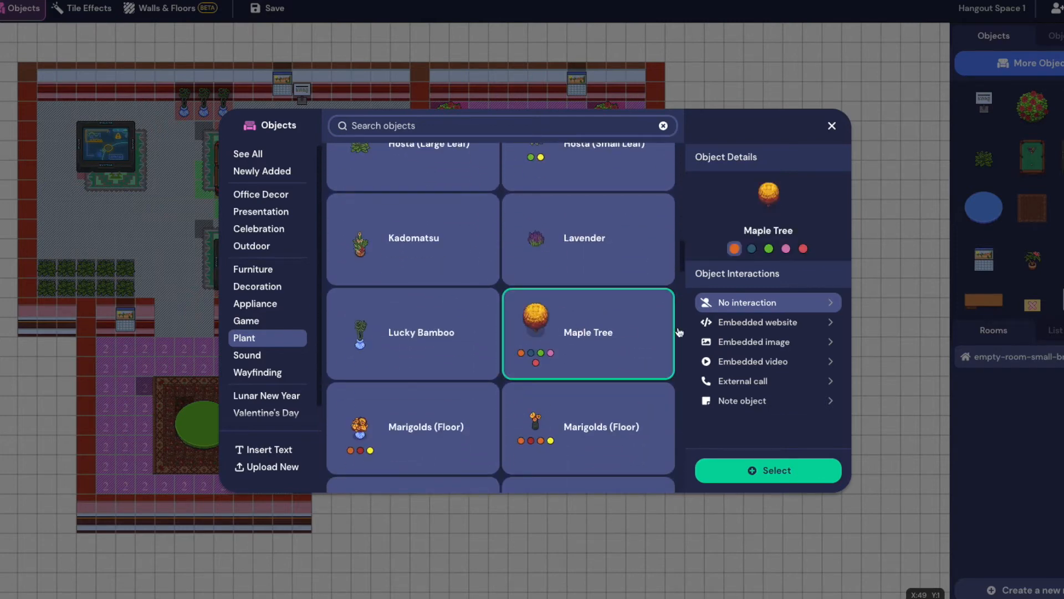
{"action": "left_click", "coordinate": [757, 327]}
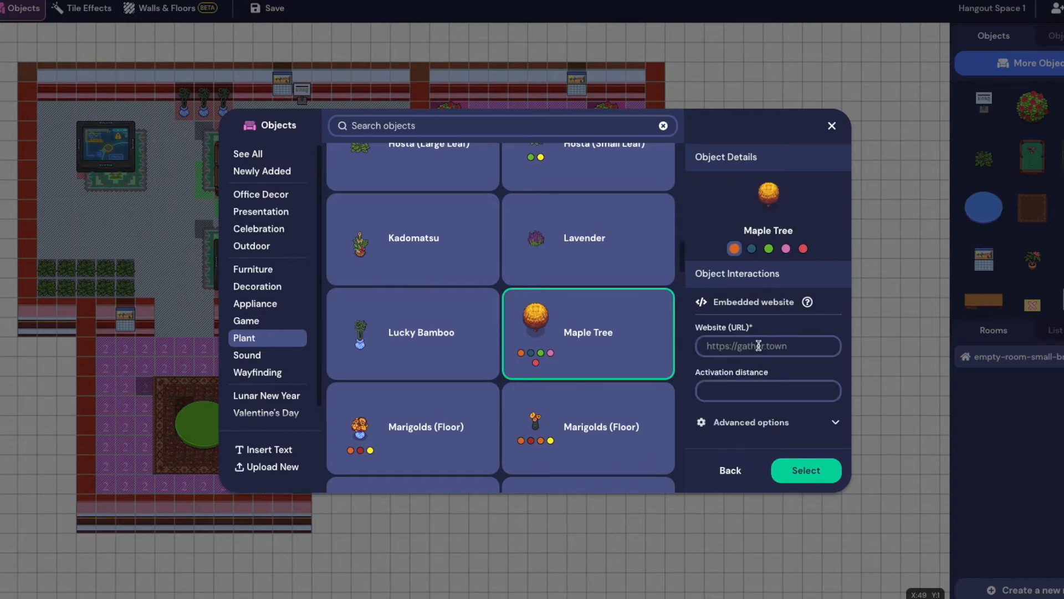
{"action": "type", "text": "digitalcreator.ca"}
{"action": "left_click", "coordinate": [599, 356]}
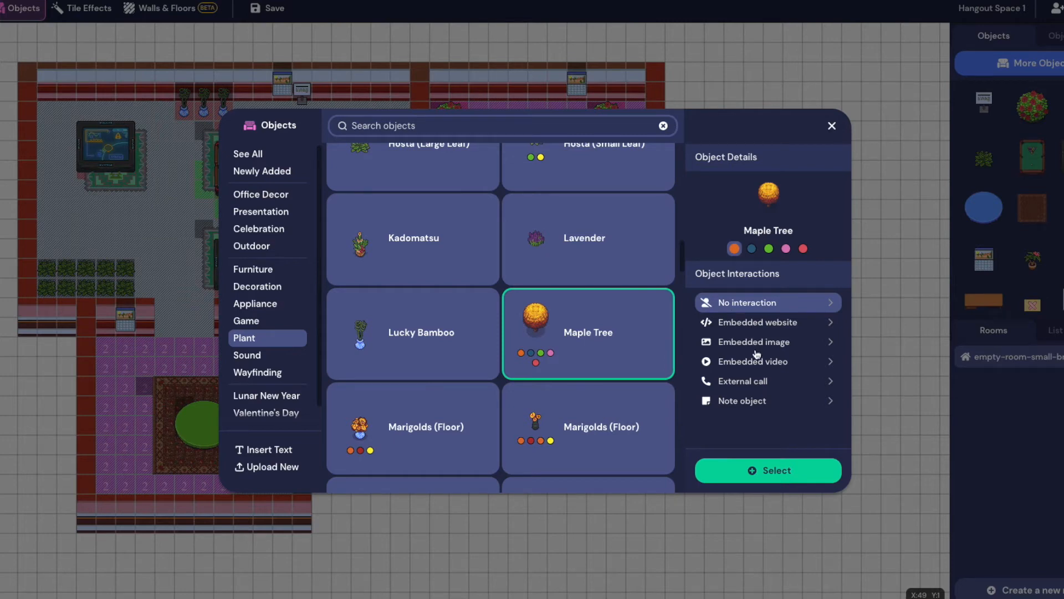
{"action": "left_click", "coordinate": [761, 323]}
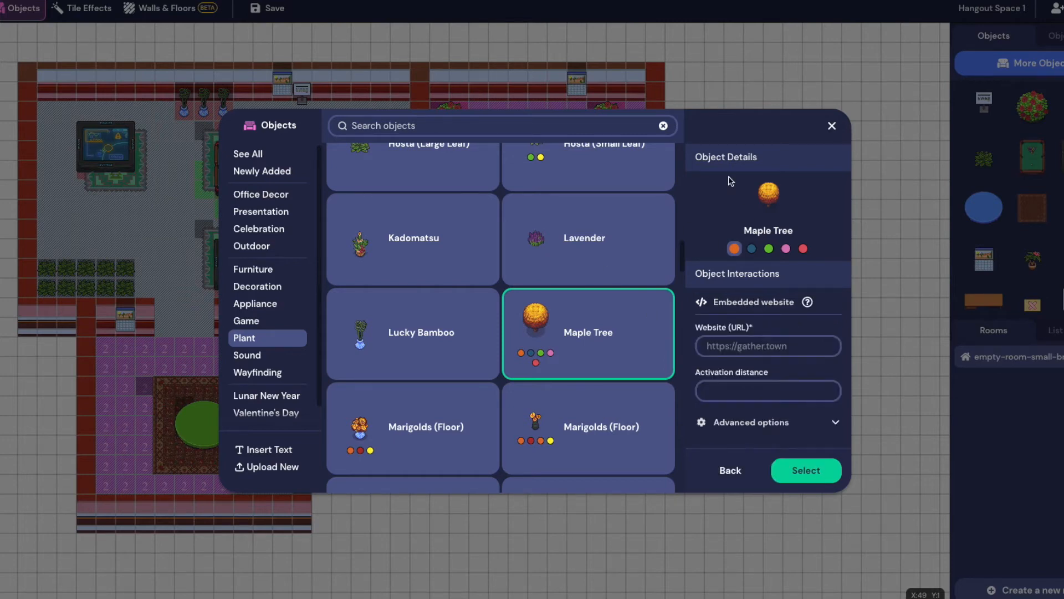
{"action": "left_click", "coordinate": [615, 321]}
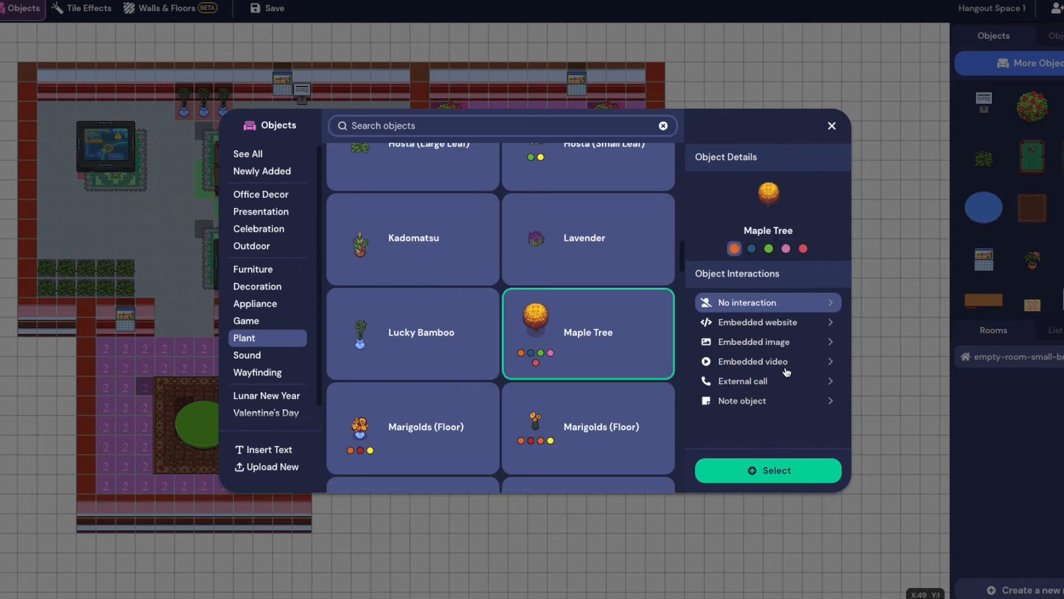
{"action": "left_click", "coordinate": [764, 327]}
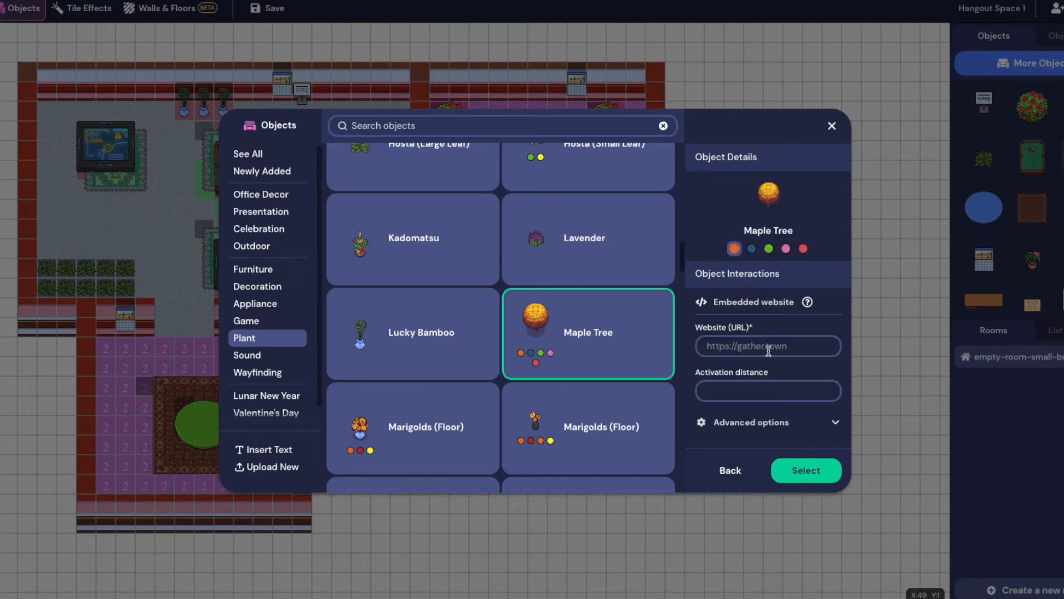
Reselect the Maple Tree and set its embedded website to digitalcreator.ca
{"action": "left_click", "coordinate": [461, 334]}
{"action": "left_click", "coordinate": [659, 337]}
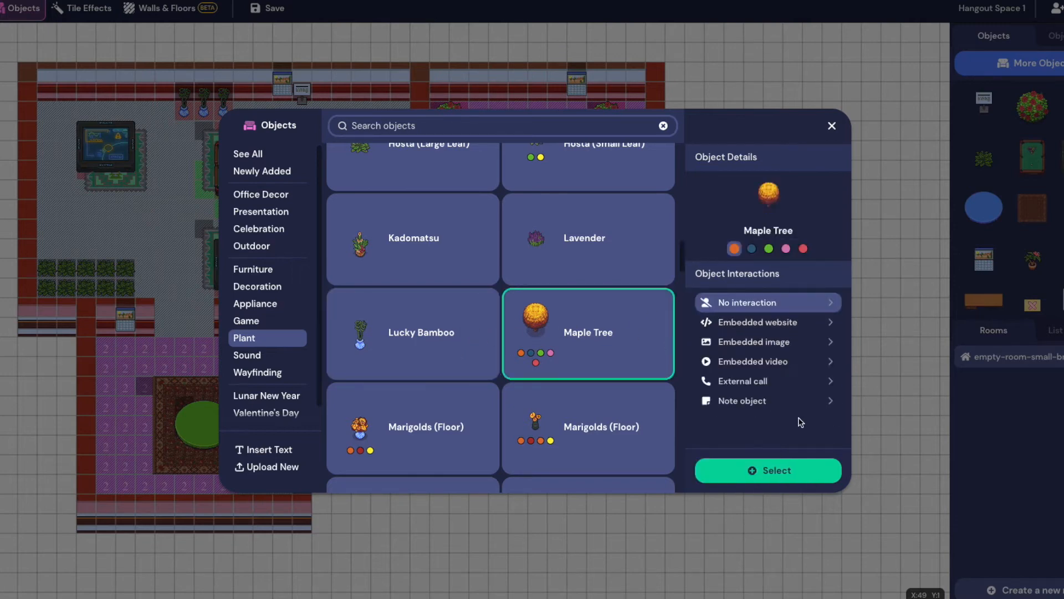
{"action": "left_click", "coordinate": [774, 327]}
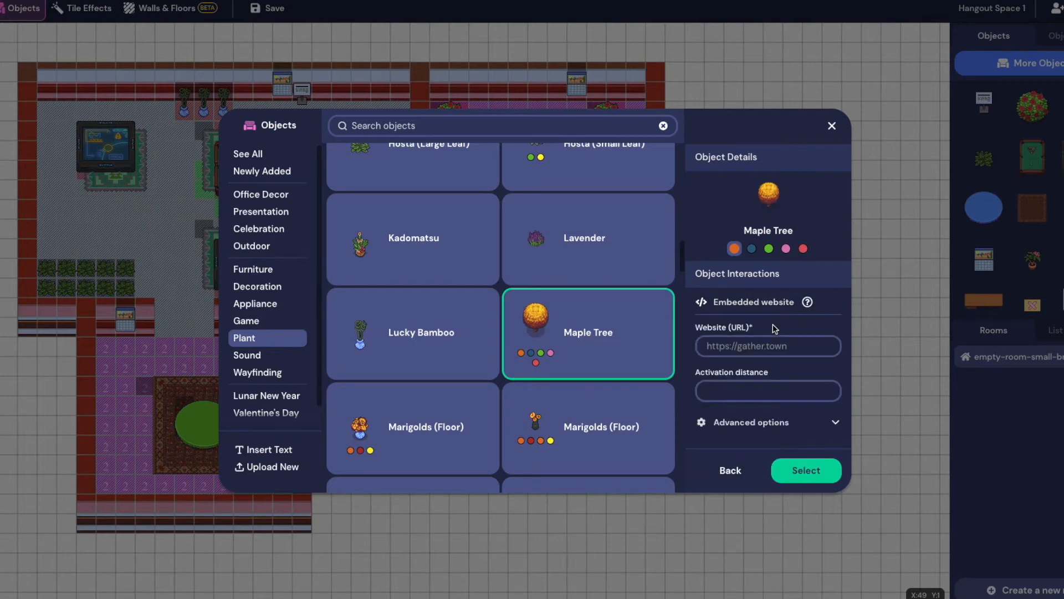
{"action": "left_click", "coordinate": [779, 348]}
{"action": "type", "text": "digitalcreator.ca"}
{"action": "left_click", "coordinate": [806, 470]}
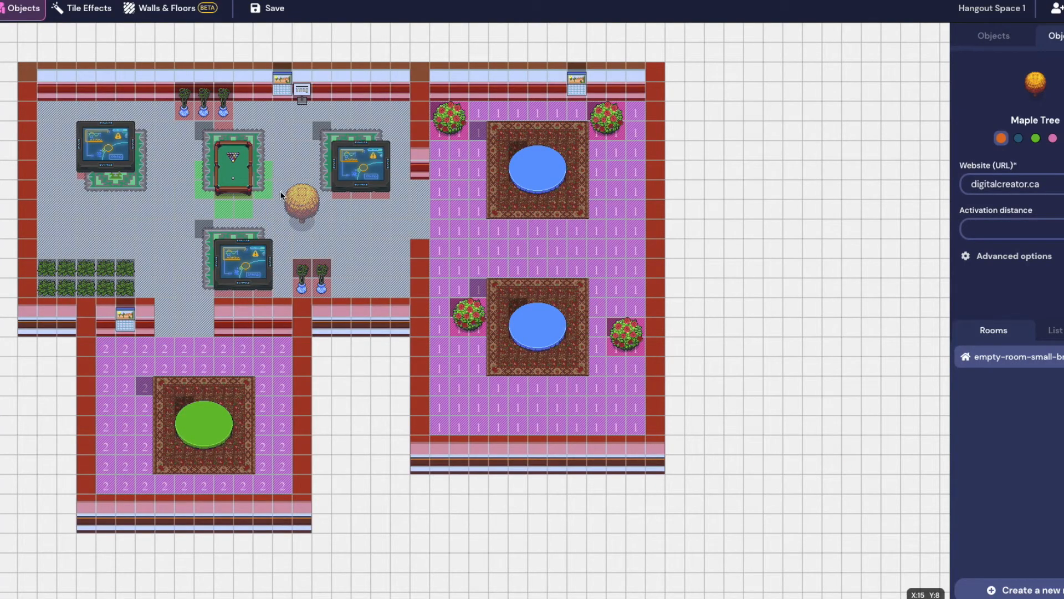
Place the website maple tree in the lounge, save, and walk the avatar up to it
{"action": "left_click", "coordinate": [65, 198]}
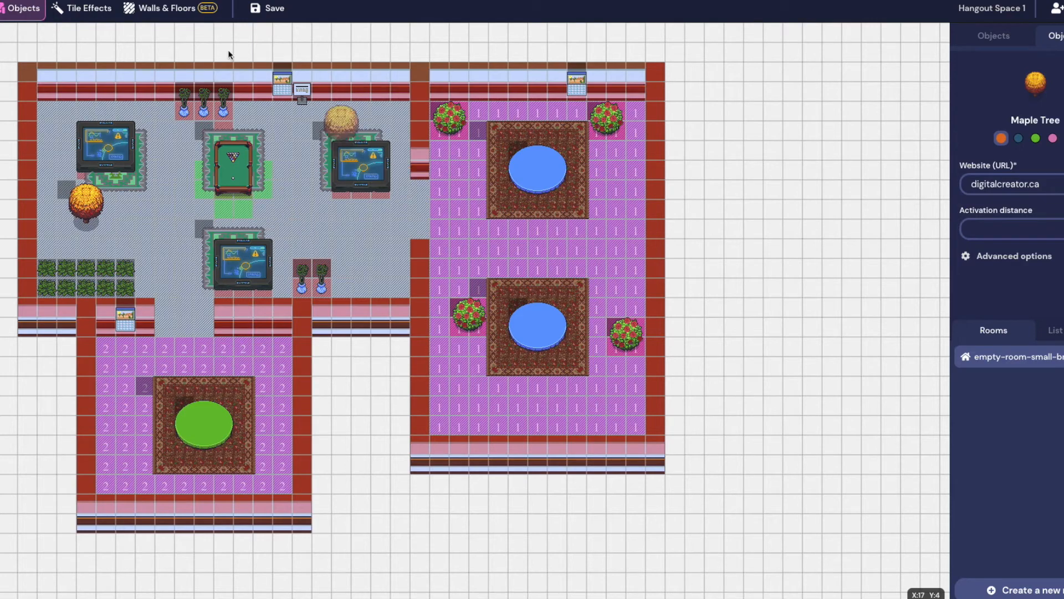
{"action": "left_click", "coordinate": [269, 9]}
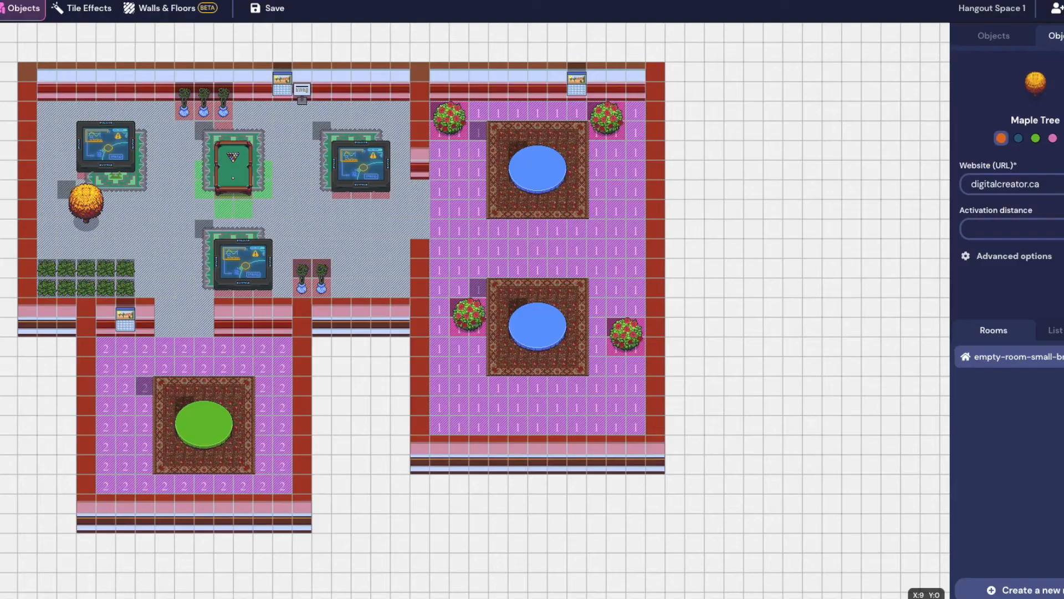
{"action": "left_click", "coordinate": [266, 0]}
{"action": "key", "text": "Down"}
{"action": "key", "text": "Down"}
{"action": "key", "text": "Down"}
{"action": "key", "text": "Down"}
{"action": "key", "text": "Down"}
{"action": "key", "text": "Down"}
{"action": "key", "text": "Left"}
{"action": "key", "text": "Left"}
{"action": "key", "text": "Left"}
{"action": "key", "text": "Left"}
{"action": "key", "text": "Left"}
{"action": "key", "text": "Left"}
{"action": "key", "text": "Left"}
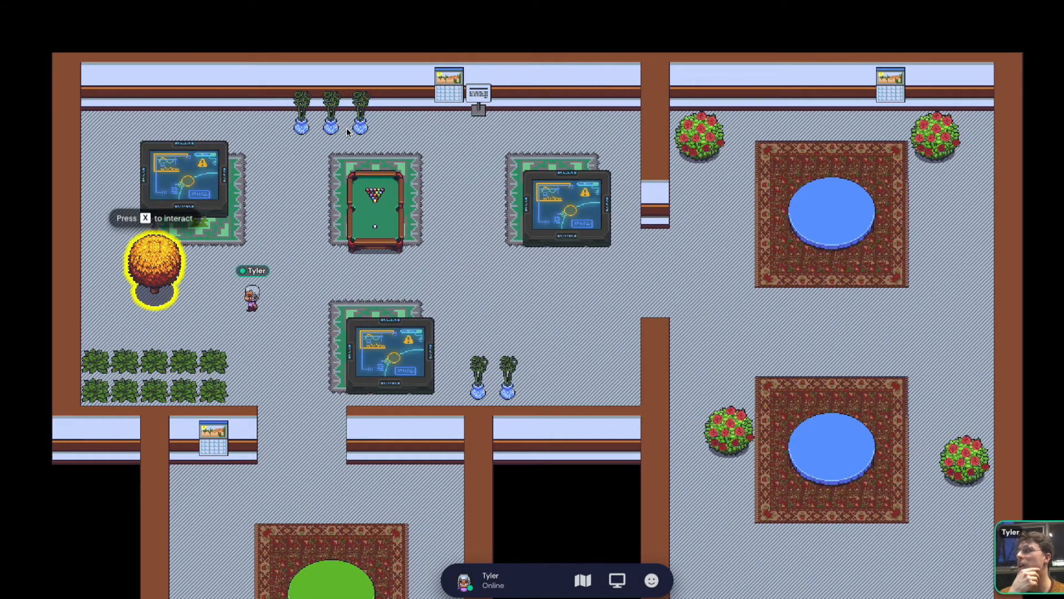
{"action": "key", "text": "Left"}
{"action": "key", "text": "Left"}
{"action": "key", "text": "x"}
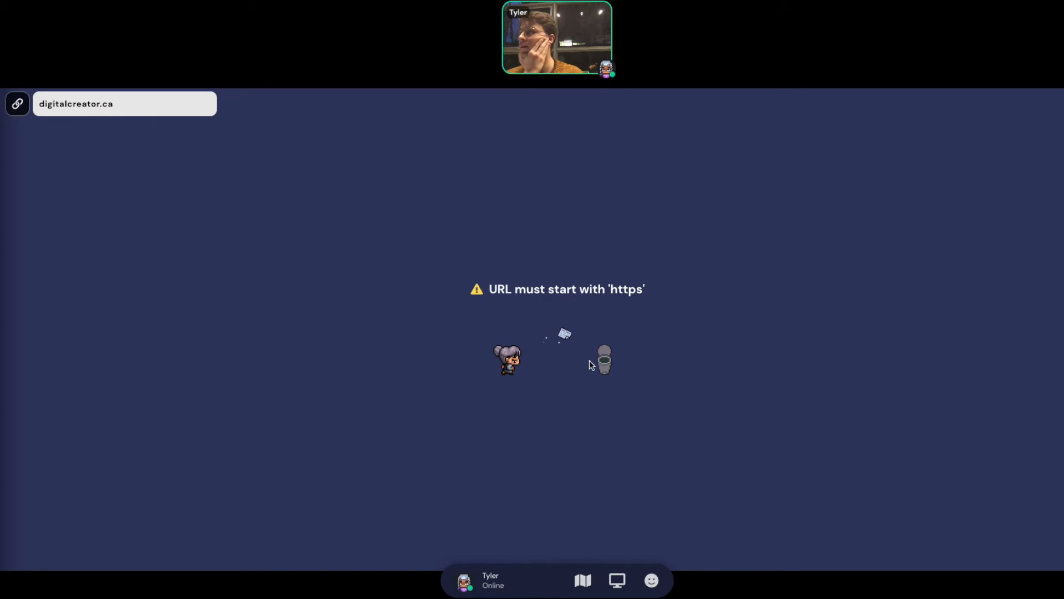
{"action": "left_click", "coordinate": [35, 113]}
{"action": "key", "text": "Home"}
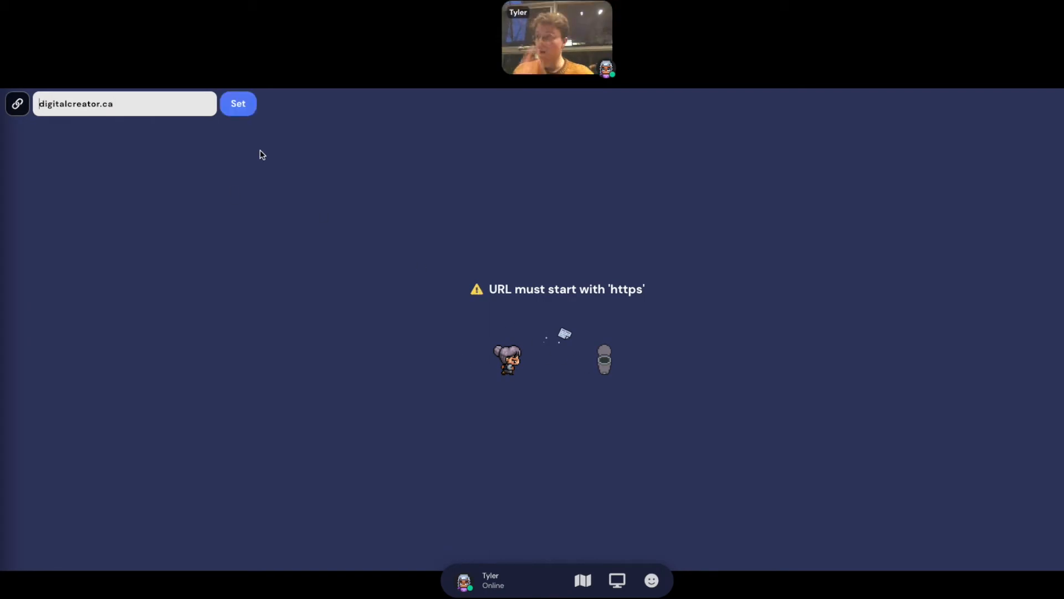
{"action": "type", "text": "https://"}
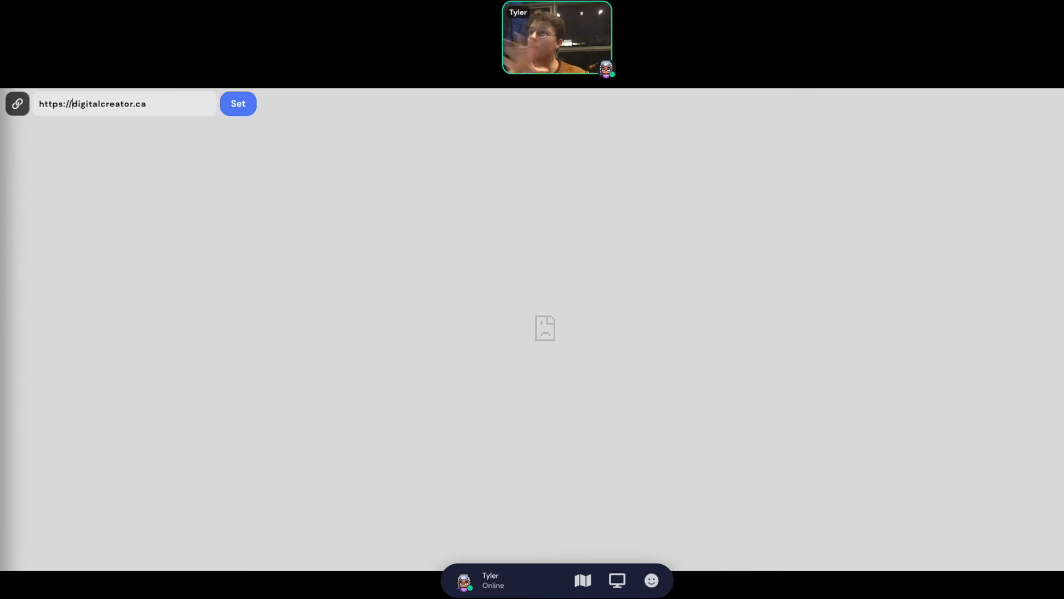
{"action": "key", "text": "Escape"}
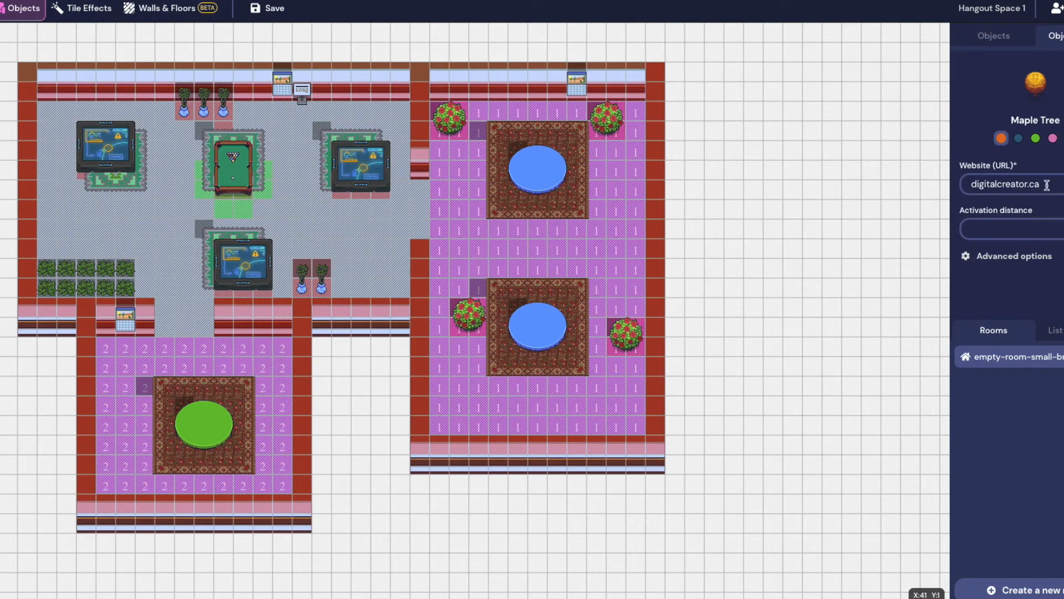
Place a Maple Tree note reading 'digitalcreator.ca' at the lounge's left side and save
{"action": "left_click", "coordinate": [996, 36]}
{"action": "left_click", "coordinate": [1017, 63]}
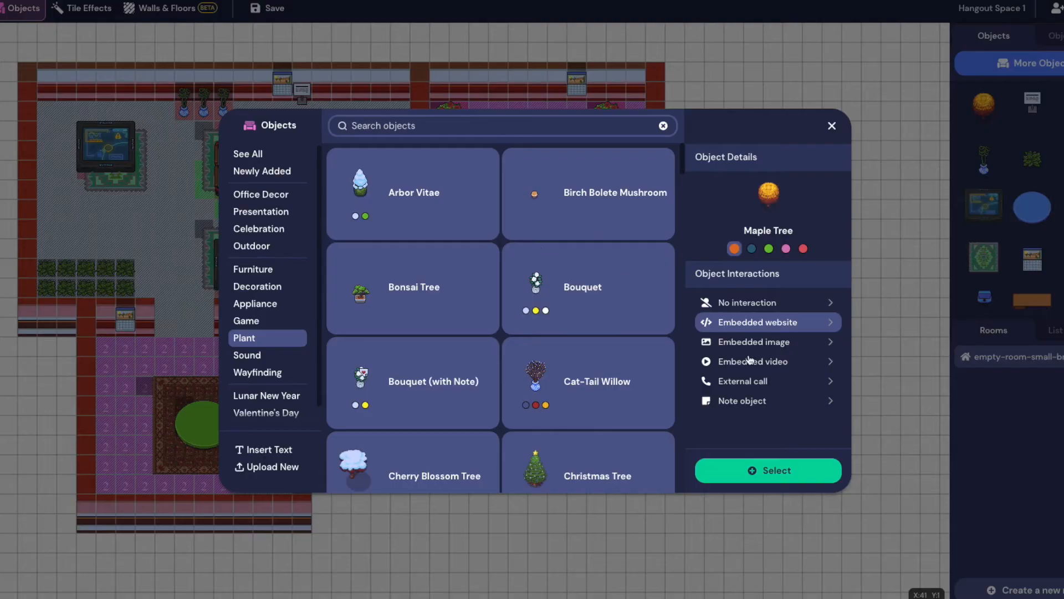
{"action": "left_click", "coordinate": [761, 399]}
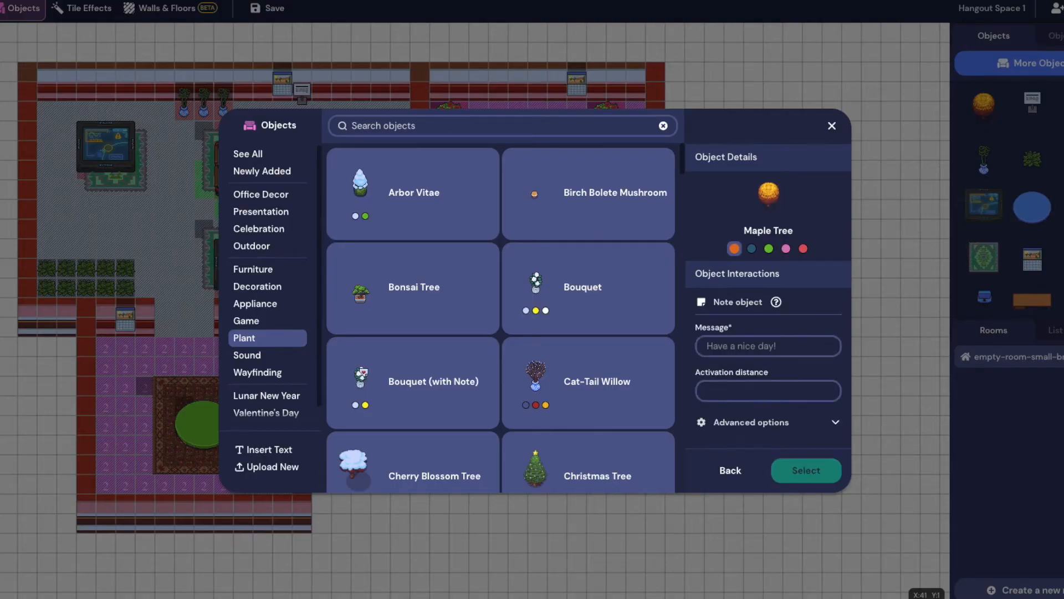
{"action": "left_click", "coordinate": [727, 348]}
{"action": "type", "text": "digitalcreator"}
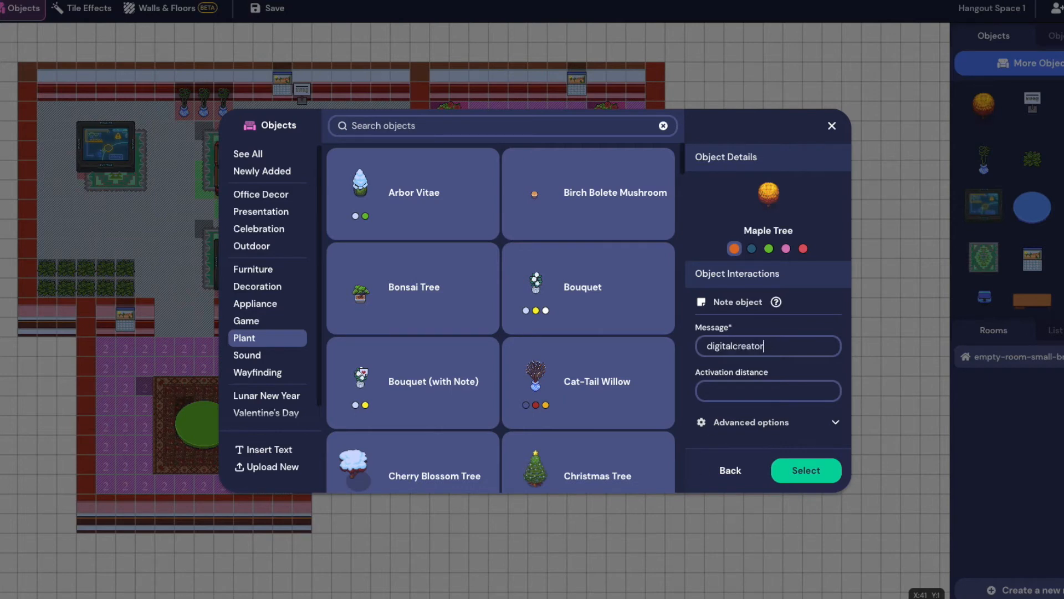
{"action": "type", "text": ".ca"}
{"action": "left_click", "coordinate": [788, 470]}
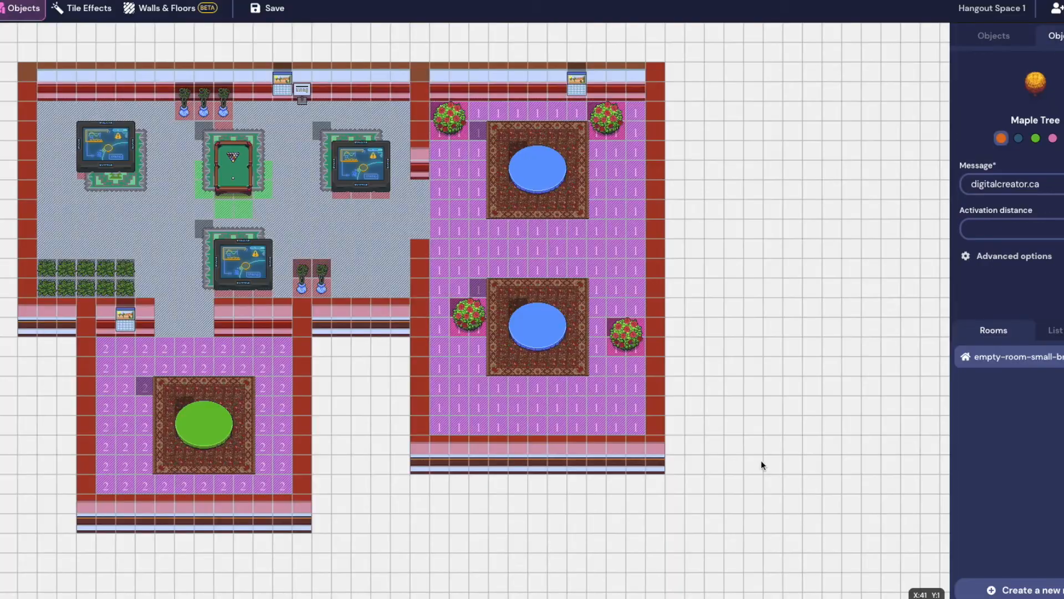
{"action": "left_click", "coordinate": [66, 210]}
{"action": "left_click", "coordinate": [267, 7]}
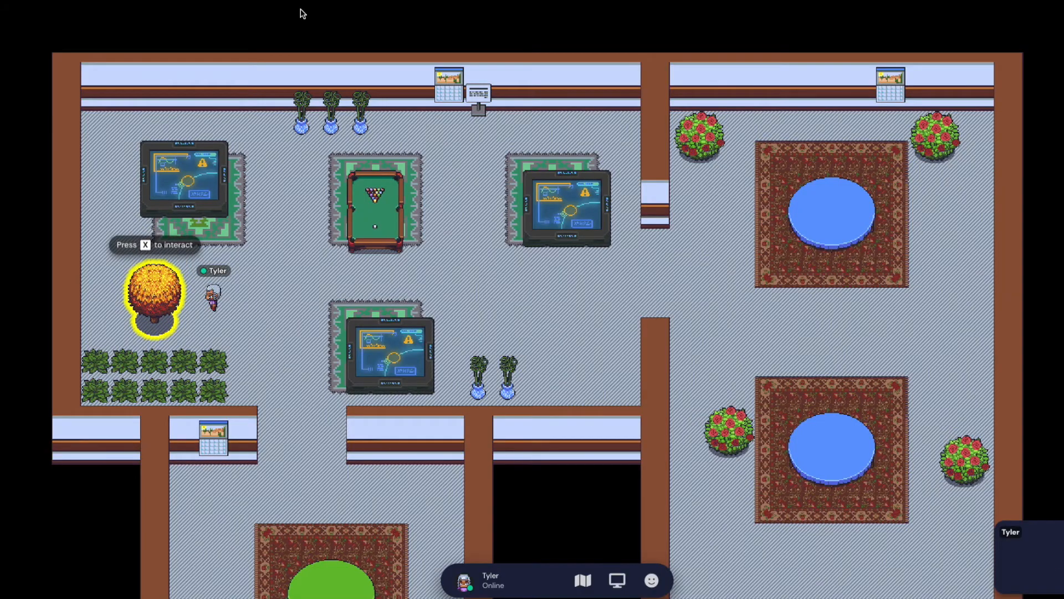
{"action": "key", "text": "x"}
{"action": "key", "text": "x"}
{"action": "key", "text": "x"}
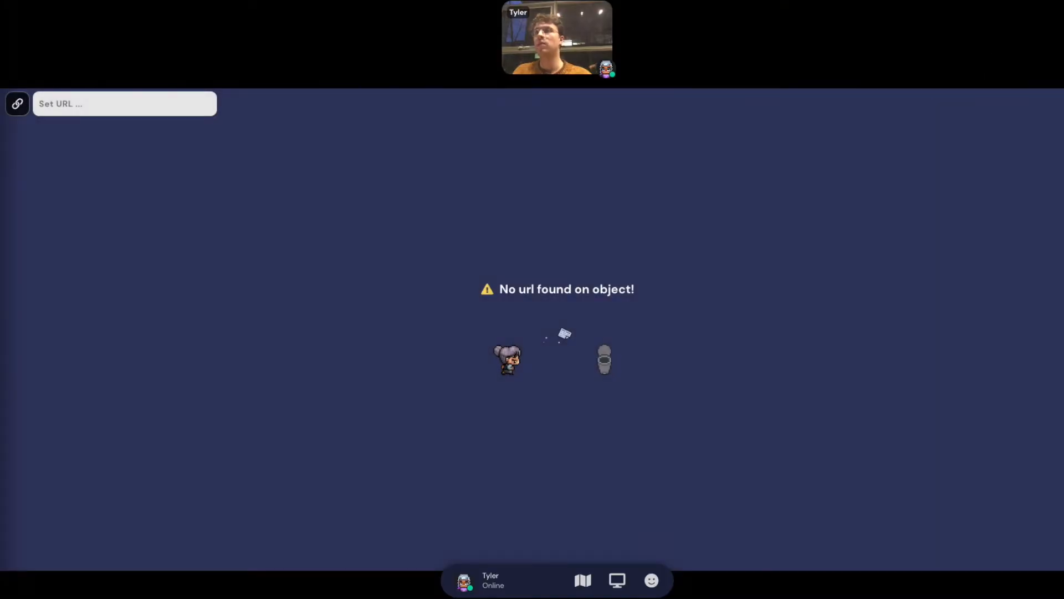
{"action": "key", "text": "x"}
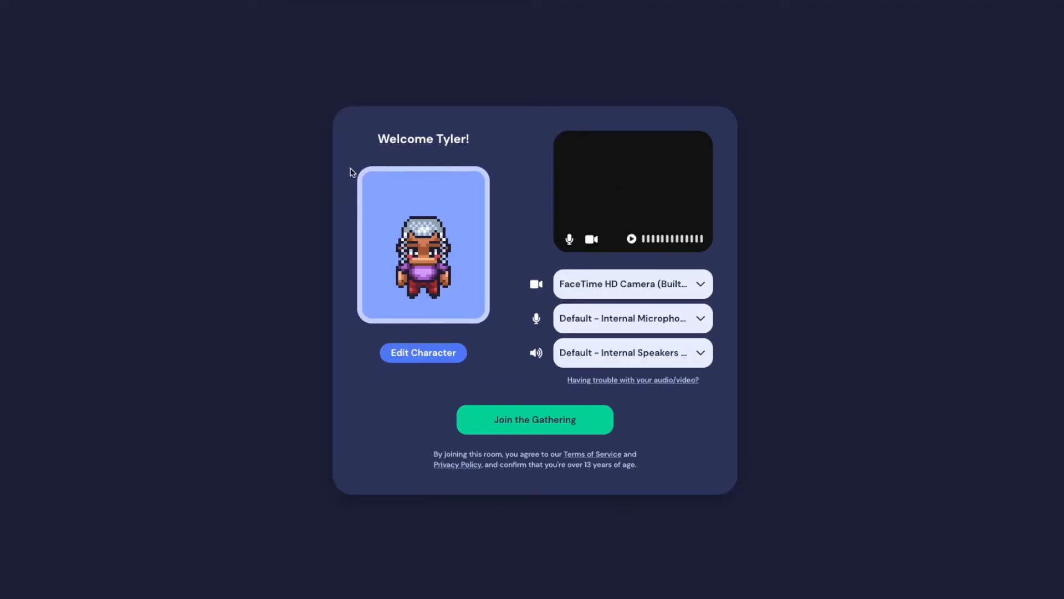
{"action": "left_click", "coordinate": [551, 417]}
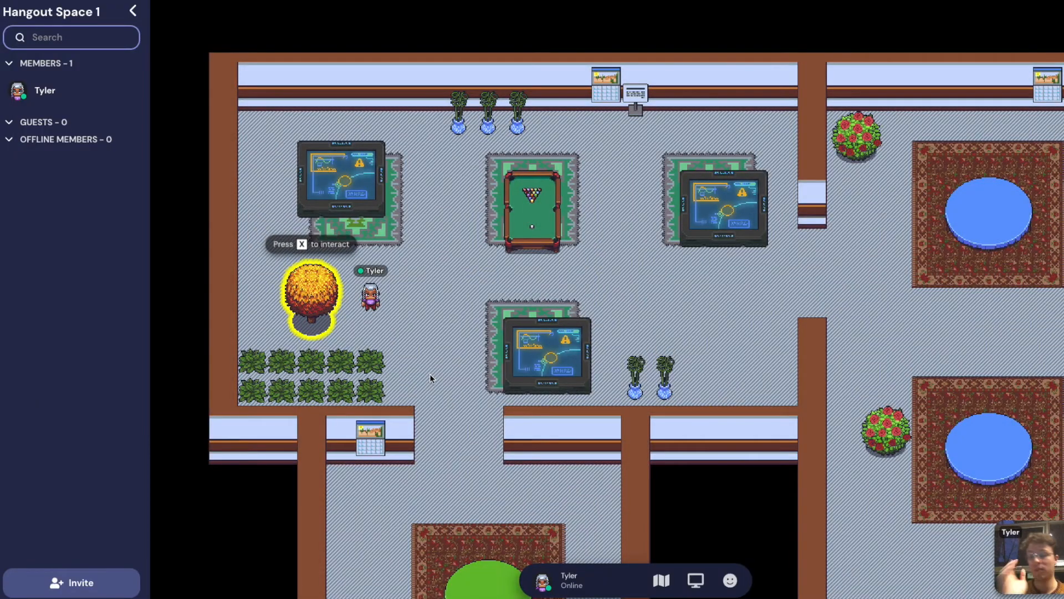
{"action": "key", "text": "x"}
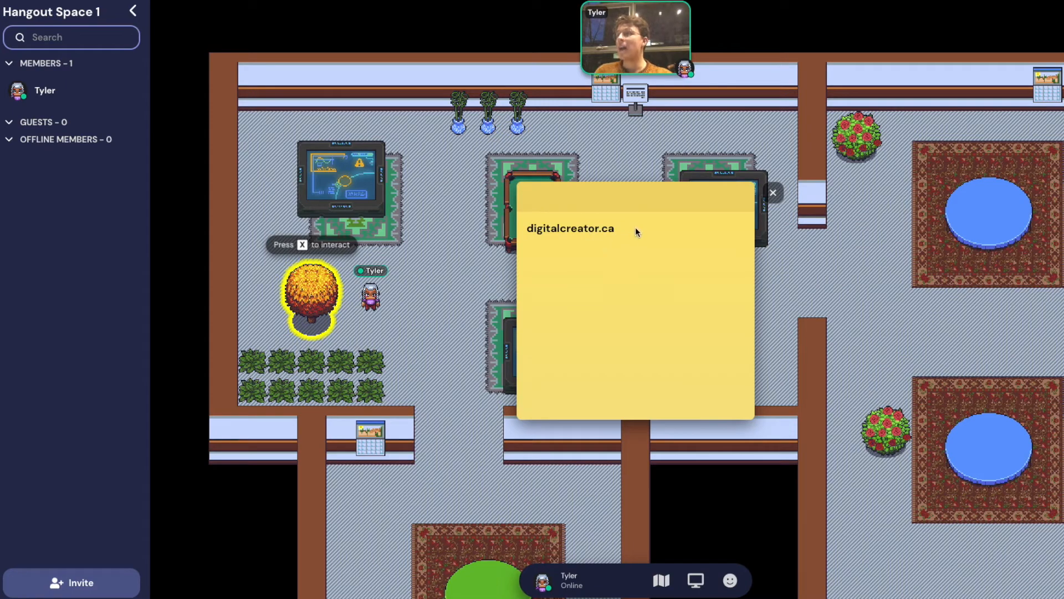
{"action": "left_click_drag", "start_coordinate": [637, 232], "coordinate": [522, 230]}
{"action": "left_click", "coordinate": [772, 192]}
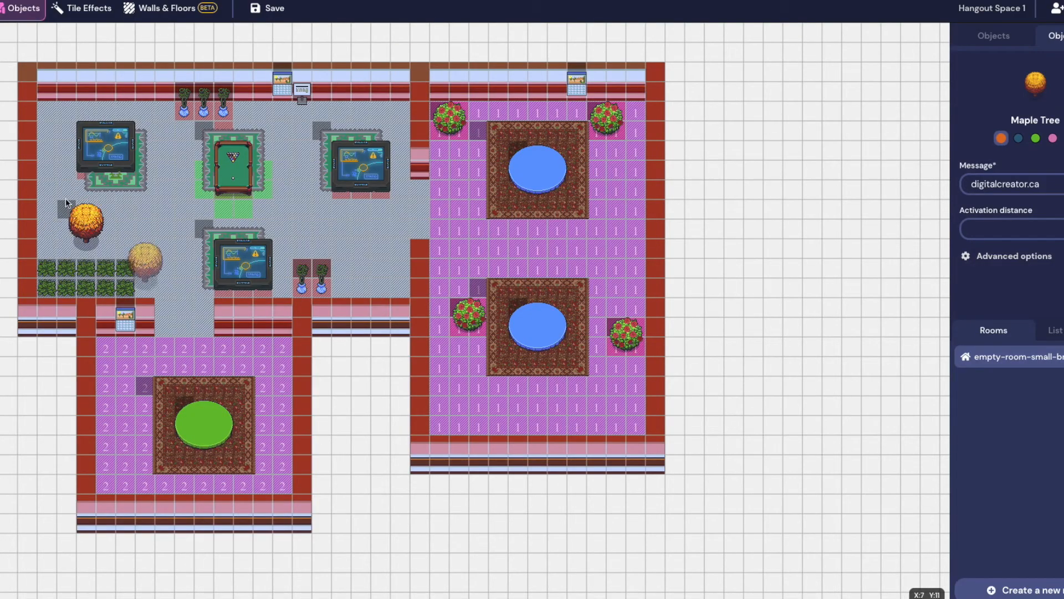
Erase the maple tree and browse the Game category of the object catalogue
{"action": "left_click", "coordinate": [78, 222]}
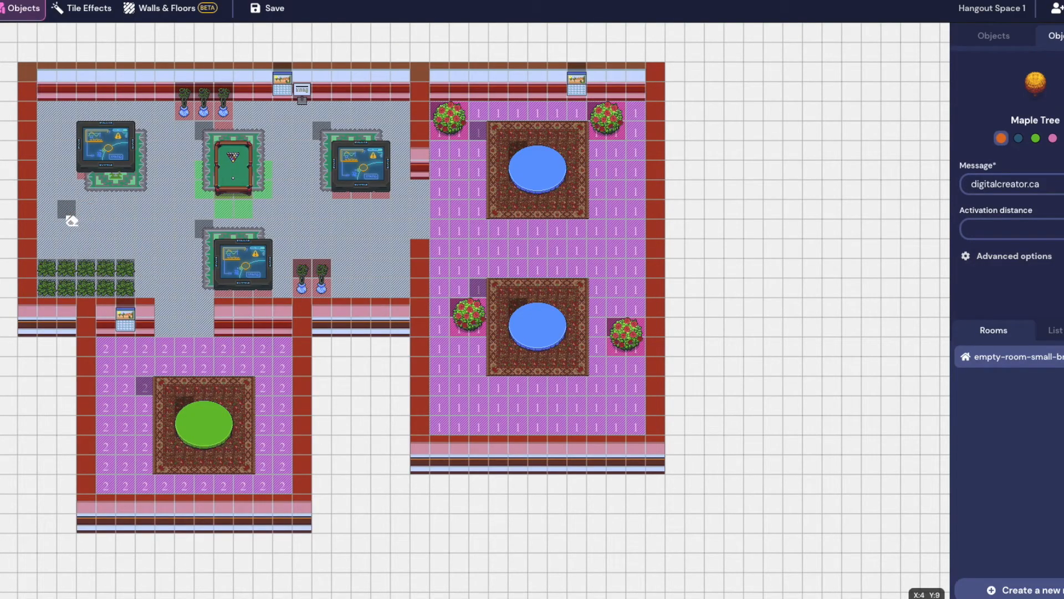
{"action": "left_click", "coordinate": [1006, 39]}
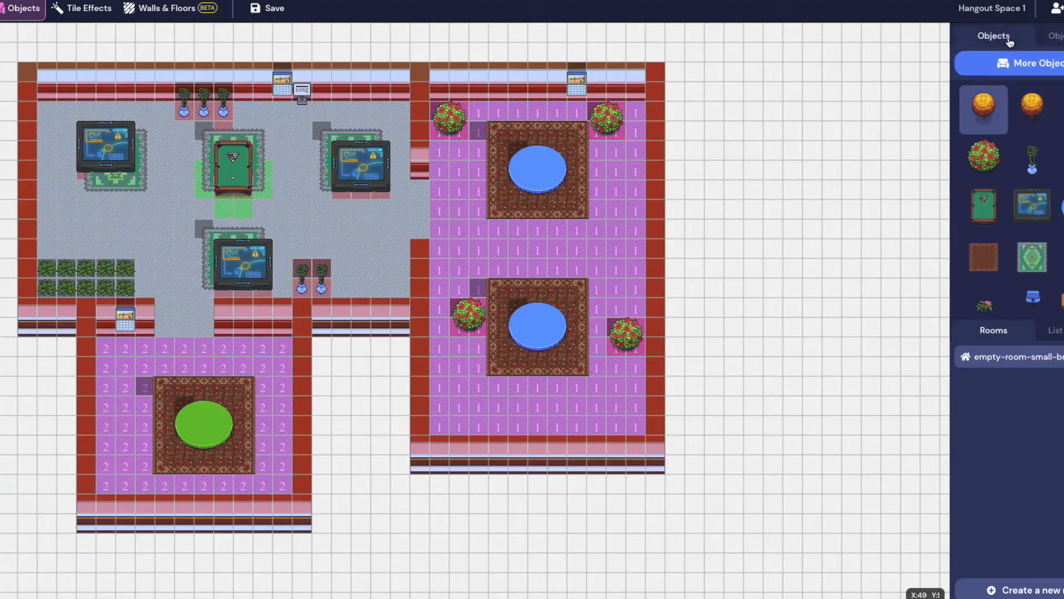
{"action": "left_click", "coordinate": [1016, 63]}
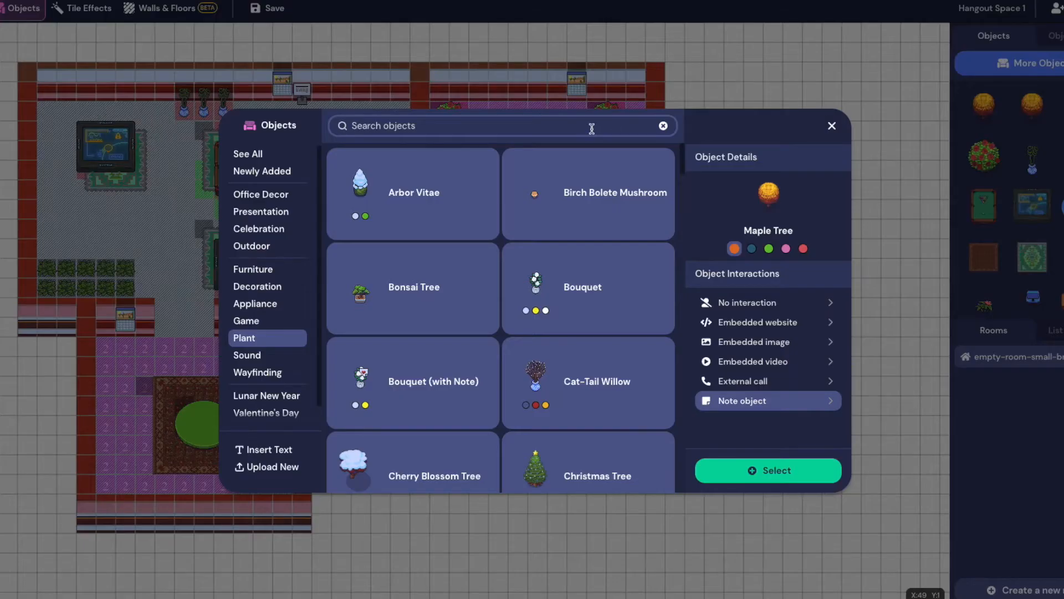
{"action": "left_click", "coordinate": [259, 321]}
{"action": "scroll", "coordinate": [554, 323], "scroll_direction": "down", "scroll_amount": 2}
{"action": "scroll", "coordinate": [555, 323], "scroll_direction": "up", "scroll_amount": 2}
{"action": "scroll", "coordinate": [555, 323], "scroll_direction": "down", "scroll_amount": 3}
{"action": "scroll", "coordinate": [555, 323], "scroll_direction": "down", "scroll_amount": 3}
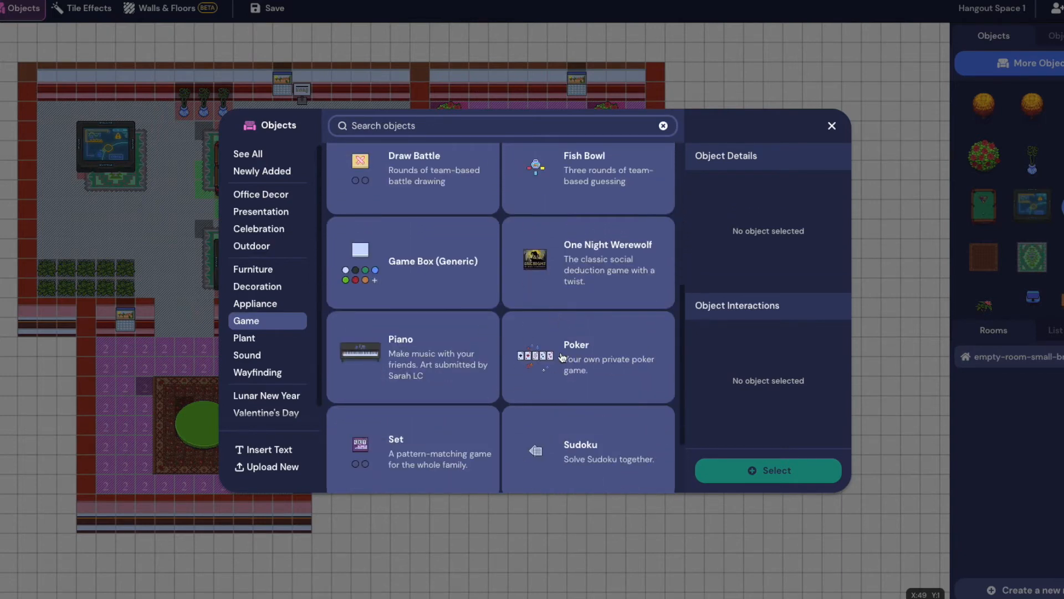
{"action": "scroll", "coordinate": [379, 332], "scroll_direction": "down", "scroll_amount": 2}
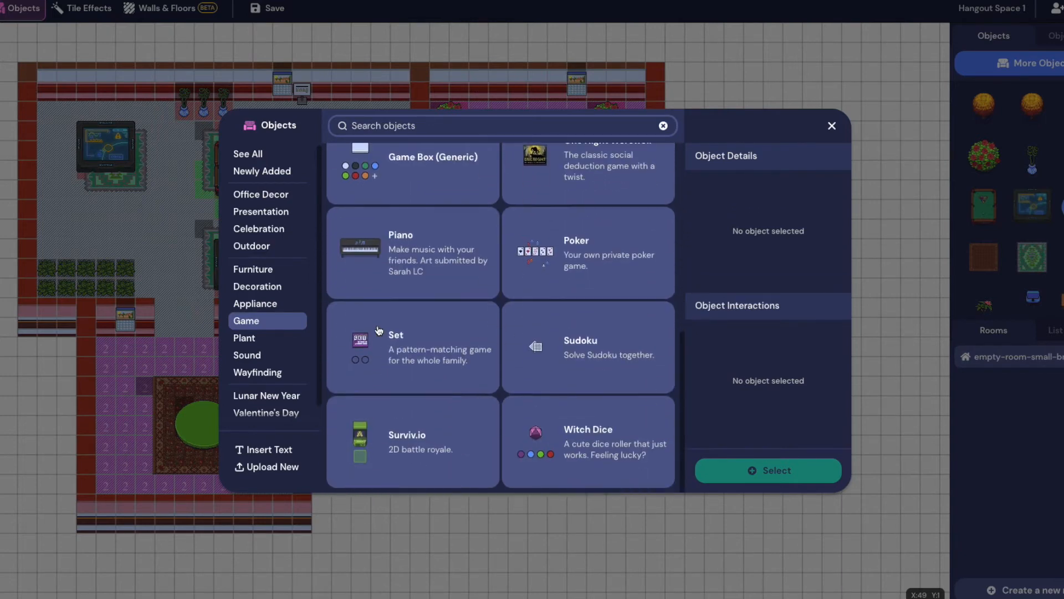
Place the Piano above the bushes on the lounge's left side and save
{"action": "left_click", "coordinate": [406, 264]}
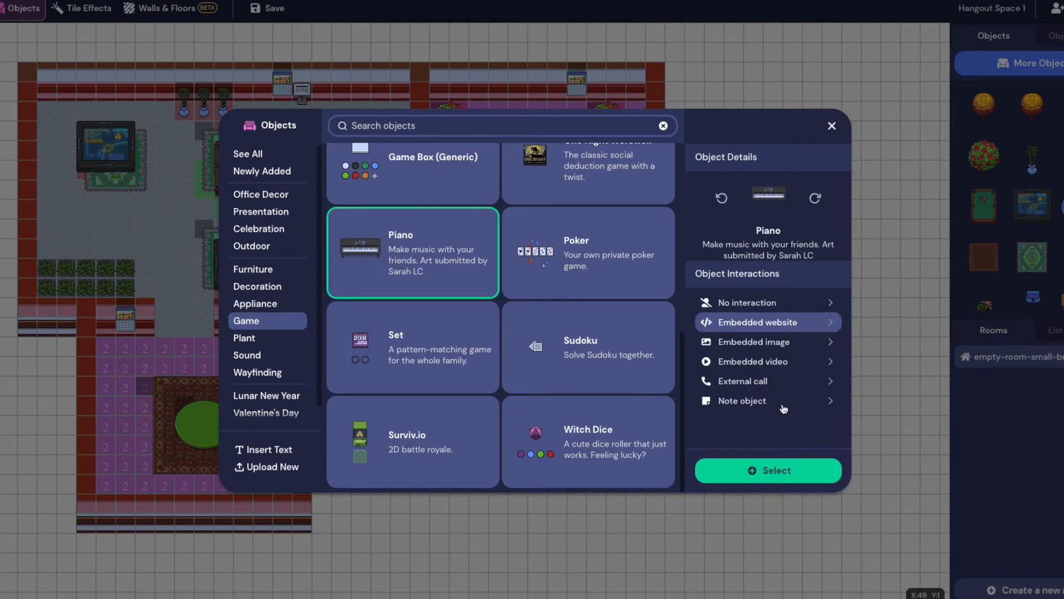
{"action": "left_click", "coordinate": [776, 470]}
{"action": "left_click", "coordinate": [62, 243]}
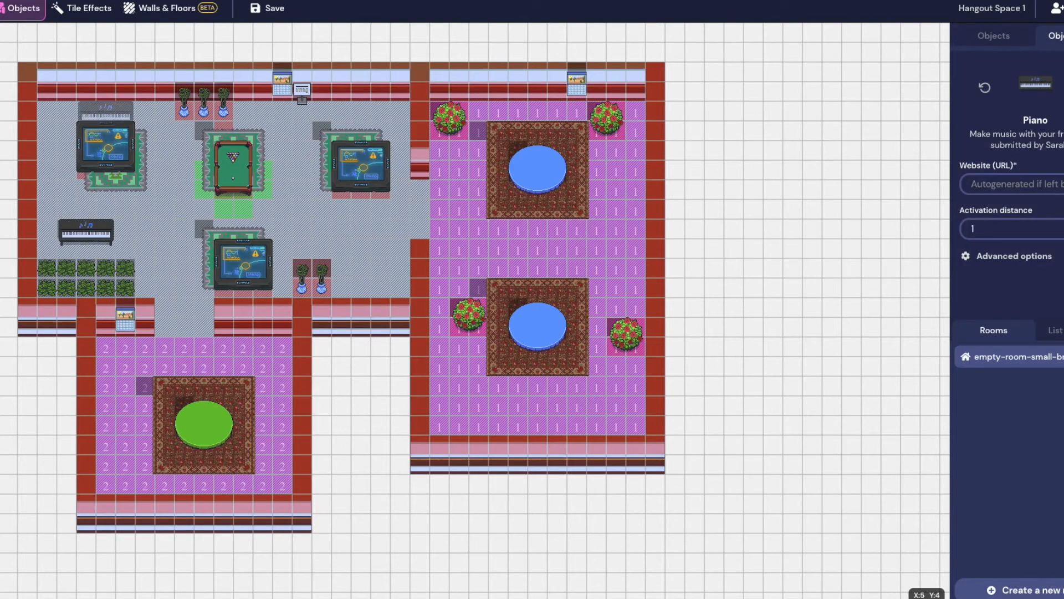
{"action": "left_click", "coordinate": [269, 8]}
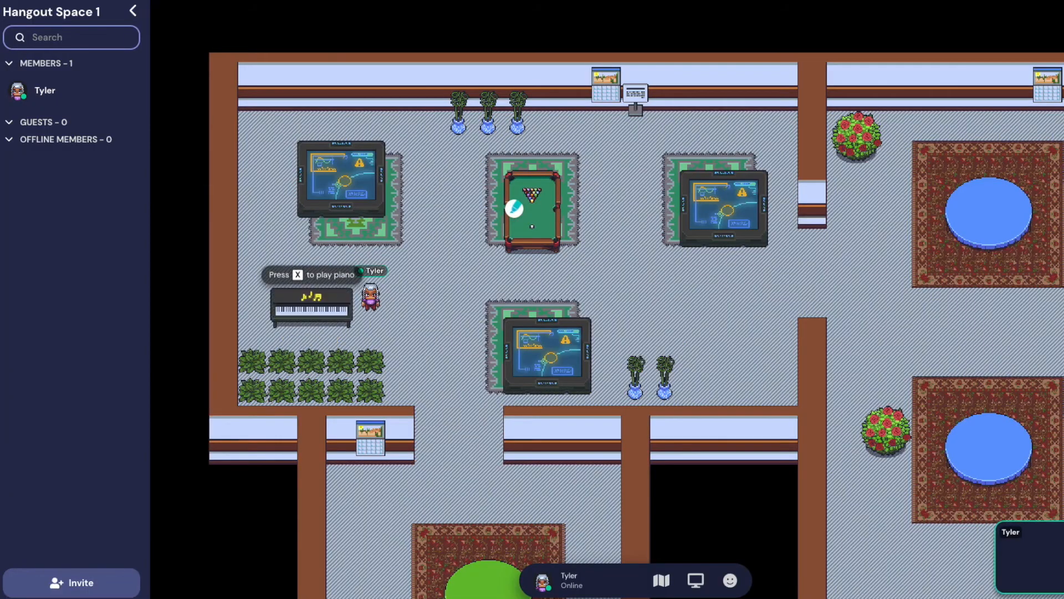
Walk the avatar to the new piano and open the Shared Piano
{"action": "key", "text": "Right"}
{"action": "key", "text": "Left"}
{"action": "key", "text": "Down"}
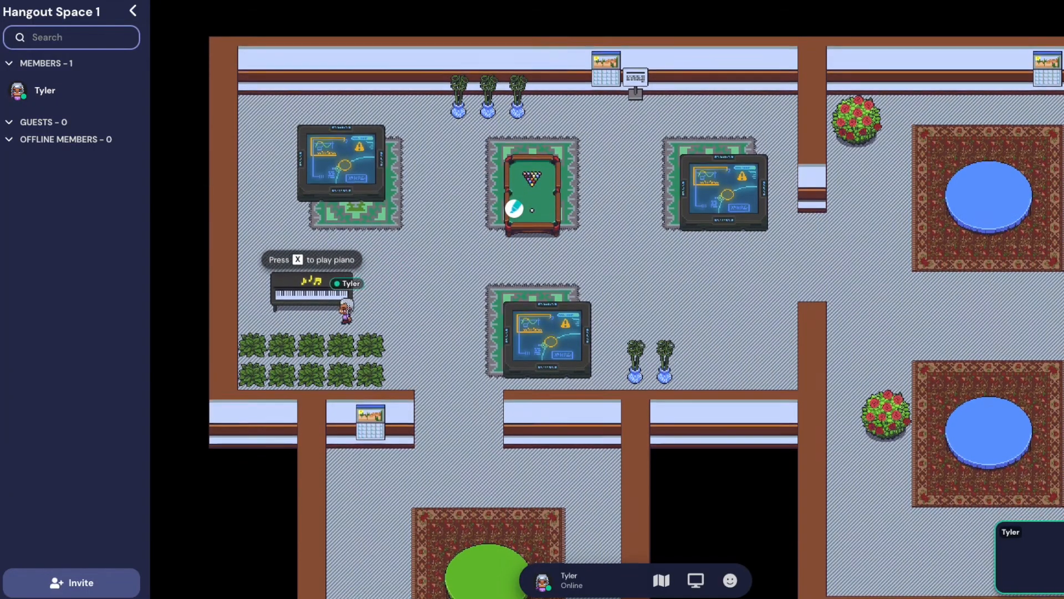
{"action": "key", "text": "Left"}
{"action": "key", "text": "Up"}
{"action": "key", "text": "Down"}
{"action": "key", "text": "Down"}
{"action": "key", "text": "Up"}
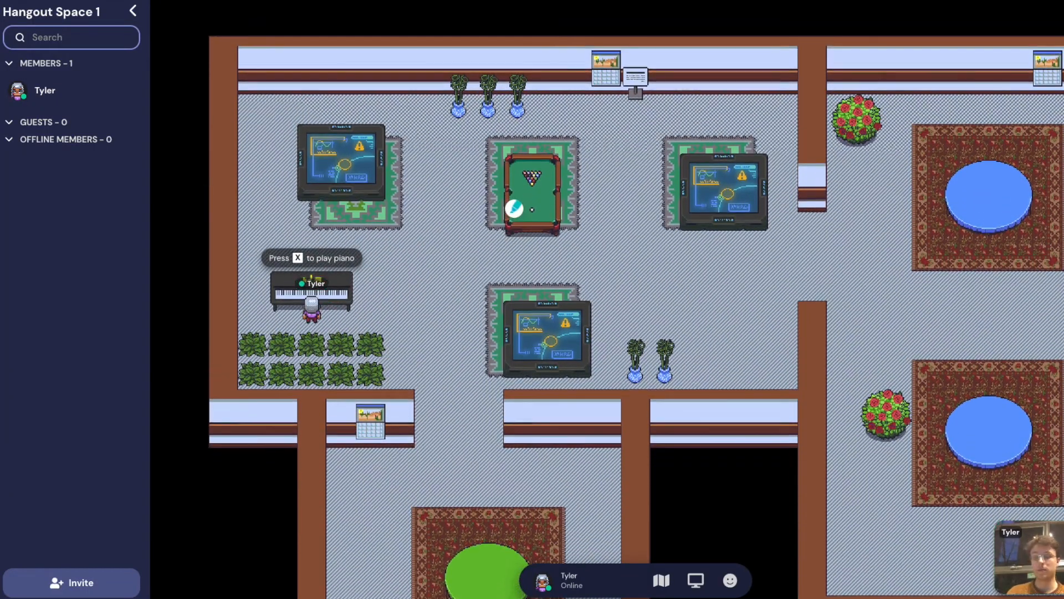
{"action": "key", "text": "x"}
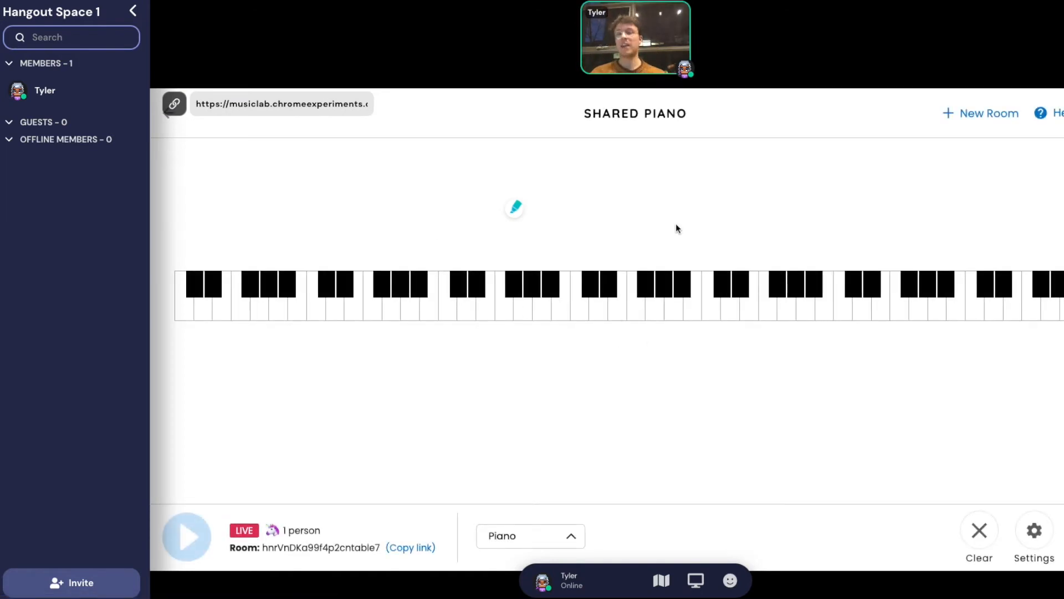
Play the E-G-A-D, D-G-B-D, E-A-C-E and closing C-G-A-C chords, then close the piano
{"action": "key", "text": "a"}
{"action": "key", "text": "f"}
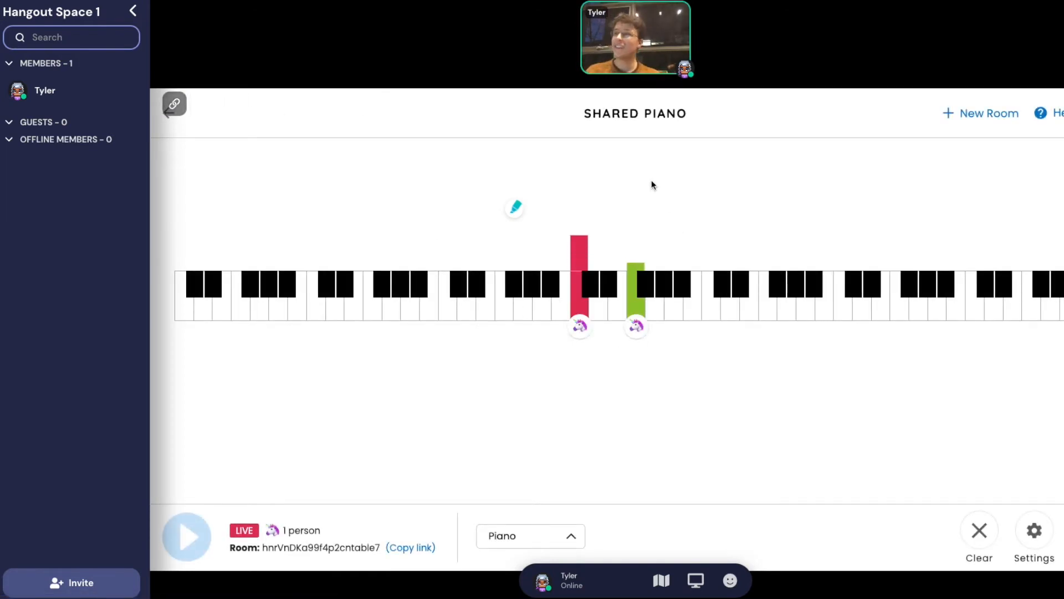
{"action": "key", "text": "a"}
{"action": "key", "text": "f"}
{"action": "key", "text": "h"}
{"action": "key", "text": "j"}
{"action": "key", "text": "g"}
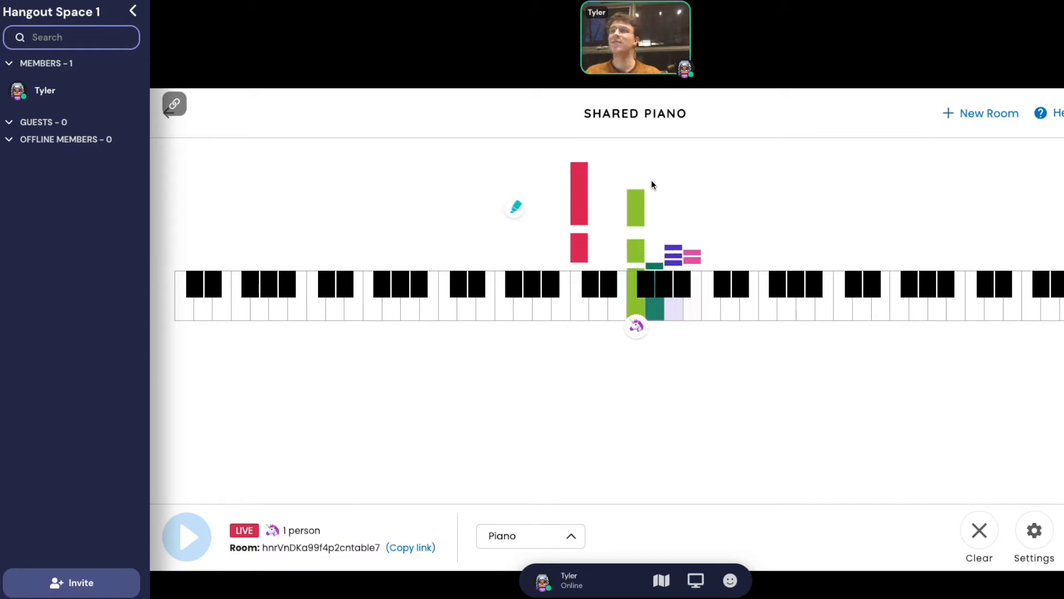
{"action": "key", "text": "g"}
{"action": "key", "text": "h"}
{"action": "key", "text": "k"}
{"action": "key", "text": "d"}
{"action": "key", "text": "g"}
{"action": "key", "text": "d"}
{"action": "key", "text": "g"}
{"action": "key", "text": "h"}
{"action": "key", "text": "l"}
{"action": "key", "text": "d"}
{"action": "key", "text": "g"}
{"action": "key", "text": "h"}
{"action": "key", "text": "l"}
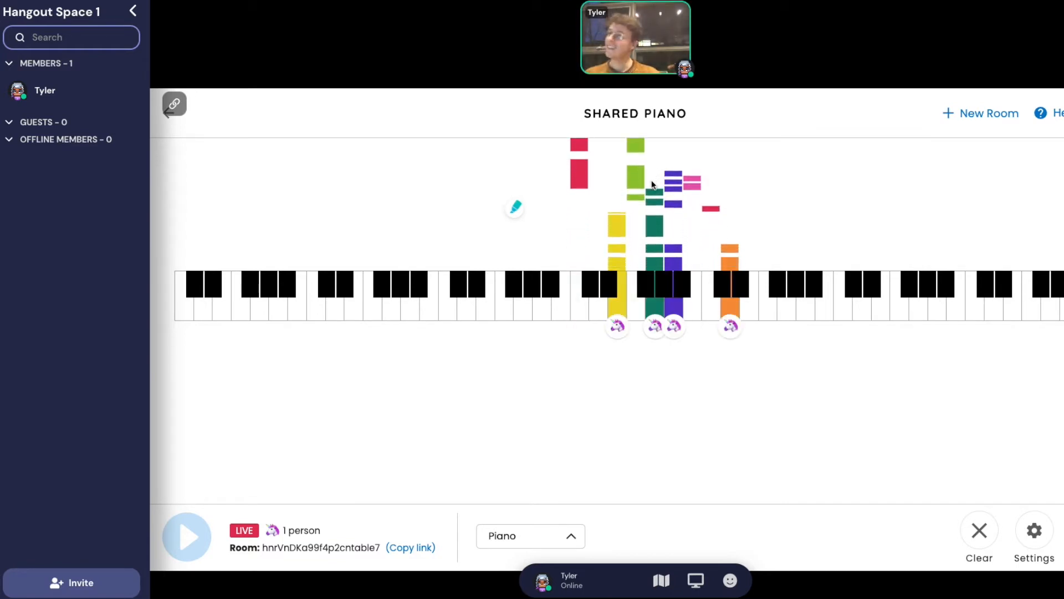
{"action": "key", "text": "k"}
{"action": "key", "text": "j"}
{"action": "key", "text": "k"}
{"action": "key", "text": "j"}
{"action": "key", "text": "s"}
{"action": "key", "text": "g"}
{"action": "key", "text": "j"}
{"action": "key", "text": "l"}
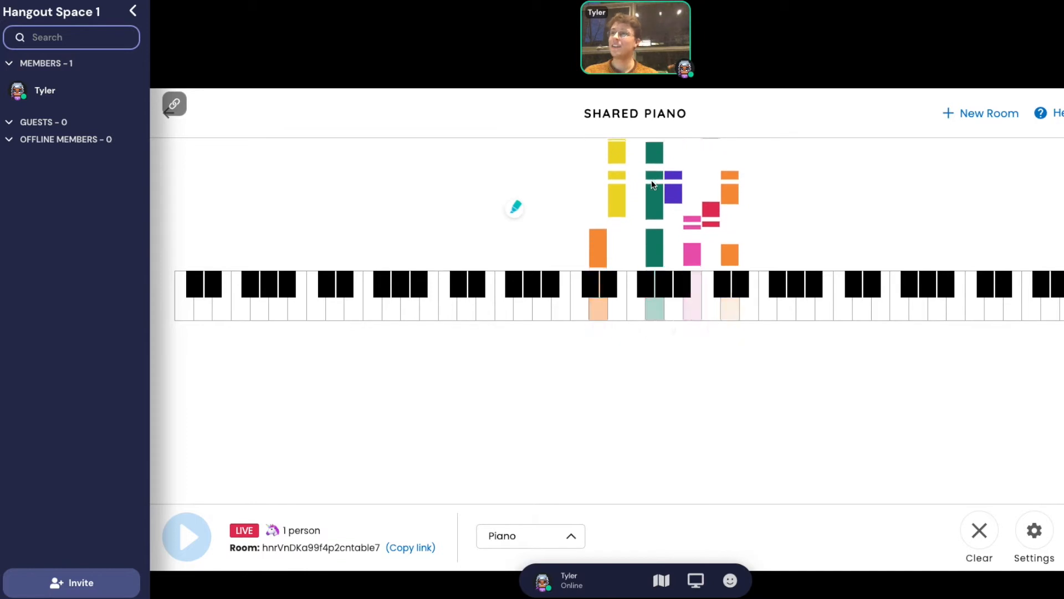
{"action": "key", "text": "s"}
{"action": "key", "text": "g"}
{"action": "key", "text": "j"}
{"action": "key", "text": "l"}
{"action": "key", "text": "d"}
{"action": "key", "text": "h"}
{"action": "key", "text": "k"}
{"action": "key", "text": "semicolon"}
{"action": "key", "text": "s"}
{"action": "key", "text": "d"}
{"action": "key", "text": "h"}
{"action": "key", "text": "k"}
{"action": "key", "text": "semicolon"}
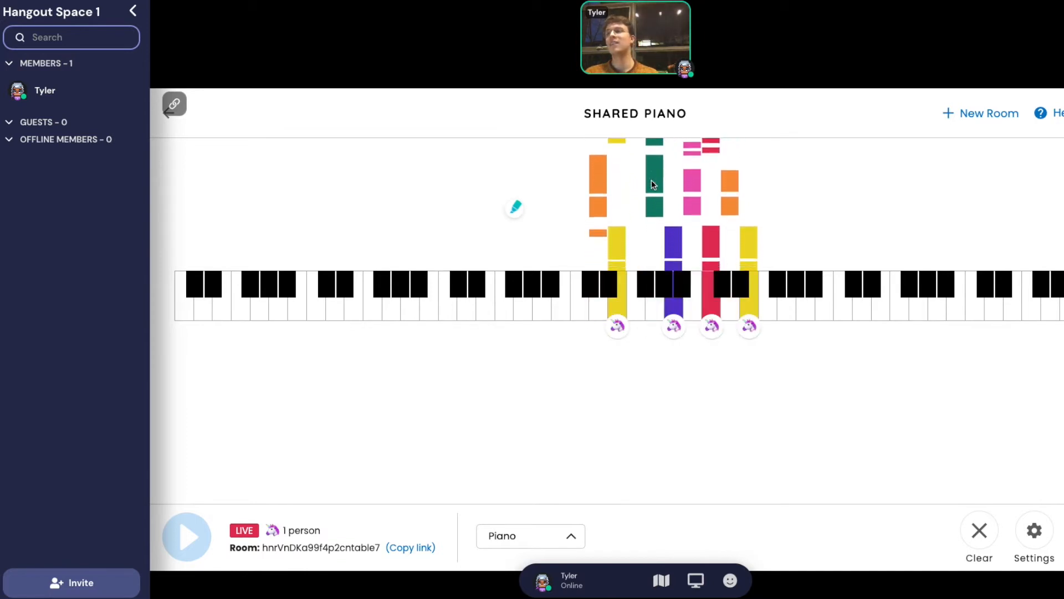
{"action": "key", "text": "s"}
{"action": "key", "text": "h"}
{"action": "key", "text": "j"}
{"action": "key", "text": "l"}
{"action": "key", "text": "a"}
{"action": "key", "text": "g"}
{"action": "key", "text": "h"}
{"action": "key", "text": "k"}
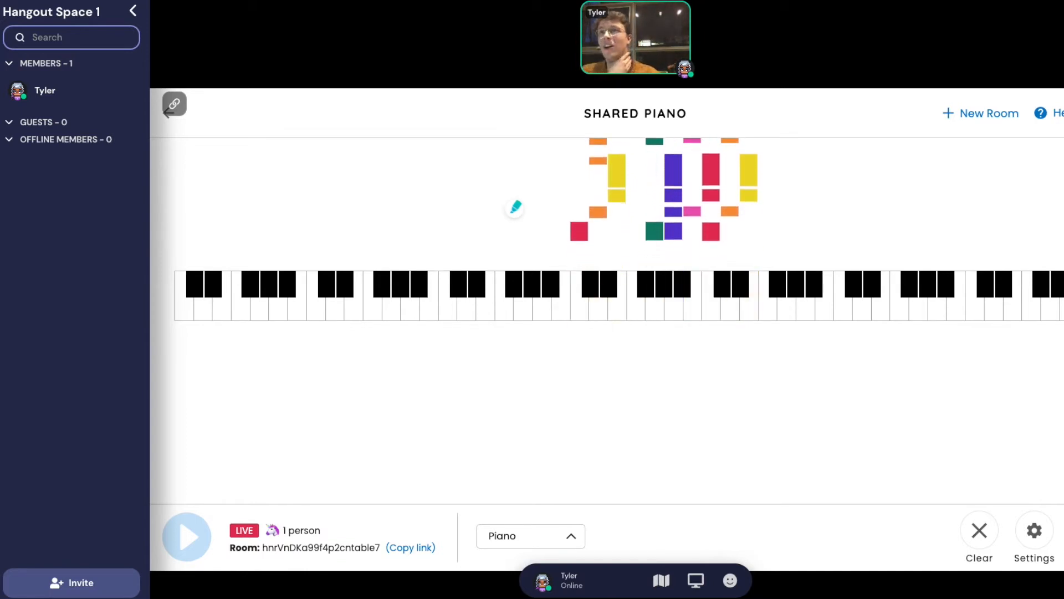
{"action": "key", "text": "Escape"}
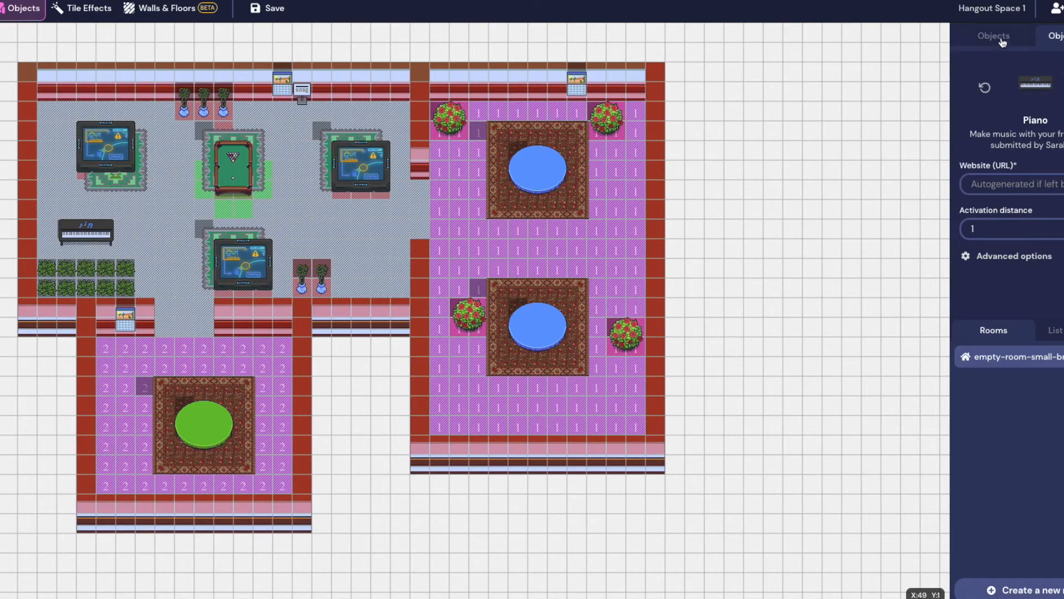
Pick the Sound Emitter (Rooftop) from the Sound category of the object catalogue
{"action": "left_click", "coordinate": [1002, 43]}
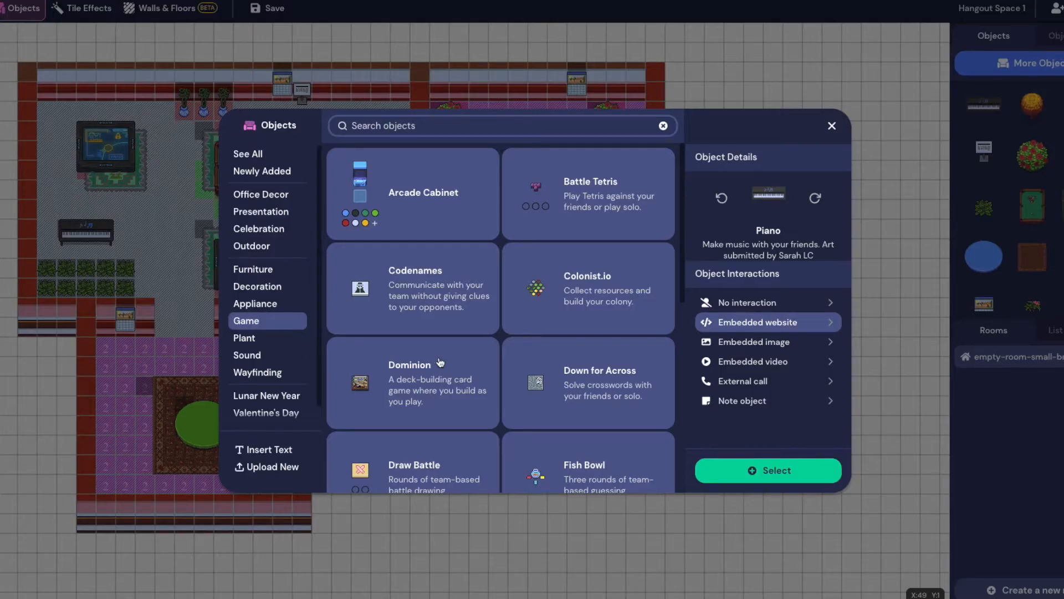
{"action": "scroll", "coordinate": [460, 359], "scroll_direction": "down", "scroll_amount": 2}
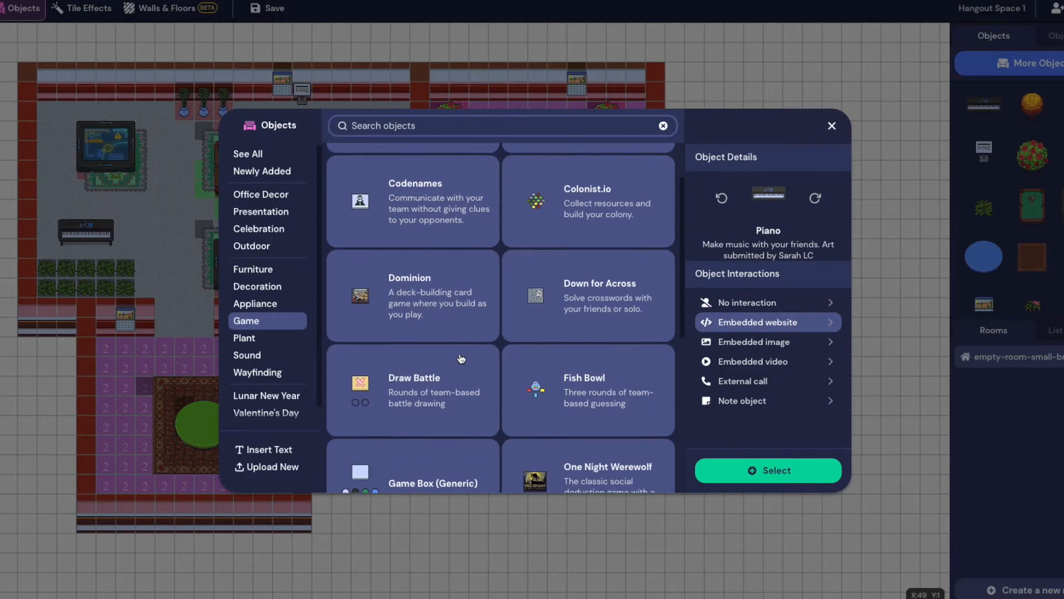
{"action": "scroll", "coordinate": [664, 426], "scroll_direction": "down", "scroll_amount": 2}
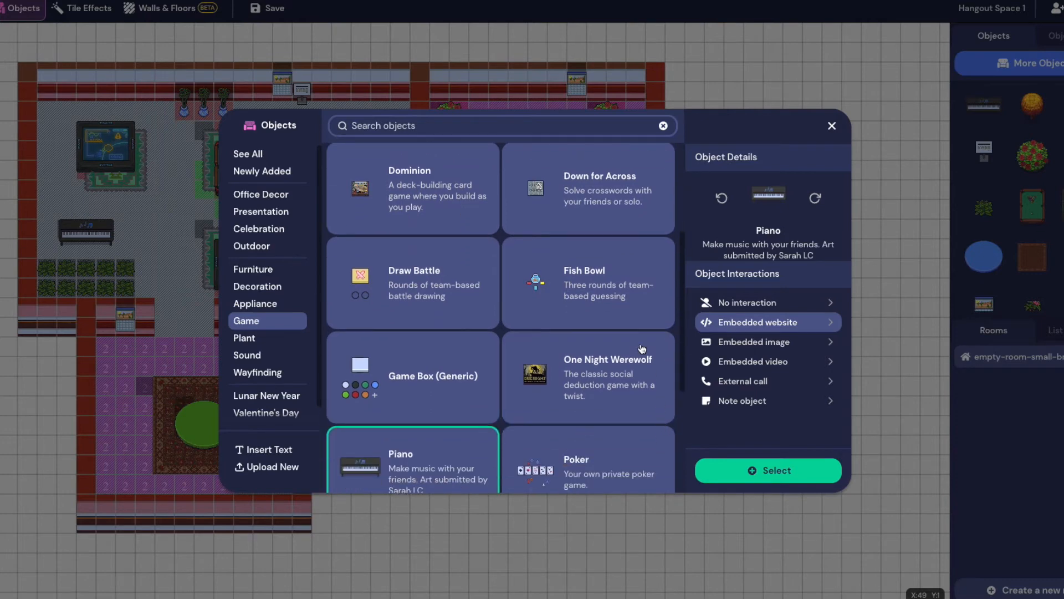
{"action": "scroll", "coordinate": [642, 348], "scroll_direction": "down", "scroll_amount": 3}
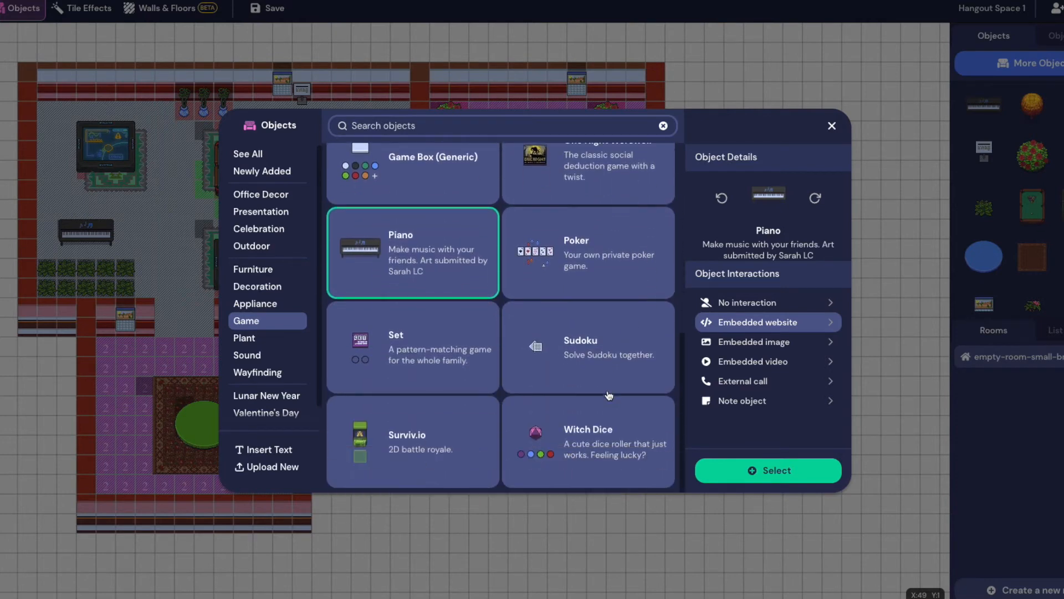
{"action": "scroll", "coordinate": [609, 395], "scroll_direction": "up", "scroll_amount": 6}
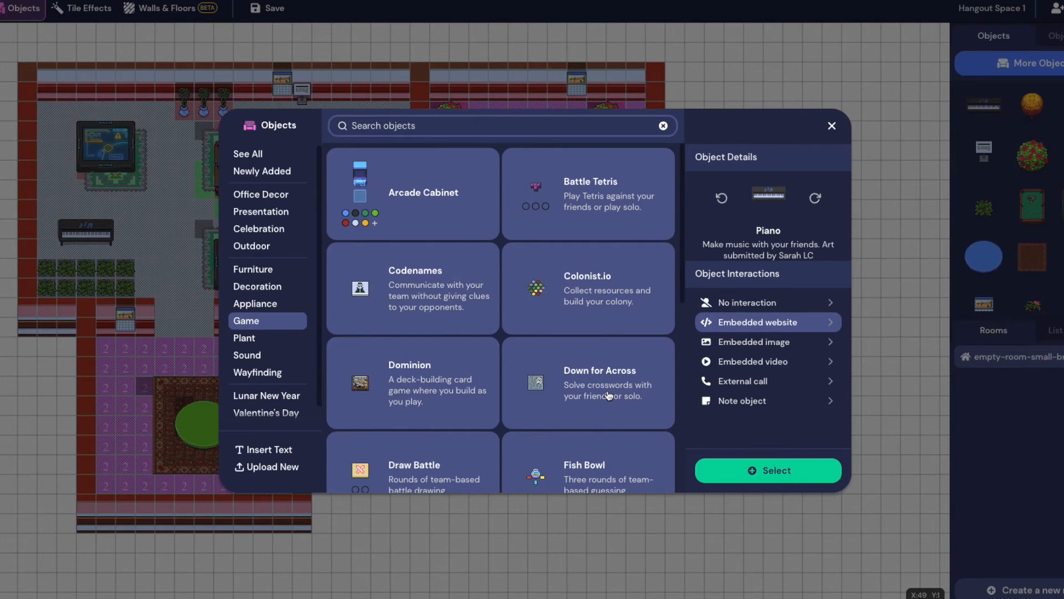
{"action": "left_click", "coordinate": [258, 355]}
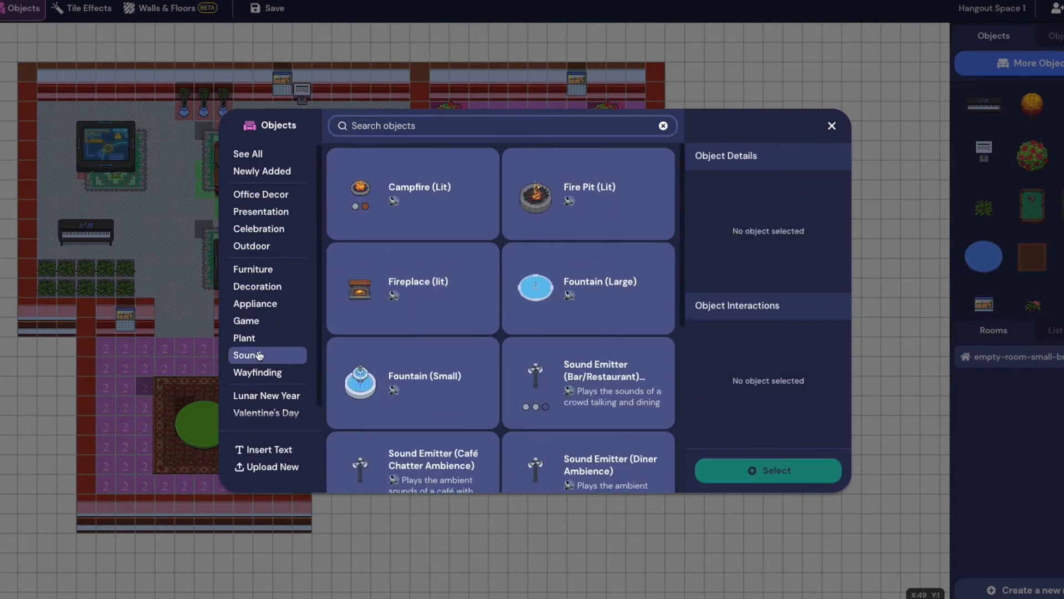
{"action": "scroll", "coordinate": [413, 318], "scroll_direction": "down", "scroll_amount": 6}
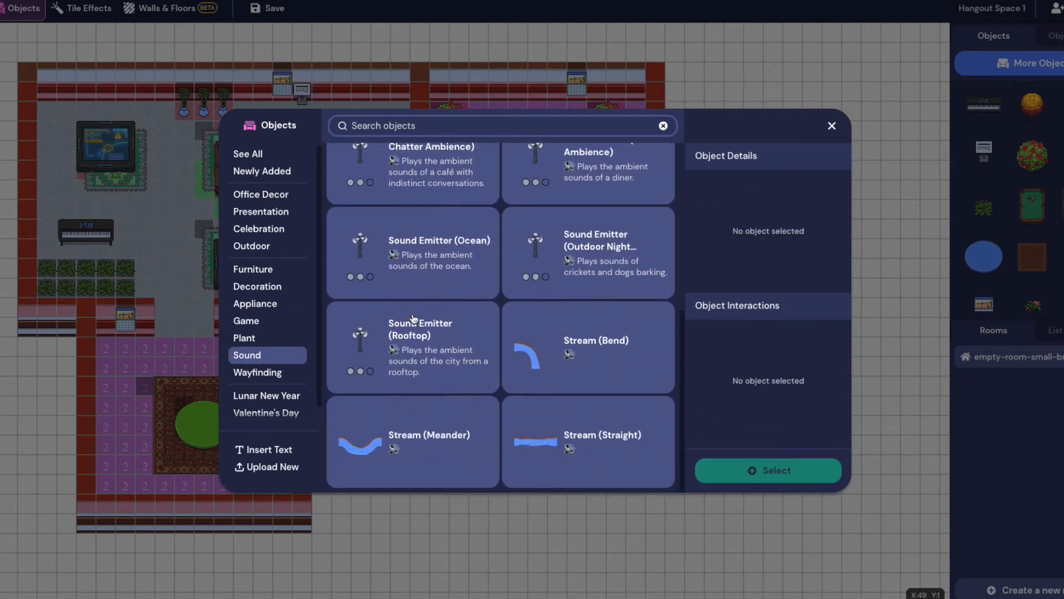
{"action": "scroll", "coordinate": [416, 319], "scroll_direction": "up", "scroll_amount": 6}
{"action": "scroll", "coordinate": [579, 293], "scroll_direction": "down", "scroll_amount": 6}
{"action": "left_click", "coordinate": [434, 341]}
Place the emitter on the lounge's top-left wall tile and save the map
{"action": "left_click", "coordinate": [721, 470]}
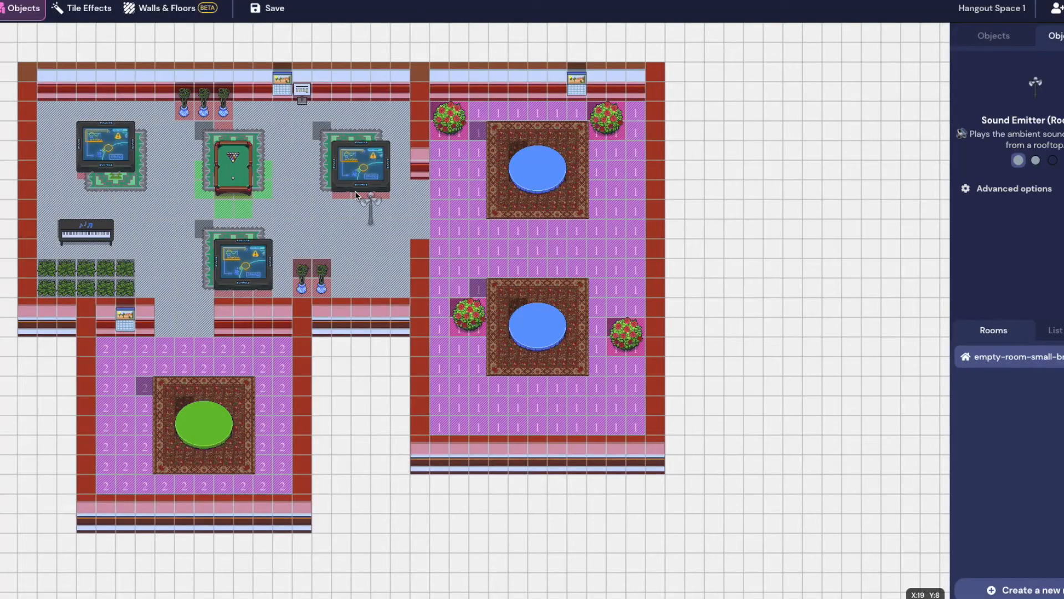
{"action": "left_click", "coordinate": [45, 91]}
{"action": "left_click", "coordinate": [268, 8]}
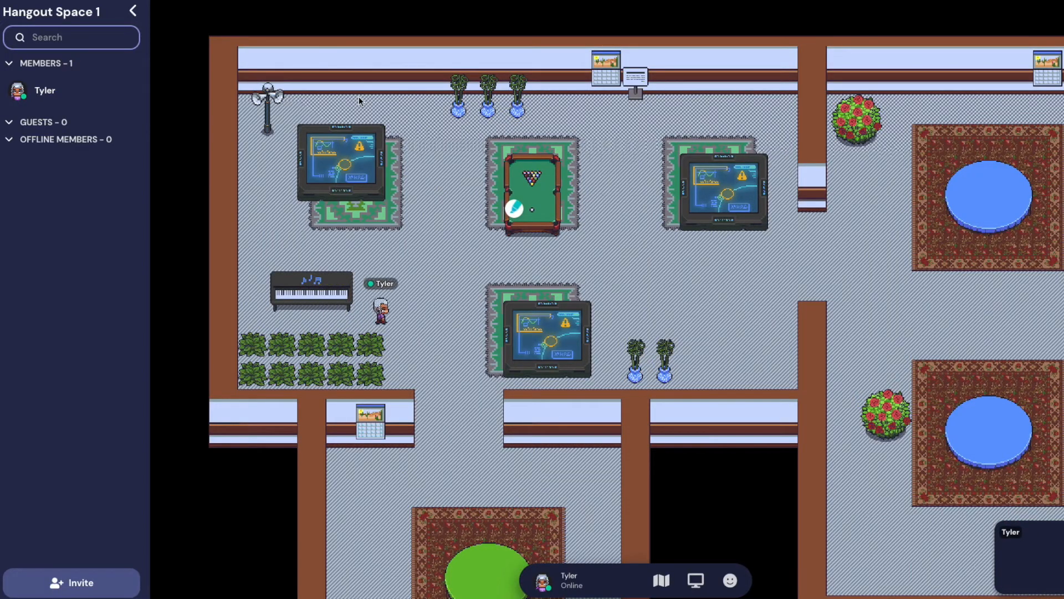
Walk the avatar up and left until it stands beside the new sound emitter
{"action": "key", "text": "Up"}
{"action": "key", "text": "Left"}
{"action": "key", "text": "Up"}
{"action": "key", "text": "Right"}
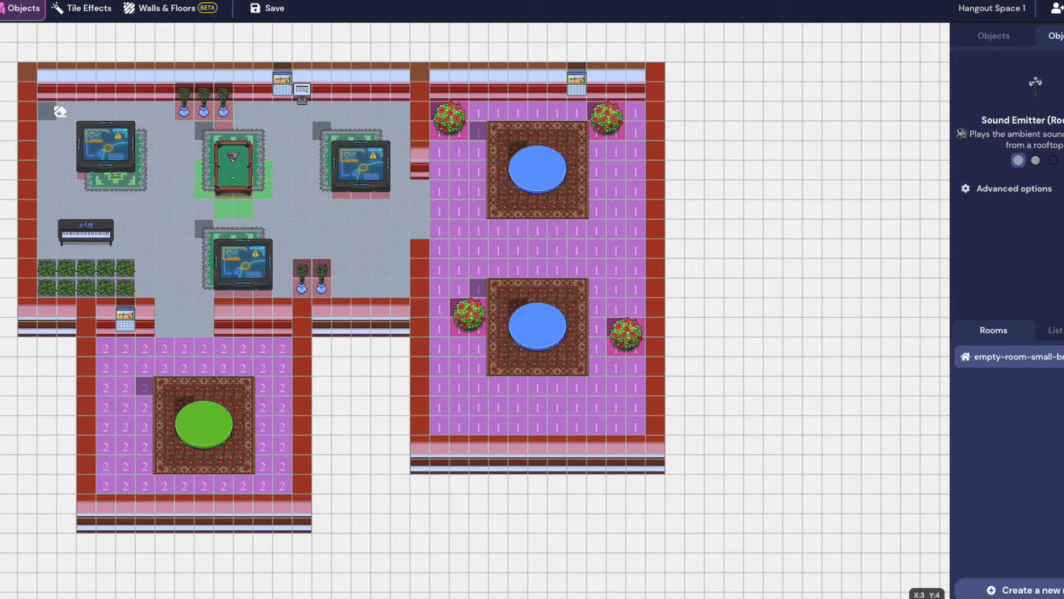
Save the map and open the full catalogue, browsing the Wayfinding and Appliance categories
{"action": "left_click", "coordinate": [274, 10]}
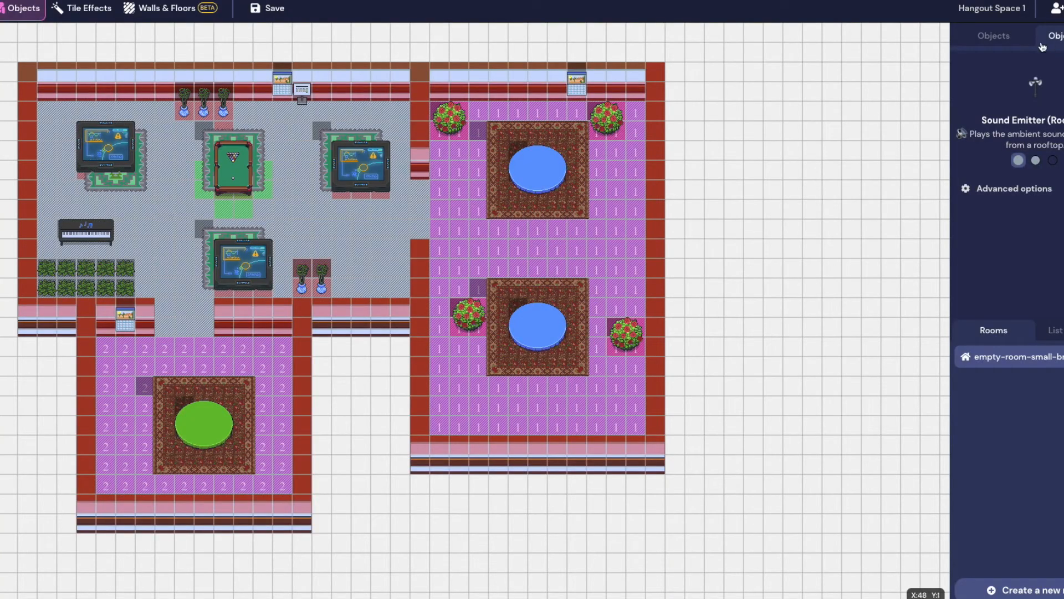
{"action": "left_click", "coordinate": [997, 36]}
{"action": "left_click", "coordinate": [1003, 65]}
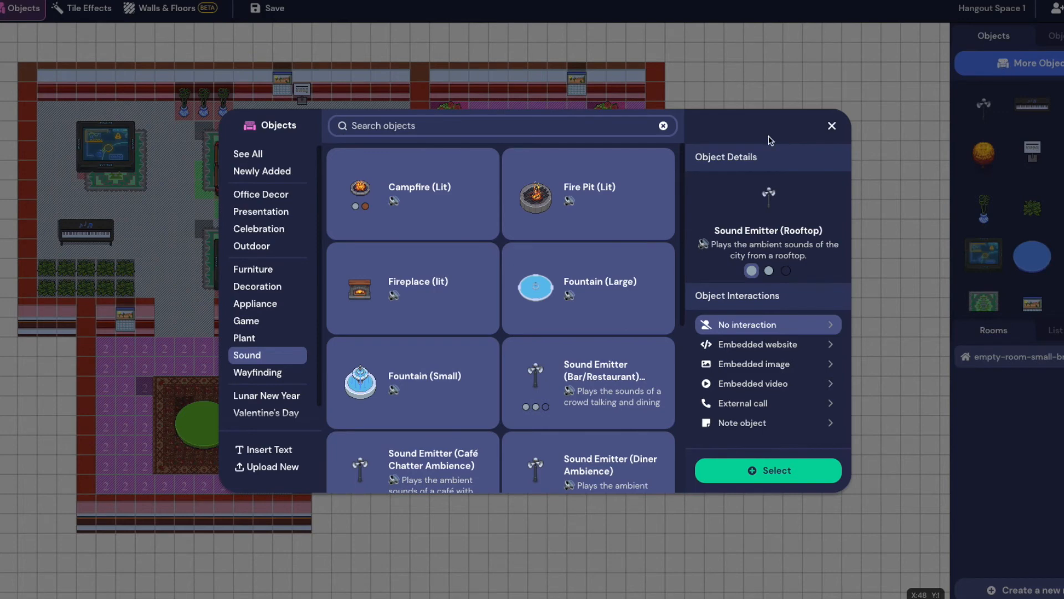
{"action": "left_click", "coordinate": [272, 374]}
{"action": "left_click", "coordinate": [263, 314]}
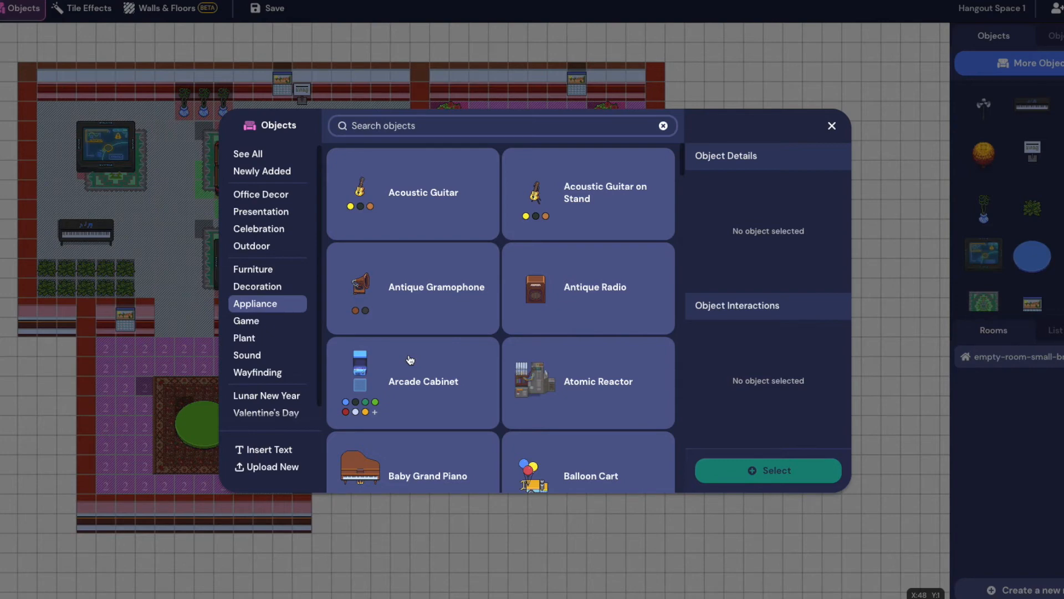
Inspect the Baby Grand Piano's website-embed option and the Candlestick object
{"action": "scroll", "coordinate": [556, 385], "scroll_direction": "down", "scroll_amount": 2}
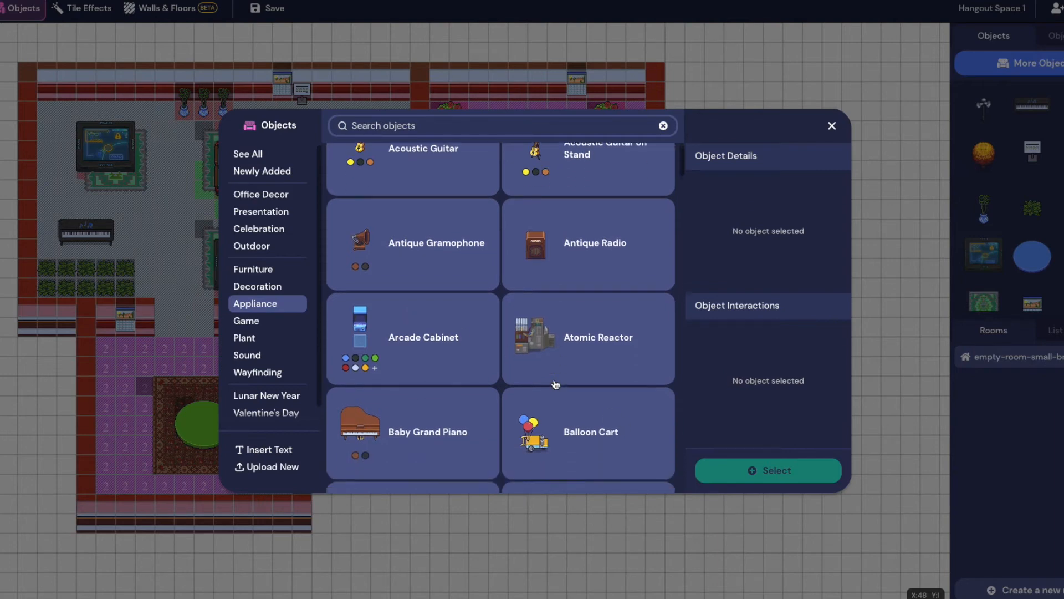
{"action": "scroll", "coordinate": [554, 385], "scroll_direction": "down", "scroll_amount": 3}
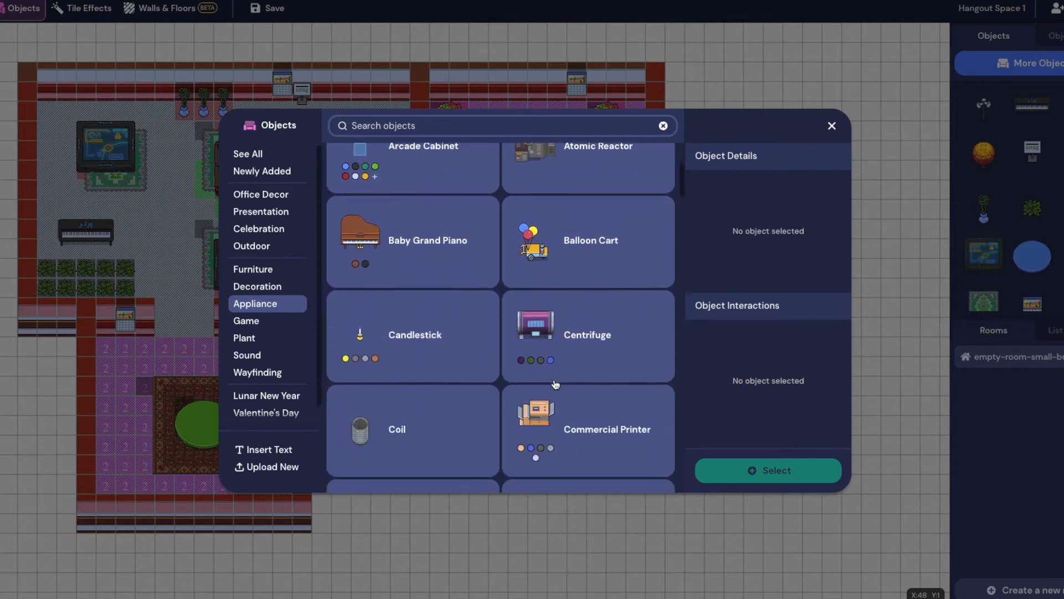
{"action": "left_click", "coordinate": [425, 260]}
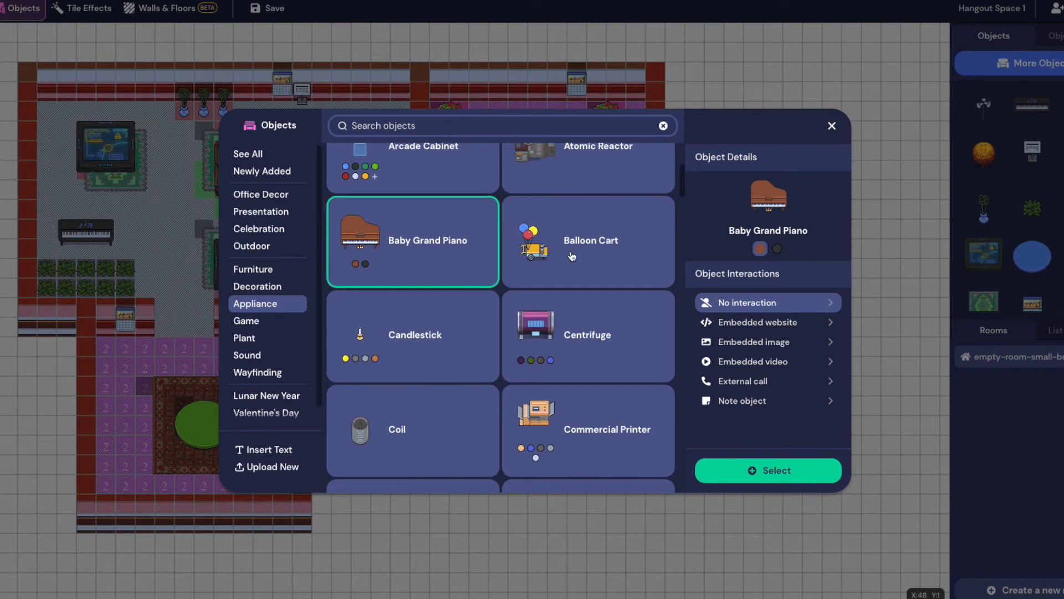
{"action": "left_click", "coordinate": [760, 323]}
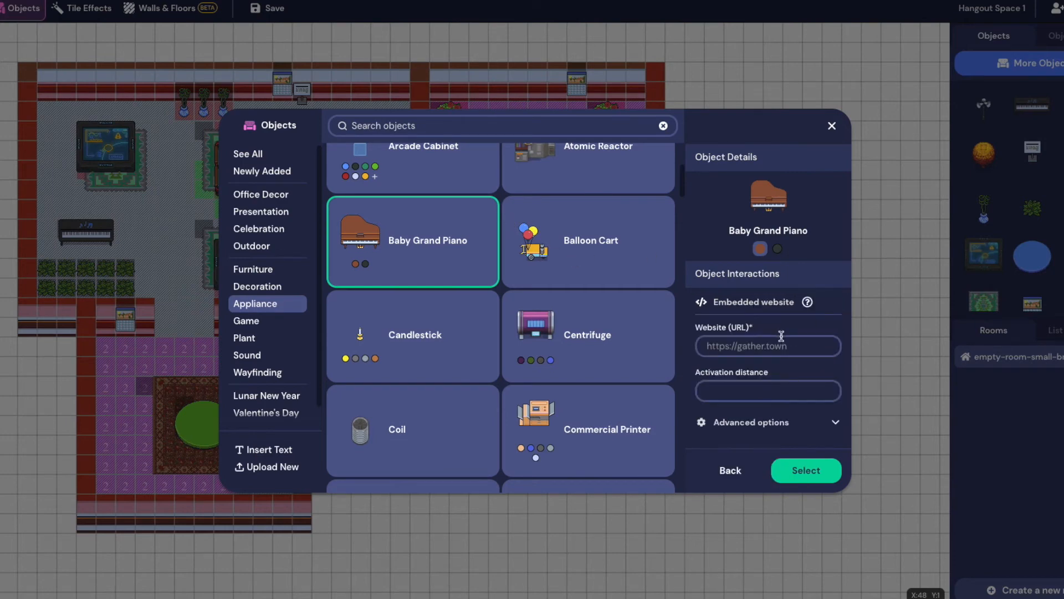
{"action": "left_click", "coordinate": [373, 348]}
{"action": "left_click", "coordinate": [391, 277]}
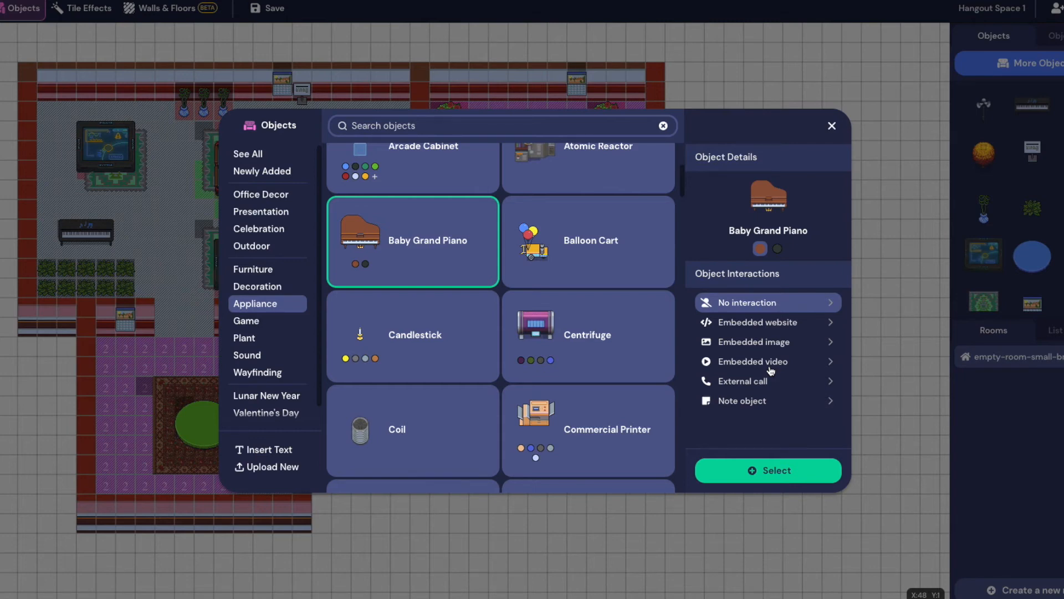
{"action": "scroll", "coordinate": [597, 395], "scroll_direction": "down", "scroll_amount": 5}
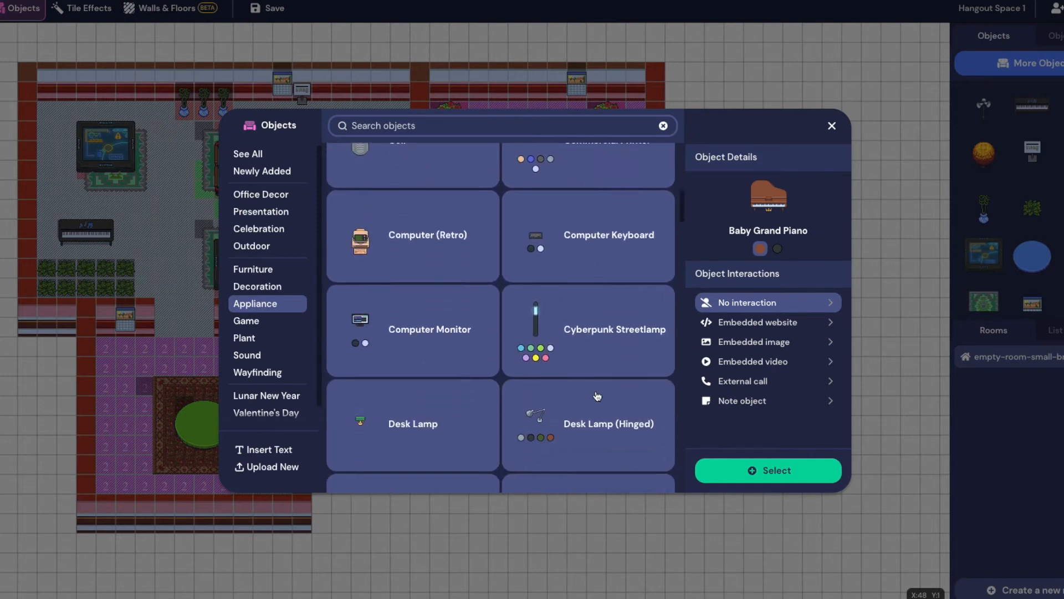
Try searching the catalogue, then clear the search so all objects show
{"action": "left_click", "coordinate": [409, 126]}
{"action": "type", "text": "gr"}
{"action": "key", "text": "BackSpace"}
{"action": "type", "text": "o"}
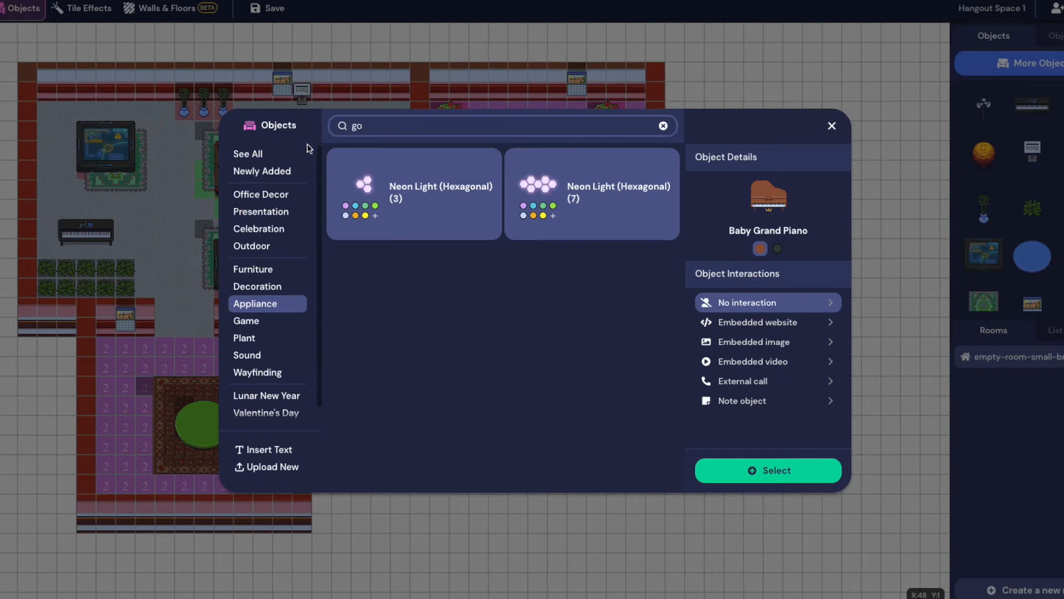
{"action": "key", "text": "BackSpace"}
{"action": "key", "text": "BackSpace"}
{"action": "type", "text": "go t"}
{"action": "key", "text": "BackSpace"}
{"action": "key", "text": "BackSpace"}
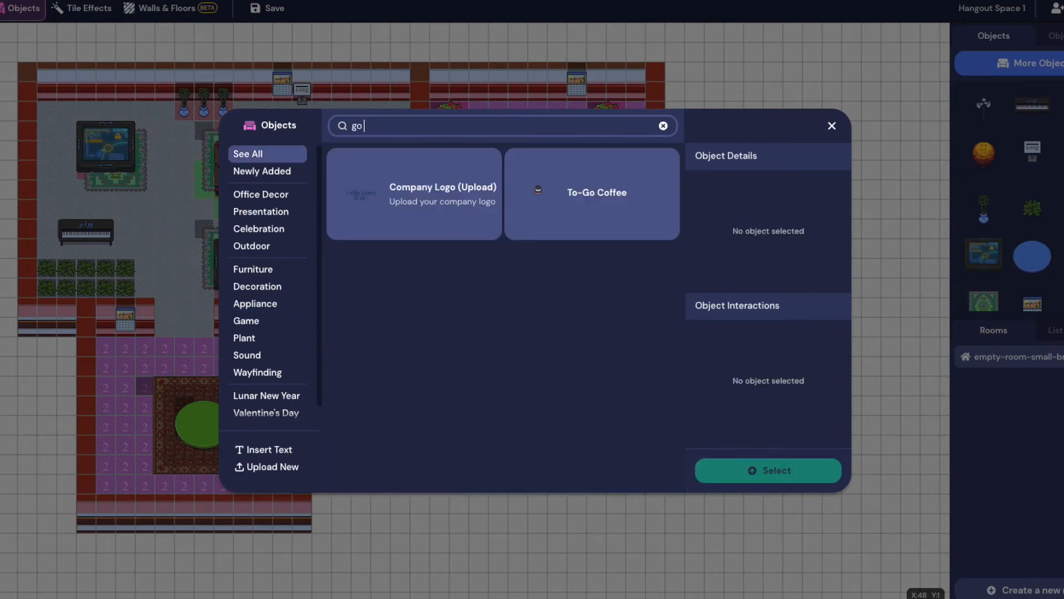
{"action": "type", "text": "t"}
{"action": "key", "text": "BackSpace"}
{"action": "key", "text": "BackSpace"}
{"action": "key", "text": "BackSpace"}
{"action": "key", "text": "BackSpace"}
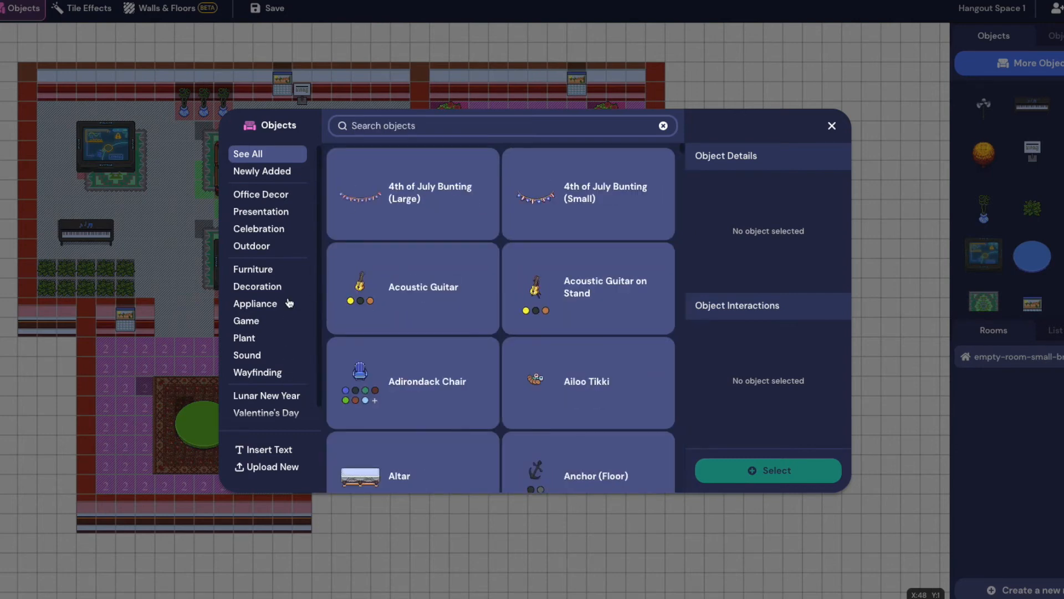
Create a 'Walk this way' text label and place it between the lounge's TV screens
{"action": "left_click", "coordinate": [278, 453]}
{"action": "left_click", "coordinate": [516, 193]}
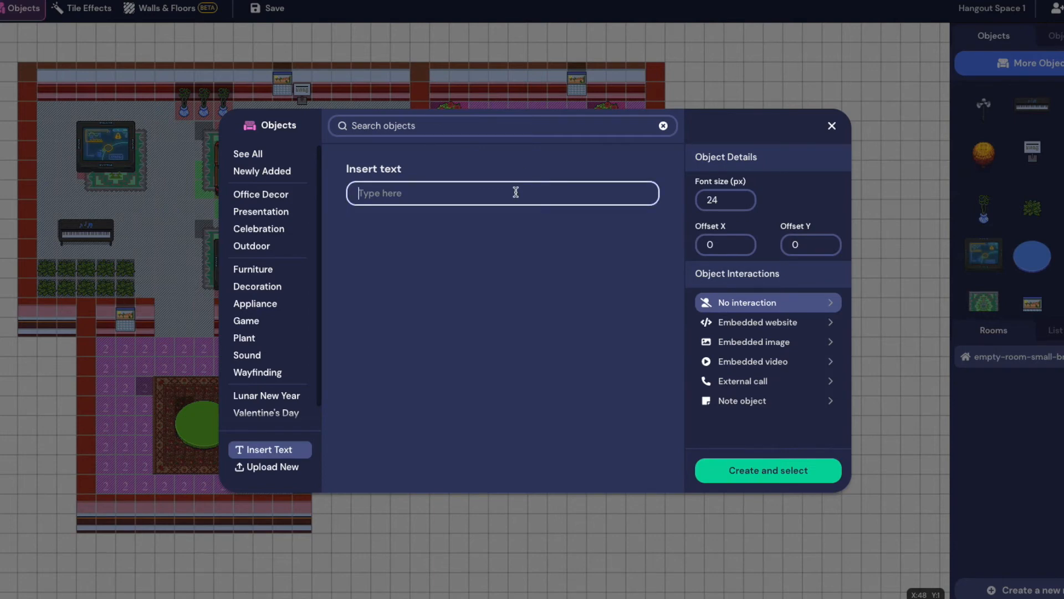
{"action": "type", "text": "Walk this way"}
{"action": "left_click", "coordinate": [799, 473]}
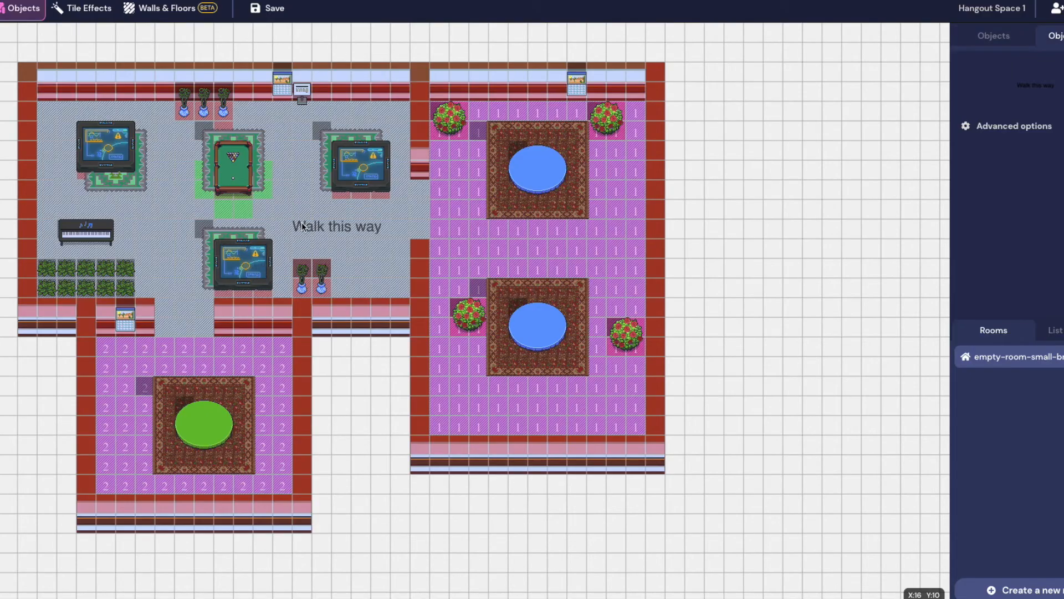
{"action": "left_click", "coordinate": [302, 224]}
{"action": "left_click", "coordinate": [991, 36]}
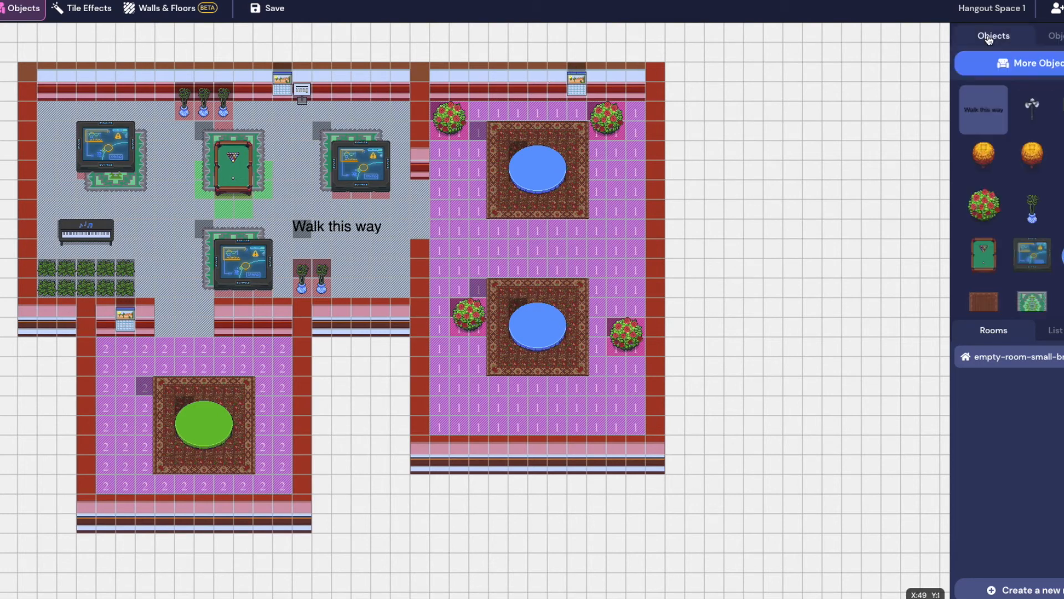
Upload DGTL Online Logo (2).png from Finder as a new custom object image
{"action": "left_click", "coordinate": [1023, 65]}
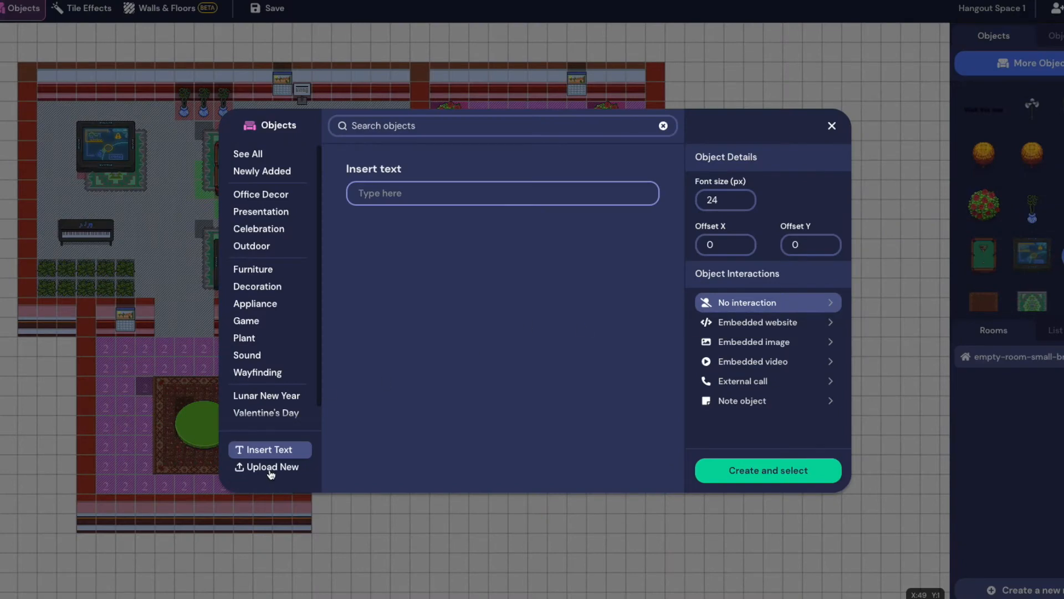
{"action": "left_click", "coordinate": [273, 469]}
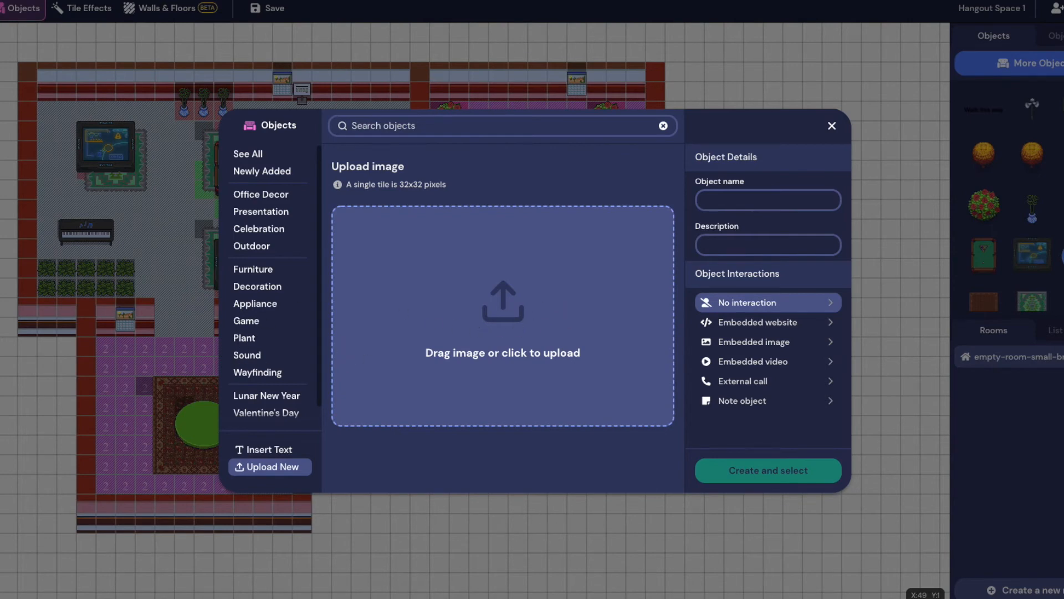
{"action": "mouse_move", "coordinate": [237, 584]}
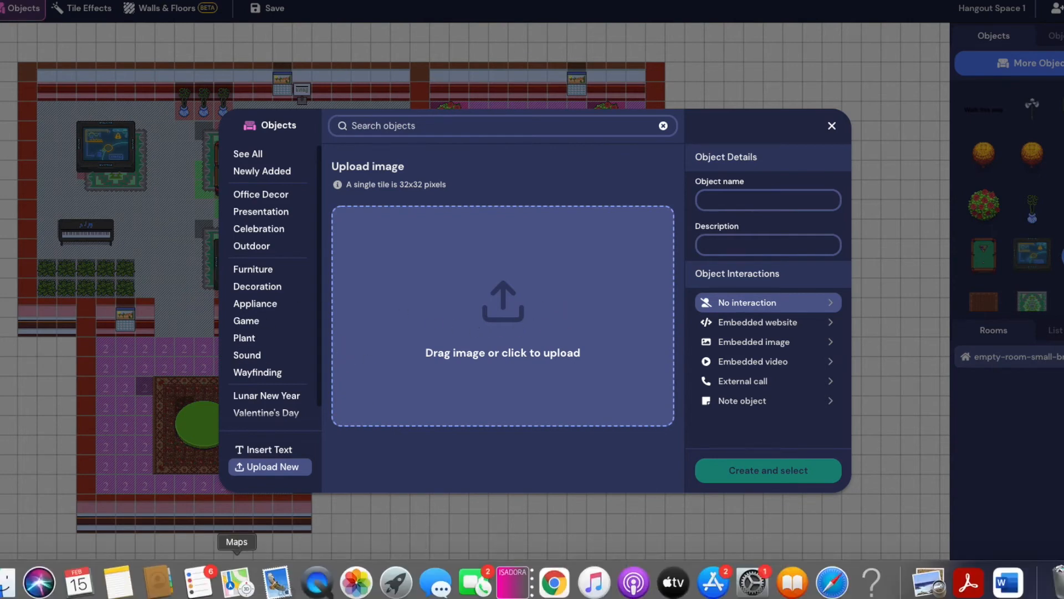
{"action": "left_click", "coordinate": [3, 589]}
{"action": "left_click", "coordinate": [375, 165]}
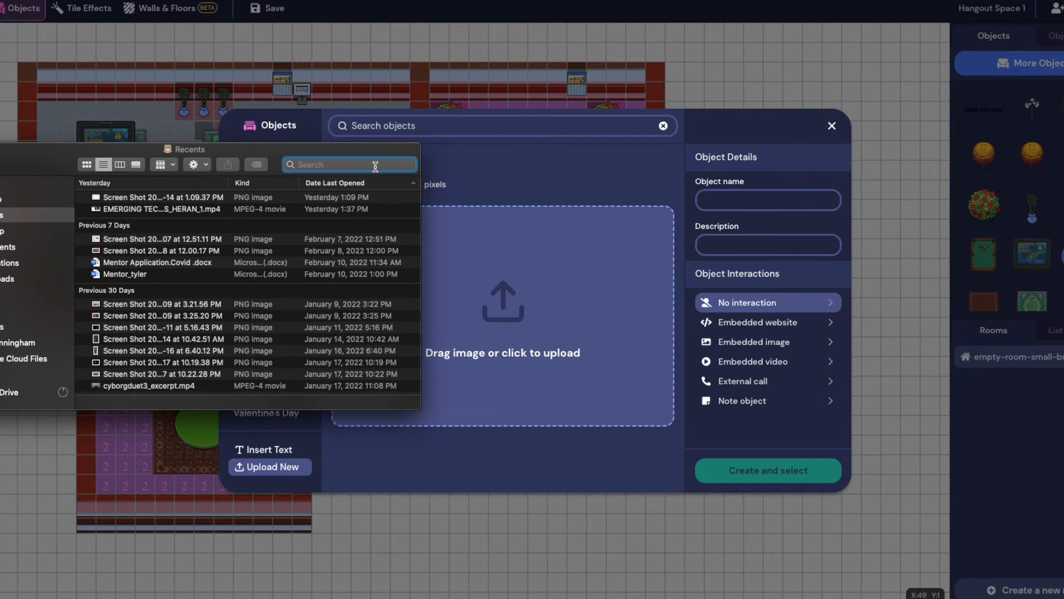
{"action": "type", "text": "dgtl"}
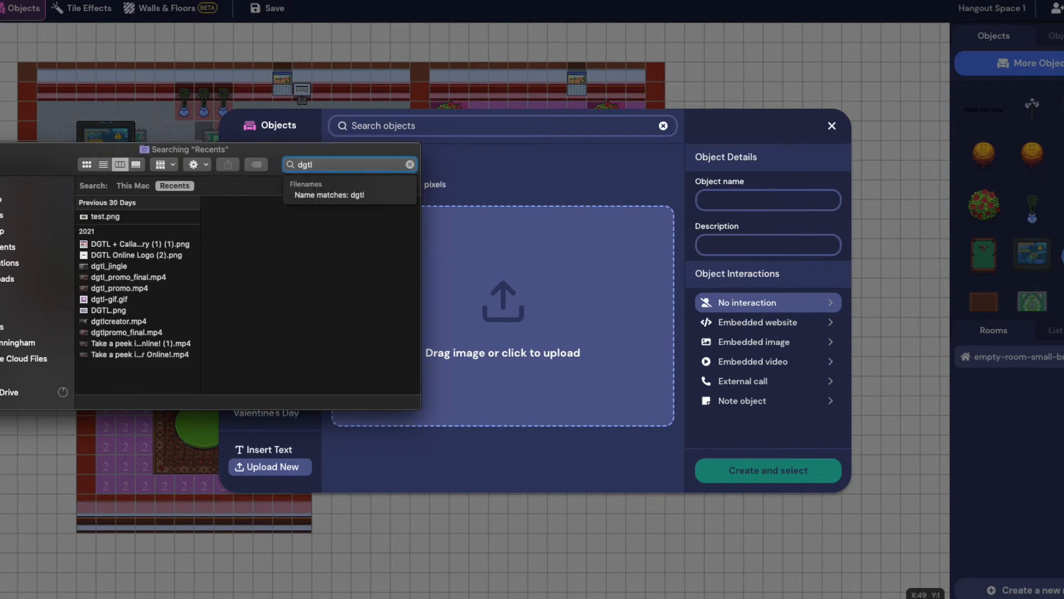
{"action": "left_click", "coordinate": [127, 246]}
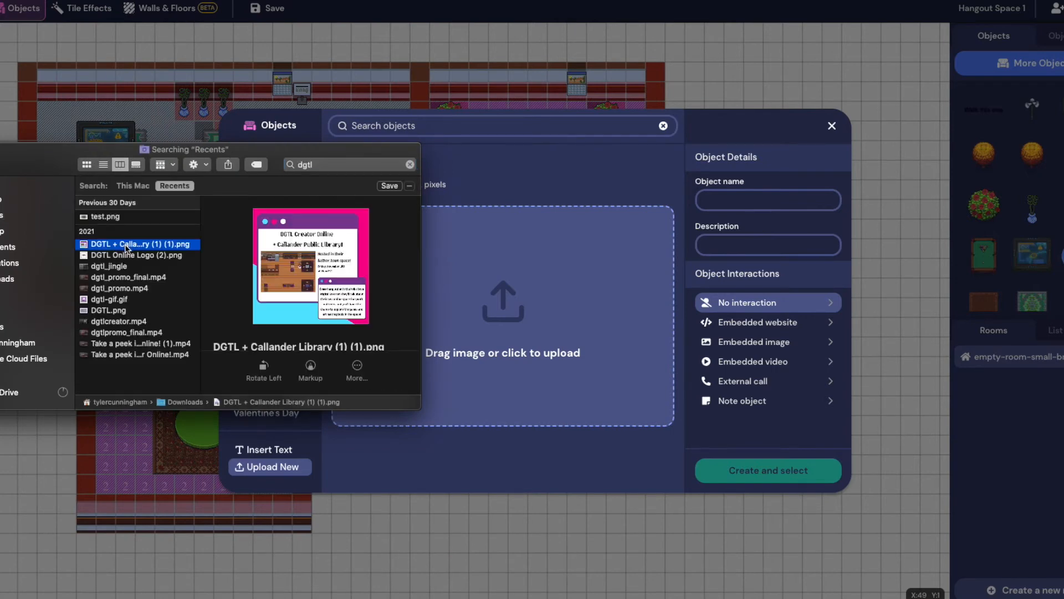
{"action": "left_click", "coordinate": [127, 255]}
{"action": "left_click_drag", "start_coordinate": [130, 259], "coordinate": [572, 327]}
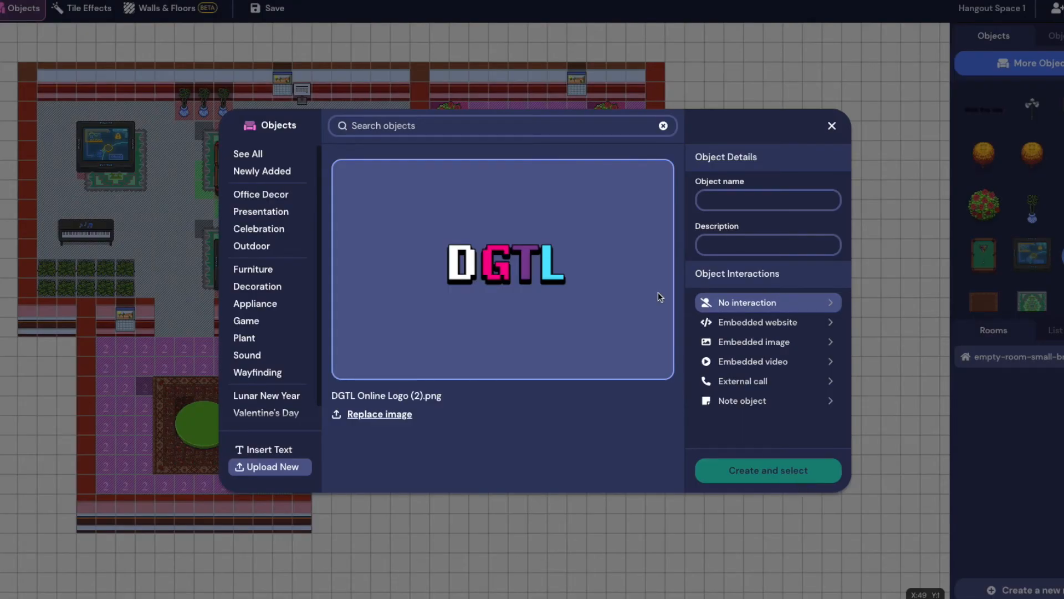
Name the new object dgtl and create it
{"action": "left_click", "coordinate": [737, 197]}
{"action": "type", "text": "dgtl"}
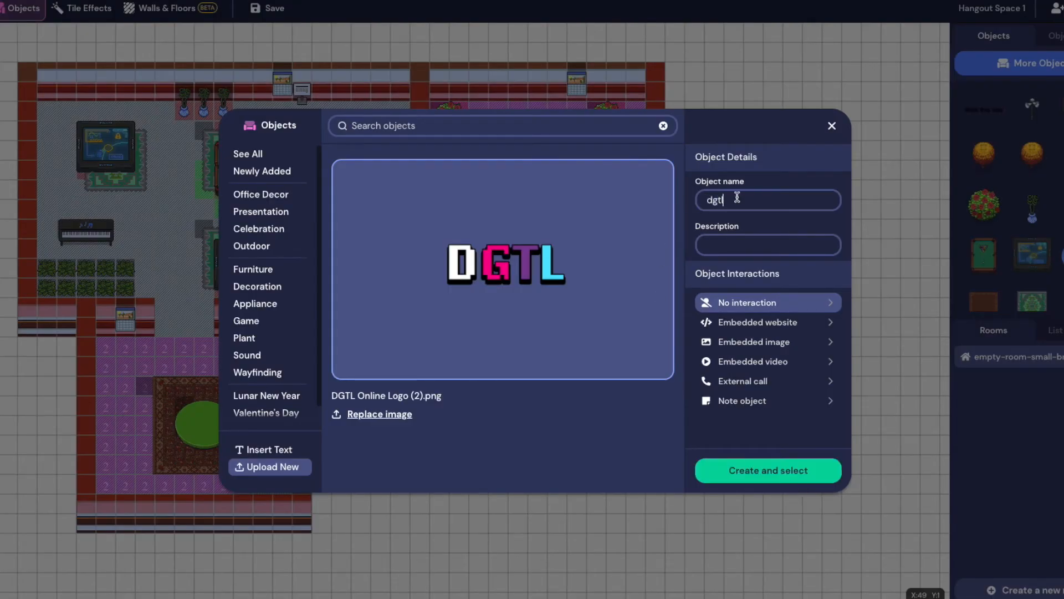
{"action": "left_click", "coordinate": [808, 470]}
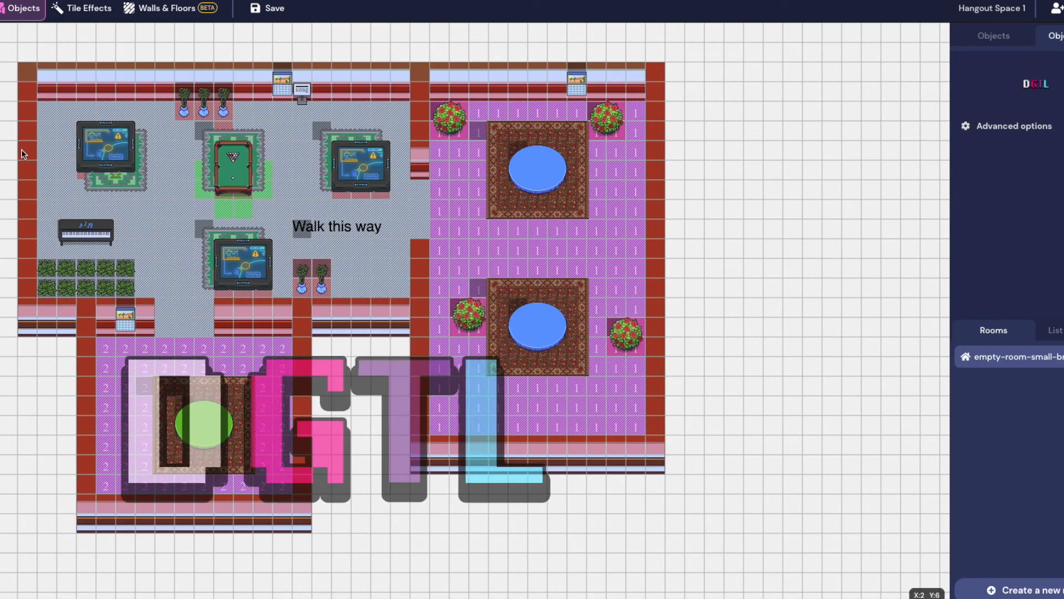
{"action": "left_click", "coordinate": [360, 412]}
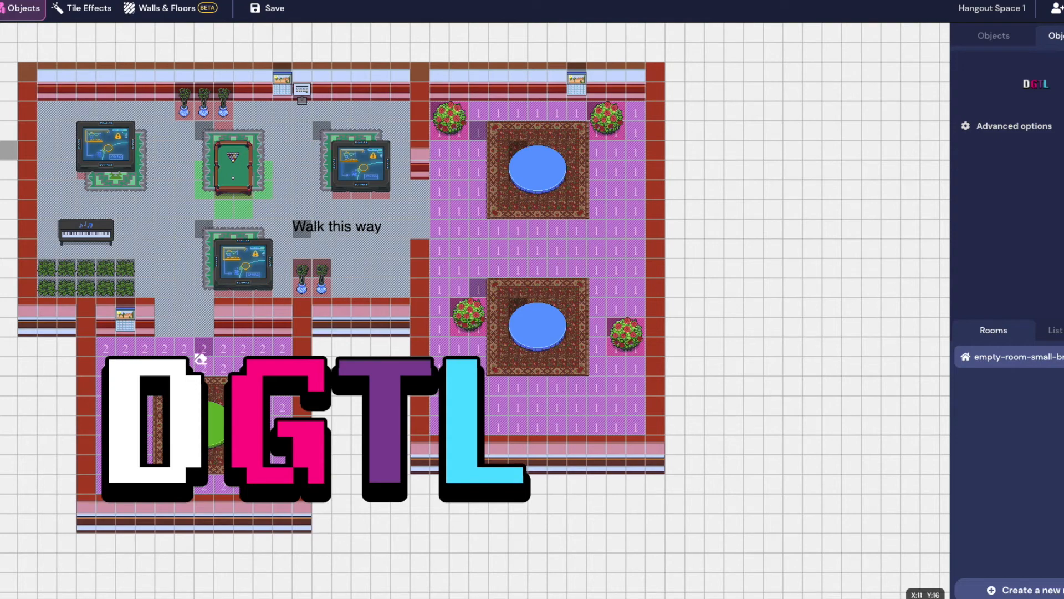
{"action": "left_click", "coordinate": [156, 409]}
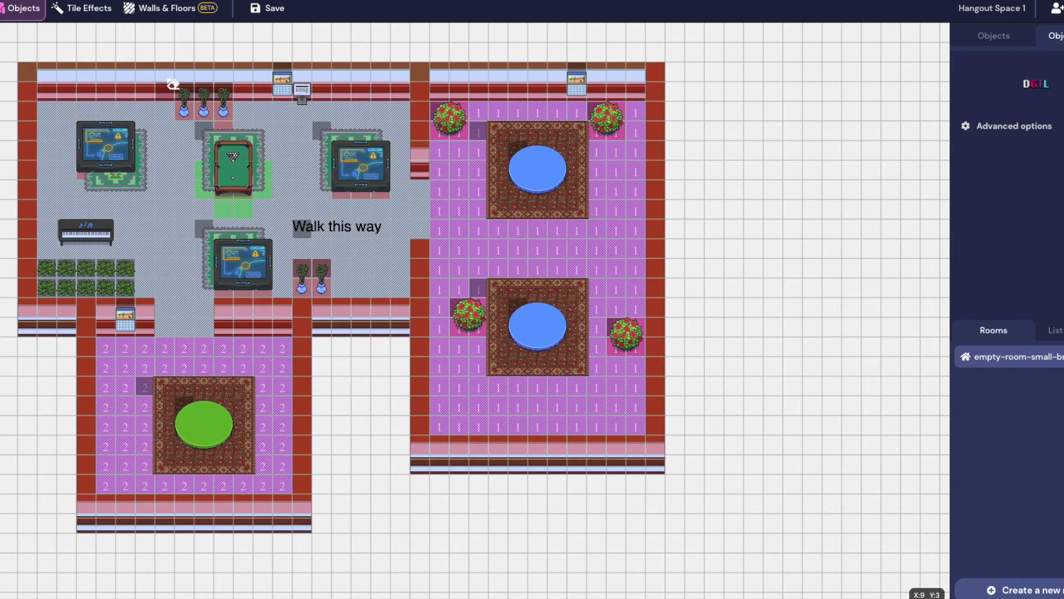
Find the Teleporter via a 'portal' search and place it right of 'Walk this way'
{"action": "left_click", "coordinate": [990, 46]}
{"action": "left_click", "coordinate": [1039, 63]}
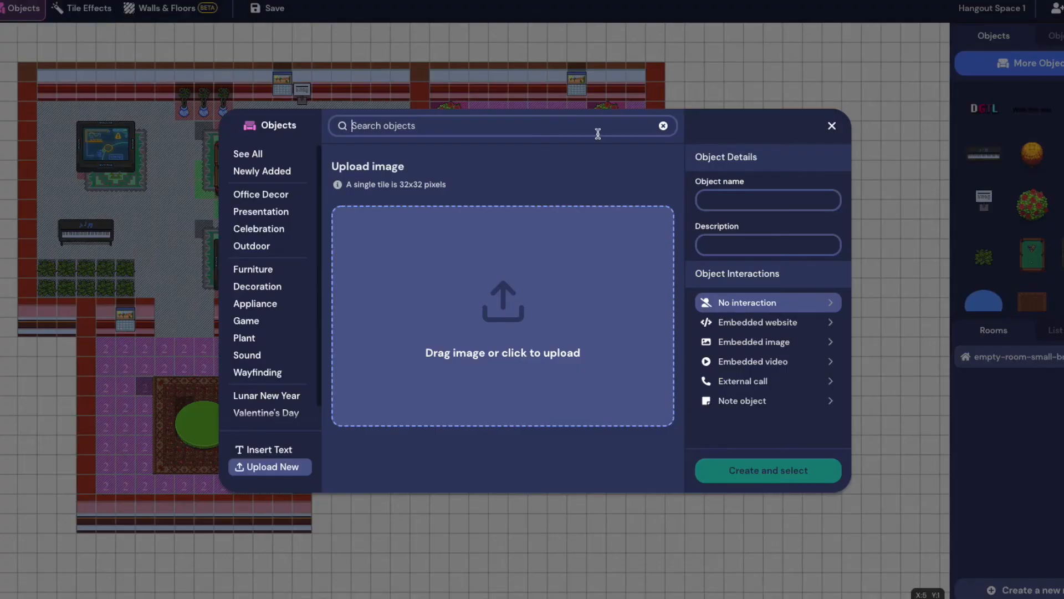
{"action": "type", "text": "portal"}
{"action": "left_click", "coordinate": [266, 159]}
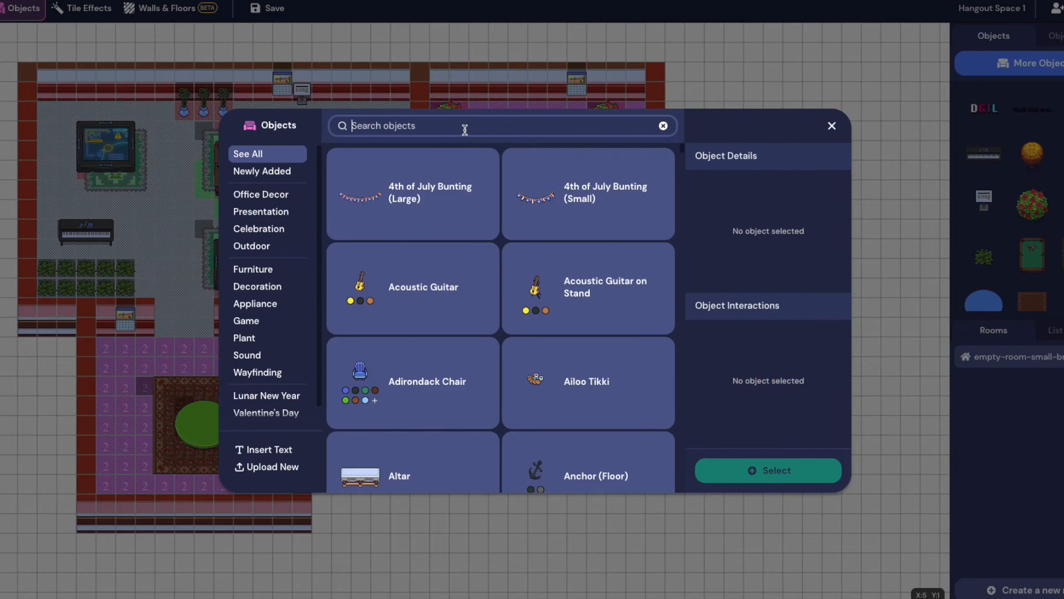
{"action": "type", "text": "portal"}
{"action": "left_click", "coordinate": [428, 286]}
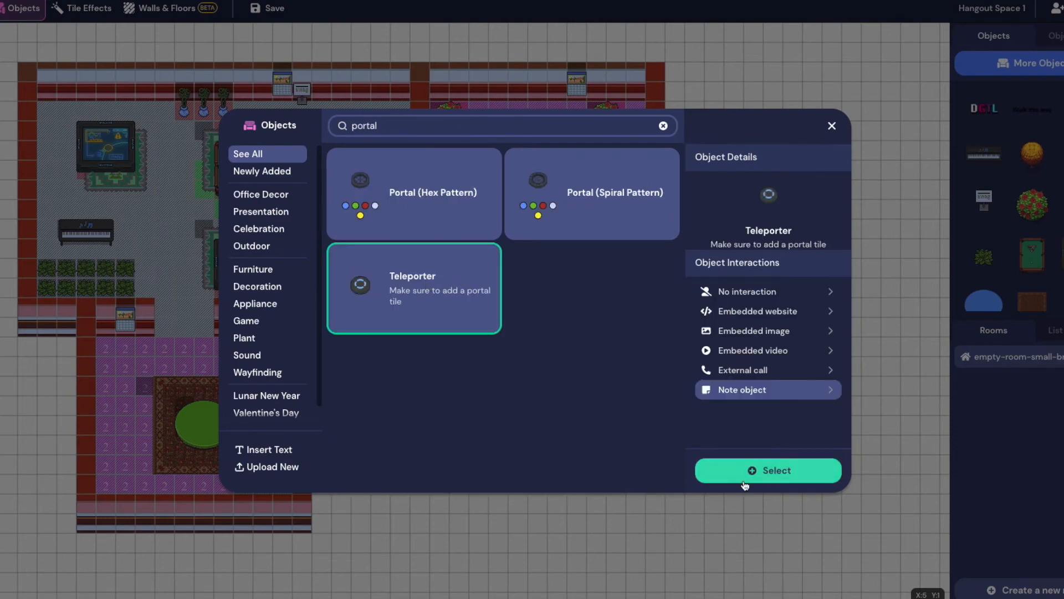
{"action": "left_click", "coordinate": [744, 482]}
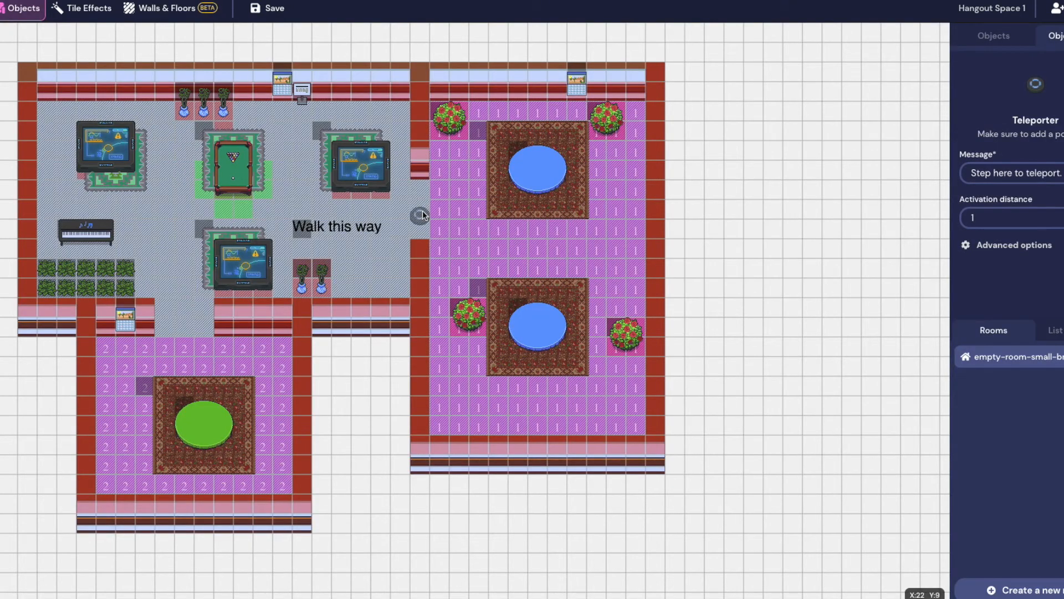
{"action": "left_click", "coordinate": [398, 214]}
{"action": "left_click", "coordinate": [982, 46]}
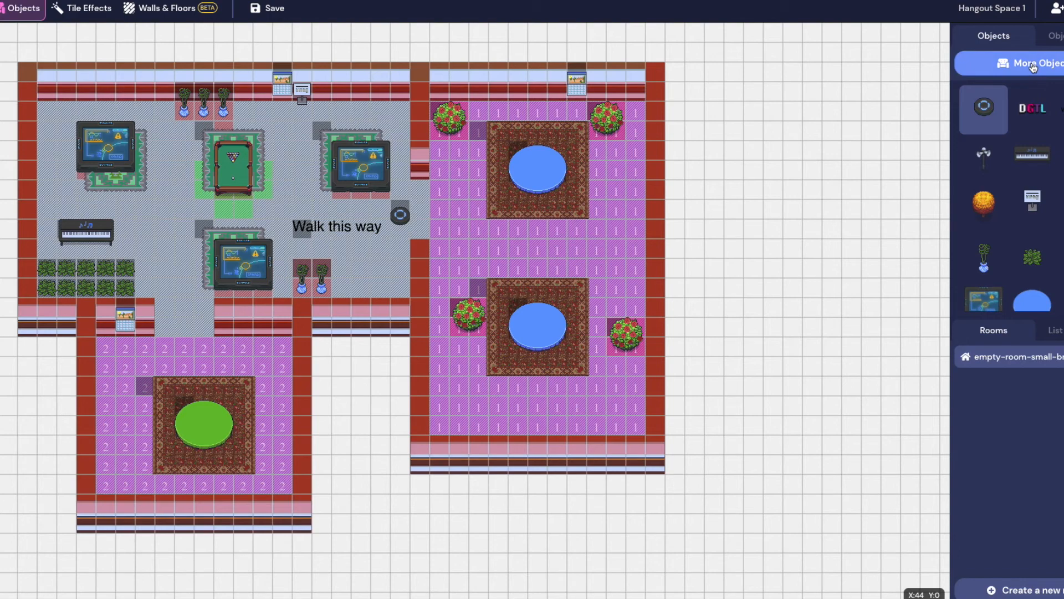
Give the tile beside the teleporter a Portal effect of type 'Portal to another space'
{"action": "left_click", "coordinate": [83, 8]}
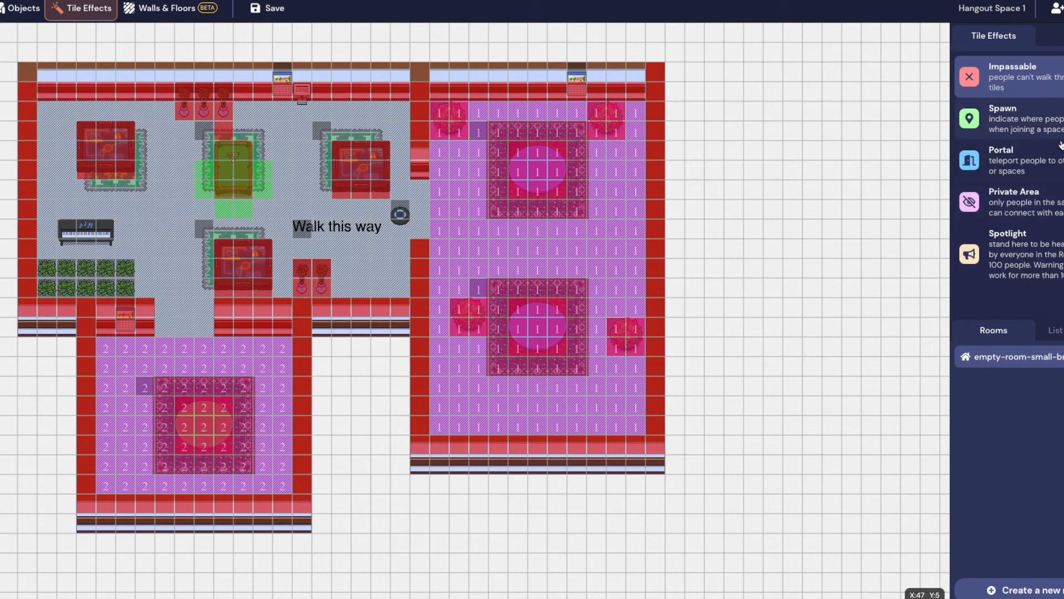
{"action": "left_click", "coordinate": [993, 160]}
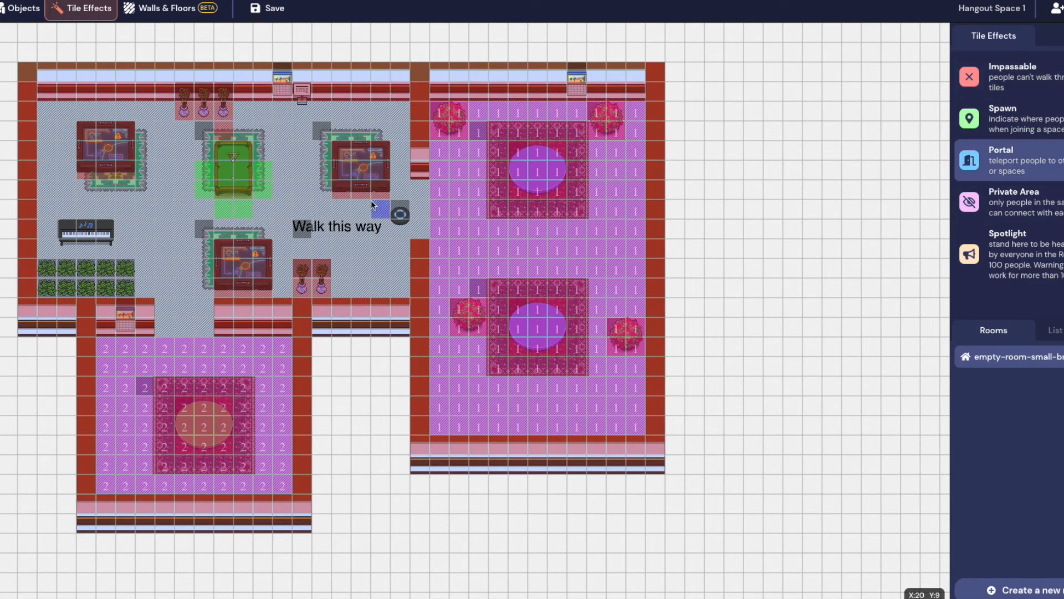
{"action": "left_click", "coordinate": [400, 211]}
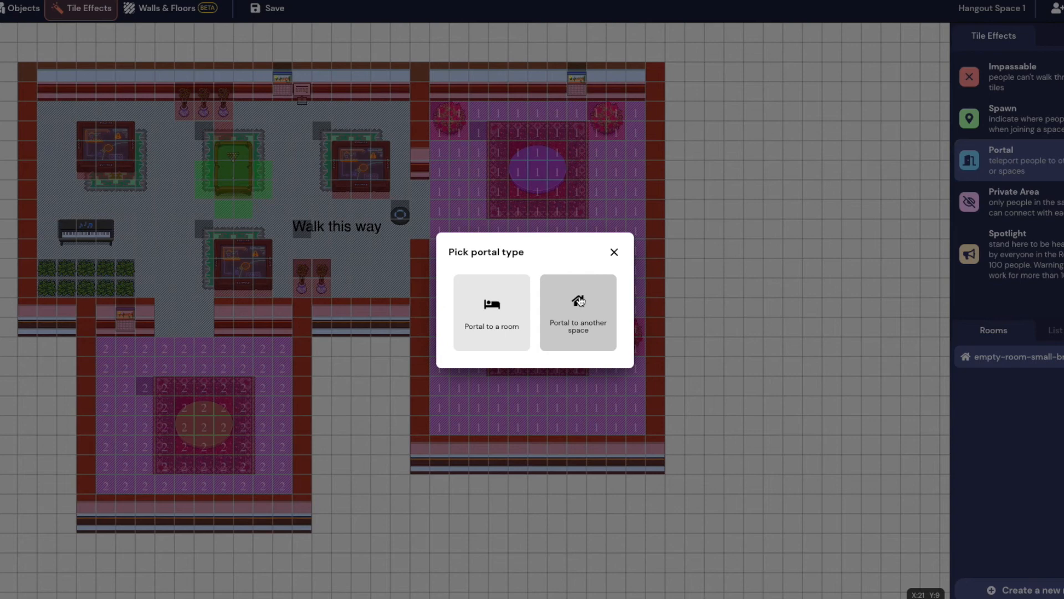
{"action": "left_click", "coordinate": [583, 331]}
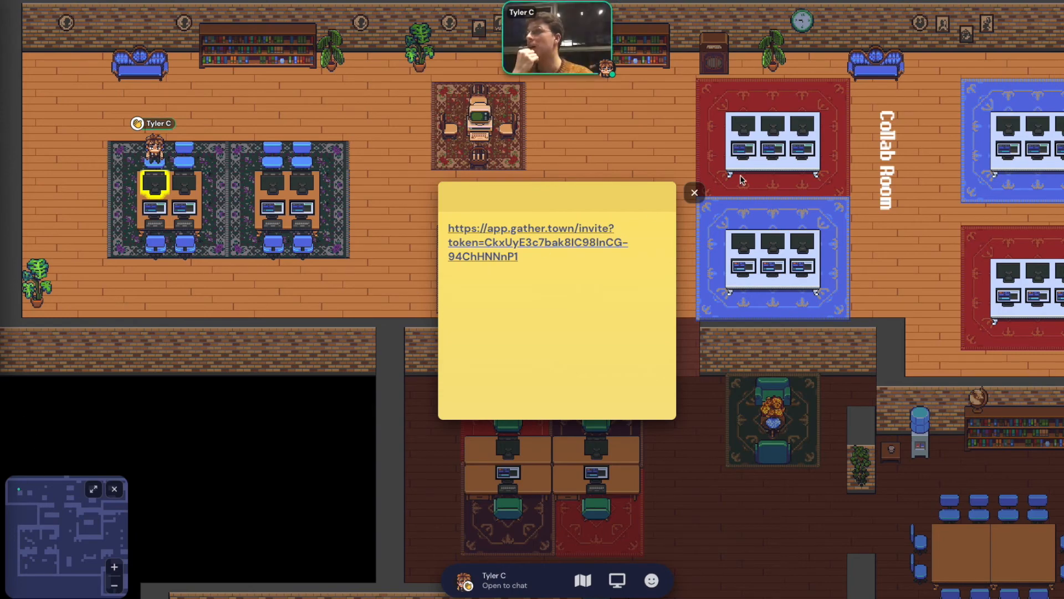
In the other space, copy an invite link set to expire after 1 month
{"action": "left_click", "coordinate": [694, 193]}
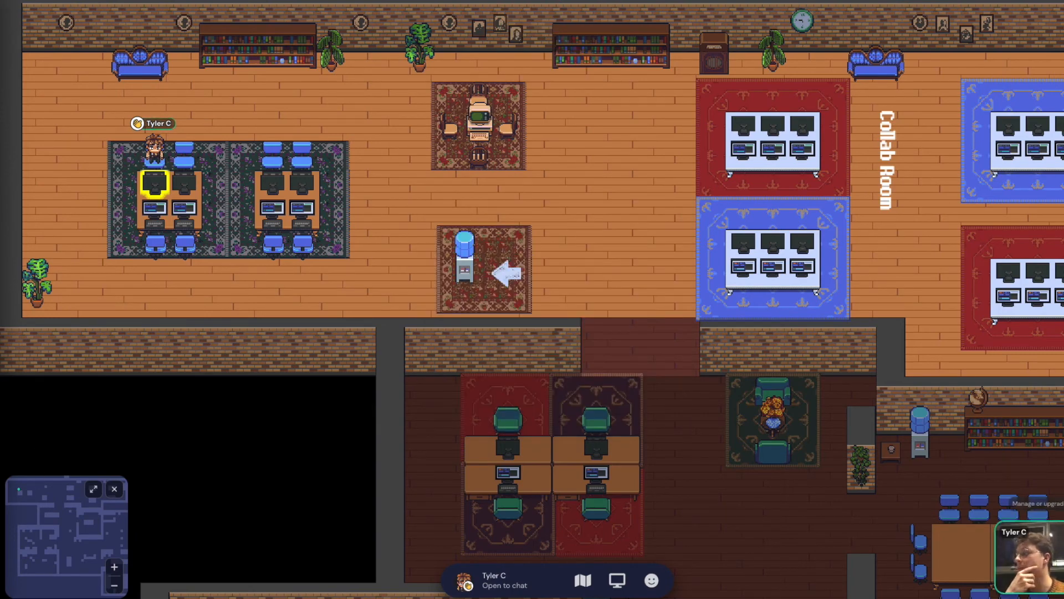
{"action": "left_click", "coordinate": [2, 424]}
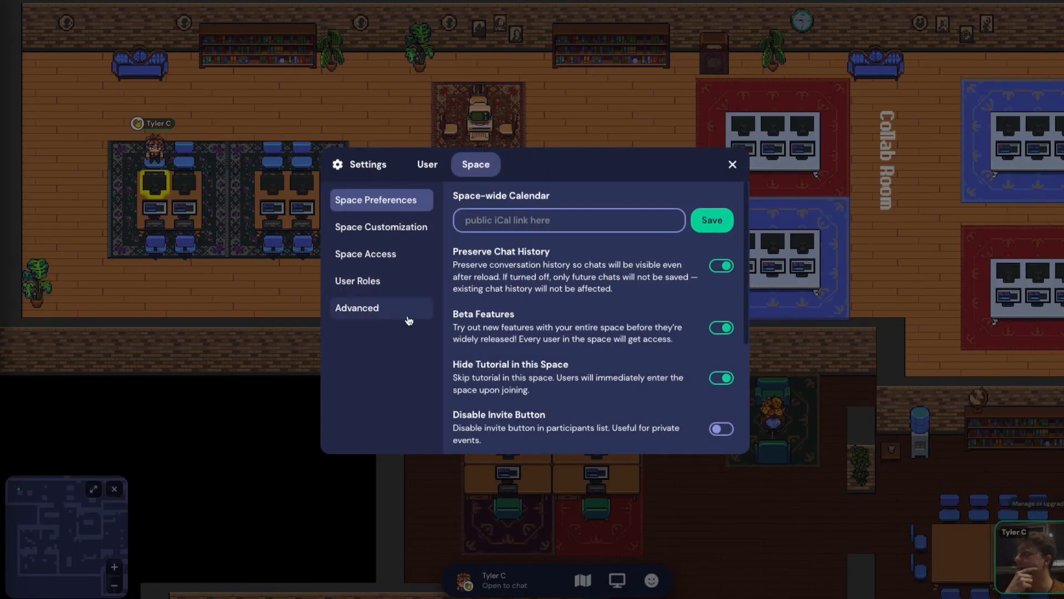
{"action": "left_click", "coordinate": [732, 164]}
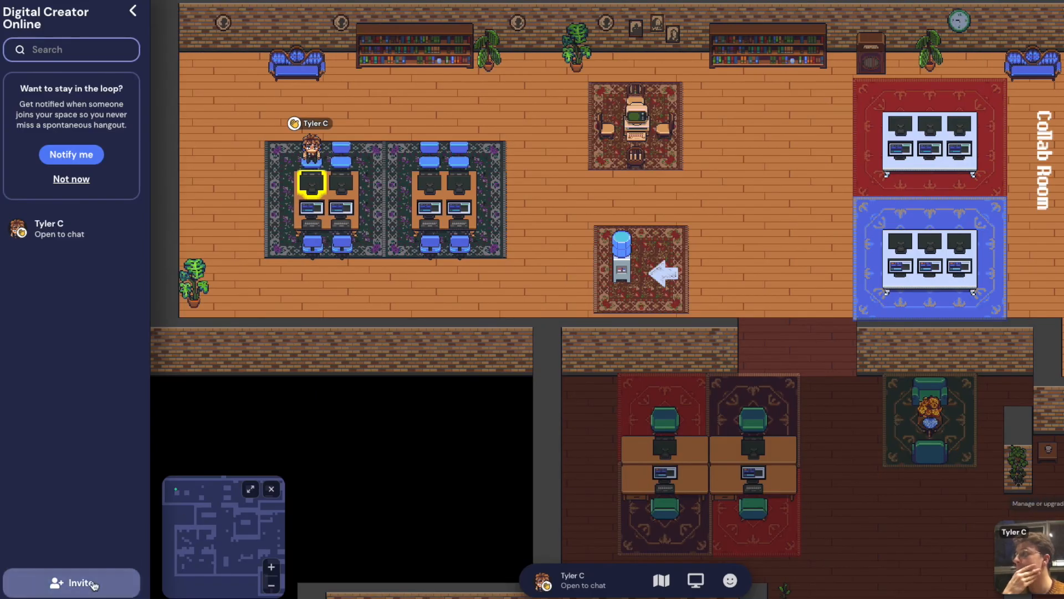
{"action": "left_click", "coordinate": [80, 581]}
{"action": "left_click", "coordinate": [540, 268]}
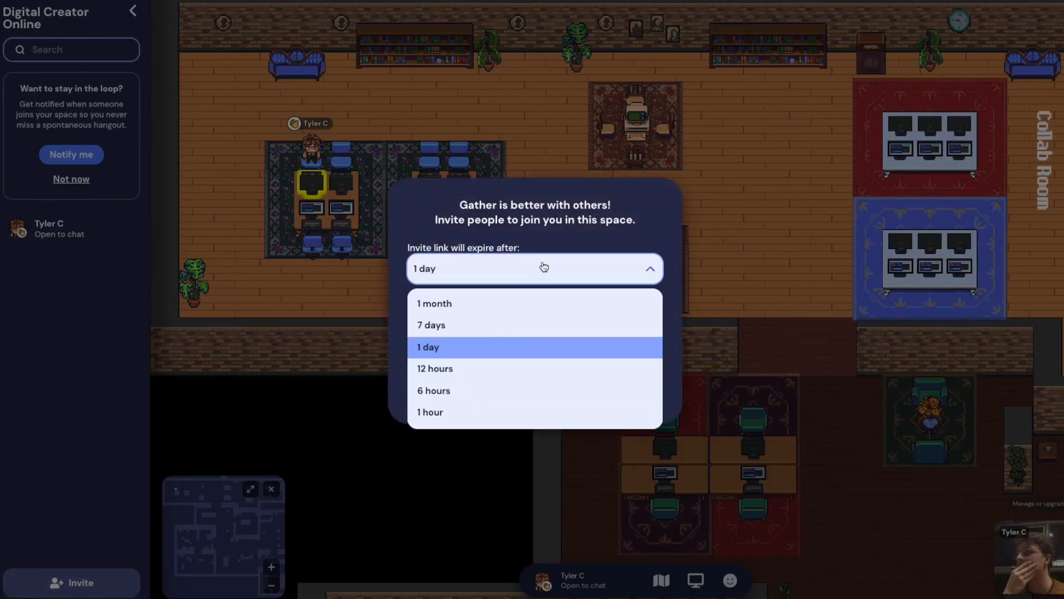
{"action": "left_click", "coordinate": [526, 301]}
{"action": "left_click", "coordinate": [582, 353]}
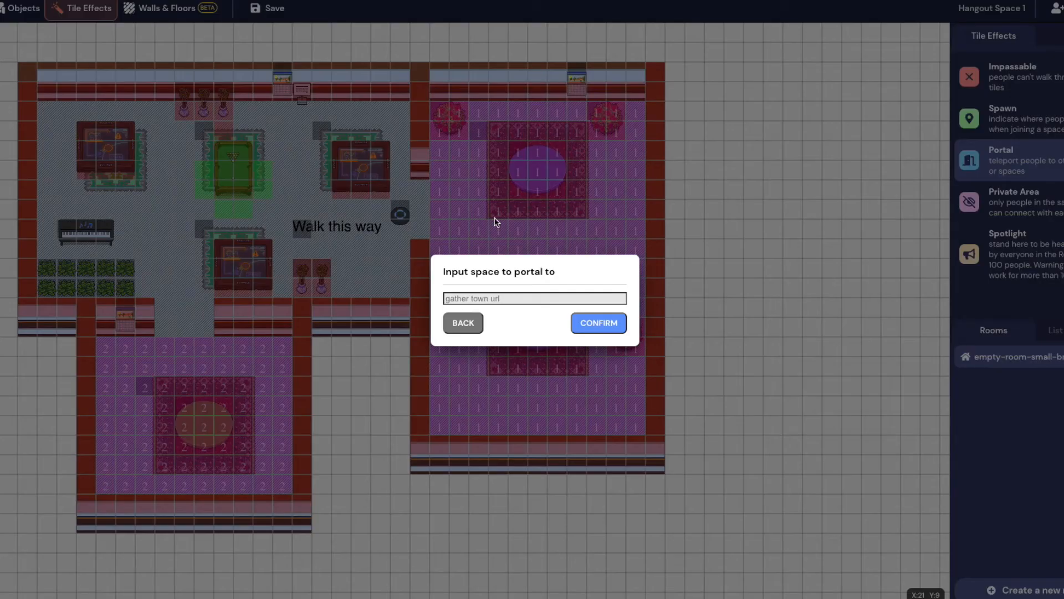
Paste the invite link as the portal destination and confirm it
{"action": "key", "text": "ctrl+v"}
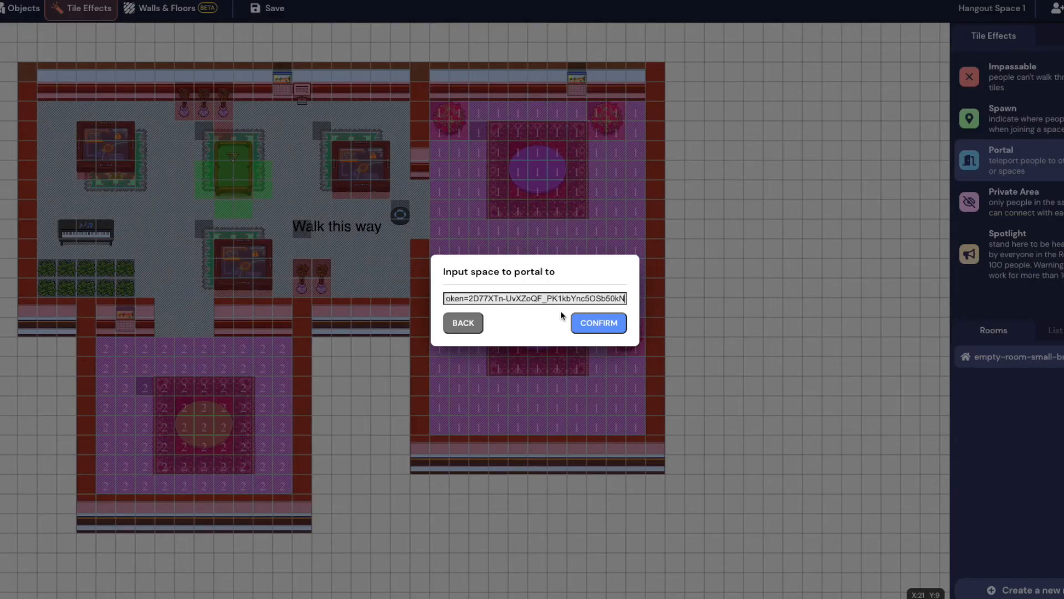
{"action": "left_click", "coordinate": [590, 321]}
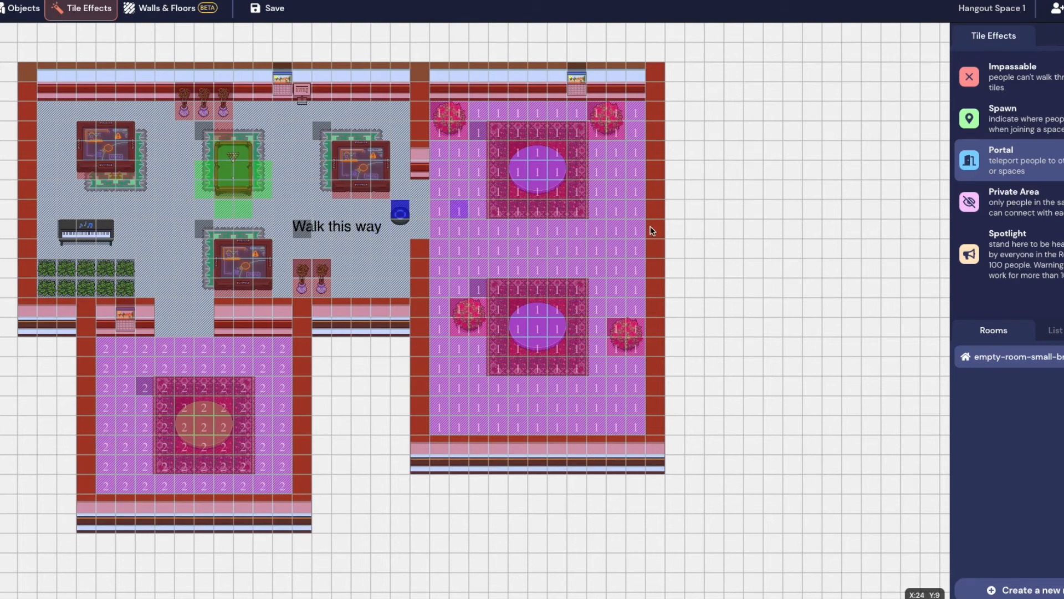
{"action": "left_click", "coordinate": [1003, 591]}
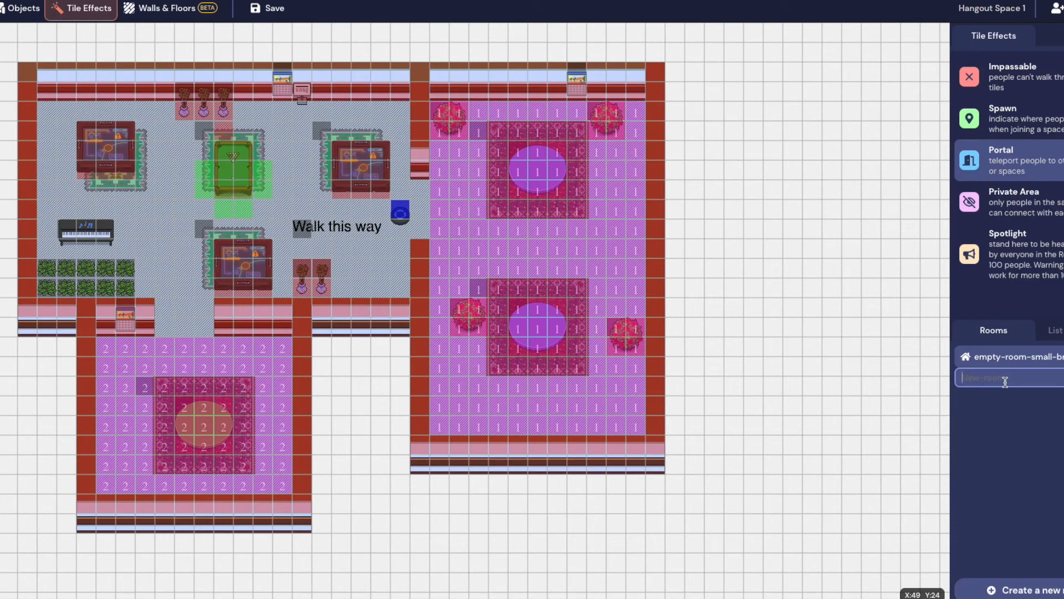
Name the new room room2 and build it from the tiny-island template
{"action": "key", "text": "Return"}
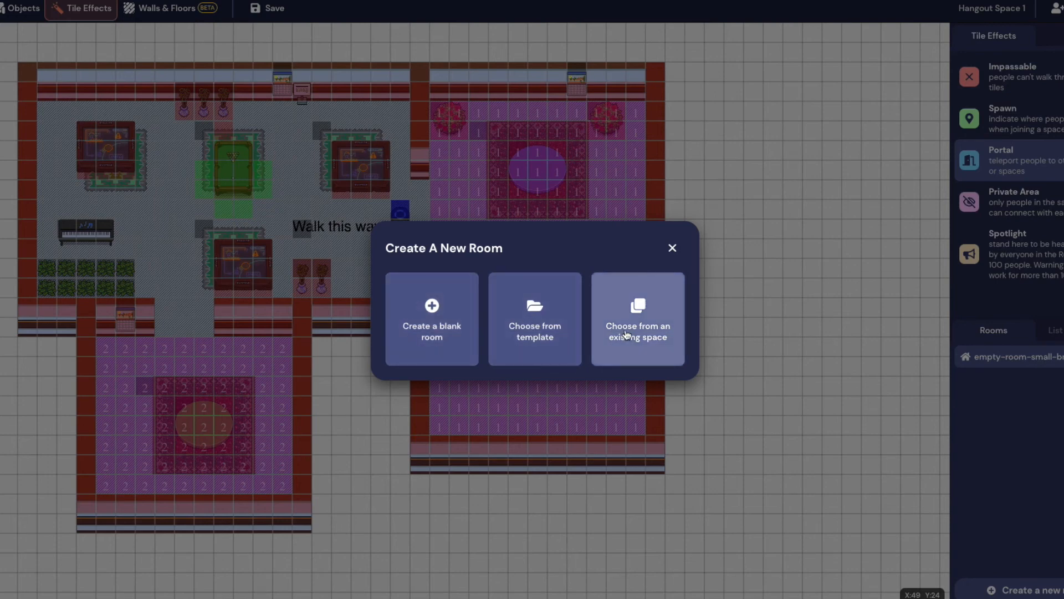
{"action": "left_click", "coordinate": [535, 308]}
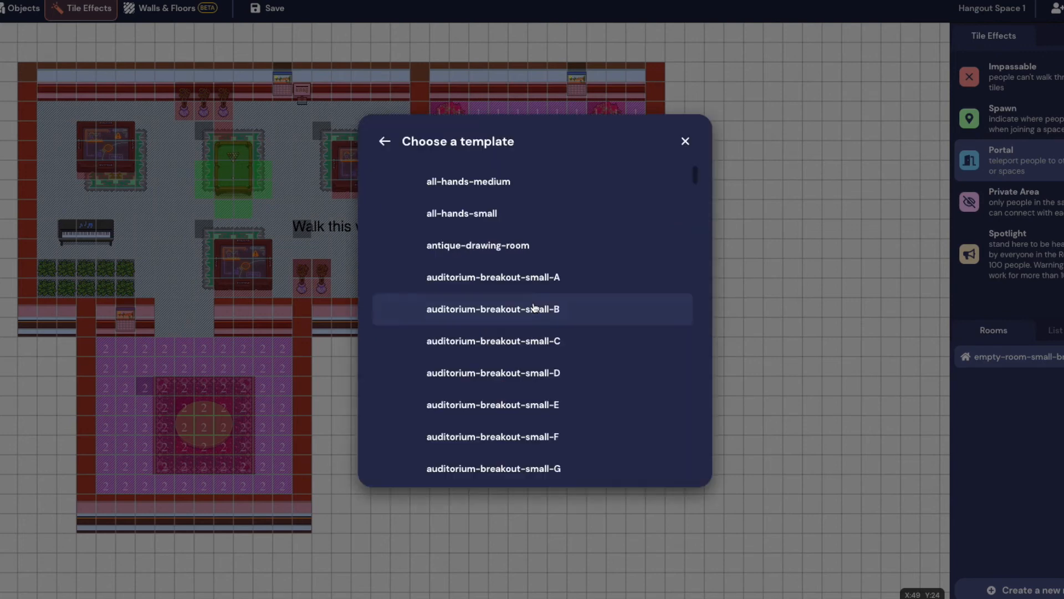
{"action": "scroll", "coordinate": [539, 347], "scroll_direction": "down", "scroll_amount": 2}
{"action": "scroll", "coordinate": [538, 347], "scroll_direction": "down", "scroll_amount": 20}
{"action": "scroll", "coordinate": [538, 347], "scroll_direction": "down", "scroll_amount": 20}
{"action": "scroll", "coordinate": [538, 348], "scroll_direction": "down", "scroll_amount": 8}
{"action": "scroll", "coordinate": [538, 347], "scroll_direction": "down", "scroll_amount": 13}
{"action": "scroll", "coordinate": [539, 345], "scroll_direction": "down", "scroll_amount": 12}
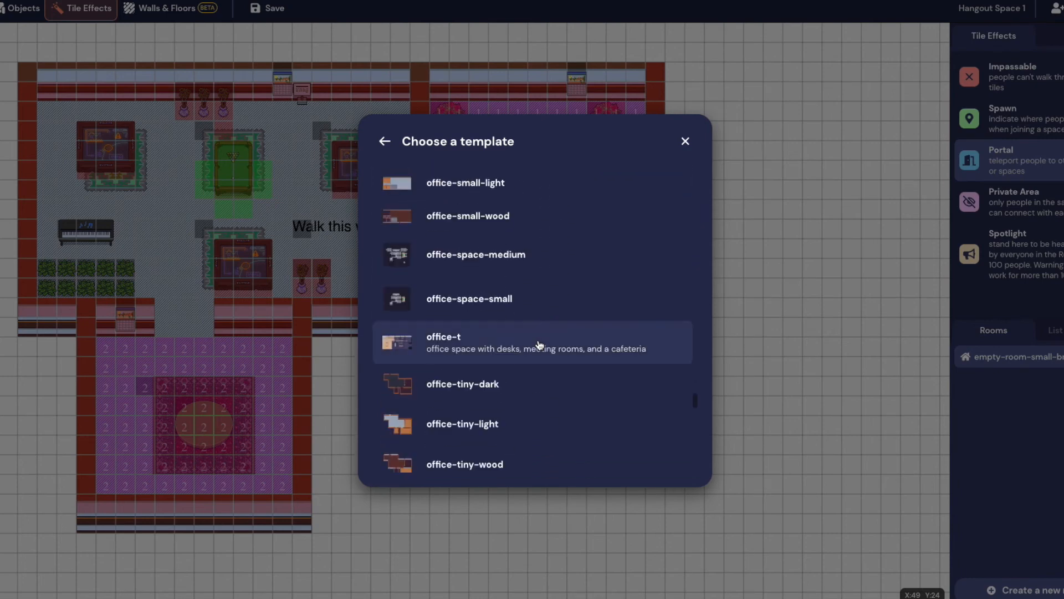
{"action": "scroll", "coordinate": [539, 345], "scroll_direction": "up", "scroll_amount": 1}
{"action": "scroll", "coordinate": [539, 345], "scroll_direction": "down", "scroll_amount": 10}
{"action": "scroll", "coordinate": [539, 345], "scroll_direction": "up", "scroll_amount": 4}
{"action": "scroll", "coordinate": [540, 345], "scroll_direction": "up", "scroll_amount": 1}
{"action": "scroll", "coordinate": [539, 345], "scroll_direction": "down", "scroll_amount": 12}
{"action": "scroll", "coordinate": [539, 345], "scroll_direction": "down", "scroll_amount": 4}
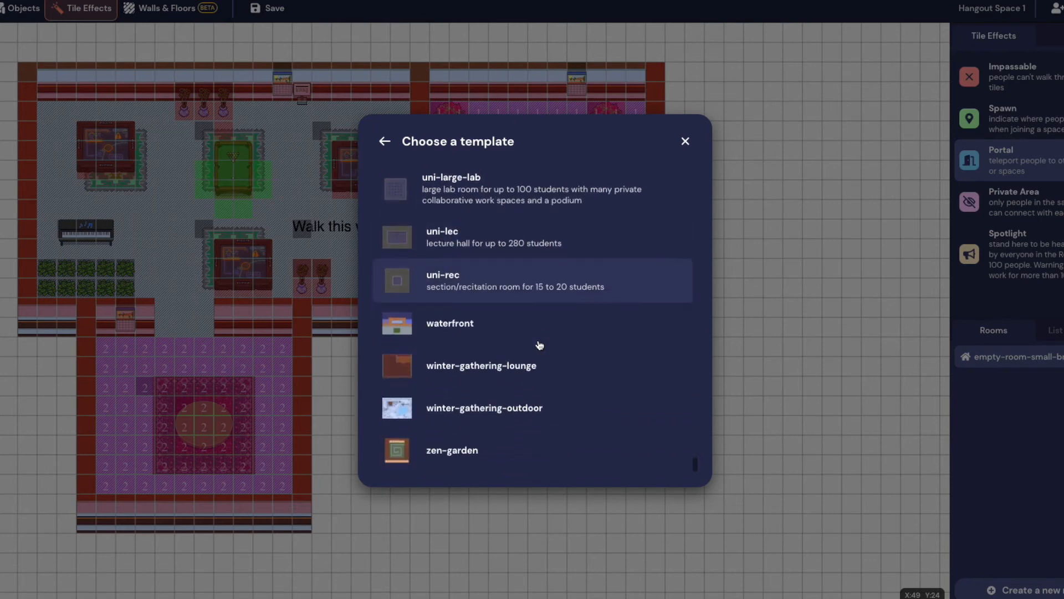
{"action": "scroll", "coordinate": [541, 354], "scroll_direction": "up", "scroll_amount": 1}
{"action": "scroll", "coordinate": [540, 360], "scroll_direction": "down", "scroll_amount": 1}
{"action": "scroll", "coordinate": [539, 361], "scroll_direction": "up", "scroll_amount": 5}
{"action": "scroll", "coordinate": [539, 363], "scroll_direction": "up", "scroll_amount": 15}
{"action": "scroll", "coordinate": [539, 368], "scroll_direction": "up", "scroll_amount": 15}
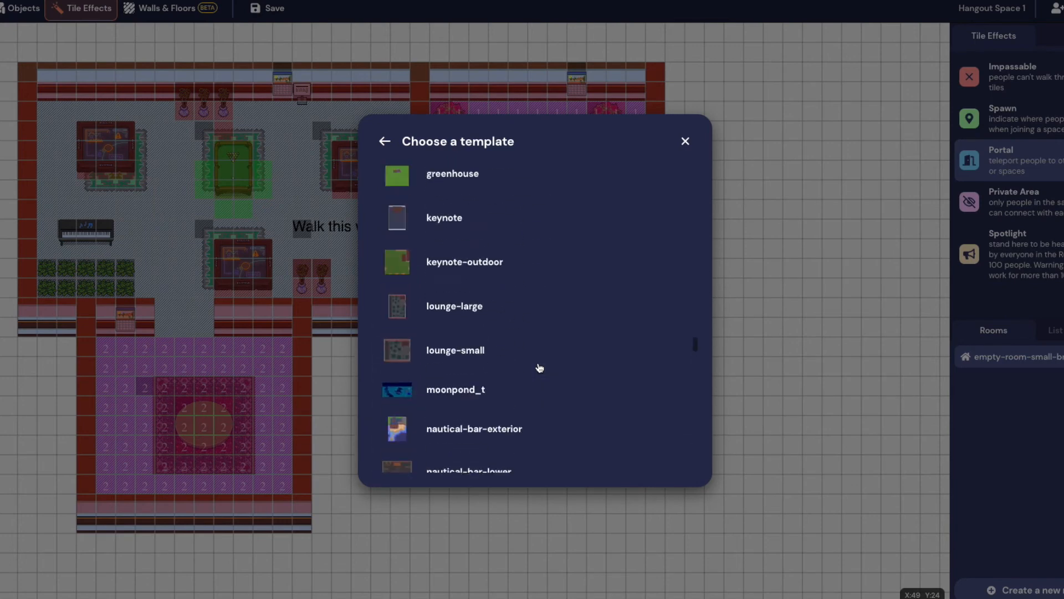
{"action": "scroll", "coordinate": [540, 368], "scroll_direction": "up", "scroll_amount": 10}
{"action": "scroll", "coordinate": [539, 367], "scroll_direction": "up", "scroll_amount": 8}
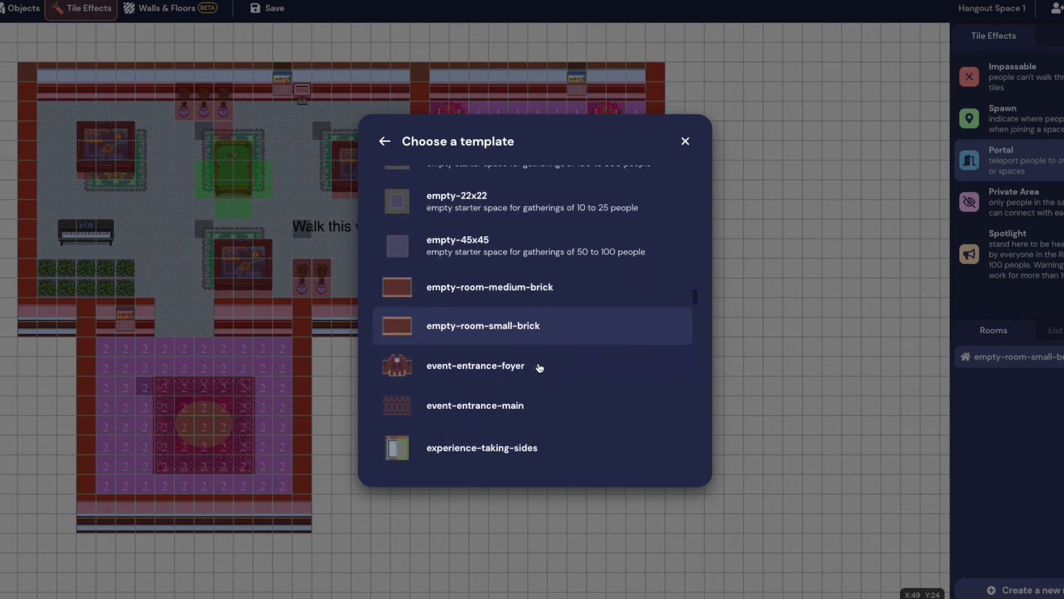
{"action": "scroll", "coordinate": [539, 368], "scroll_direction": "up", "scroll_amount": 10}
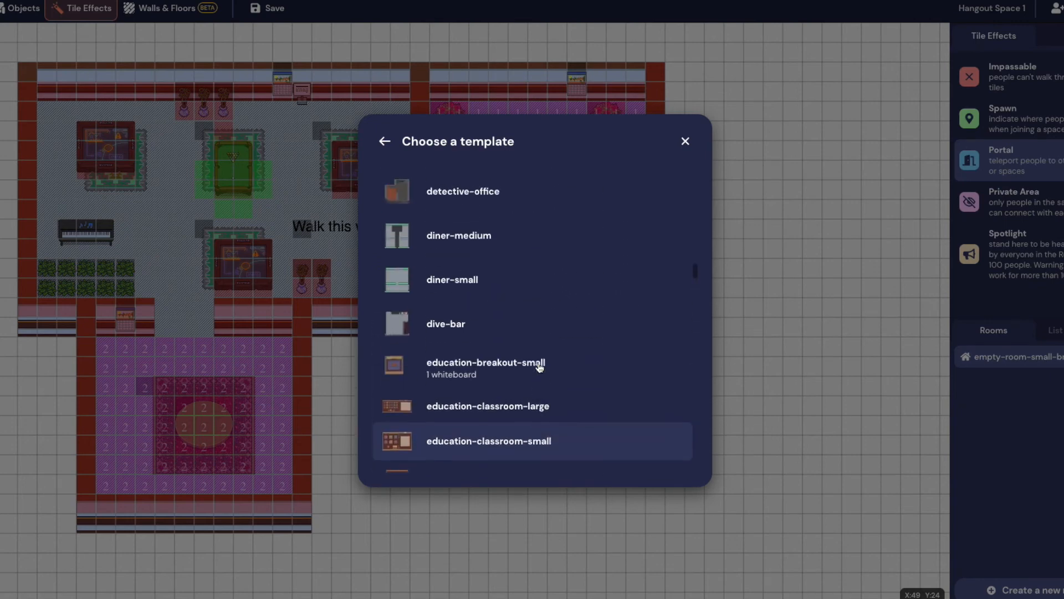
{"action": "scroll", "coordinate": [539, 367], "scroll_direction": "up", "scroll_amount": 7}
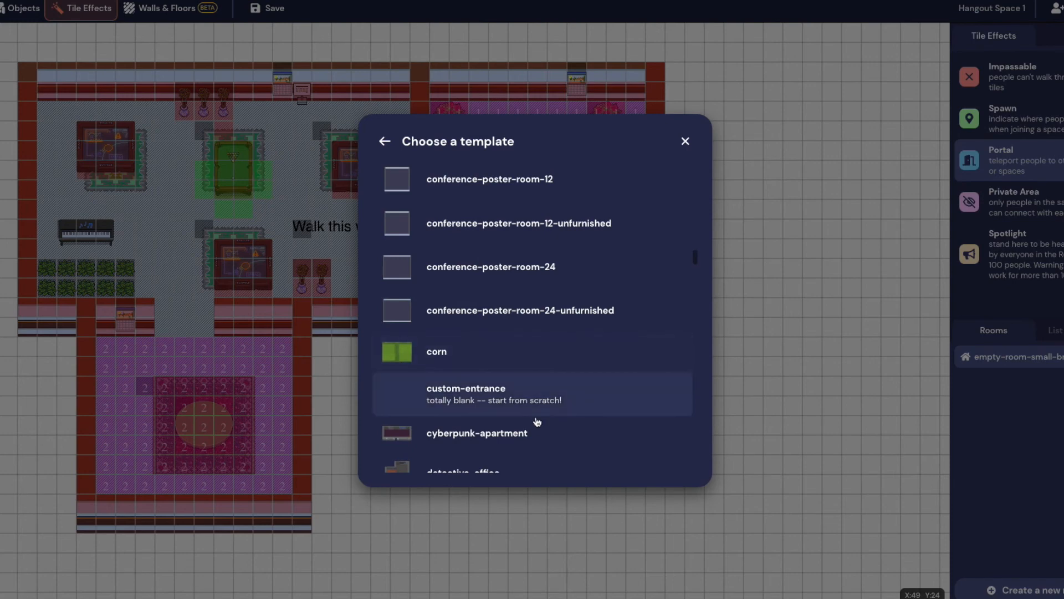
{"action": "scroll", "coordinate": [535, 435], "scroll_direction": "up", "scroll_amount": 8}
{"action": "scroll", "coordinate": [537, 437], "scroll_direction": "up", "scroll_amount": 10}
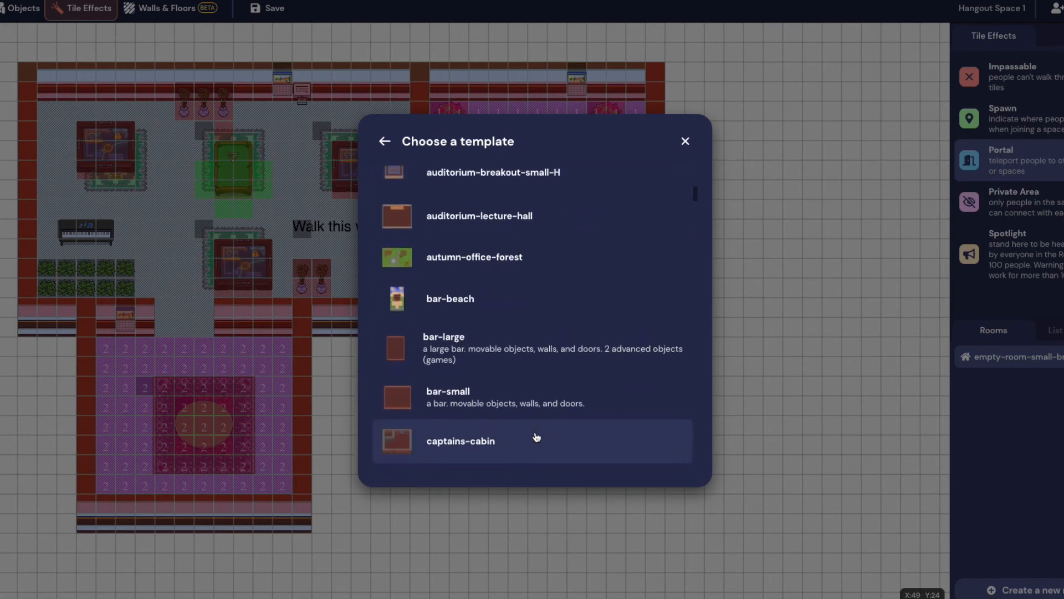
{"action": "scroll", "coordinate": [536, 437], "scroll_direction": "down", "scroll_amount": 20}
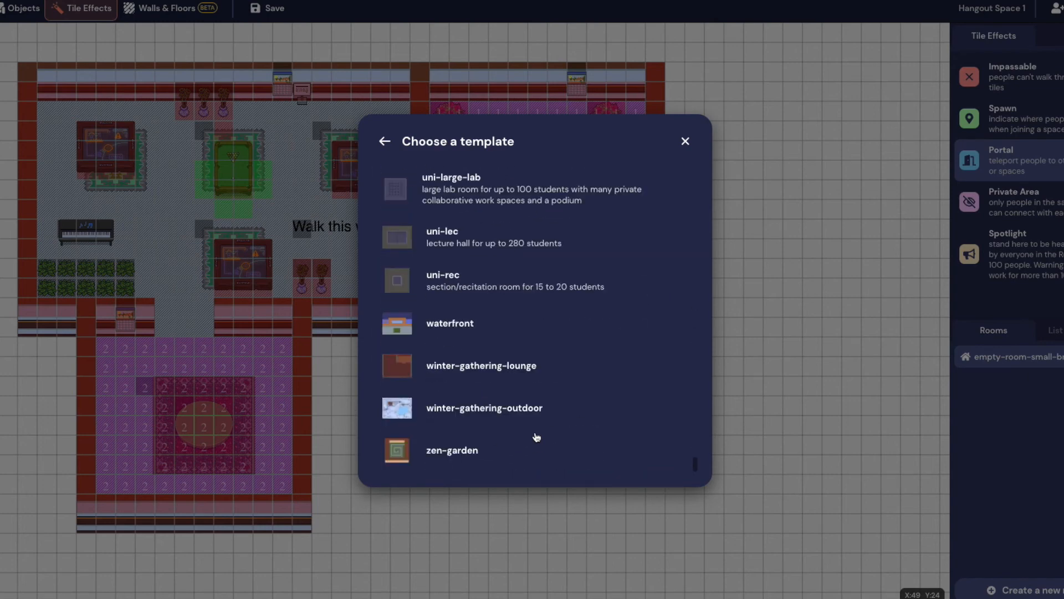
{"action": "scroll", "coordinate": [502, 373], "scroll_direction": "up", "scroll_amount": 5}
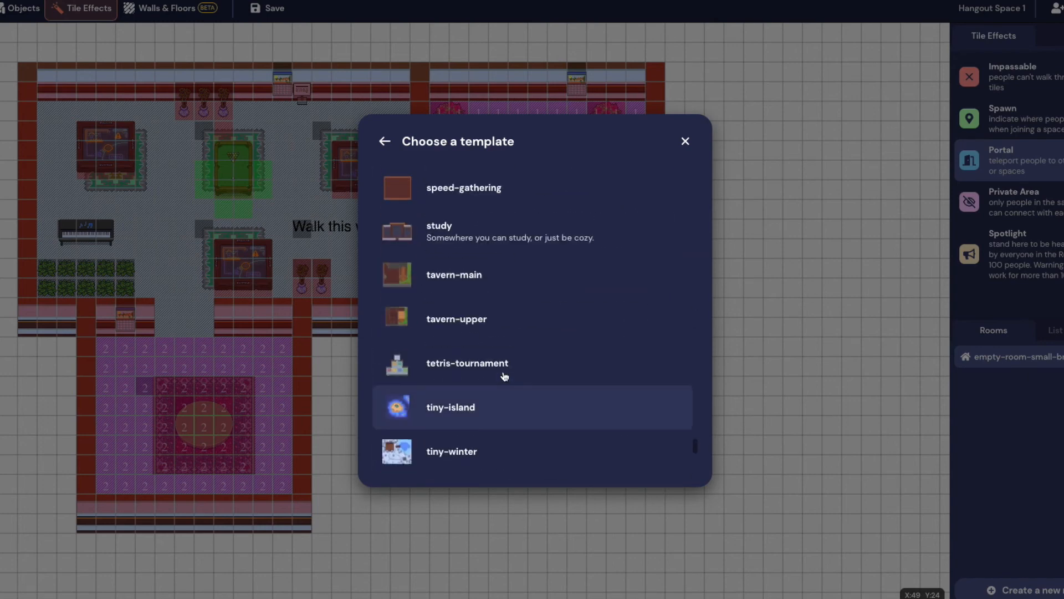
{"action": "left_click", "coordinate": [499, 414]}
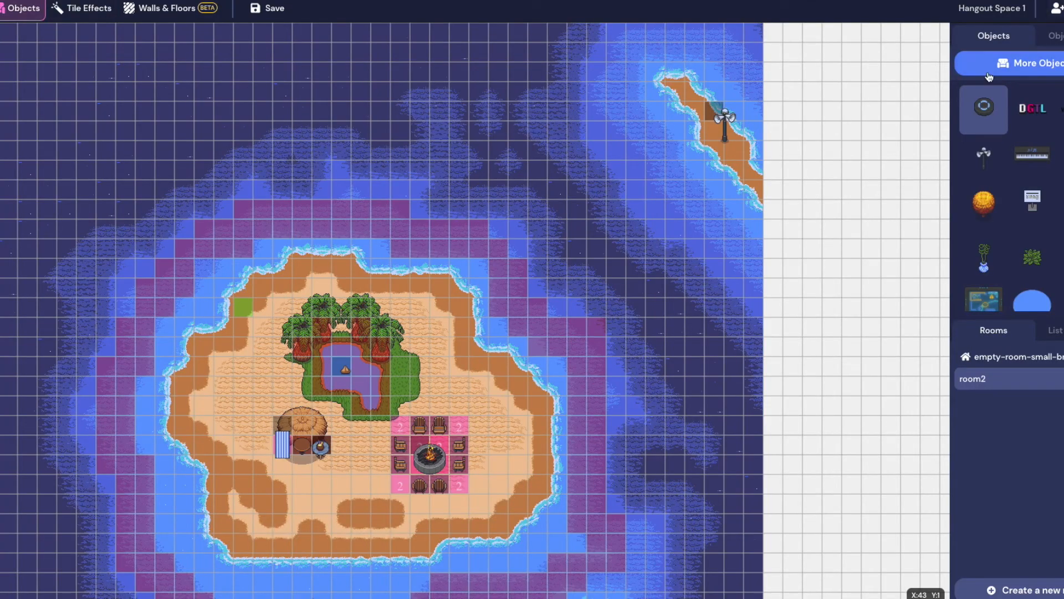
Save the space, reopen the empty-room-small-brick room, and show its tile effects
{"action": "left_click", "coordinate": [263, 16]}
{"action": "left_click", "coordinate": [1029, 356]}
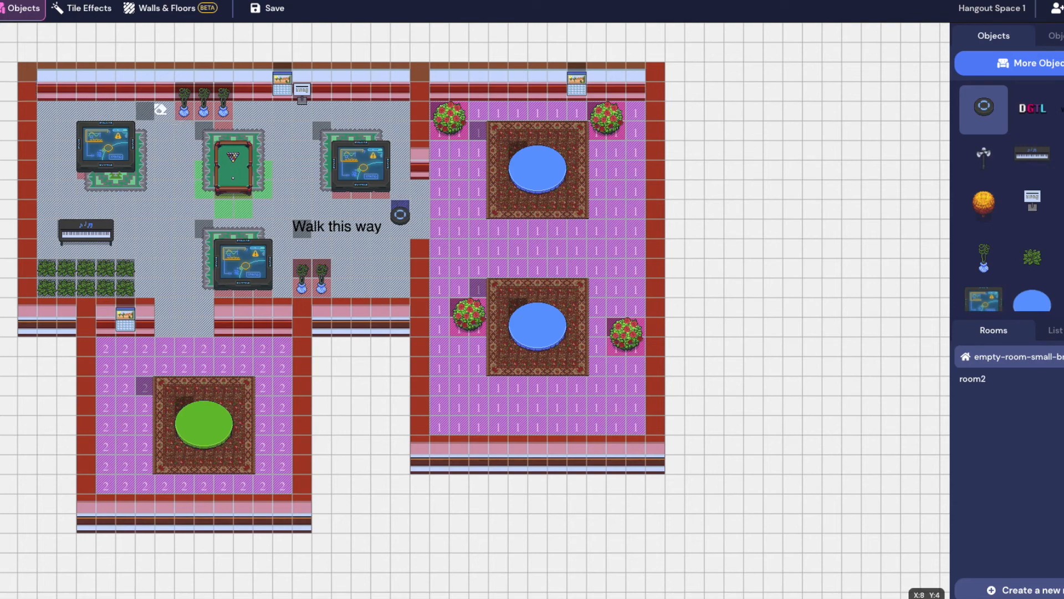
{"action": "left_click", "coordinate": [83, 8]}
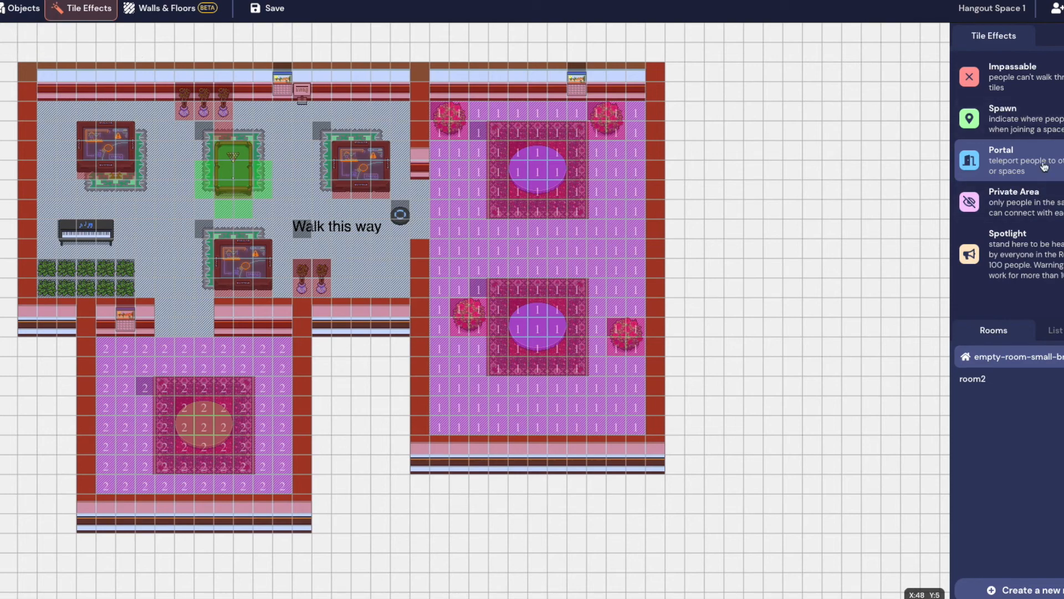
Make the lounge teleporter tile a Portal to a room leading to room2
{"action": "left_click", "coordinate": [400, 213]}
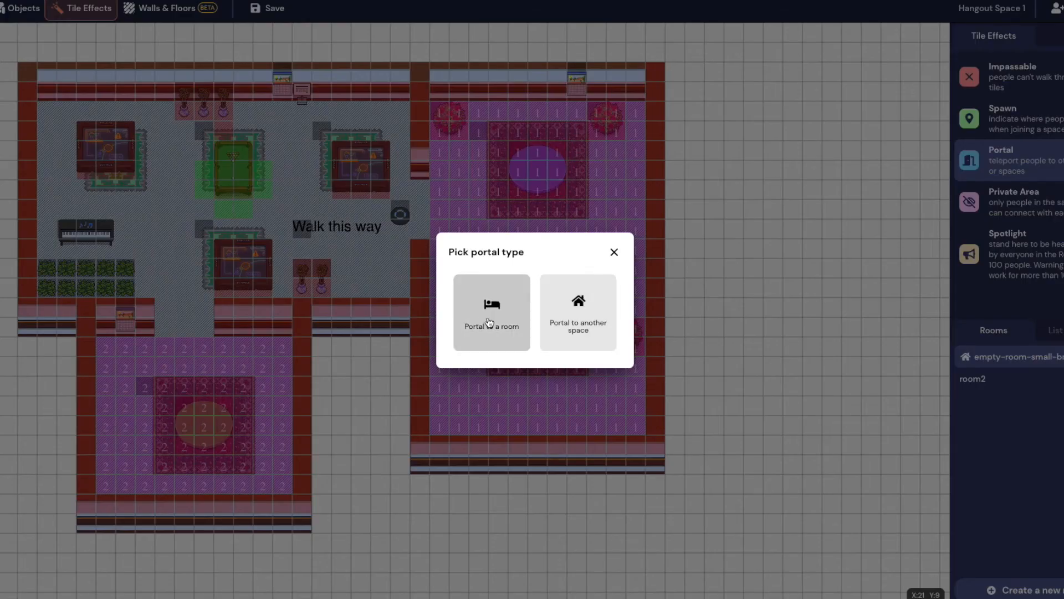
{"action": "left_click", "coordinate": [489, 322]}
{"action": "left_click", "coordinate": [541, 305]}
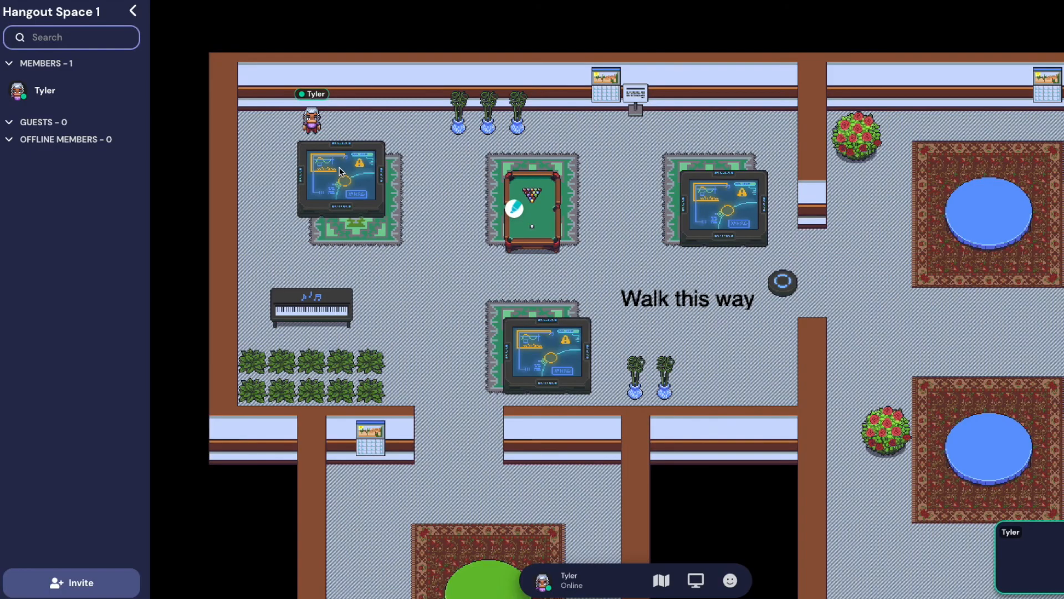
Walk the avatar onto the lounge teleporter and save the portal changes
{"action": "key", "text": "Left"}
{"action": "key", "text": "Down"}
{"action": "key", "text": "Right"}
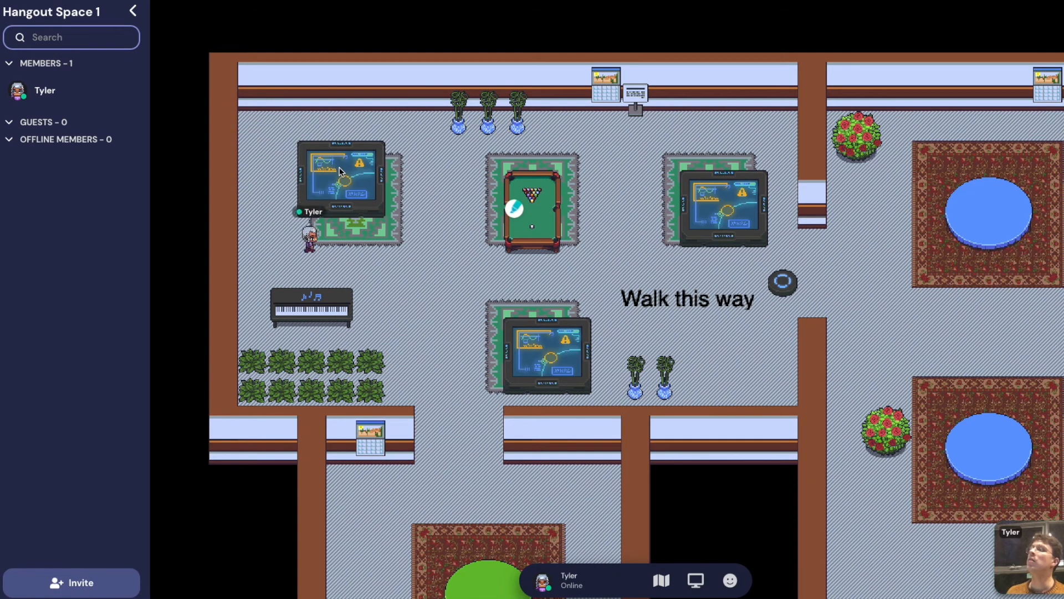
{"action": "key", "text": "Down"}
{"action": "key", "text": "Right"}
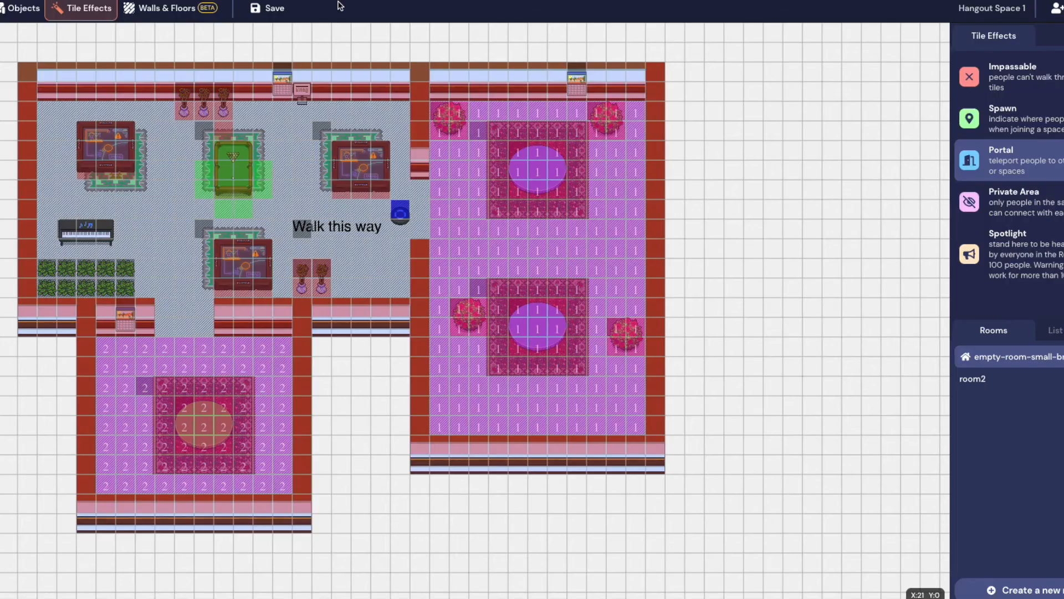
{"action": "left_click", "coordinate": [291, 12]}
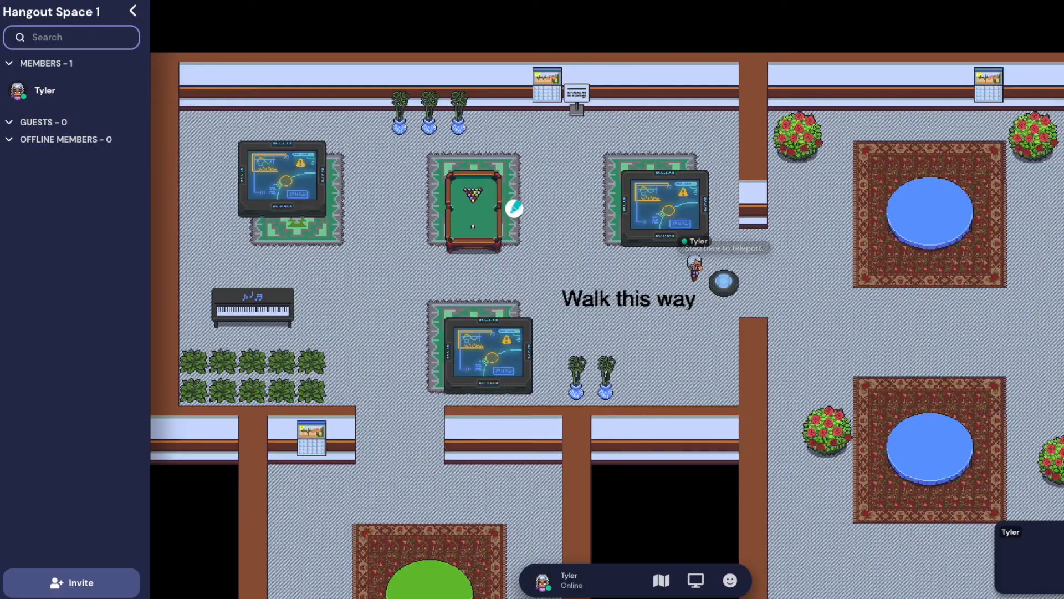
Step onto the teleporter to reach the island, then walk down past and under the hut
{"action": "key", "text": "Left"}
{"action": "key", "text": "Left"}
{"action": "key", "text": "Left"}
{"action": "key", "text": "Left"}
{"action": "key", "text": "Right"}
{"action": "key", "text": "Right"}
{"action": "key", "text": "Right"}
{"action": "key", "text": "Right"}
{"action": "key", "text": "Right"}
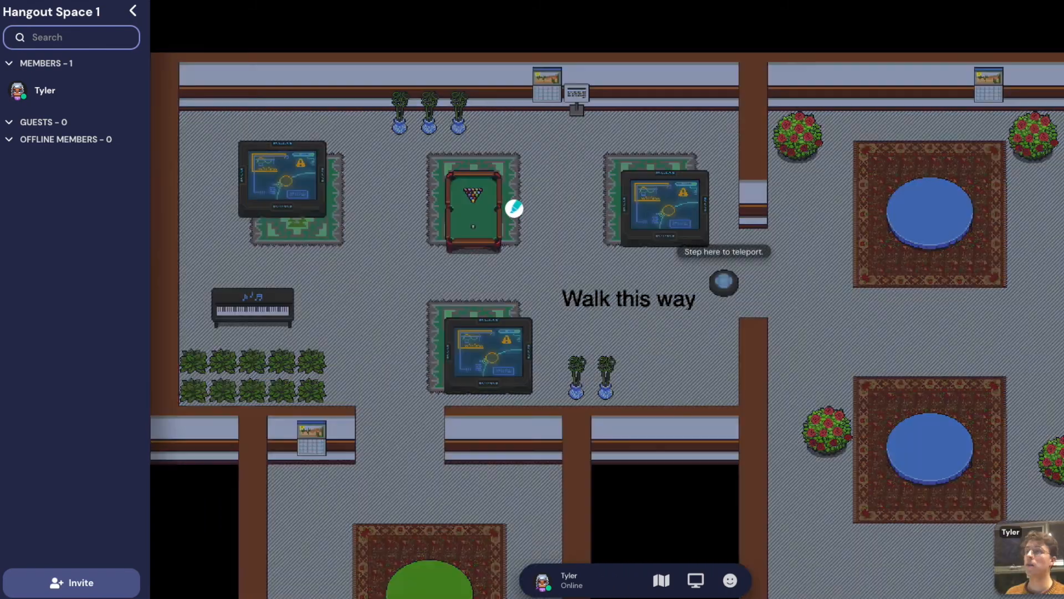
{"action": "key", "text": "Left"}
{"action": "key", "text": "Left"}
{"action": "key", "text": "Left"}
{"action": "key", "text": "Left"}
{"action": "key", "text": "Left"}
{"action": "key", "text": "Up"}
{"action": "key", "text": "Up"}
{"action": "key", "text": "Up"}
{"action": "key", "text": "Up"}
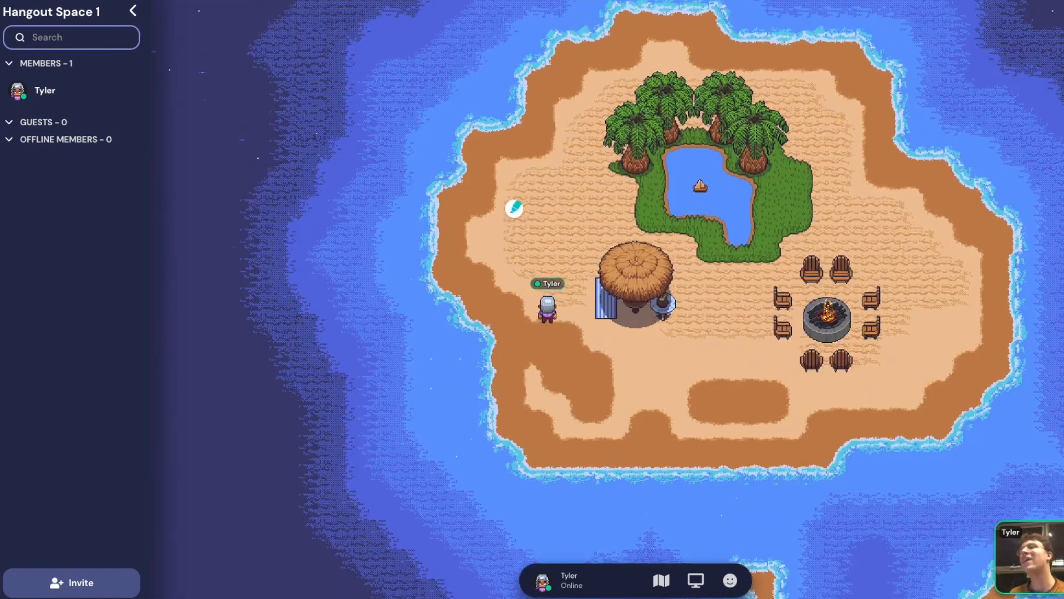
{"action": "key", "text": "Right"}
{"action": "key", "text": "Right"}
{"action": "key", "text": "Right"}
{"action": "key", "text": "Down"}
{"action": "key", "text": "Left"}
{"action": "key", "text": "Left"}
{"action": "key", "text": "Down"}
{"action": "key", "text": "Down"}
{"action": "key", "text": "Down"}
{"action": "key", "text": "Right"}
{"action": "key", "text": "Right"}
{"action": "key", "text": "Right"}
{"action": "key", "text": "Right"}
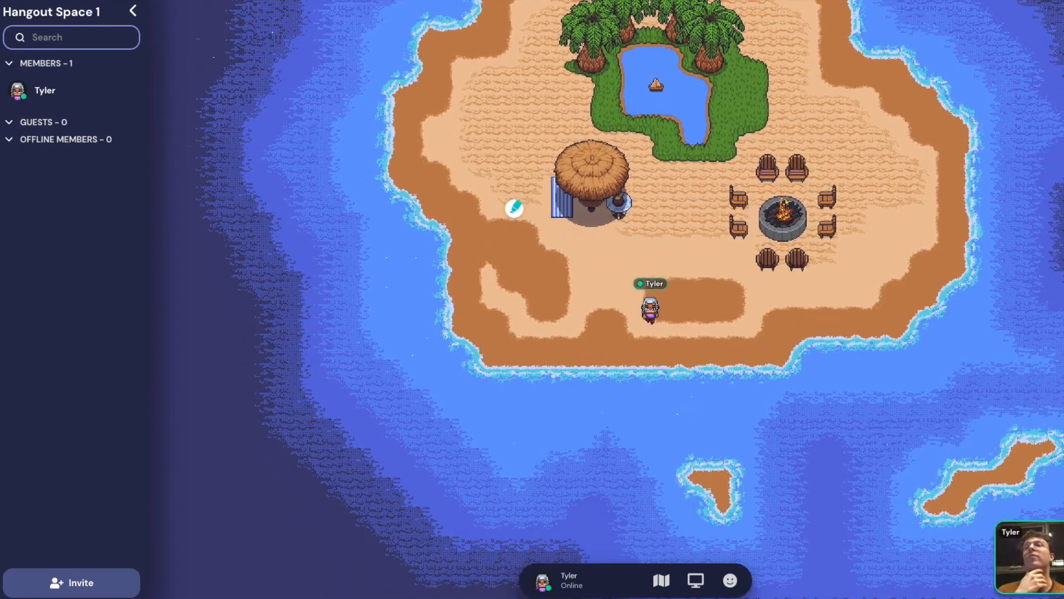
{"action": "key", "text": "Left"}
{"action": "key", "text": "Up"}
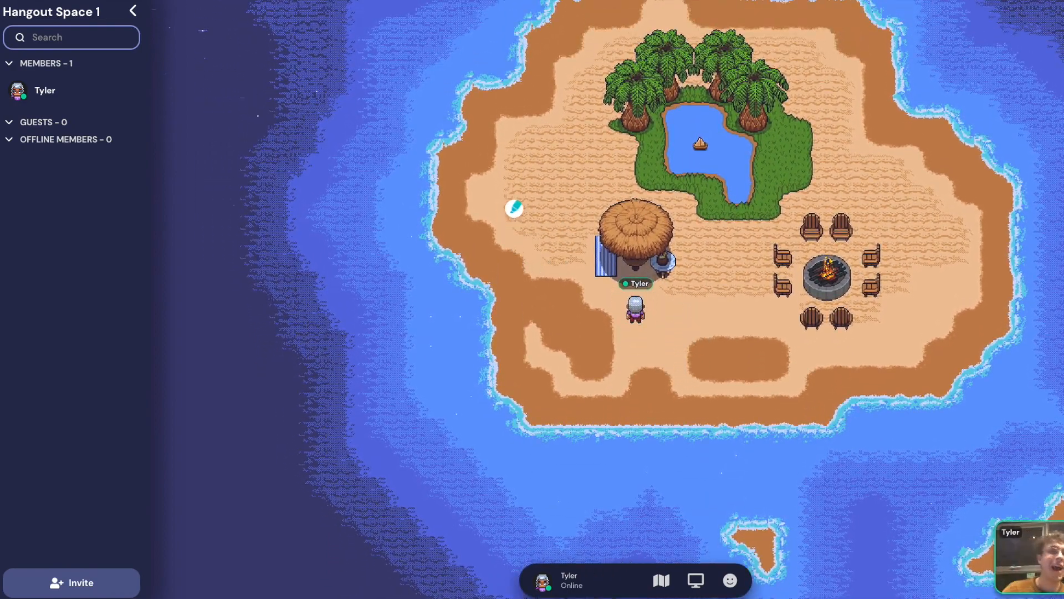
Walk to the island's west shore, then north of the palm trees onto the north shore
{"action": "key", "text": "Left"}
{"action": "key", "text": "Left"}
{"action": "key", "text": "Left"}
{"action": "key", "text": "Left"}
{"action": "key", "text": "Left"}
{"action": "key", "text": "Left"}
{"action": "key", "text": "Left"}
{"action": "key", "text": "Left"}
{"action": "key", "text": "Left"}
{"action": "key", "text": "Left"}
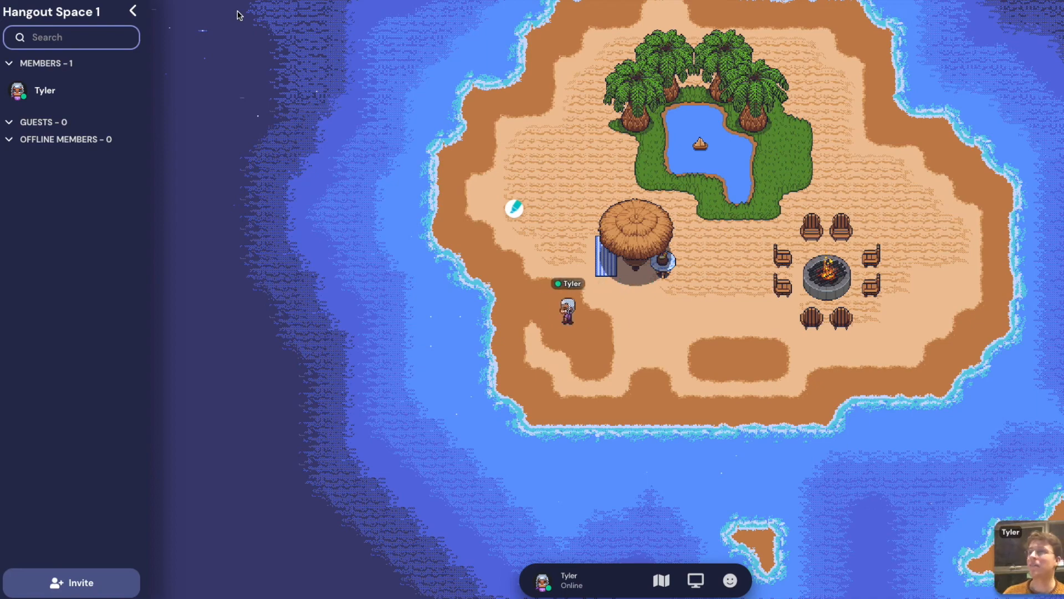
{"action": "key", "text": "Up"}
{"action": "key", "text": "Up"}
{"action": "key", "text": "Up"}
{"action": "key", "text": "Up"}
{"action": "key", "text": "Up"}
{"action": "key", "text": "Up"}
{"action": "key", "text": "Up"}
{"action": "key", "text": "Up"}
{"action": "key", "text": "Up"}
{"action": "key", "text": "Up"}
{"action": "key", "text": "Up"}
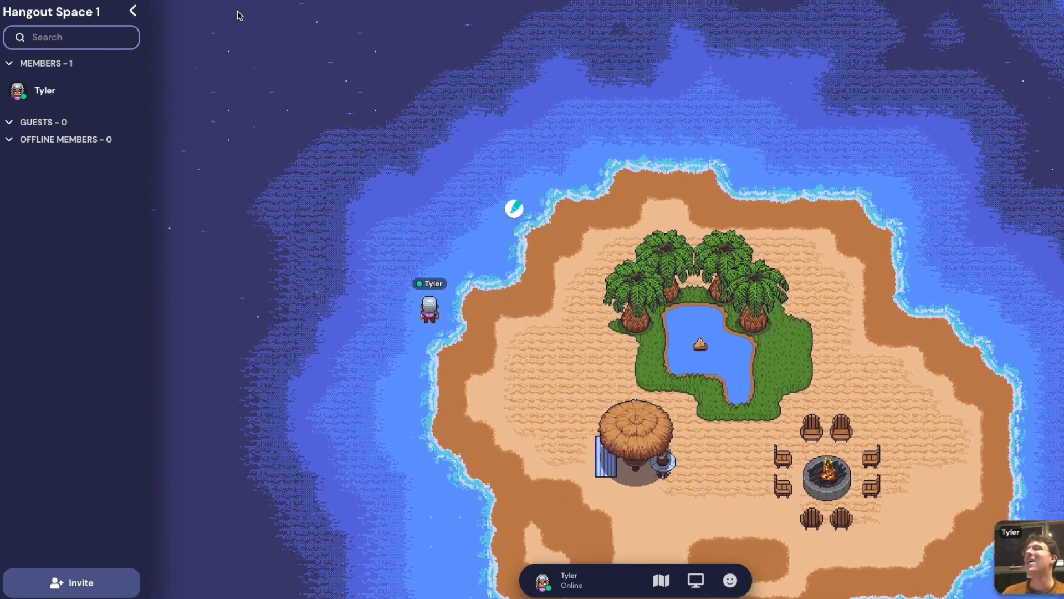
{"action": "key", "text": "Right"}
{"action": "key", "text": "Right"}
{"action": "key", "text": "Right"}
{"action": "key", "text": "Right"}
{"action": "key", "text": "Right"}
{"action": "key", "text": "Right"}
{"action": "key", "text": "Right"}
{"action": "key", "text": "Right"}
{"action": "key", "text": "Right"}
{"action": "key", "text": "Up"}
{"action": "key", "text": "Up"}
{"action": "key", "text": "Right"}
{"action": "key", "text": "Right"}
{"action": "key", "text": "Right"}
{"action": "key", "text": "Right"}
{"action": "key", "text": "Right"}
{"action": "key", "text": "Right"}
{"action": "key", "text": "Right"}
{"action": "key", "text": "Right"}
{"action": "key", "text": "Right"}
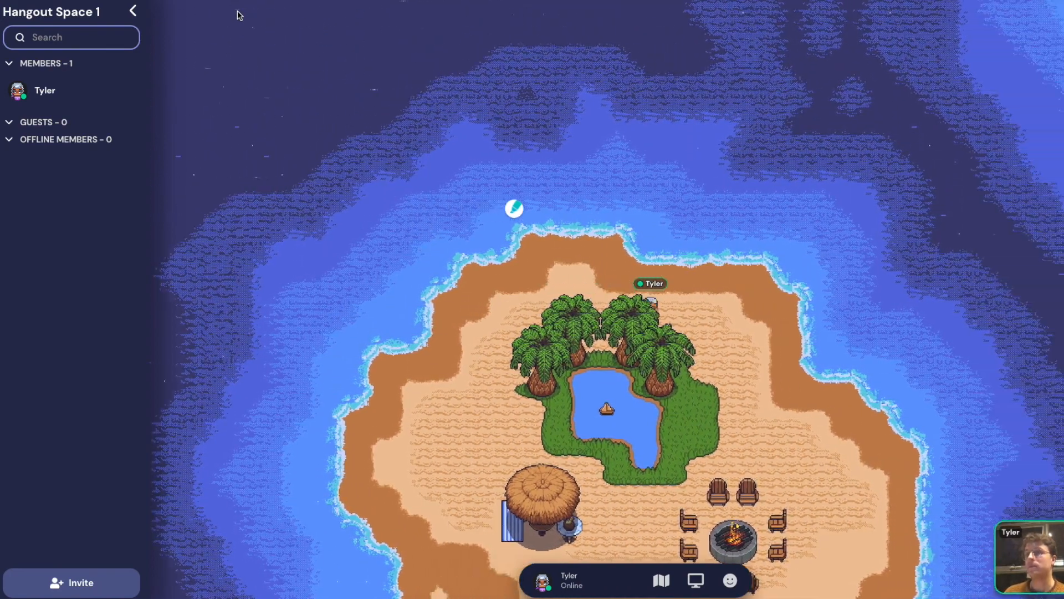
{"action": "key", "text": "Up"}
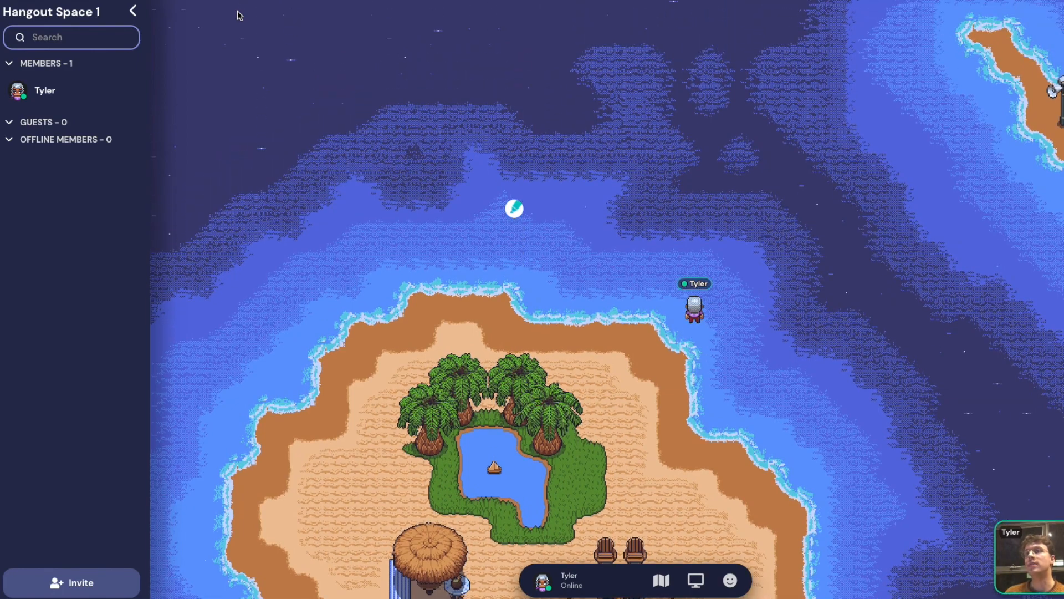
{"action": "key", "text": "Down"}
{"action": "key", "text": "Down"}
{"action": "key", "text": "Down"}
{"action": "key", "text": "Down"}
{"action": "key", "text": "Down"}
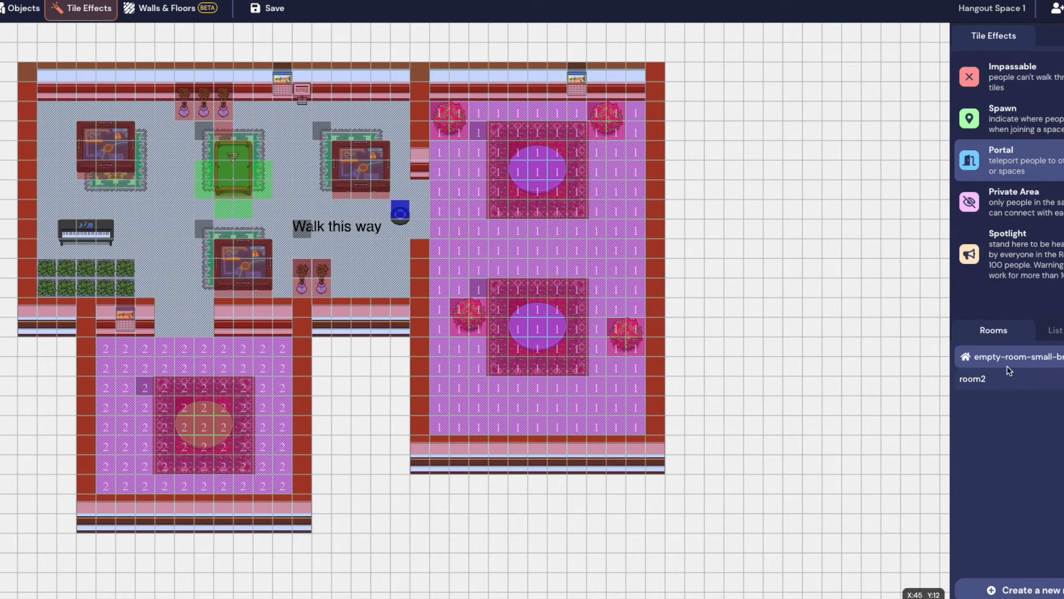
Place a teleporter on room2's sand right of the pond and mark its tile as a Portal
{"action": "left_click", "coordinate": [1009, 385]}
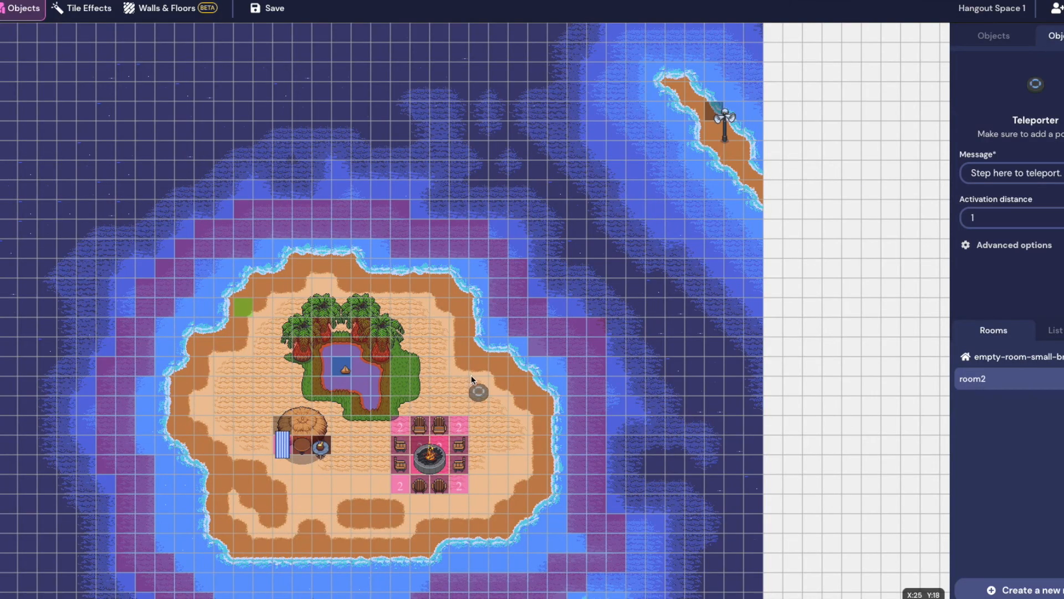
{"action": "left_click", "coordinate": [459, 392]}
{"action": "left_click", "coordinate": [83, 4]}
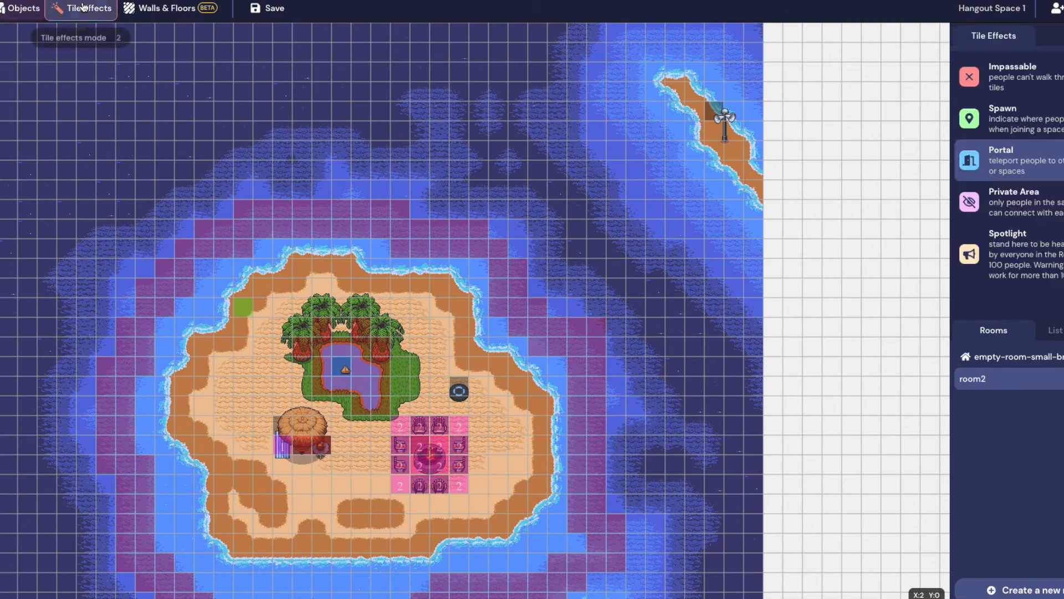
{"action": "left_click", "coordinate": [1047, 167]}
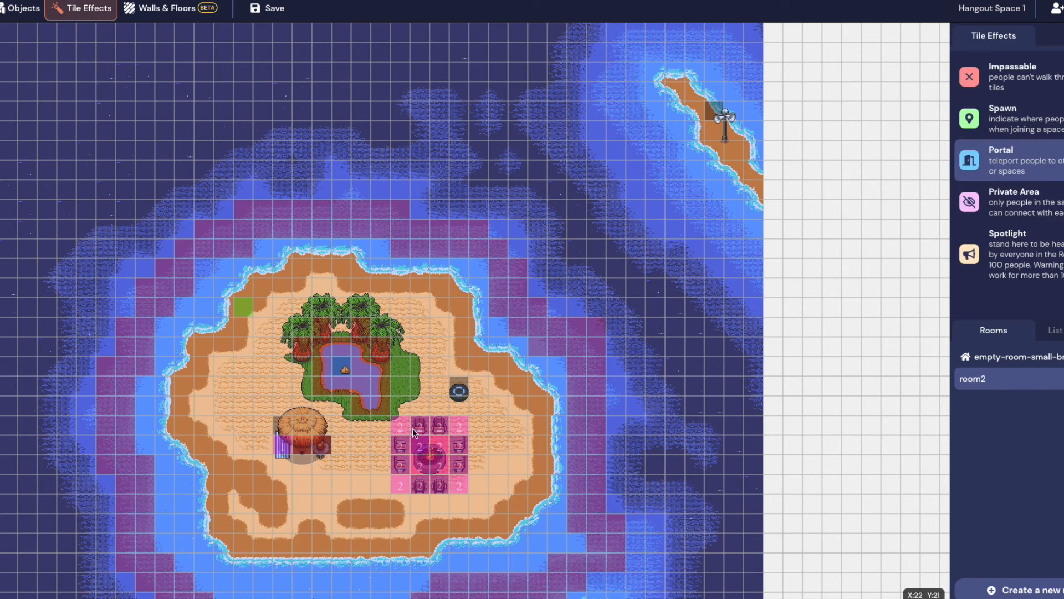
{"action": "left_click", "coordinate": [459, 392]}
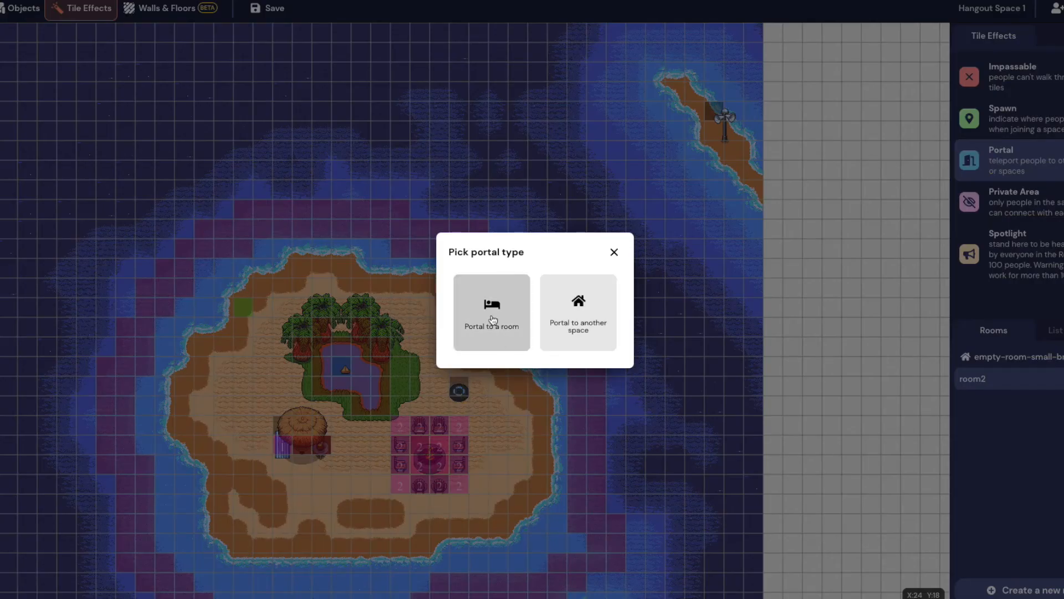
Send the portal to empty-room-small-brick, arriving beside the pool table, and save the space
{"action": "left_click", "coordinate": [492, 314]}
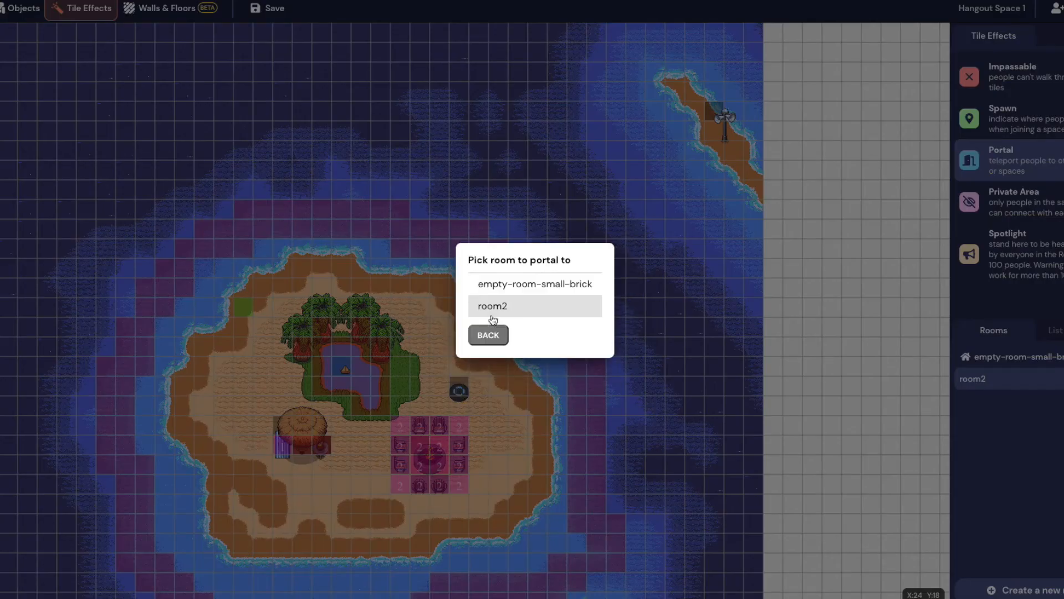
{"action": "left_click", "coordinate": [555, 286]}
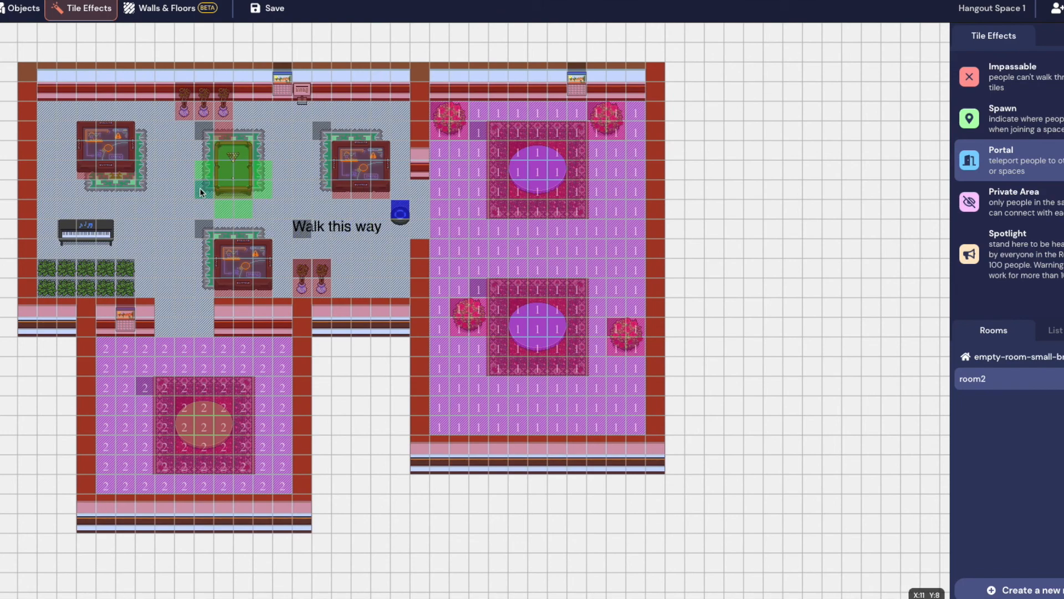
{"action": "left_click", "coordinate": [167, 189]}
{"action": "left_click", "coordinate": [272, 9]}
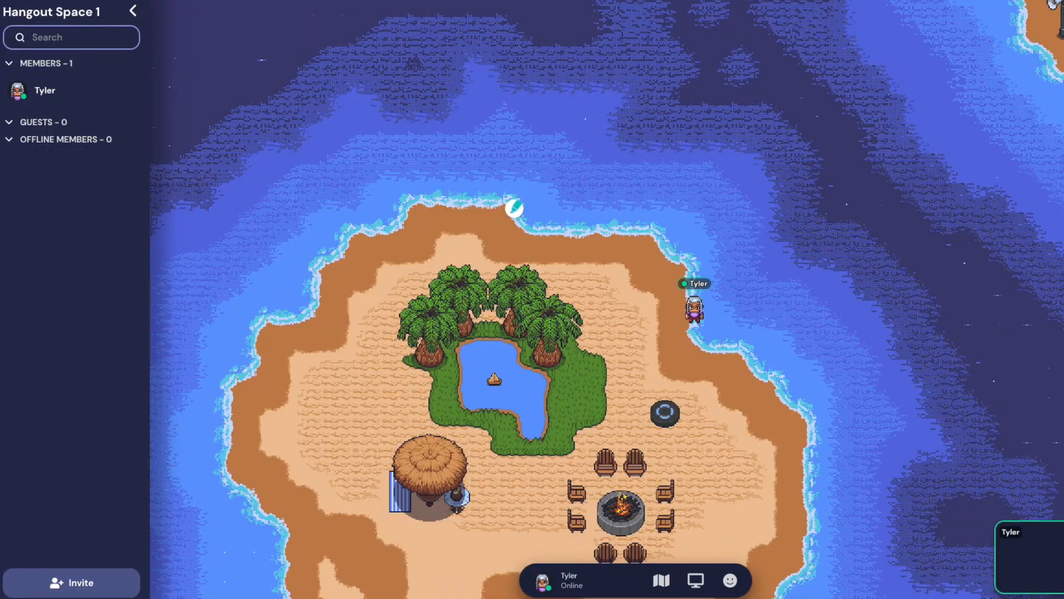
Walk onto the island teleporter back to the lounge, then move to just below the pool table
{"action": "key", "text": "Left"}
{"action": "key", "text": "Down"}
{"action": "key", "text": "Down"}
{"action": "key", "text": "Down"}
{"action": "key", "text": "Left"}
{"action": "key", "text": "Down"}
{"action": "key", "text": "Right"}
{"action": "key", "text": "Right"}
{"action": "key", "text": "Right"}
{"action": "key", "text": "Right"}
{"action": "key", "text": "Up"}
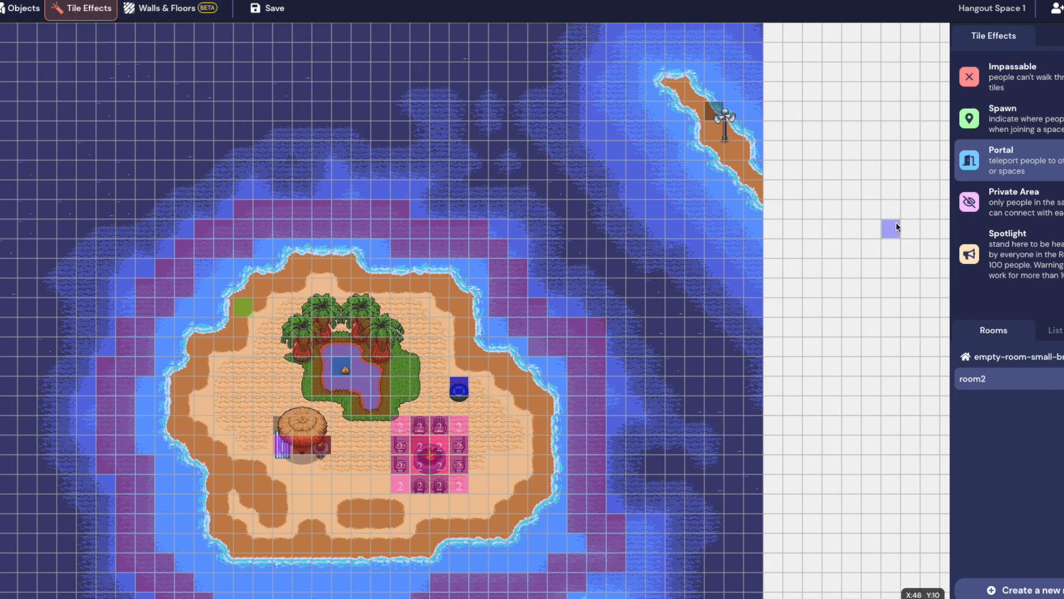
Paint the Spotlight tile effect over the plant tiles below the piano and save the map
{"action": "left_click", "coordinate": [985, 358]}
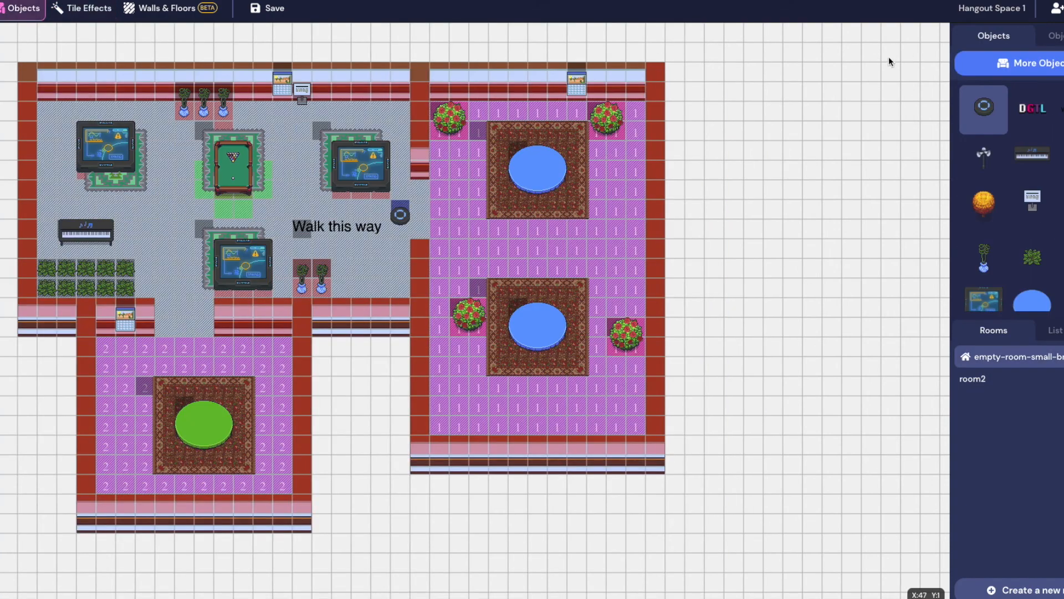
{"action": "left_click", "coordinate": [75, 8]}
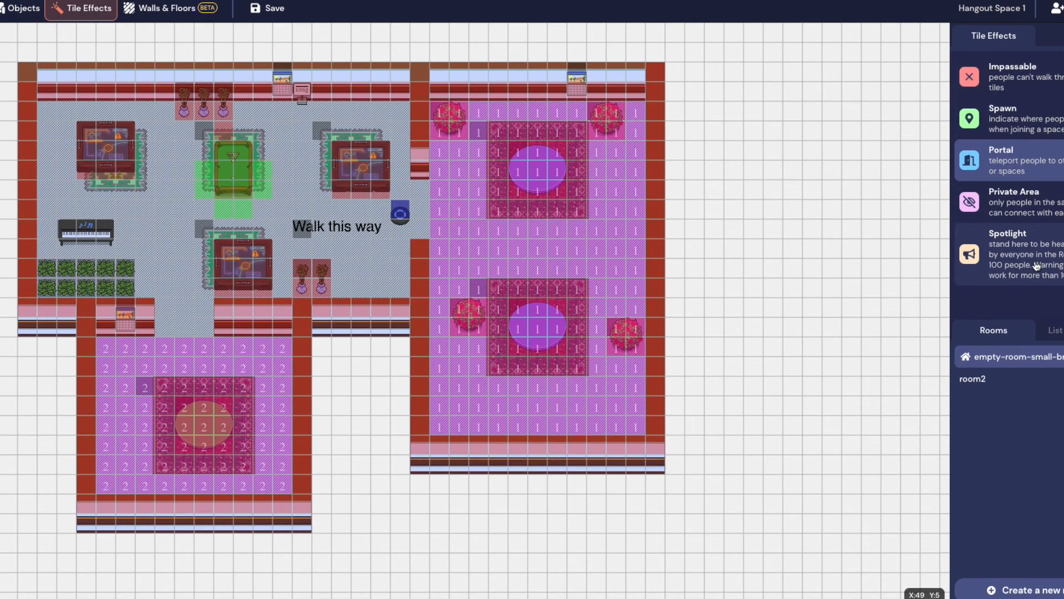
{"action": "left_click", "coordinate": [1037, 266]}
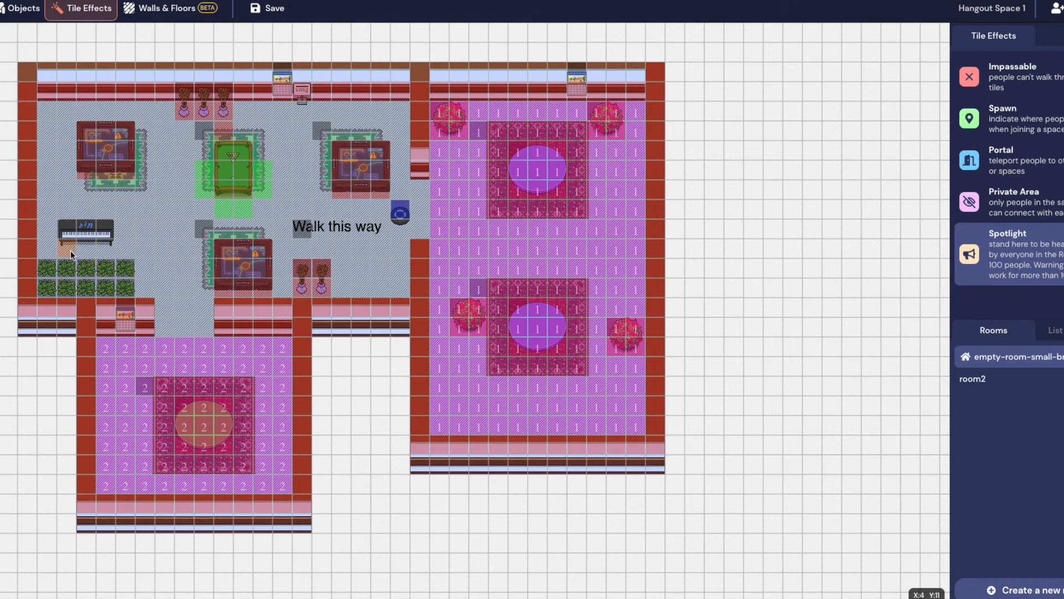
{"action": "mouse_move", "coordinate": [47, 268]}
{"action": "left_mouse_down"}
{"action": "mouse_move", "coordinate": [110, 268]}
{"action": "mouse_move", "coordinate": [125, 287]}
{"action": "mouse_move", "coordinate": [76, 287]}
{"action": "left_mouse_up"}
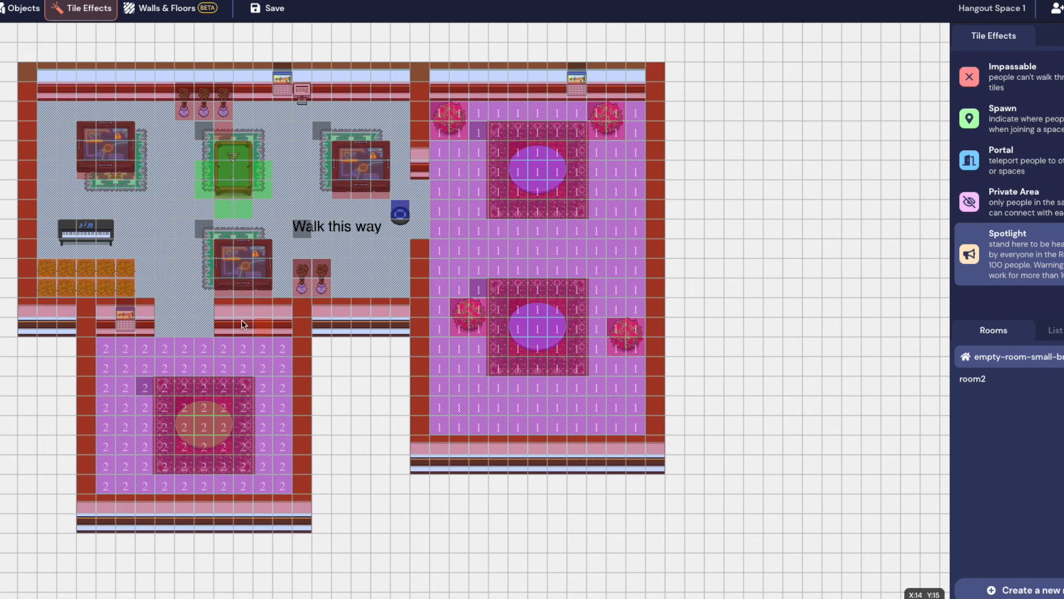
{"action": "left_click", "coordinate": [271, 8]}
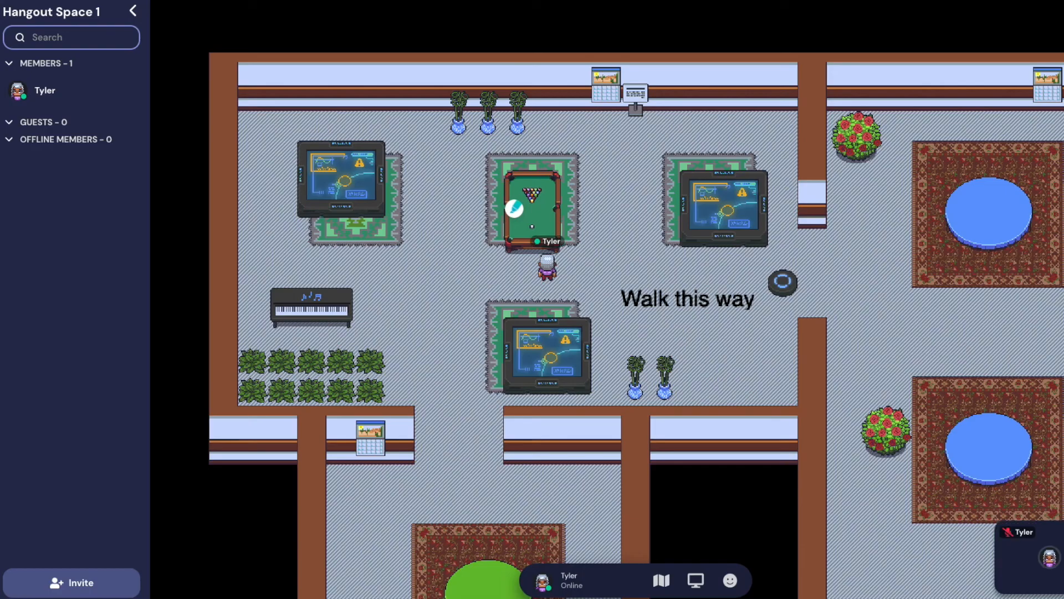
Walk the avatar on and off the spotlight plants below the piano and into the private room and back
{"action": "key", "text": "Left"}
{"action": "key", "text": "Left"}
{"action": "key", "text": "Left"}
{"action": "key", "text": "Left"}
{"action": "key", "text": "Left"}
{"action": "key", "text": "Left"}
{"action": "key", "text": "Left"}
{"action": "key", "text": "Down"}
{"action": "key", "text": "Down"}
{"action": "key", "text": "Down"}
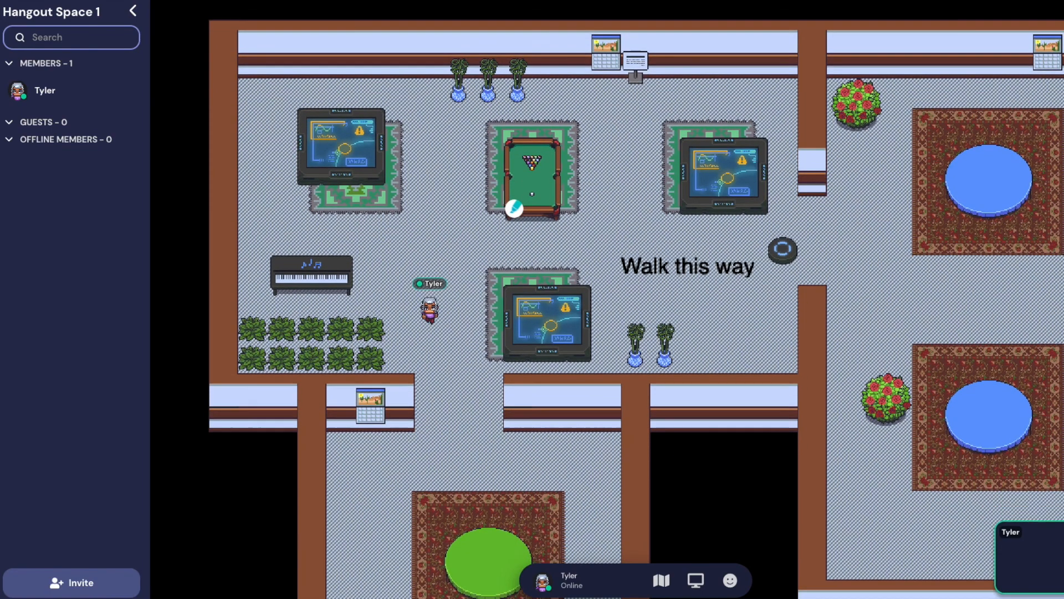
{"action": "key", "text": "Left"}
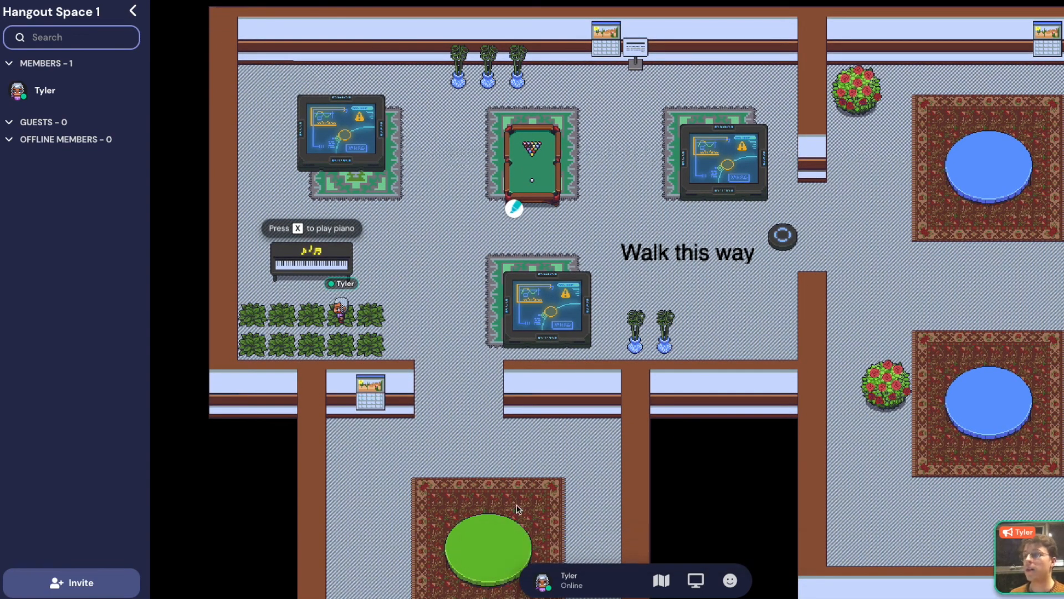
{"action": "key", "text": "Right"}
{"action": "key", "text": "Right"}
{"action": "key", "text": "Right"}
{"action": "key", "text": "Right"}
{"action": "key", "text": "Left"}
{"action": "key", "text": "Left"}
{"action": "key", "text": "Left"}
{"action": "key", "text": "Left"}
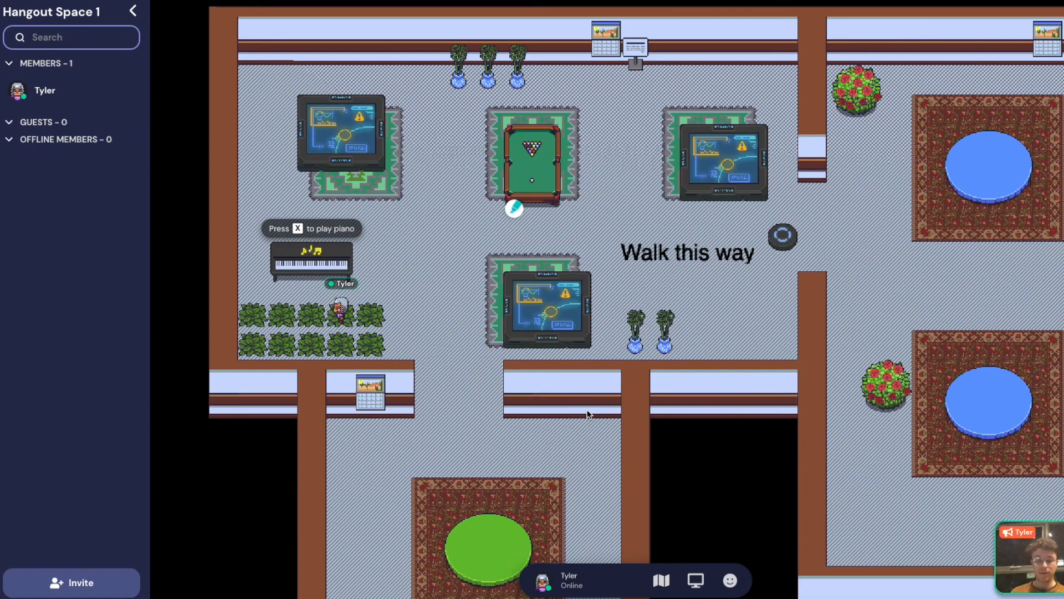
{"action": "key", "text": "Right"}
{"action": "key", "text": "Right"}
{"action": "key", "text": "Right"}
{"action": "key", "text": "Down"}
{"action": "key", "text": "Down"}
{"action": "key", "text": "Down"}
{"action": "key", "text": "Down"}
{"action": "key", "text": "Down"}
{"action": "key", "text": "Down"}
{"action": "key", "text": "Up"}
{"action": "key", "text": "Up"}
{"action": "key", "text": "Up"}
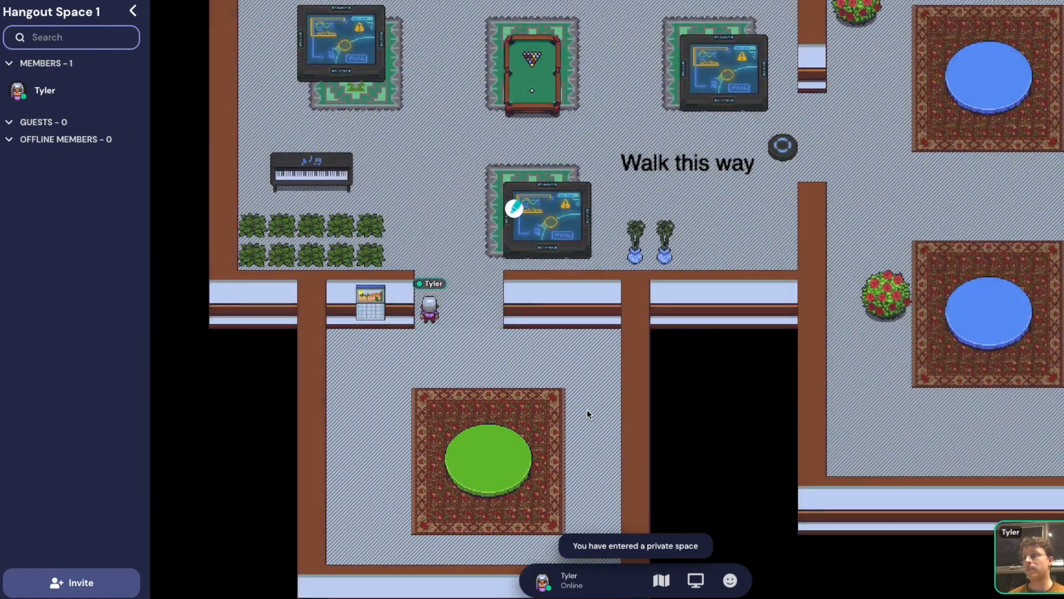
{"action": "key", "text": "Up"}
{"action": "key", "text": "Up"}
{"action": "key", "text": "Left"}
{"action": "key", "text": "Left"}
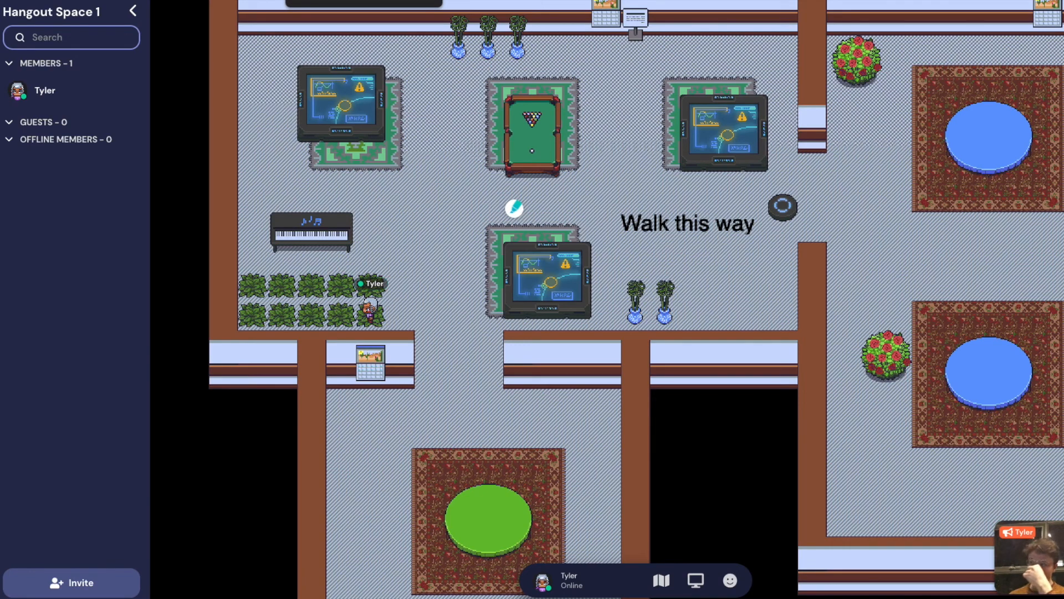
Collapse the members panel, open Space Access, and type a trial space password
{"action": "left_click", "coordinate": [133, 11]}
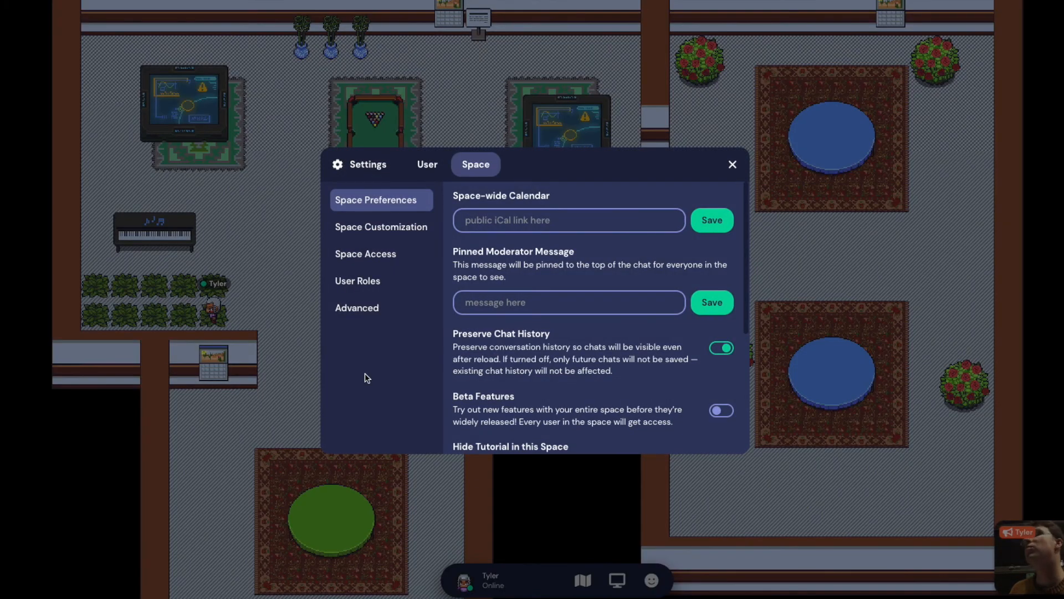
{"action": "left_click", "coordinate": [395, 254]}
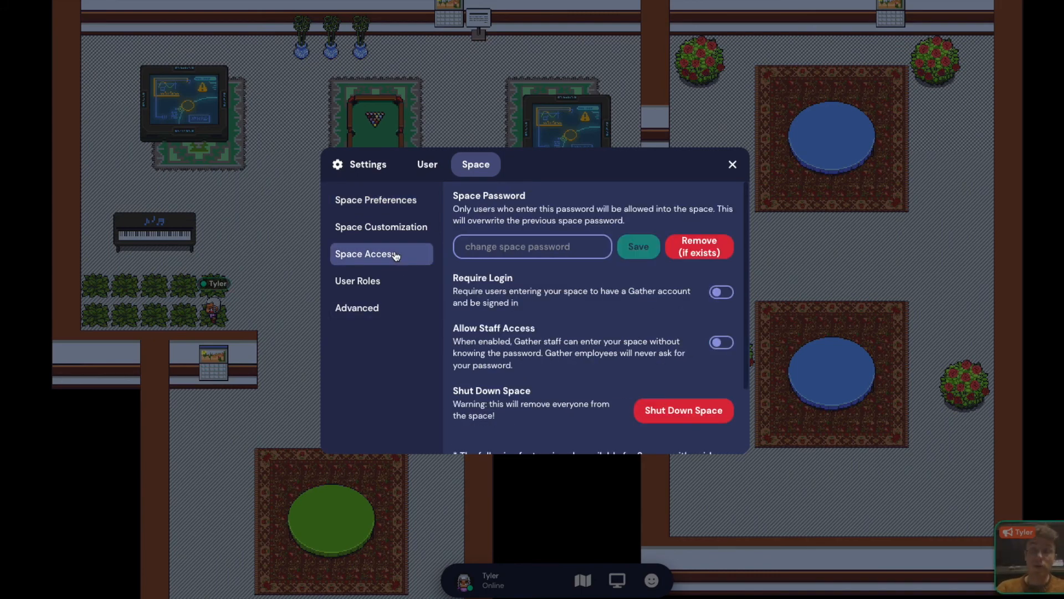
{"action": "left_click", "coordinate": [502, 250]}
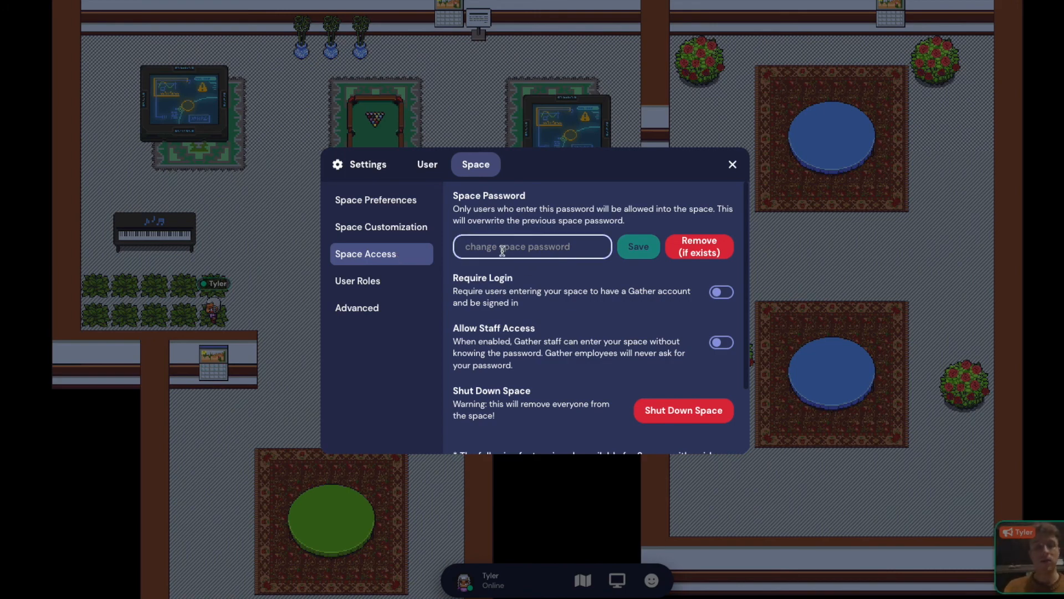
{"action": "key", "text": "BackSpace"}
{"action": "key", "text": "BackSpace"}
{"action": "key", "text": "BackSpace"}
{"action": "key", "text": "BackSpace"}
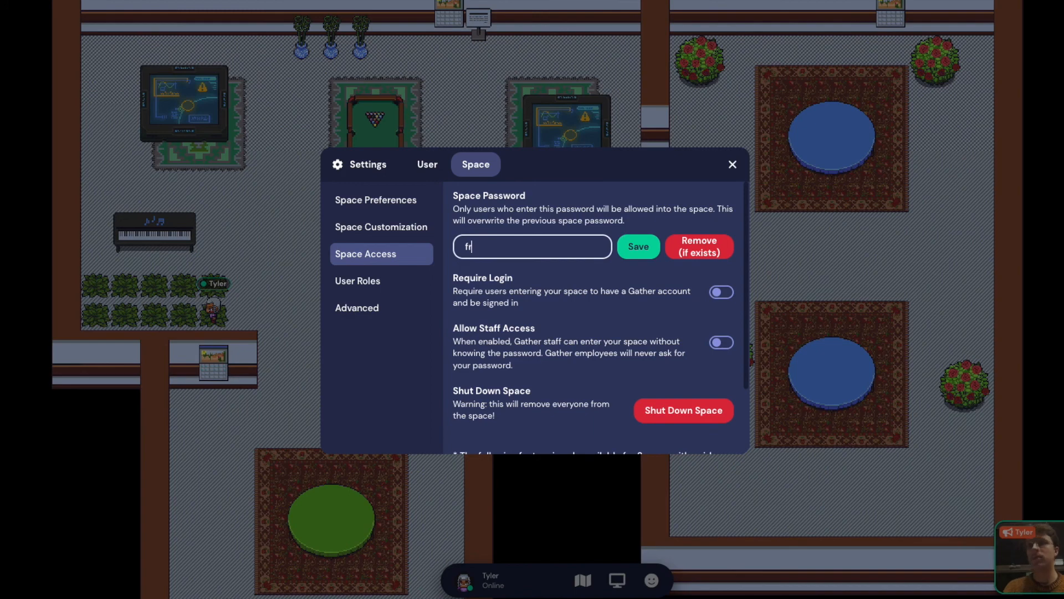
{"action": "key", "text": "BackSpace"}
{"action": "key", "text": "BackSpace"}
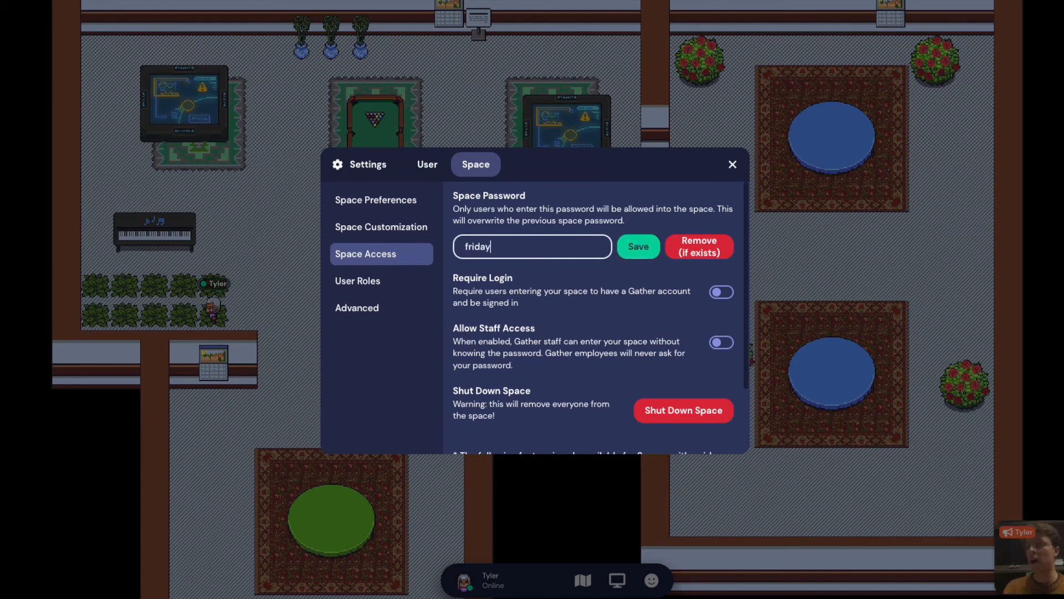
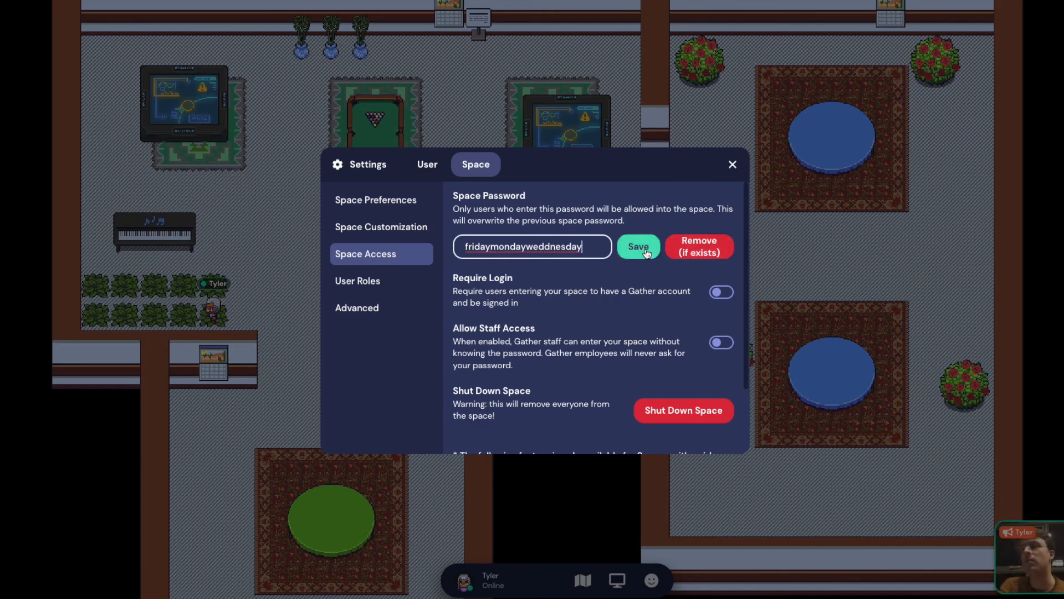
Clear the password field and open the User Roles member list
{"action": "double_click", "coordinate": [601, 246]}
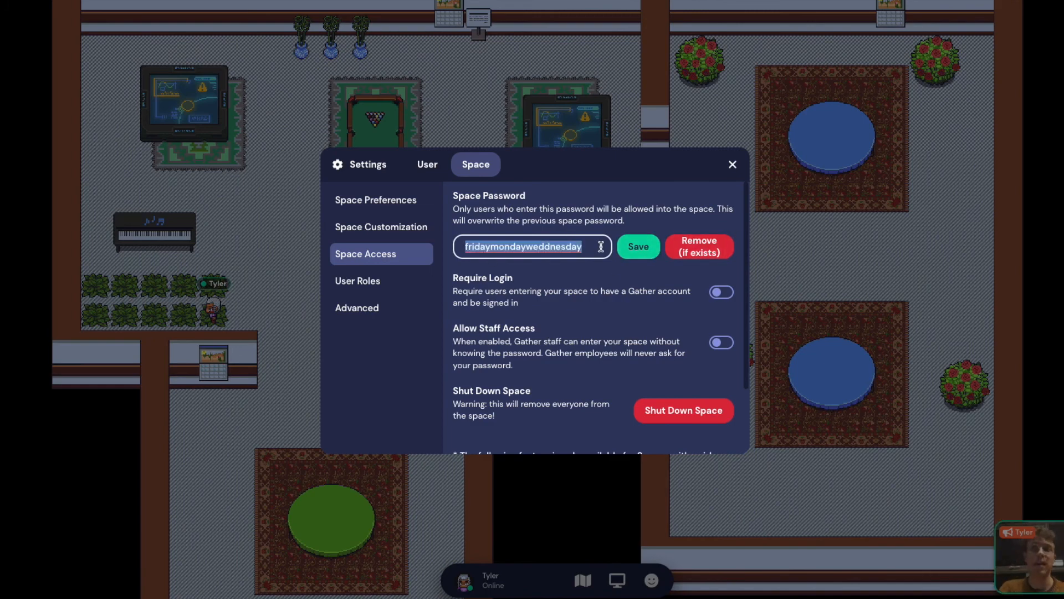
{"action": "key", "text": "BackSpace"}
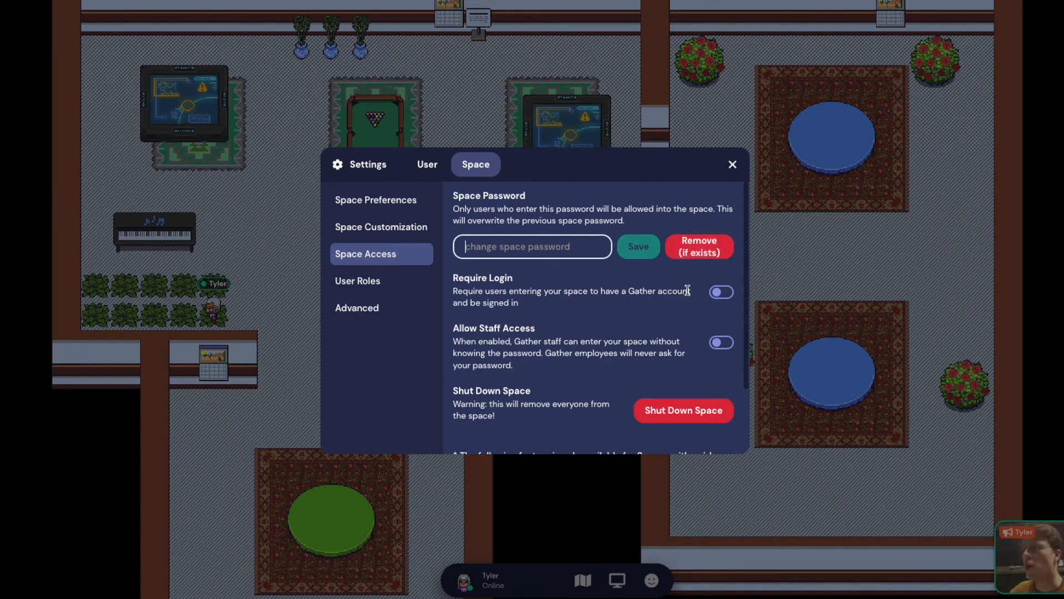
{"action": "scroll", "coordinate": [688, 288], "scroll_direction": "down", "scroll_amount": 3}
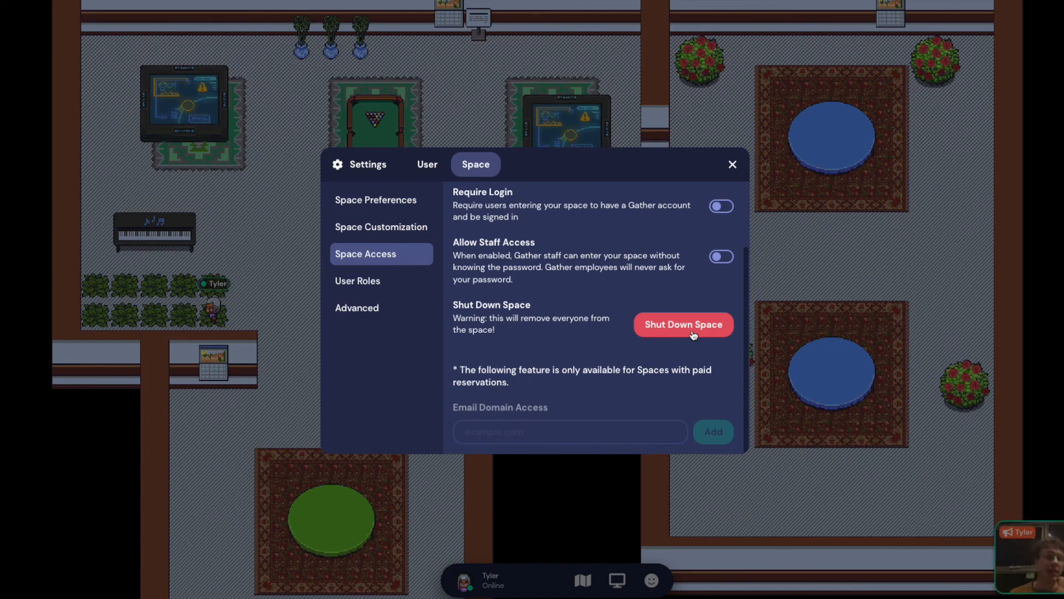
{"action": "left_click", "coordinate": [389, 284]}
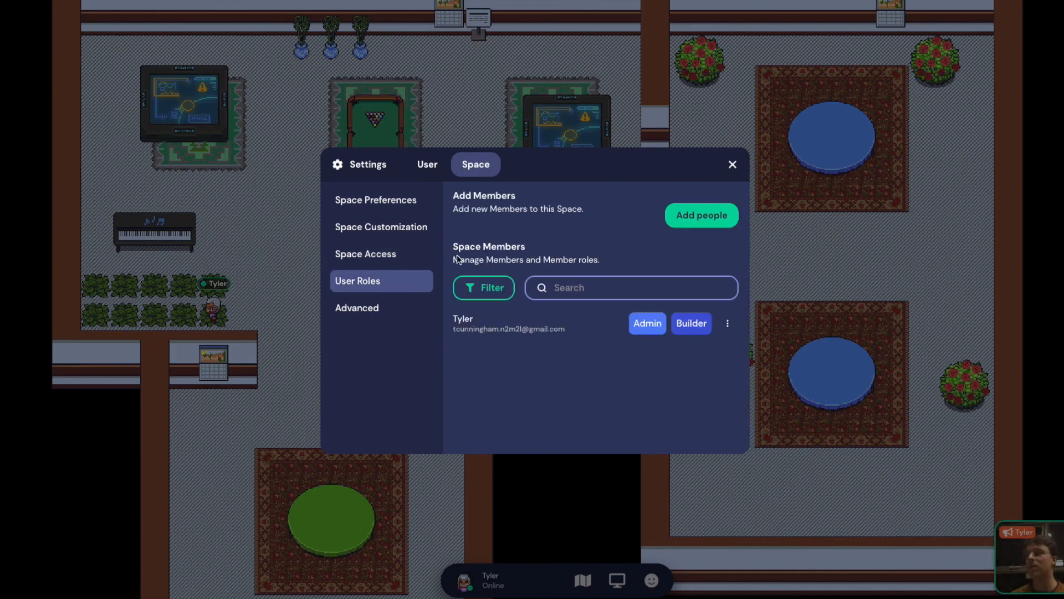
Open the Add people invite dialog from the User Roles page
{"action": "left_click", "coordinate": [563, 295]}
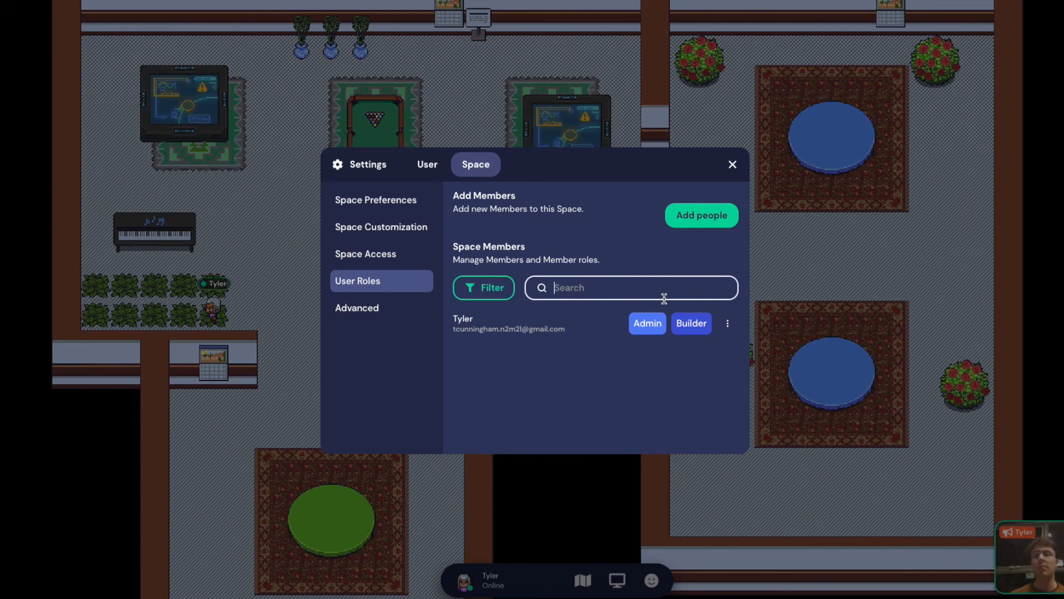
{"action": "left_click", "coordinate": [694, 215]}
{"action": "left_click", "coordinate": [483, 276]}
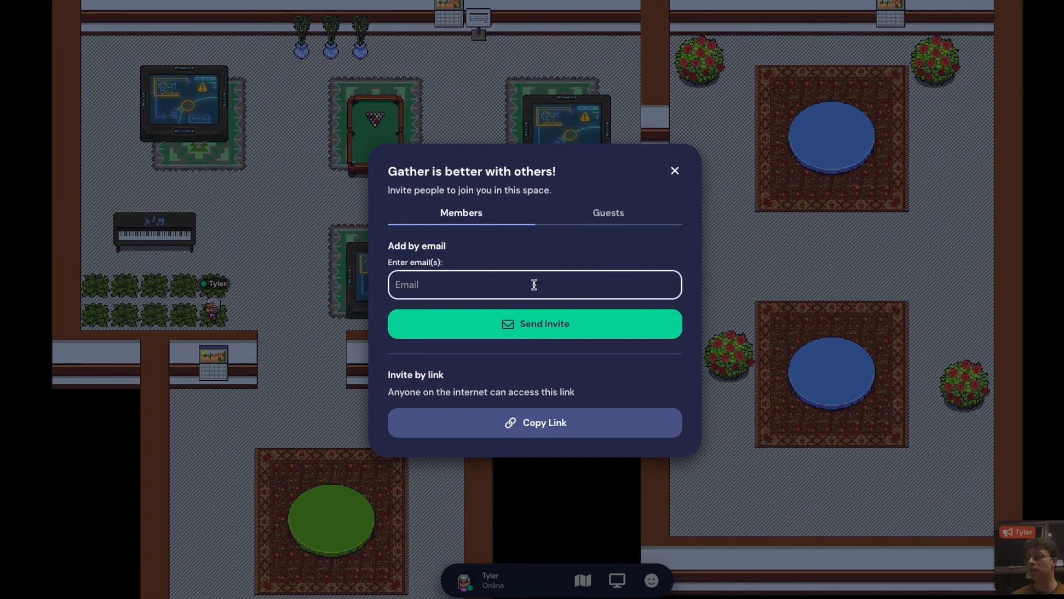
Reopen the invite dialog from the participants panel, copy the invite link, and open Chat
{"action": "left_click", "coordinate": [675, 170]}
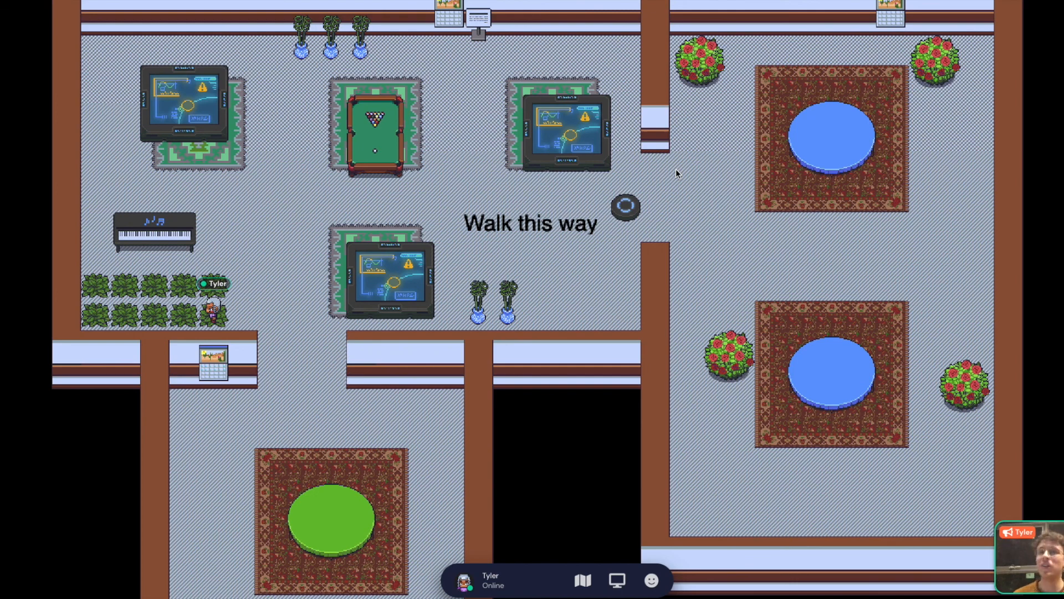
{"action": "left_click", "coordinate": [1, 565]}
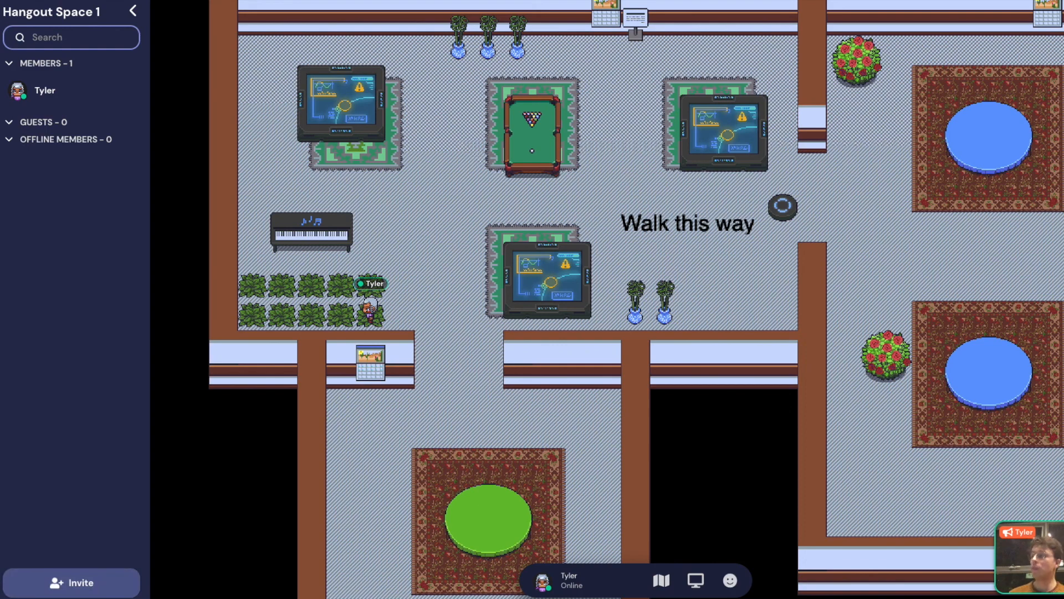
{"action": "left_click", "coordinate": [67, 584]}
{"action": "left_click", "coordinate": [547, 292]}
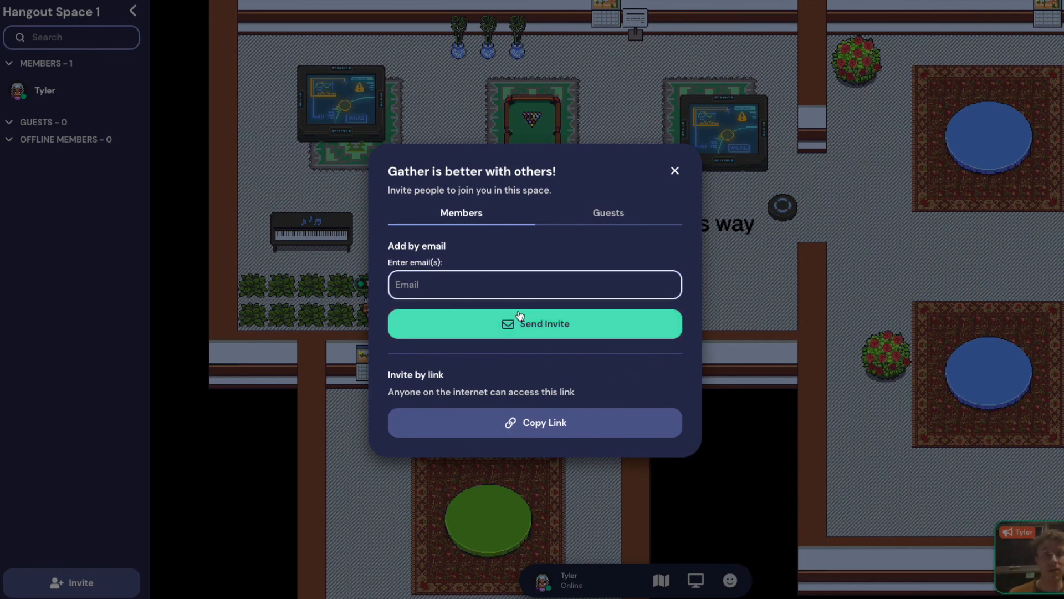
{"action": "left_click", "coordinate": [552, 432]}
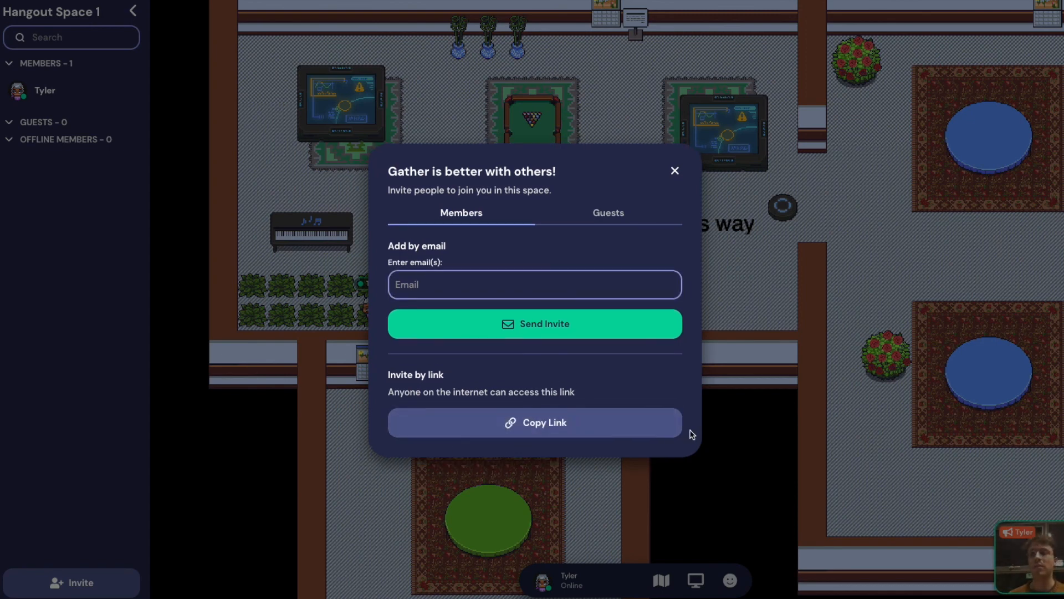
{"action": "left_click", "coordinate": [676, 172]}
{"action": "left_click", "coordinate": [52, 582]}
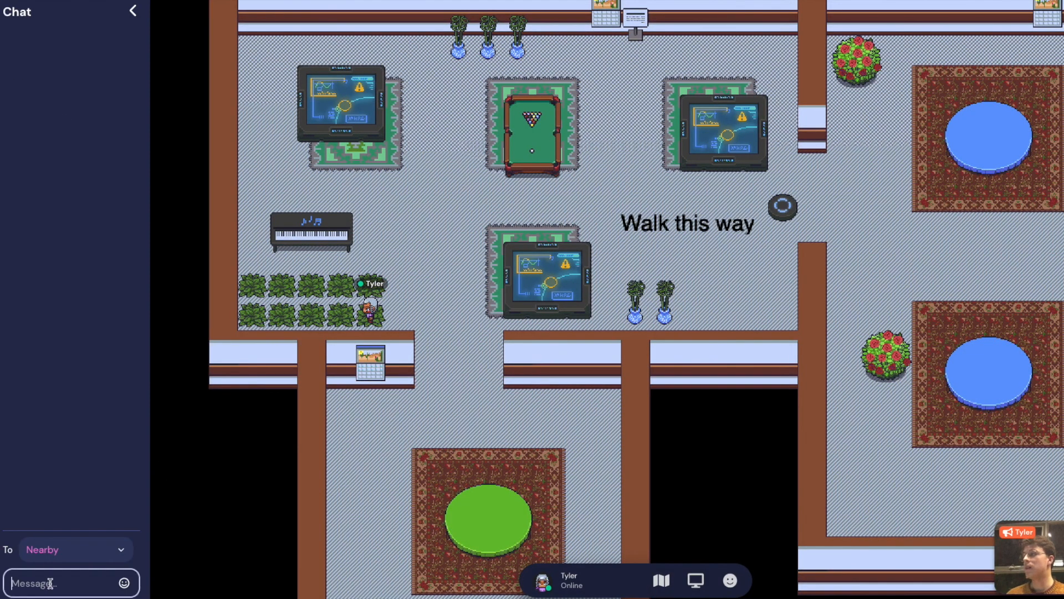
Paste and send the invite link to Nearby chat, then open it and rejoin the space
{"action": "key", "text": "ctrl+v"}
{"action": "key", "text": "Return"}
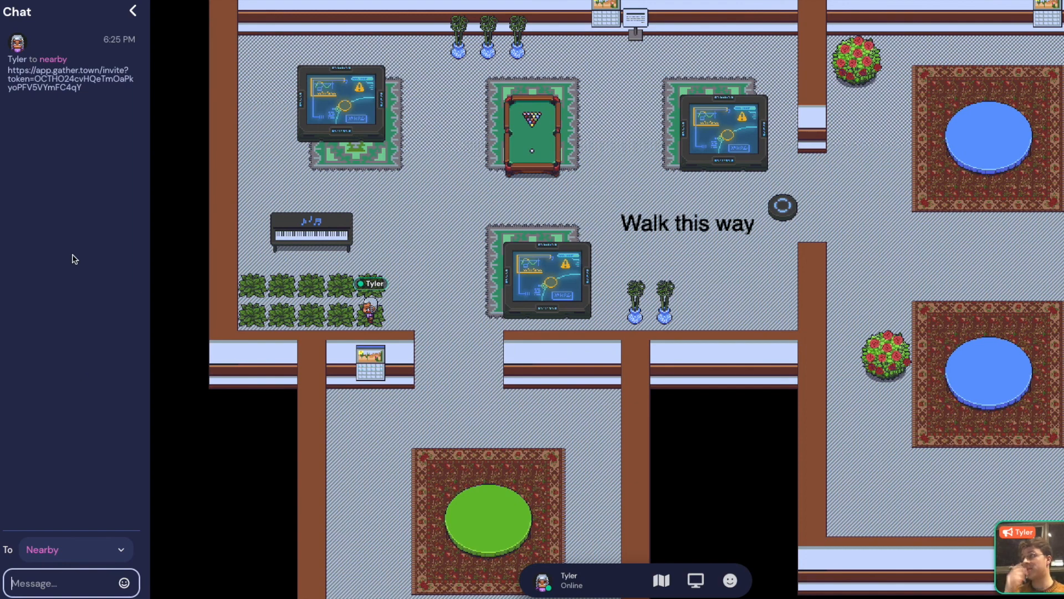
{"action": "left_click_drag", "start_coordinate": [91, 100], "coordinate": [2, 64]}
{"action": "left_click", "coordinate": [59, 79]}
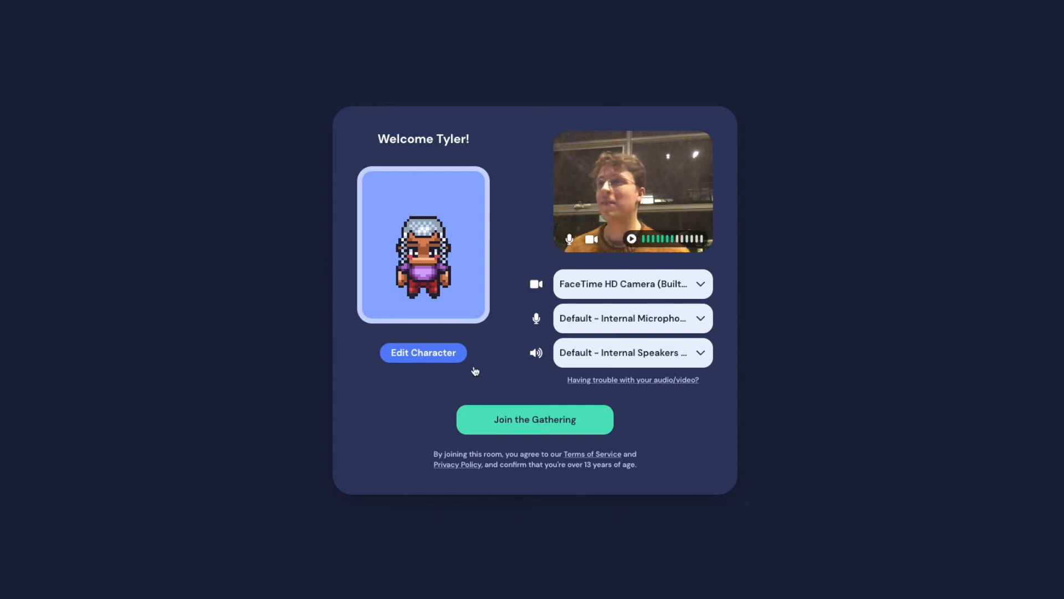
{"action": "left_click", "coordinate": [490, 432]}
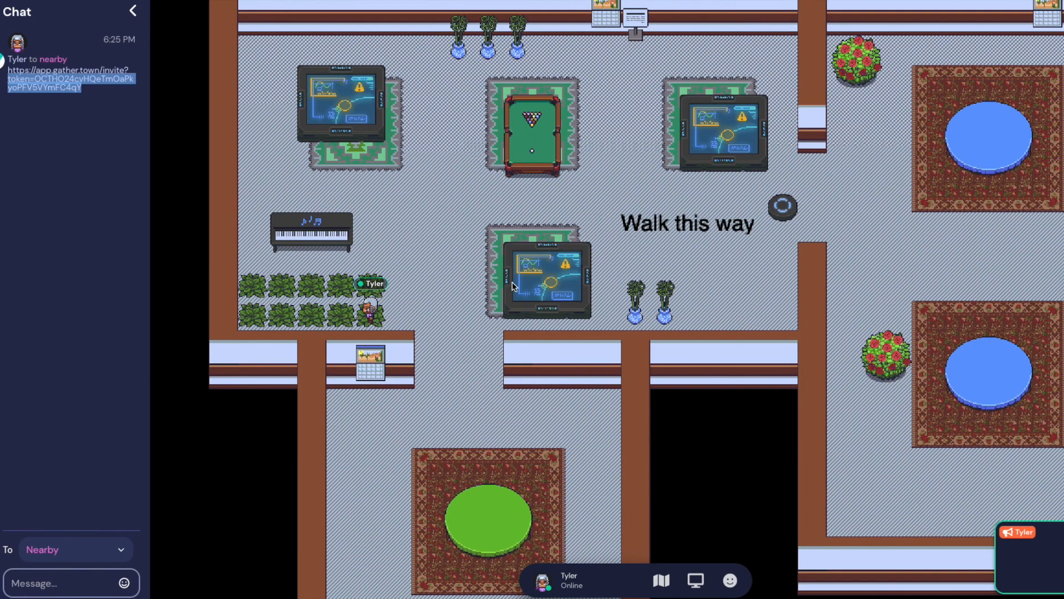
{"action": "left_click", "coordinate": [63, 292]}
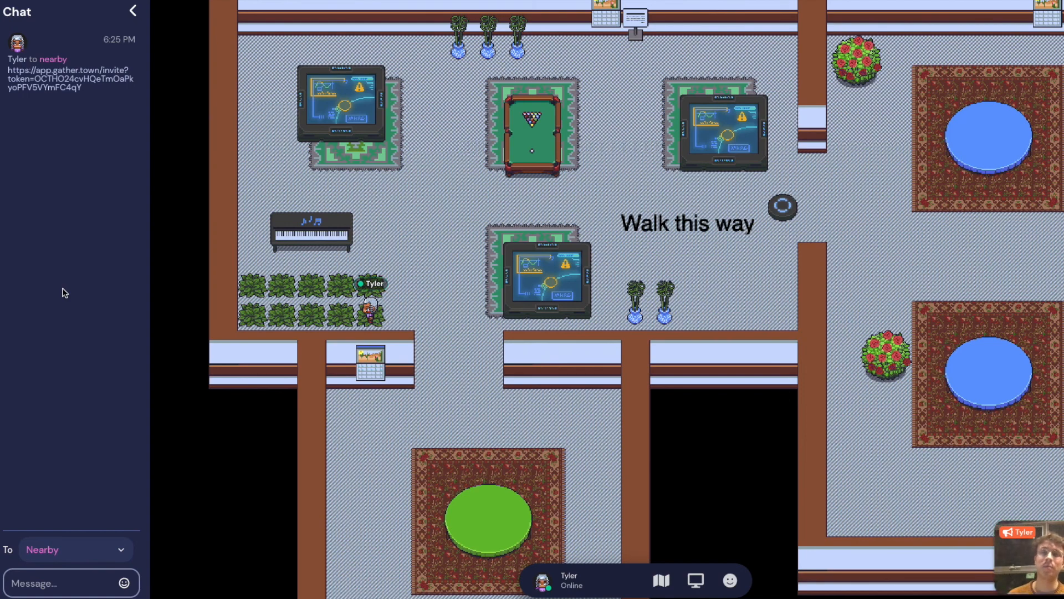